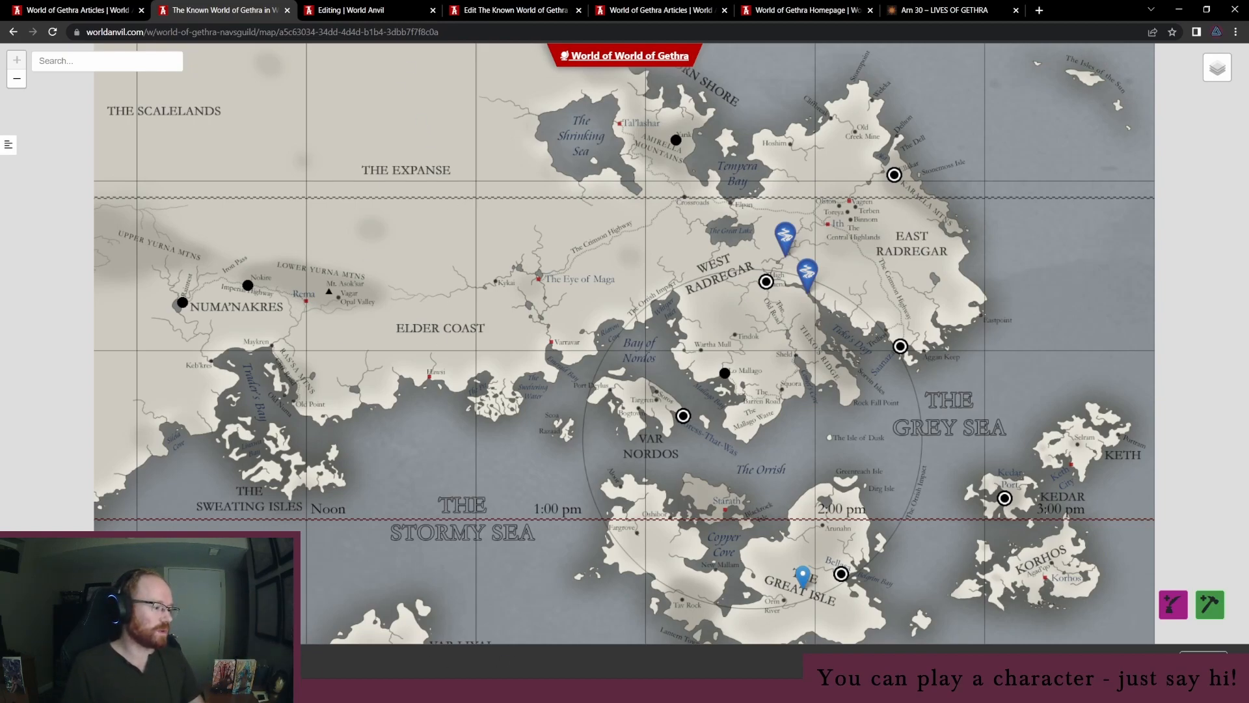
Open the Arn 30 chapter on the Lives of Gethra site and read its opening paragraphs
click(898, 8)
scroll(656, 324, down, 5)
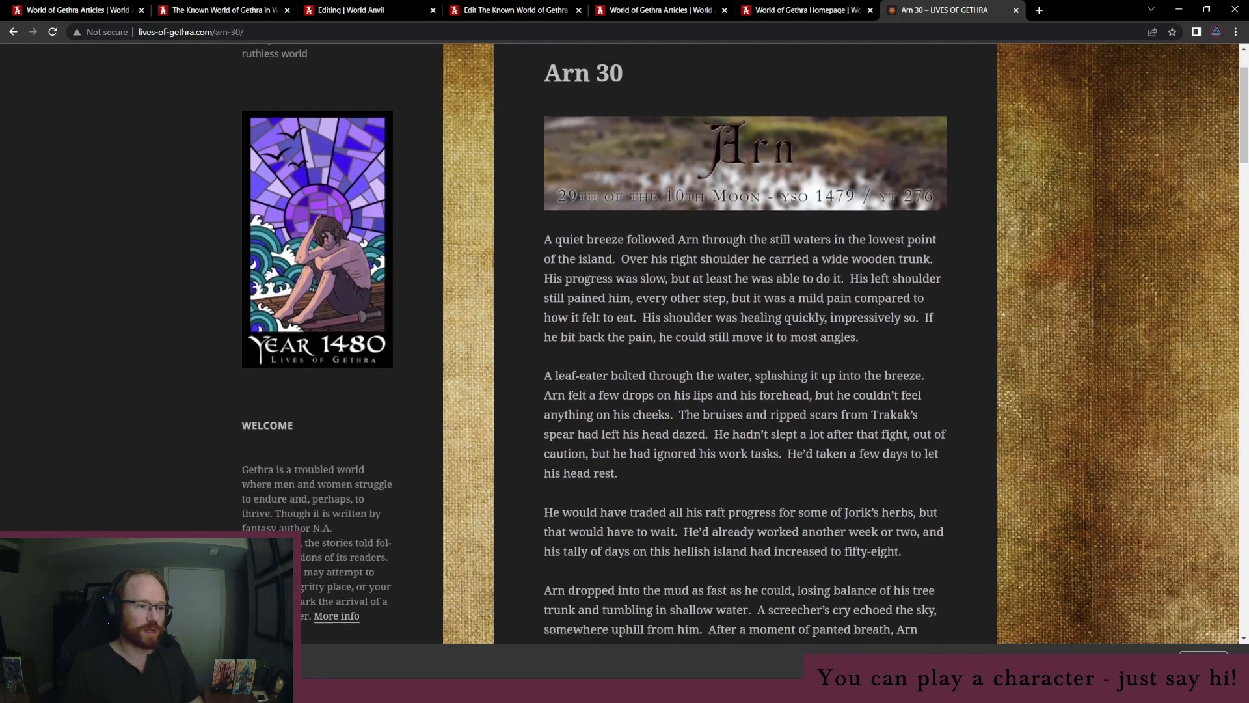
scroll(656, 324, up, 4)
drag(543, 264, 738, 403)
click(722, 473)
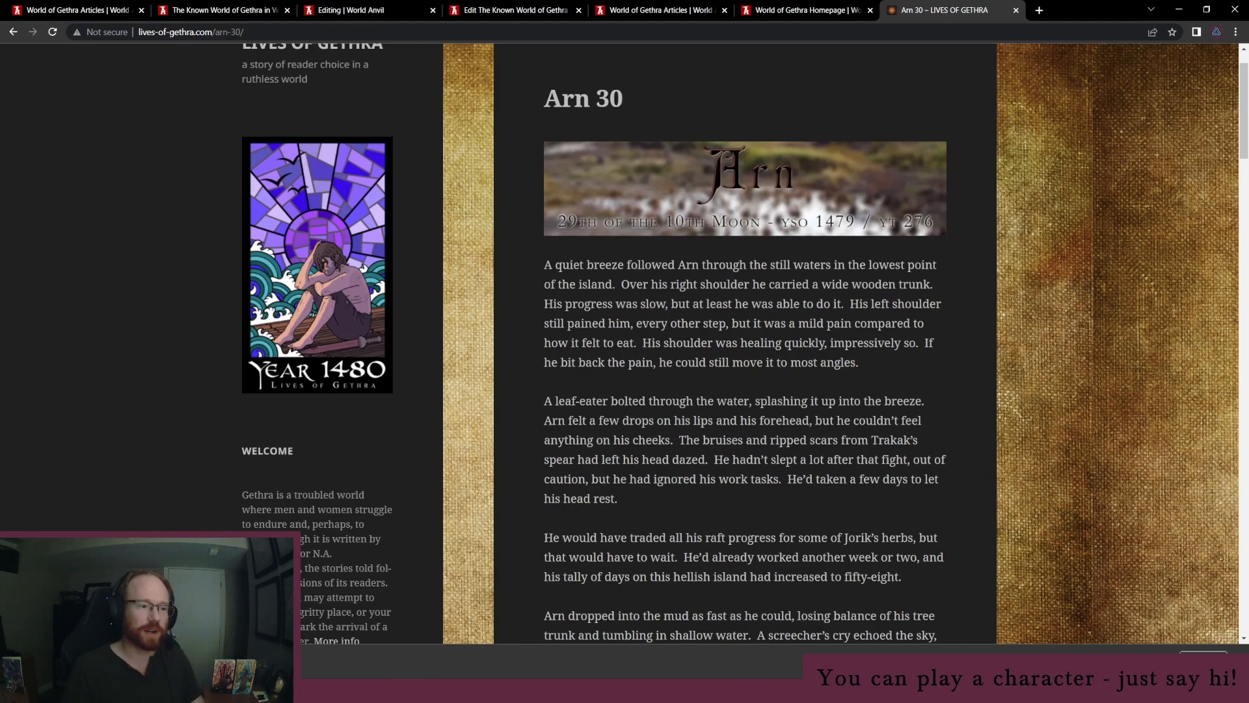
scroll(657, 493, down, 5)
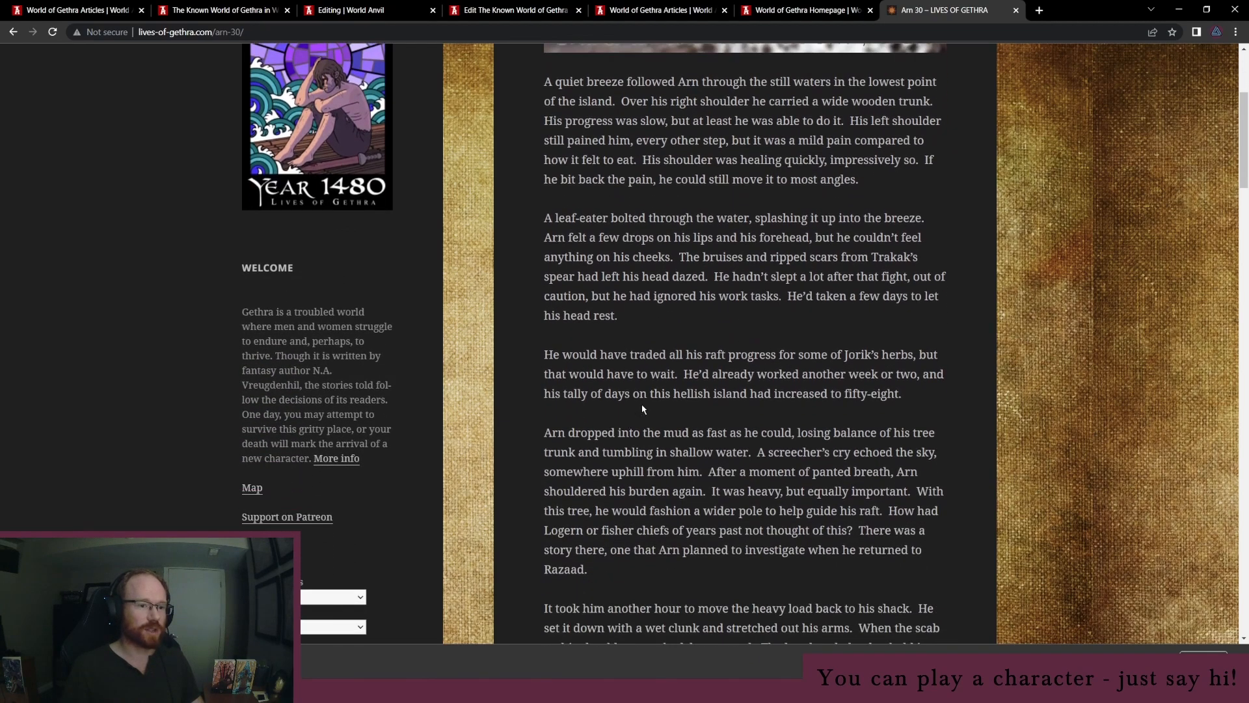
scroll(611, 338, down, 2)
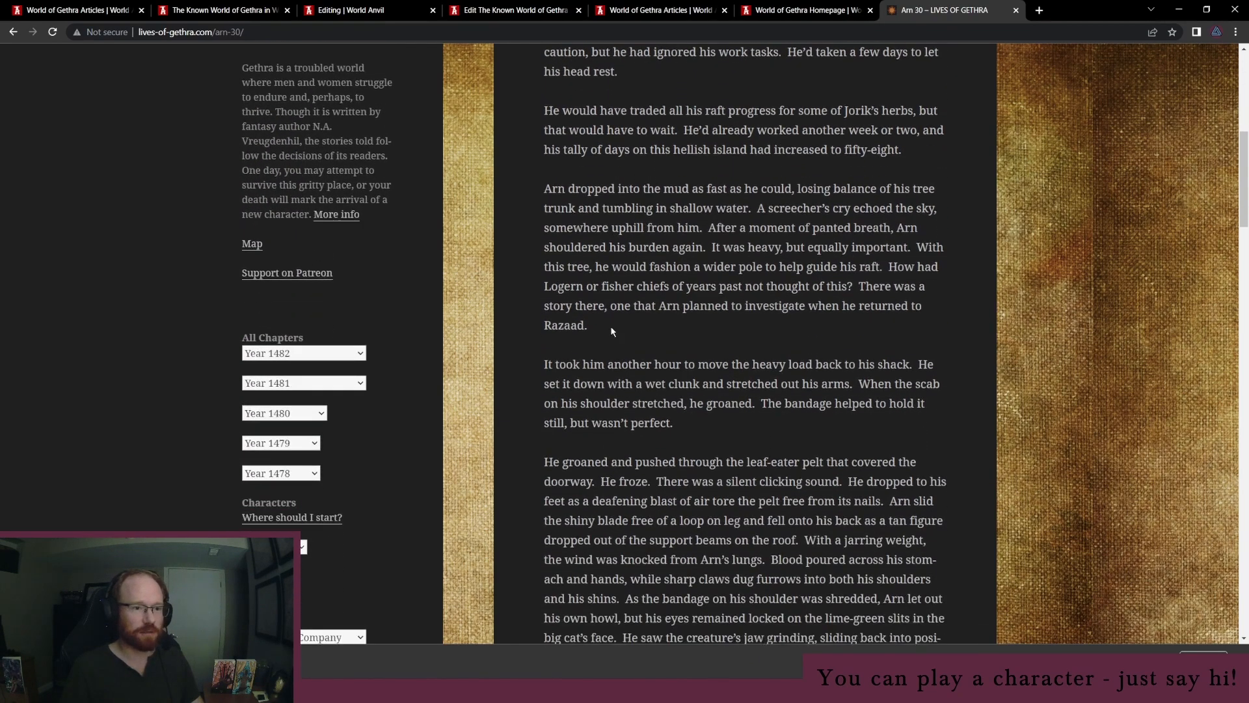
scroll(610, 350, down, 5)
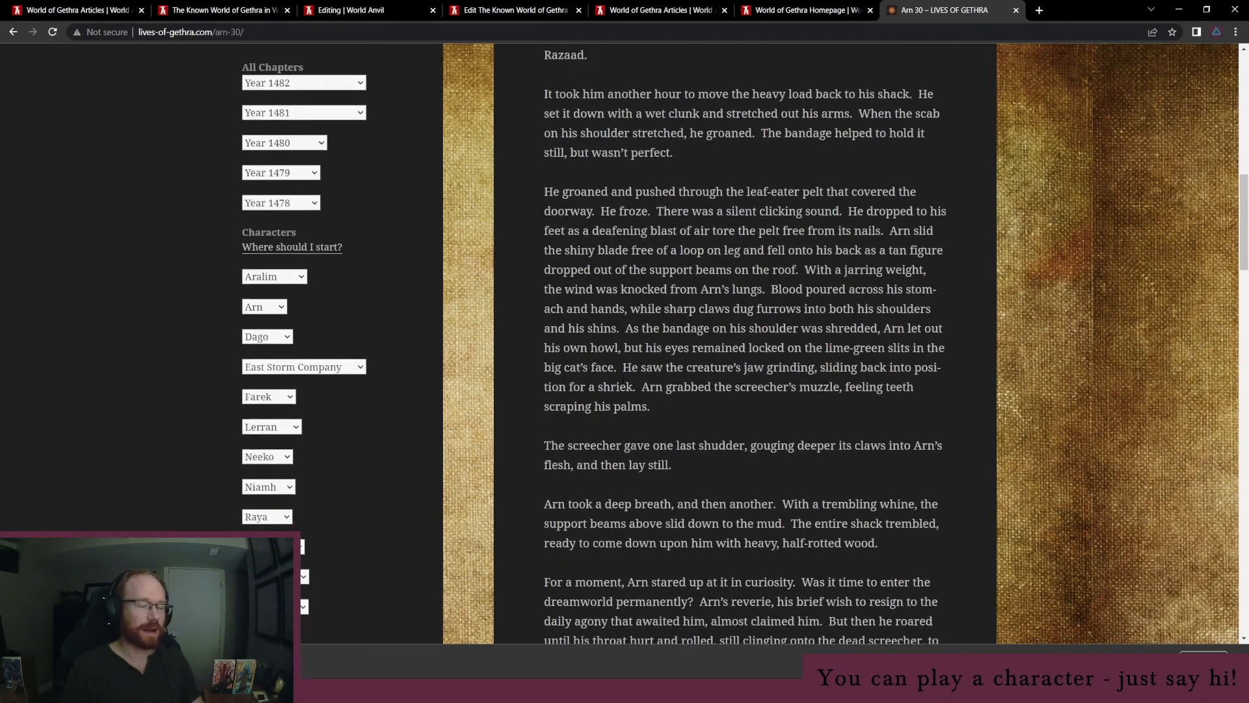
Read the passage about the screecher attack inside Arn's shack
drag(564, 157, 655, 384)
click(642, 346)
drag(600, 177, 670, 276)
click(683, 310)
drag(660, 371, 623, 333)
click(625, 336)
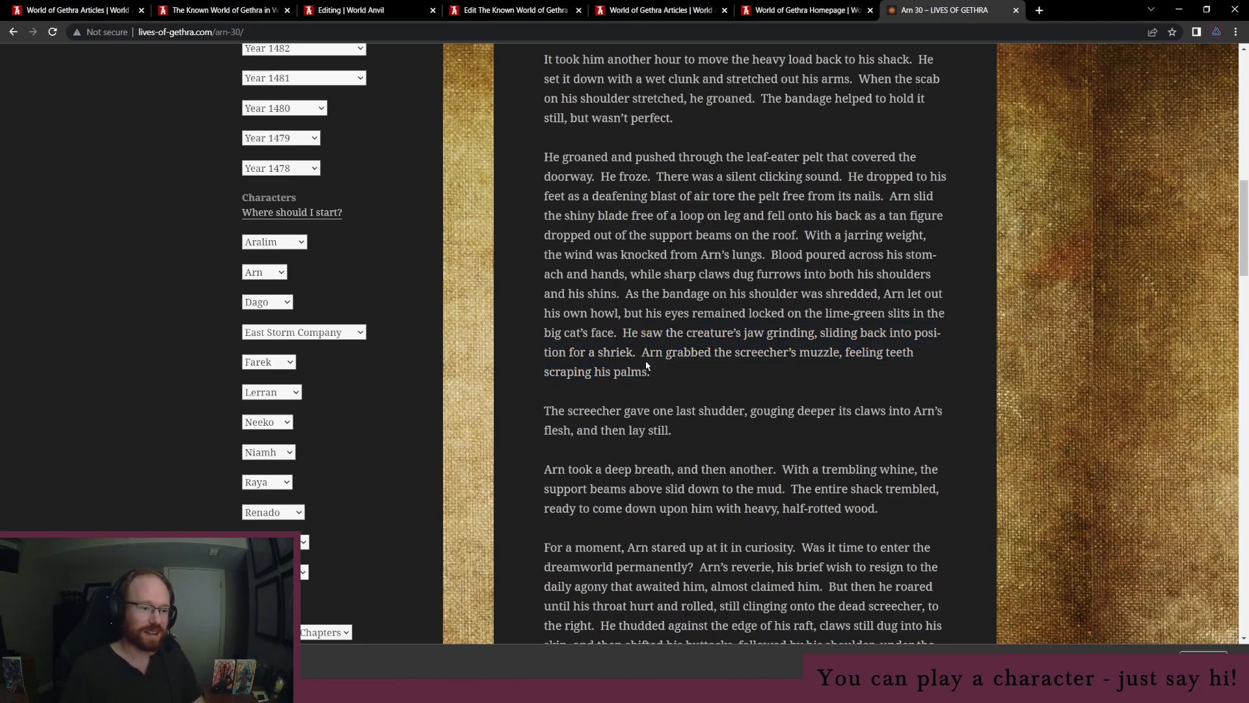
Review the Arn 30 chapter again from its dated header banner and select the page's web address
scroll(647, 365, down, 1)
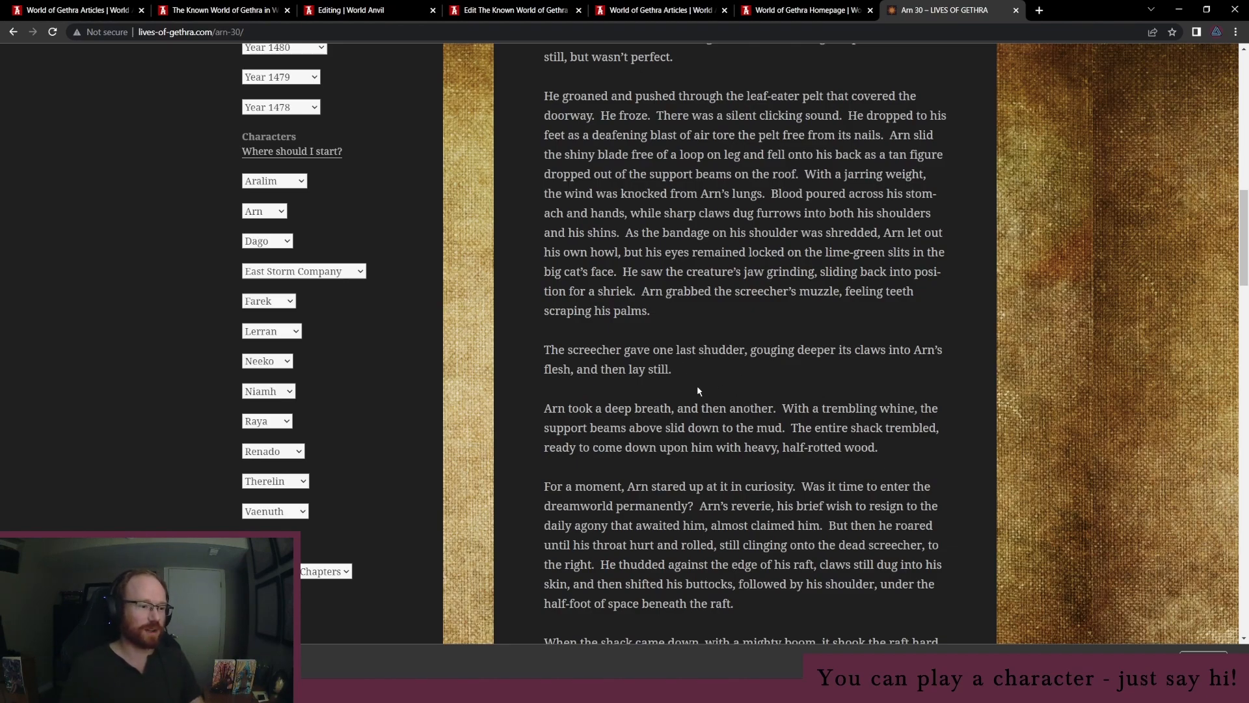
scroll(693, 433, up, 2)
scroll(693, 434, up, 12)
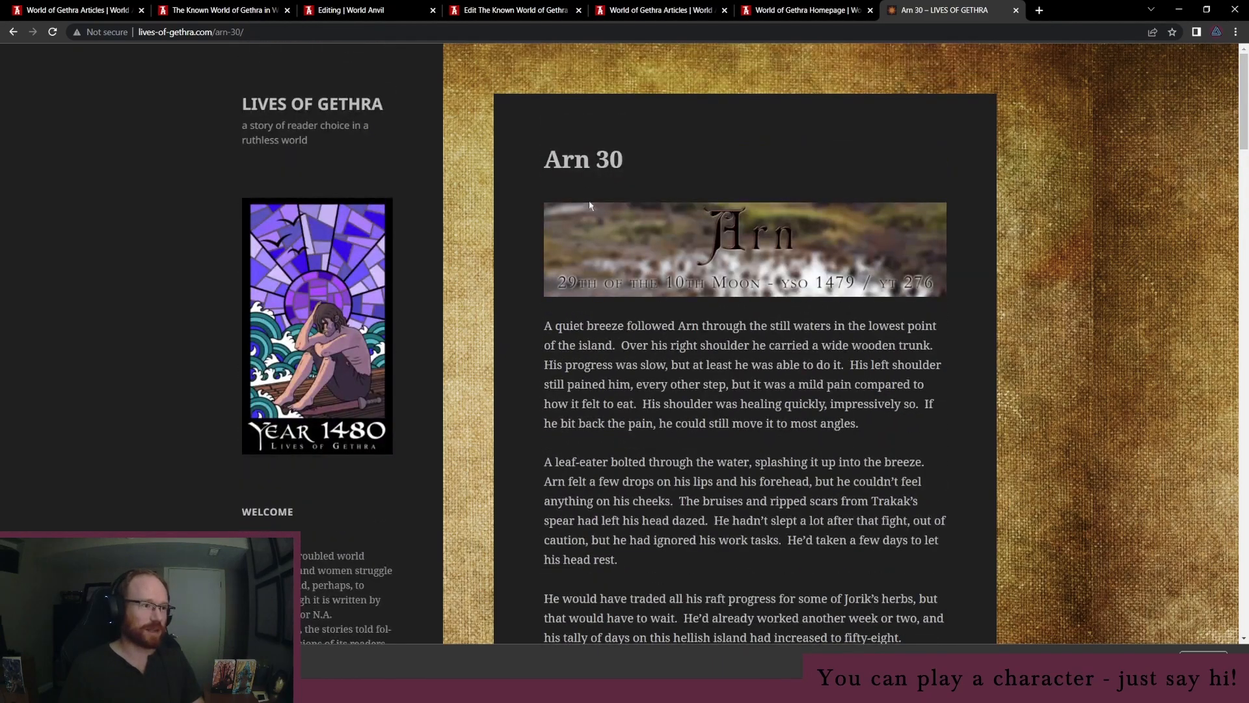
scroll(628, 272, down, 13)
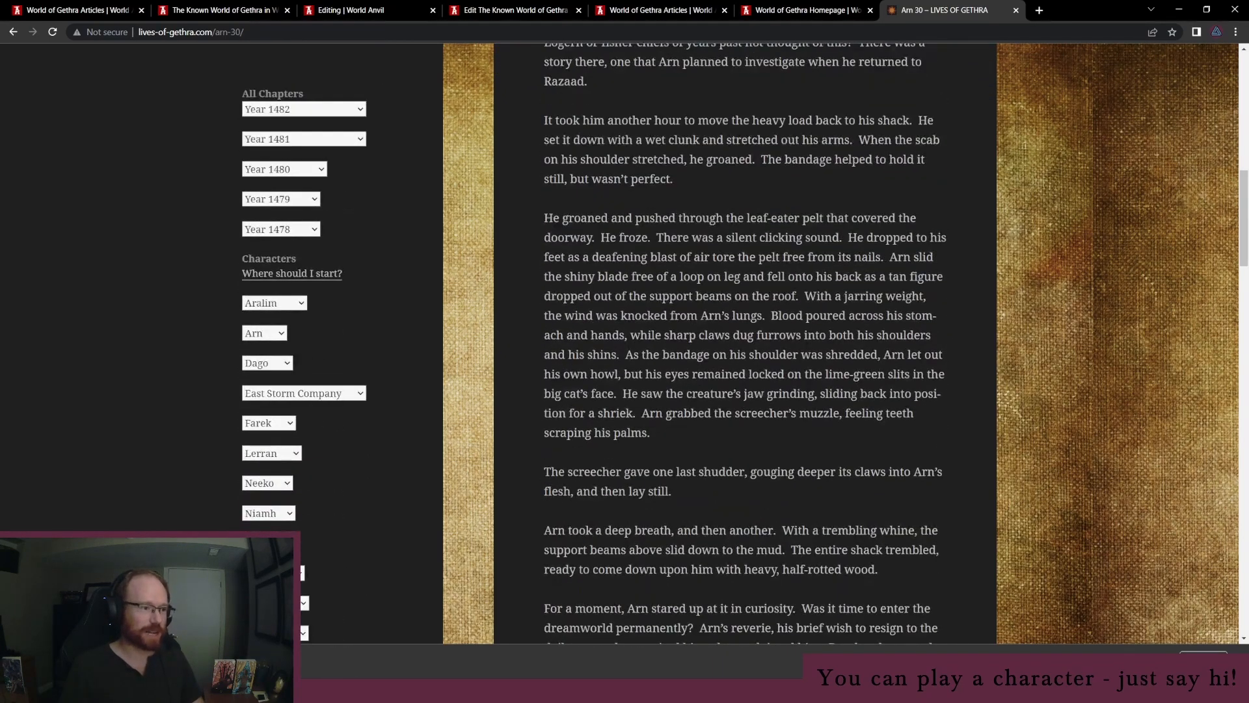
key(ctrl+l)
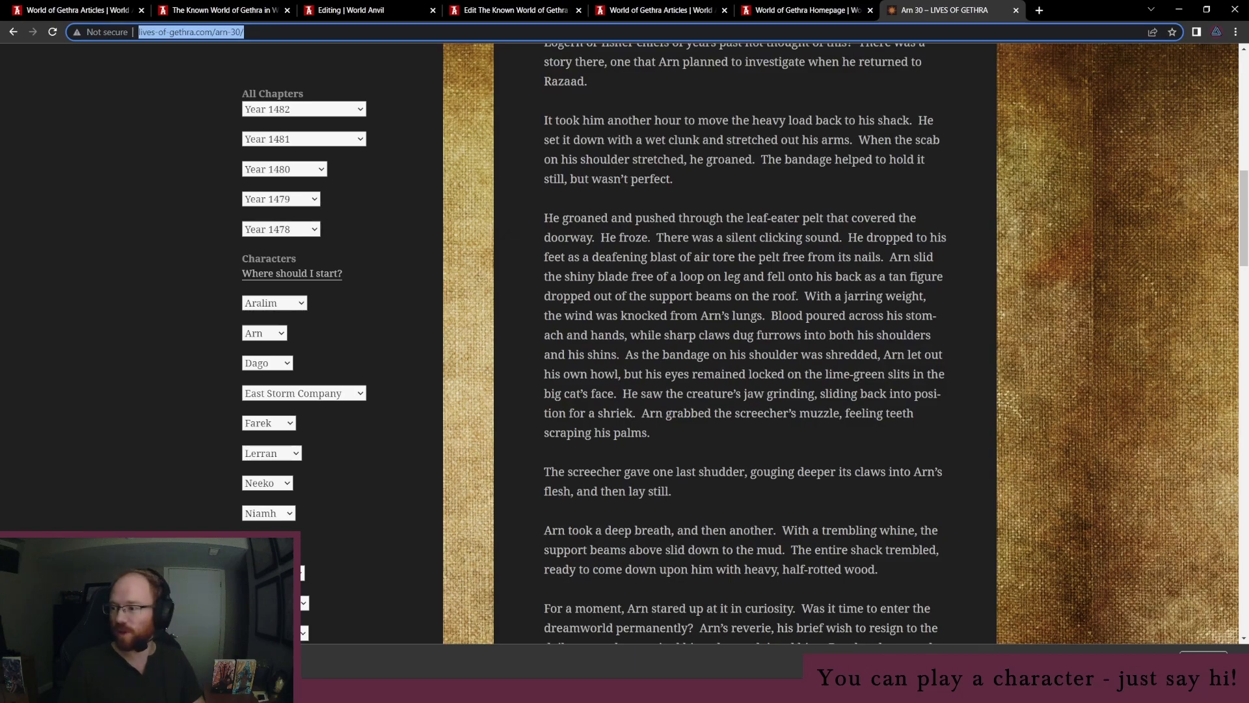
key(alt+Tab)
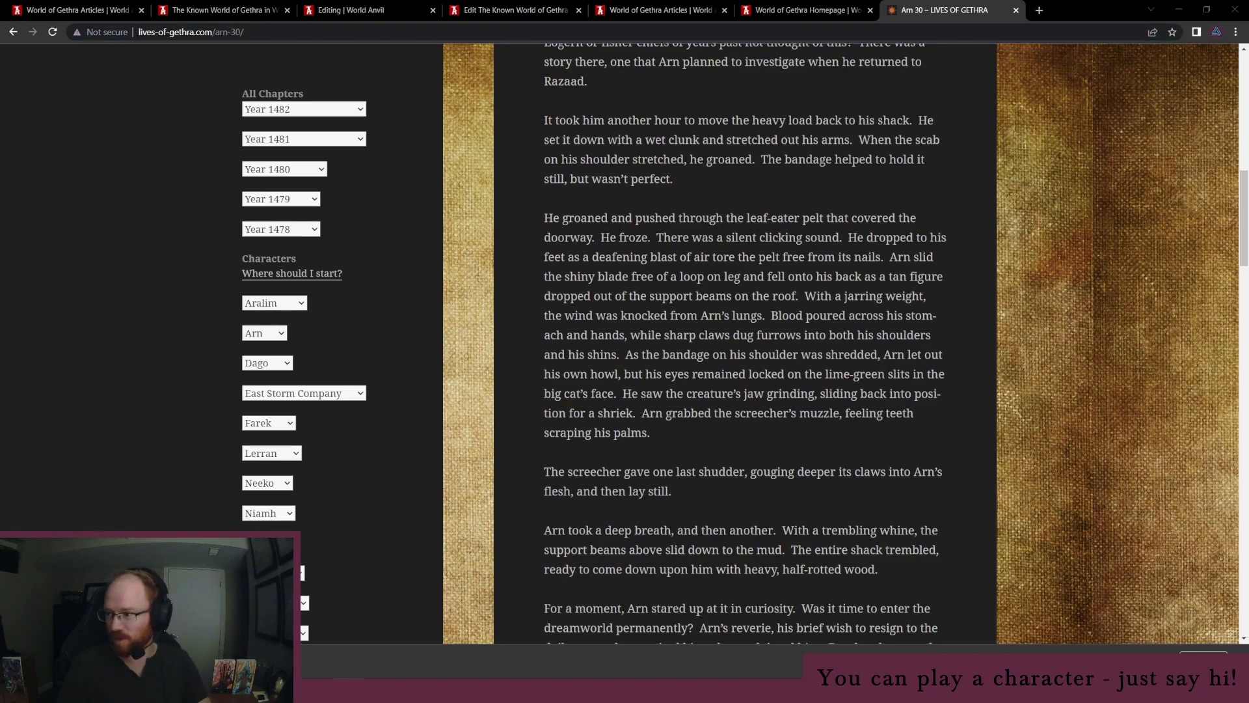
Read the dream and raft-escape scenes of the Arn 30 chapter, and close the chapter page
scroll(744, 342, down, 5)
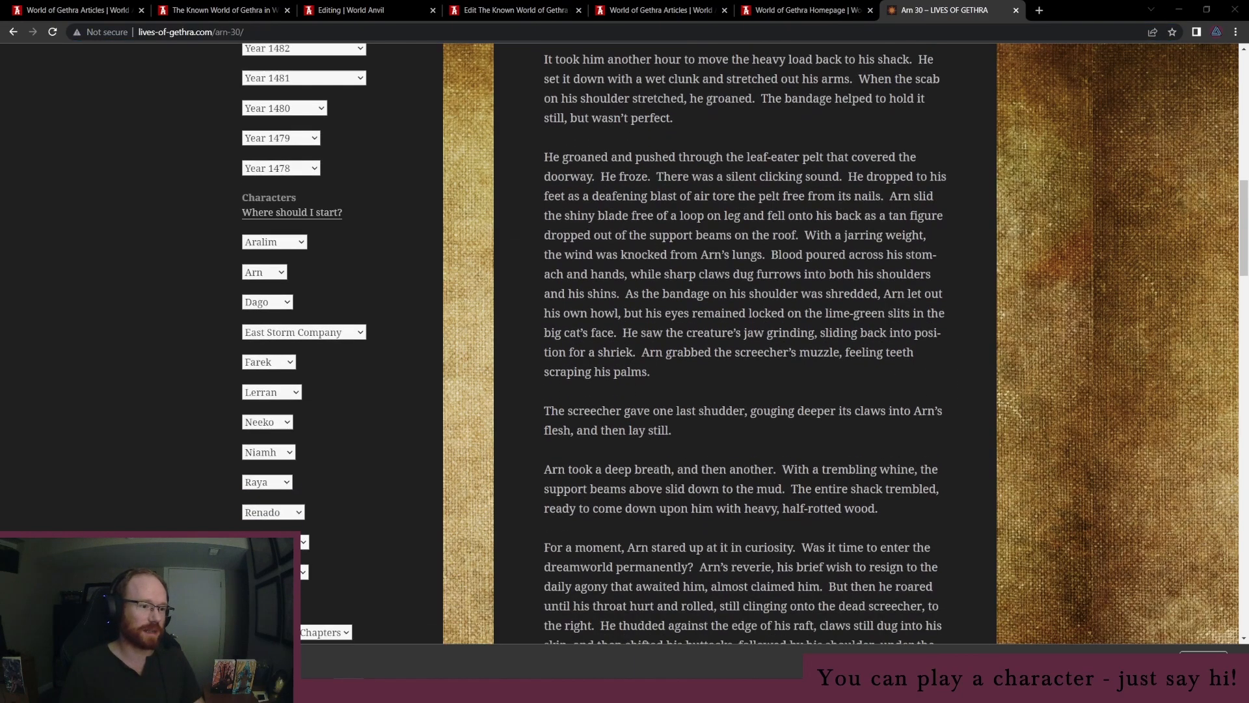
scroll(669, 319, down, 7)
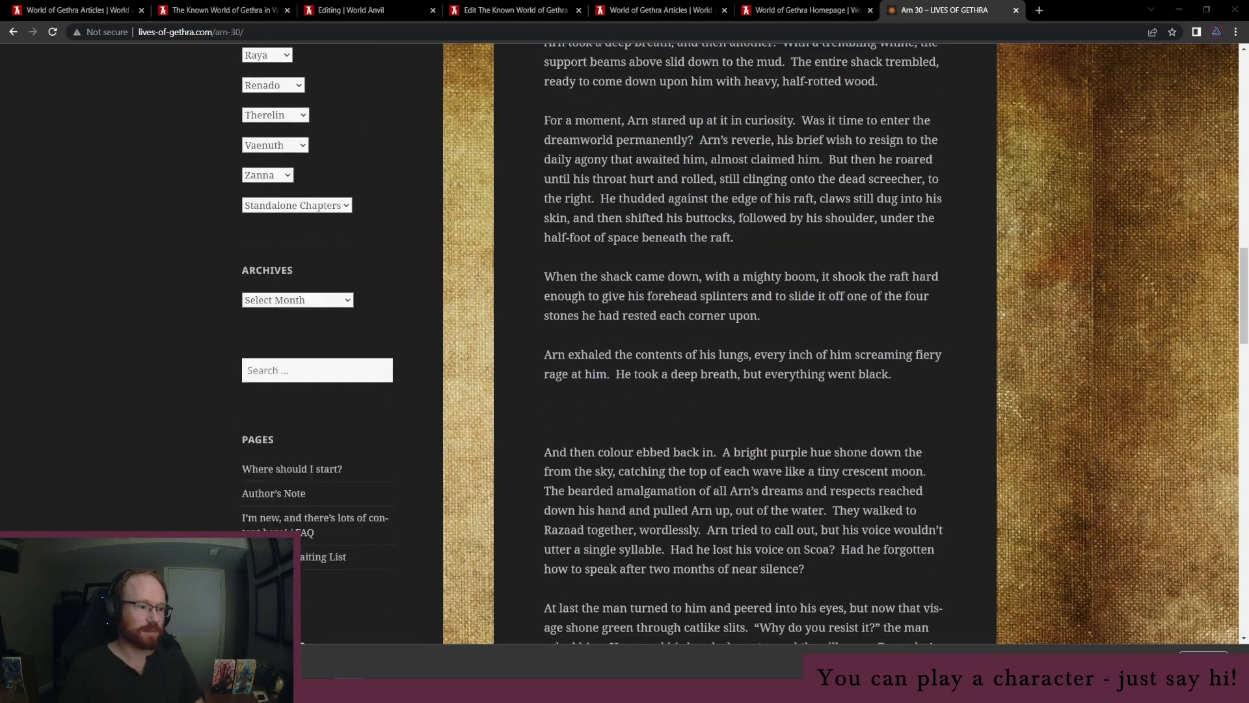
scroll(670, 319, down, 4)
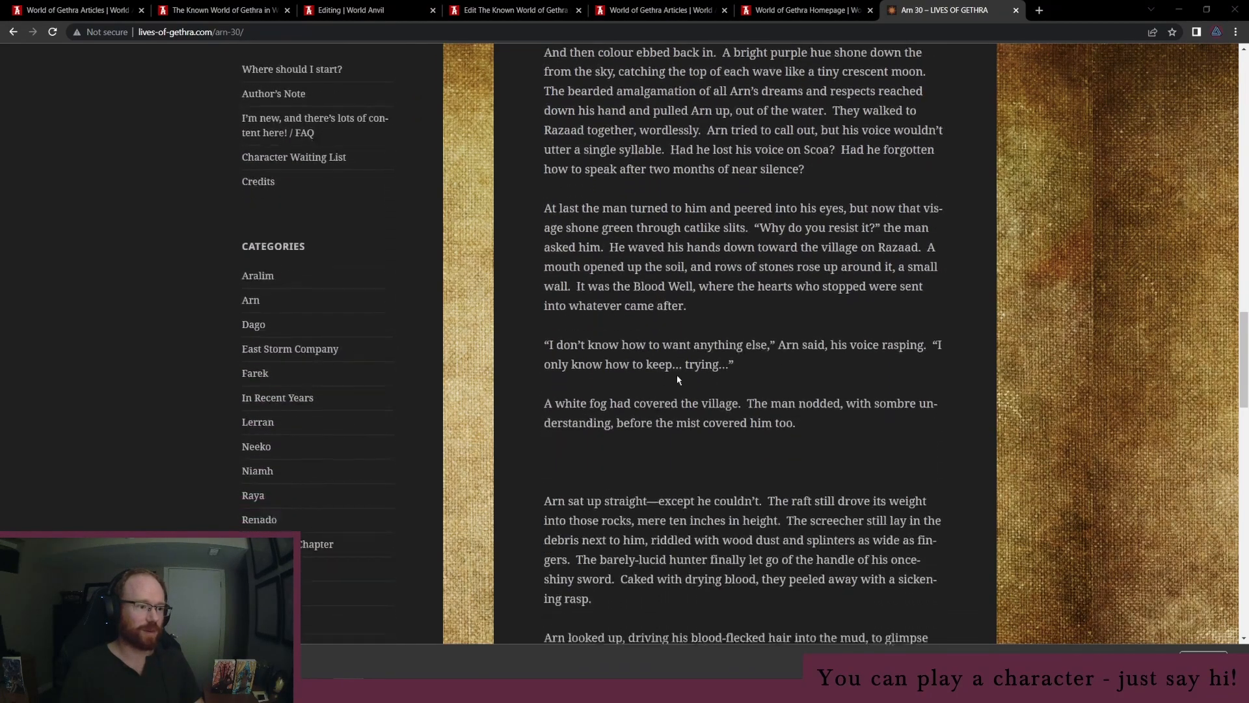
scroll(651, 351, down, 14)
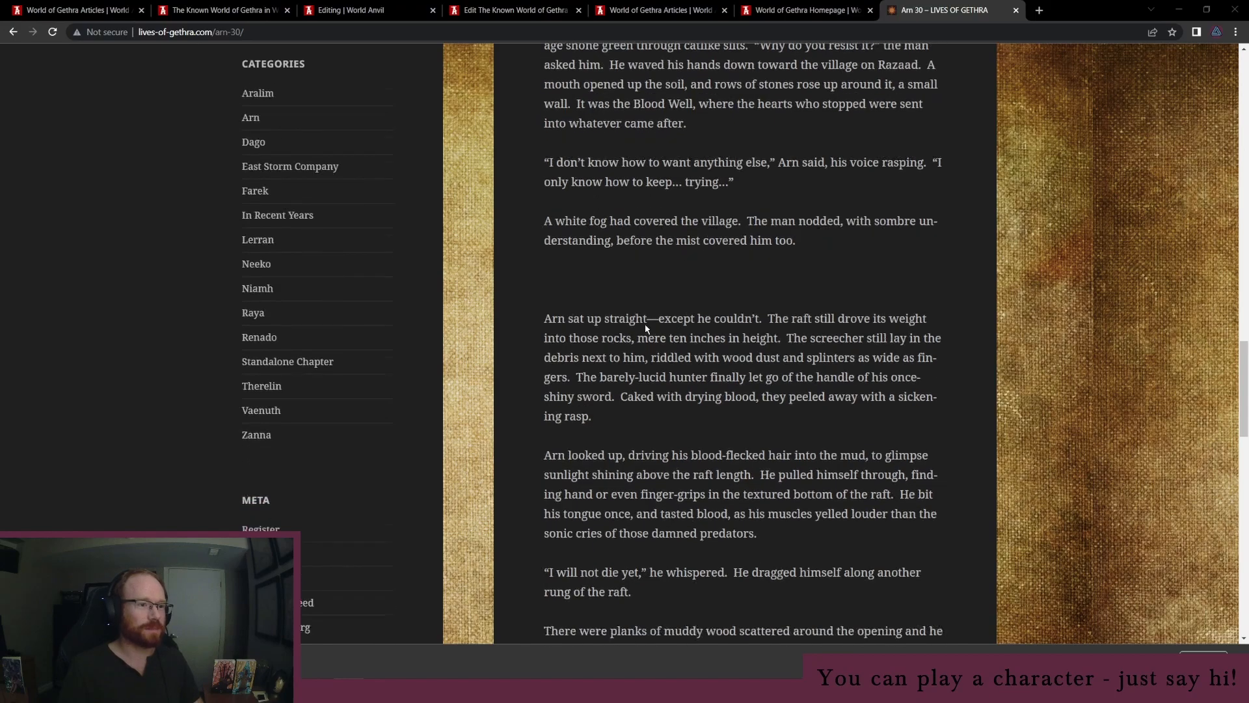
scroll(655, 372, up, 13)
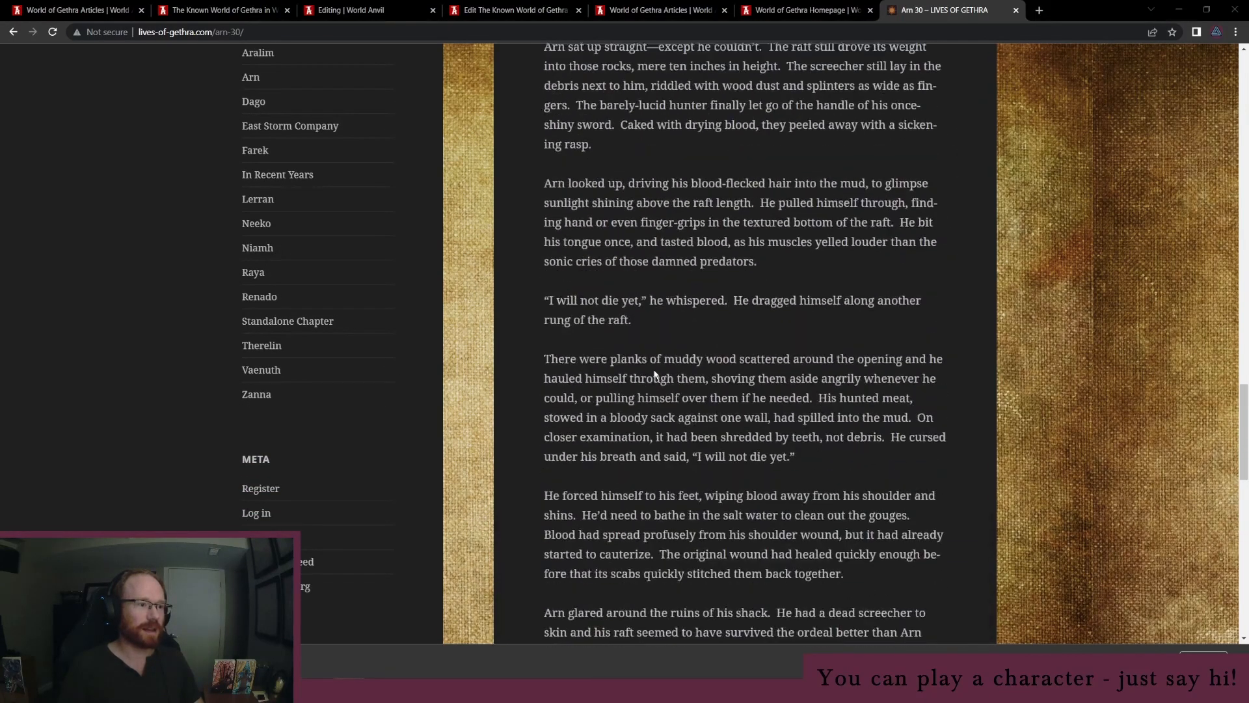
drag(544, 119, 642, 377)
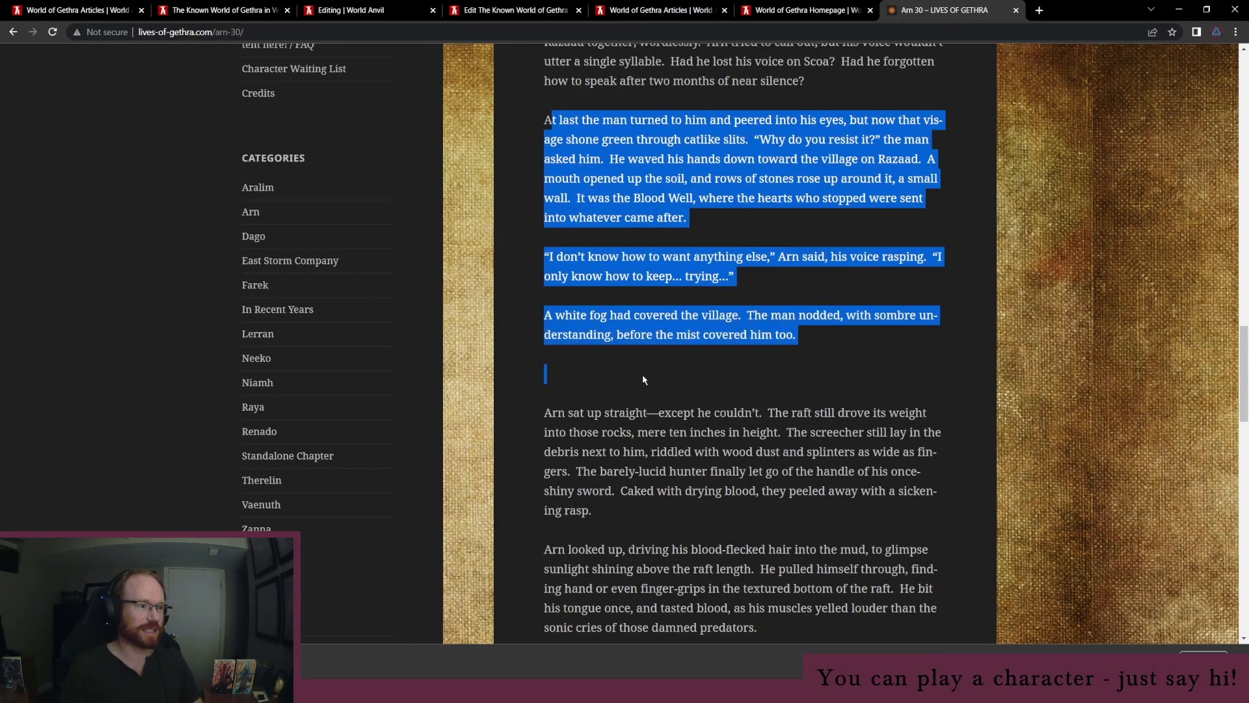
click(633, 424)
scroll(606, 344, up, 20)
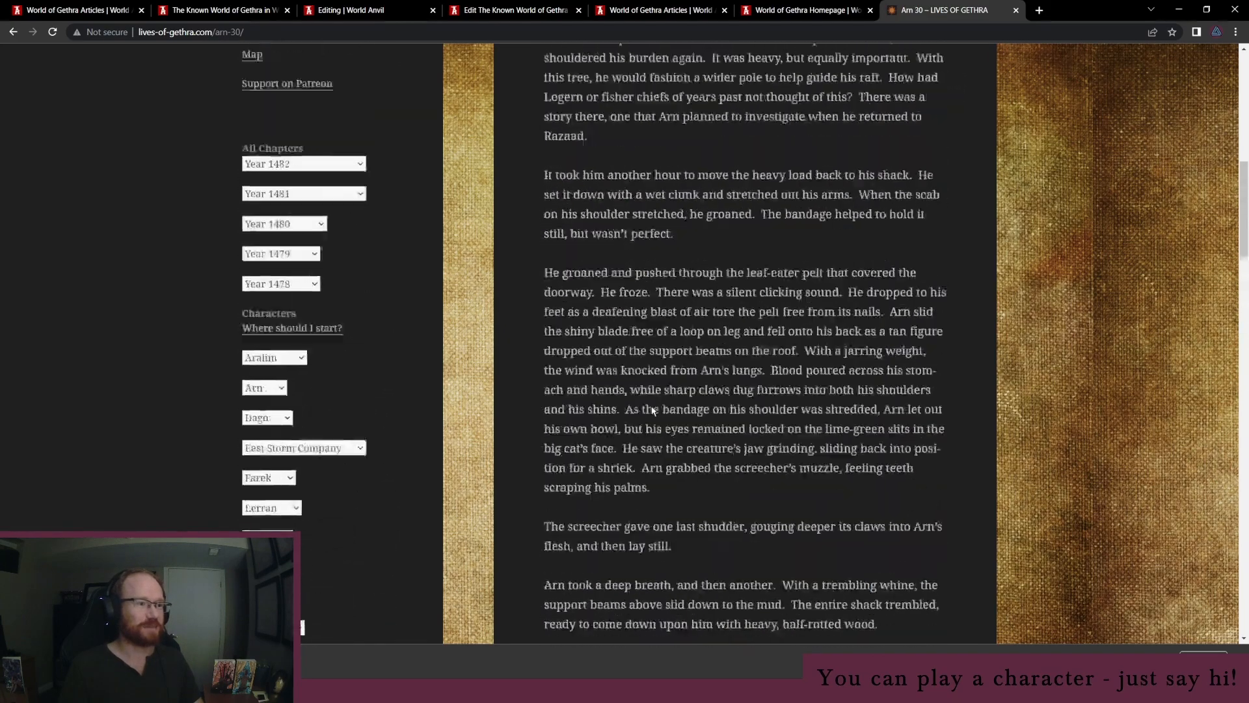
click(1016, 10)
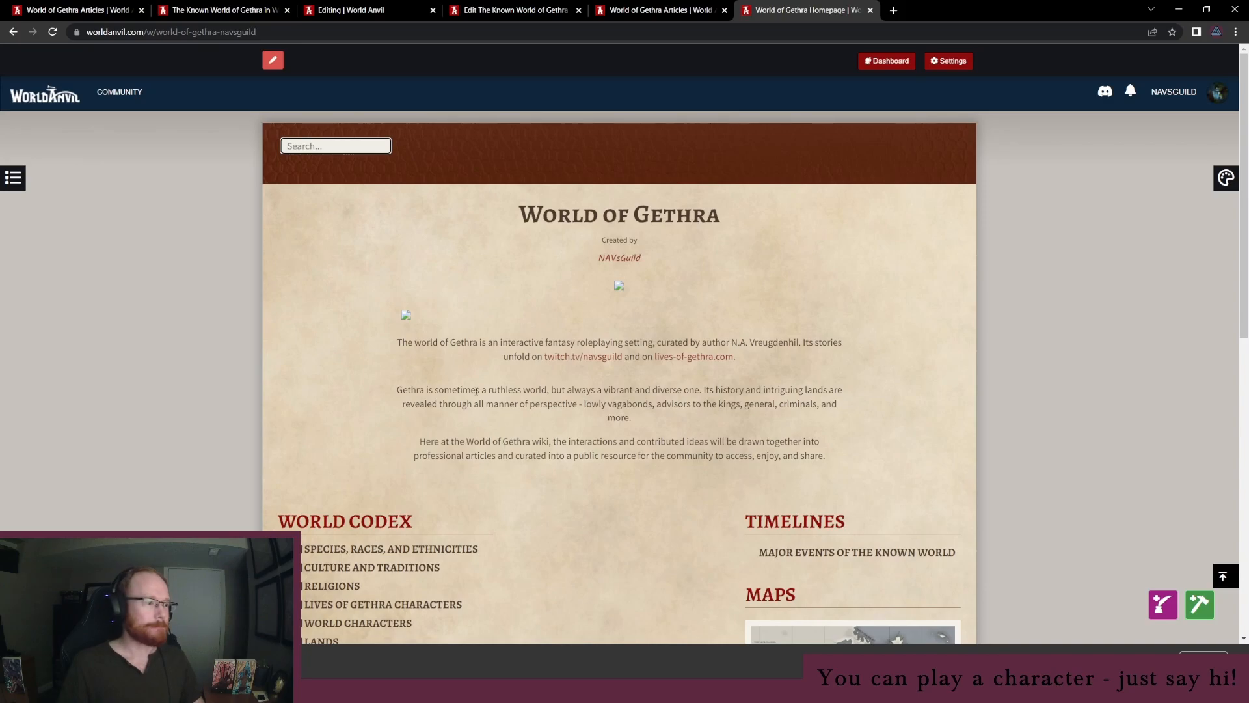
Return to the Magic article draft and trim the text end of its Teleportation bullet after "unclear"
scroll(373, 553, down, 2)
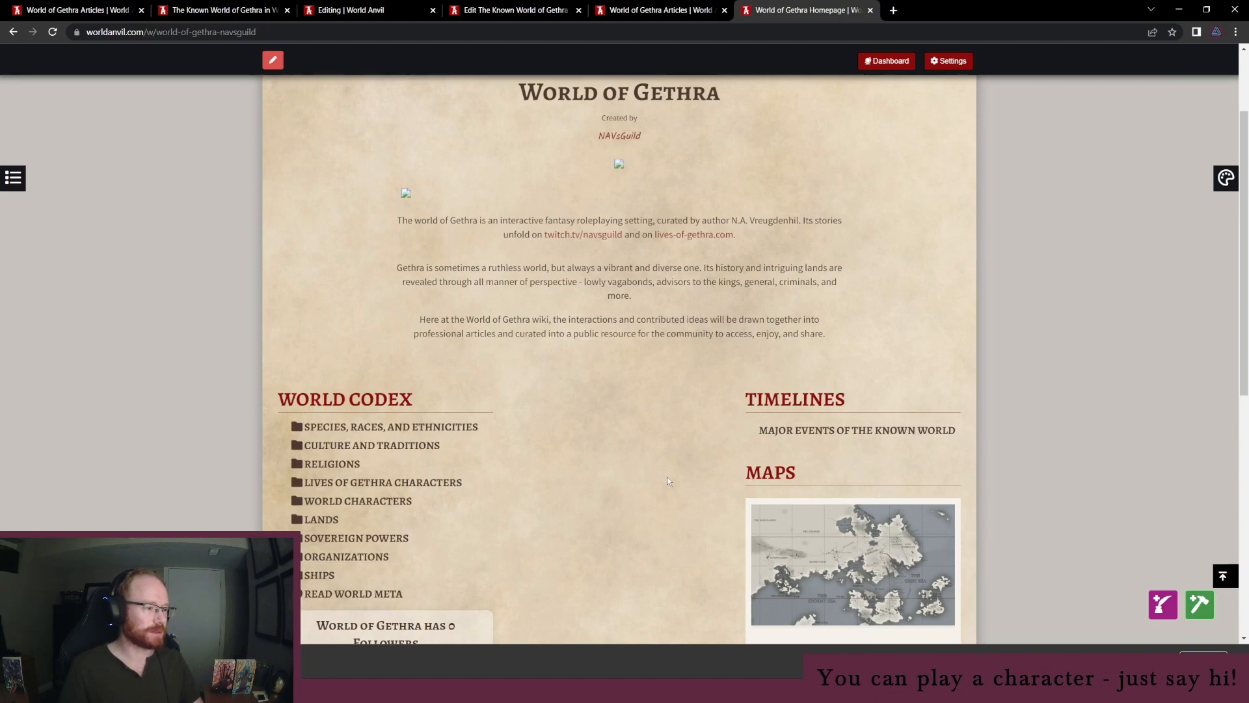
click(78, 9)
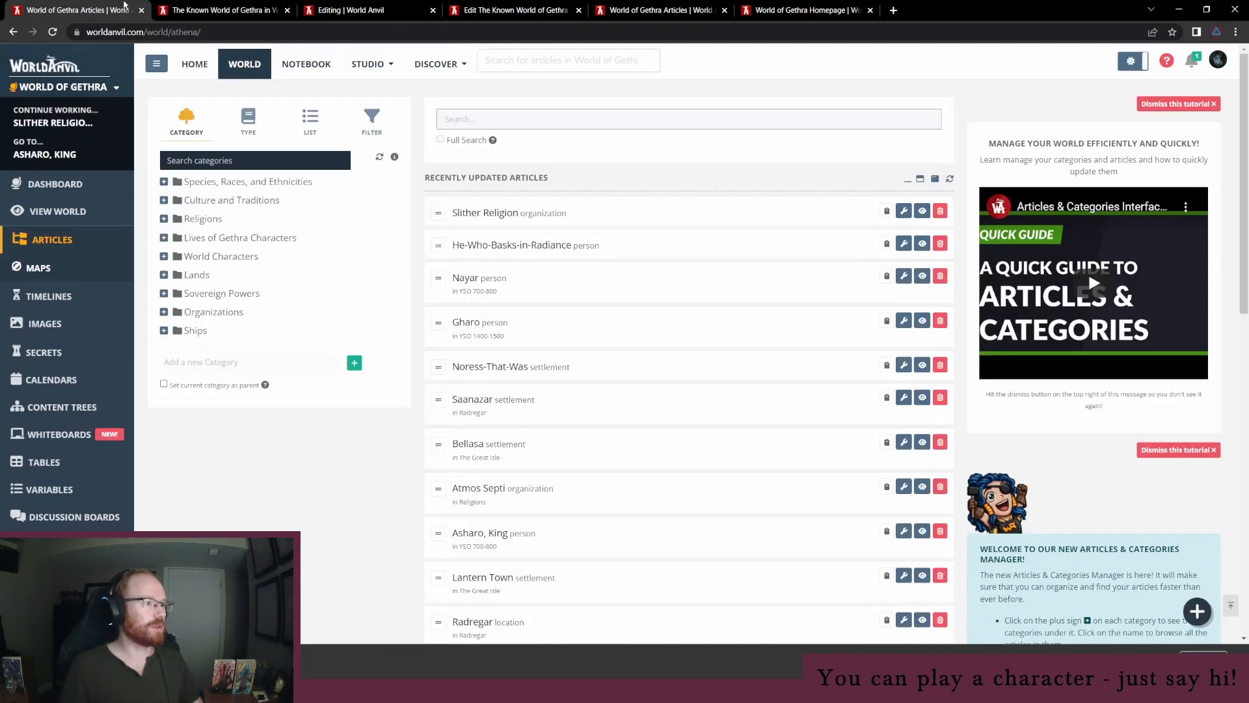
click(402, 6)
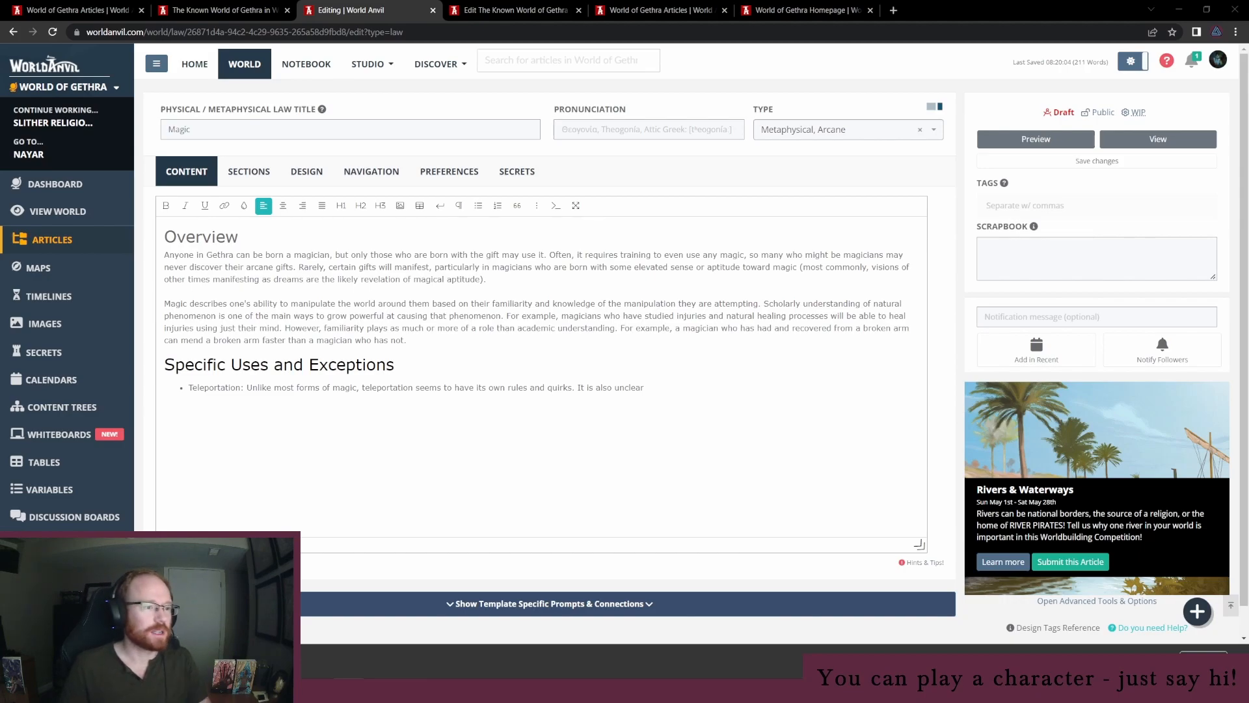
click(678, 409)
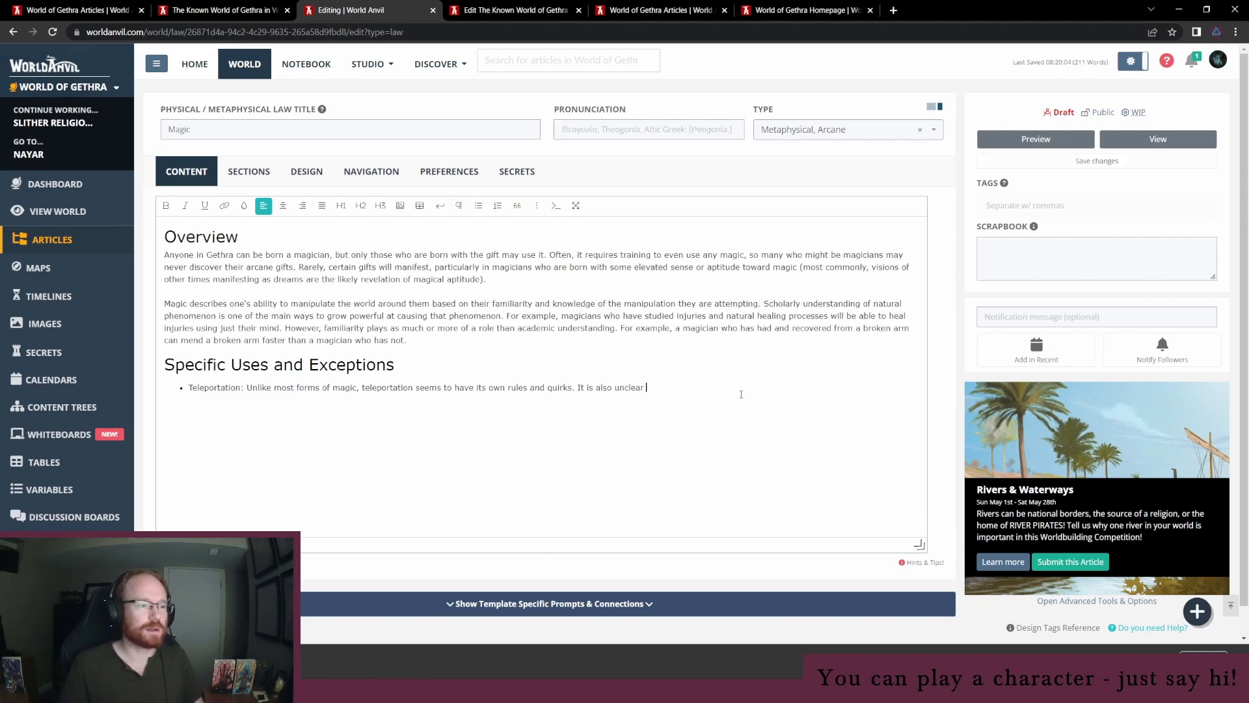
key(BackSpace)
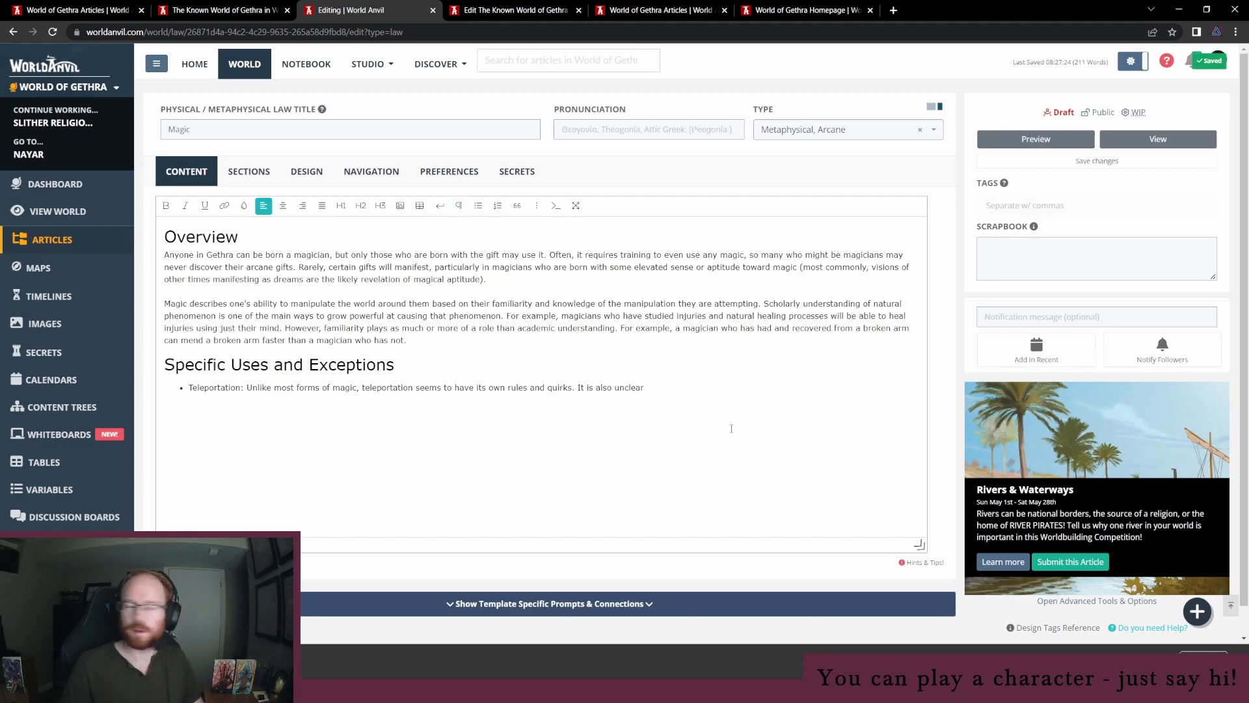
Switch to OneNote and open the YSO 700-800 page in the World of Gethra section
key(alt+Tab)
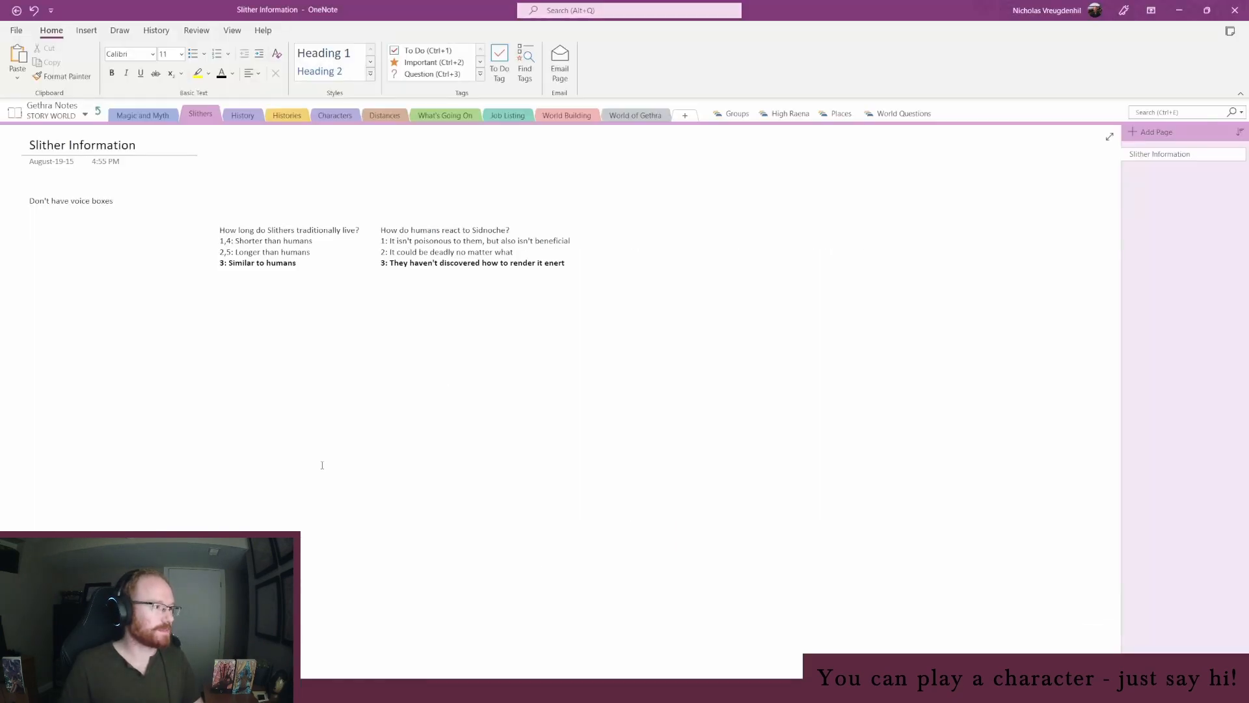
click(625, 115)
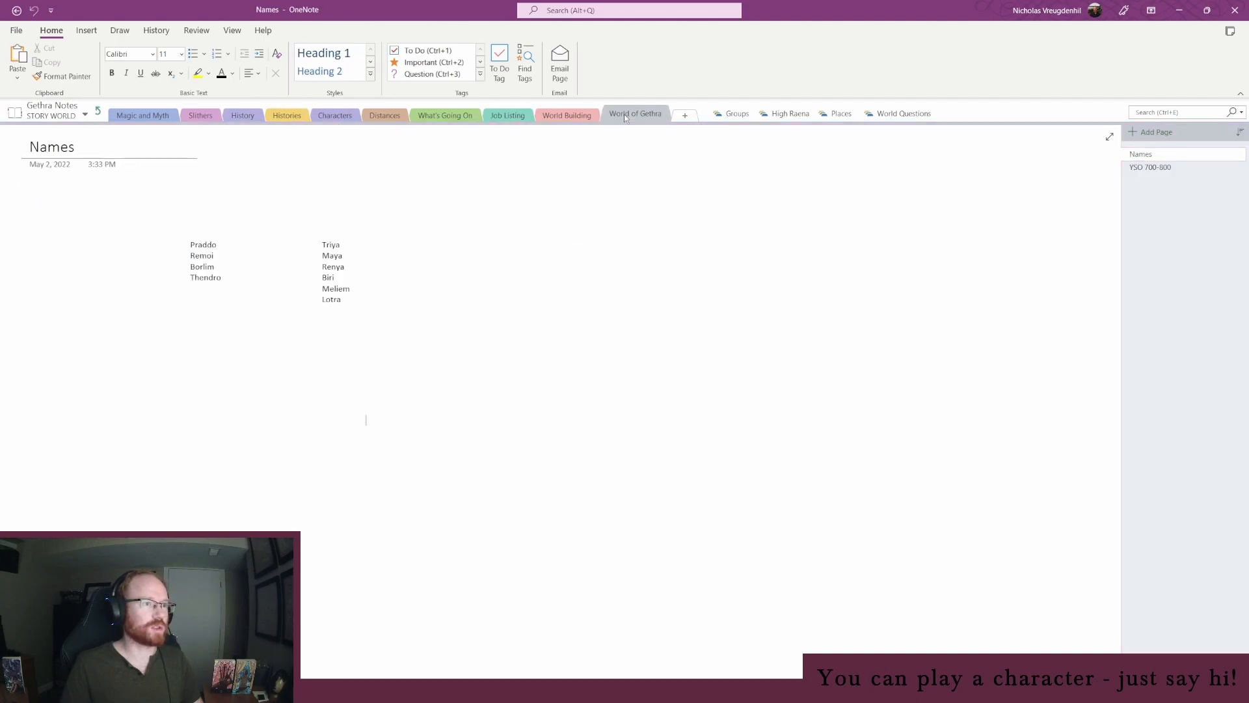
click(1150, 167)
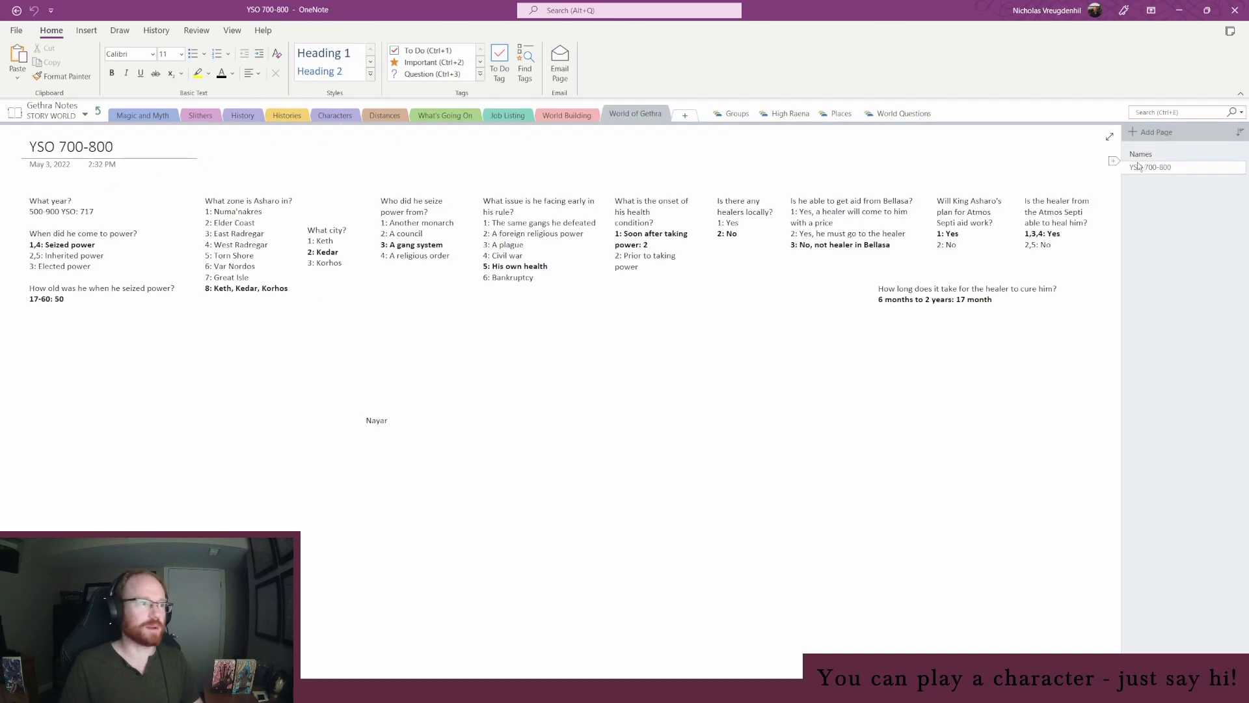
Replace the Nayar note with the question "Does Nayar have magic?", the answer "1: Has magic" and an empty answer line numbered 8
double_click(389, 420)
text(Does Nayar have)
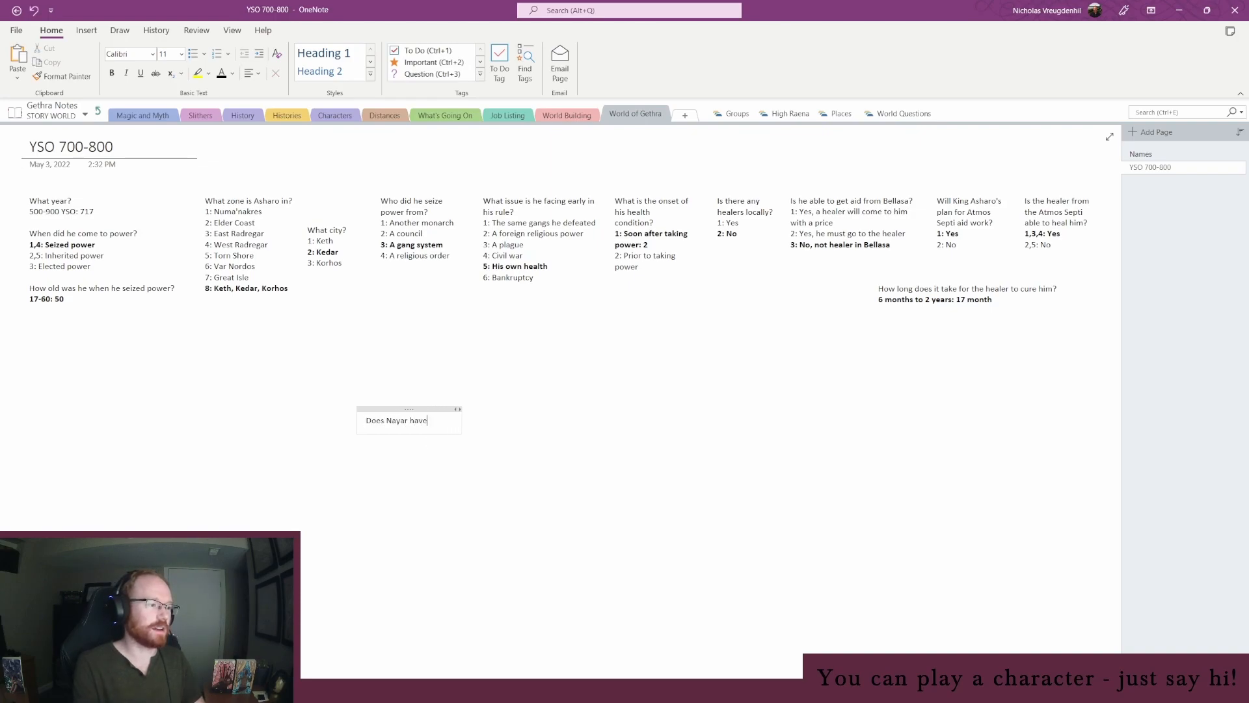
text( magic?)
key(Return)
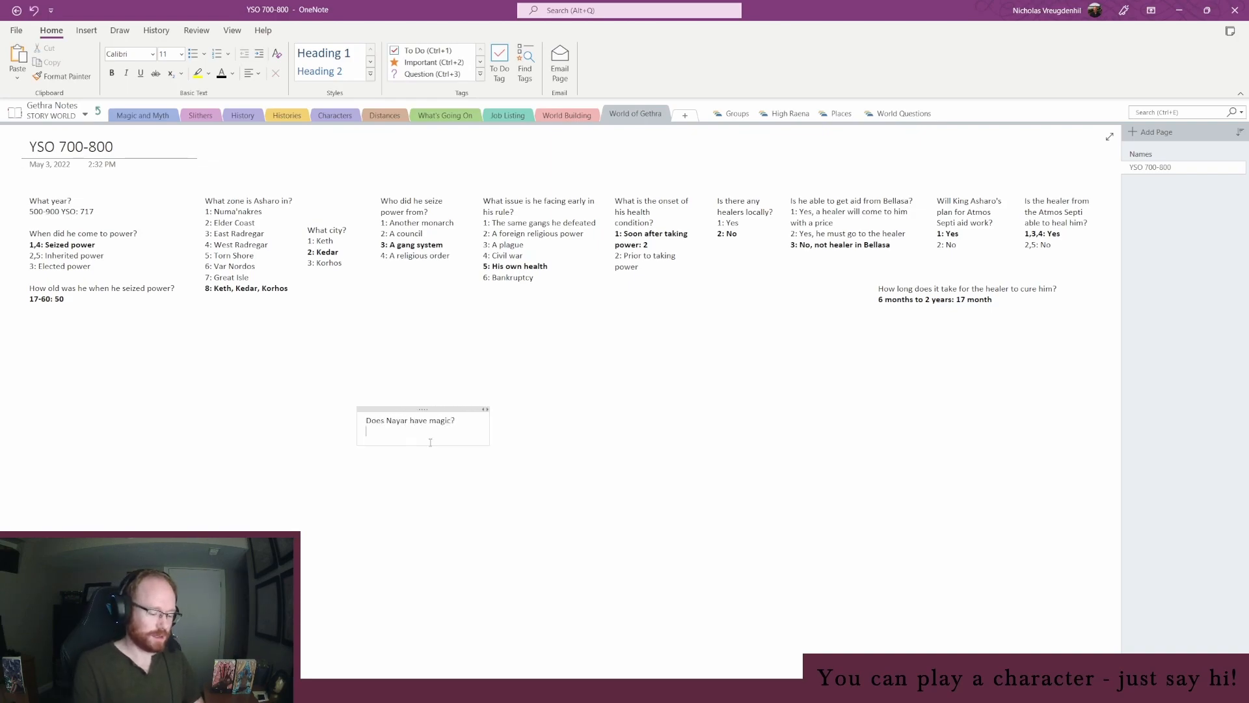
text(1:)
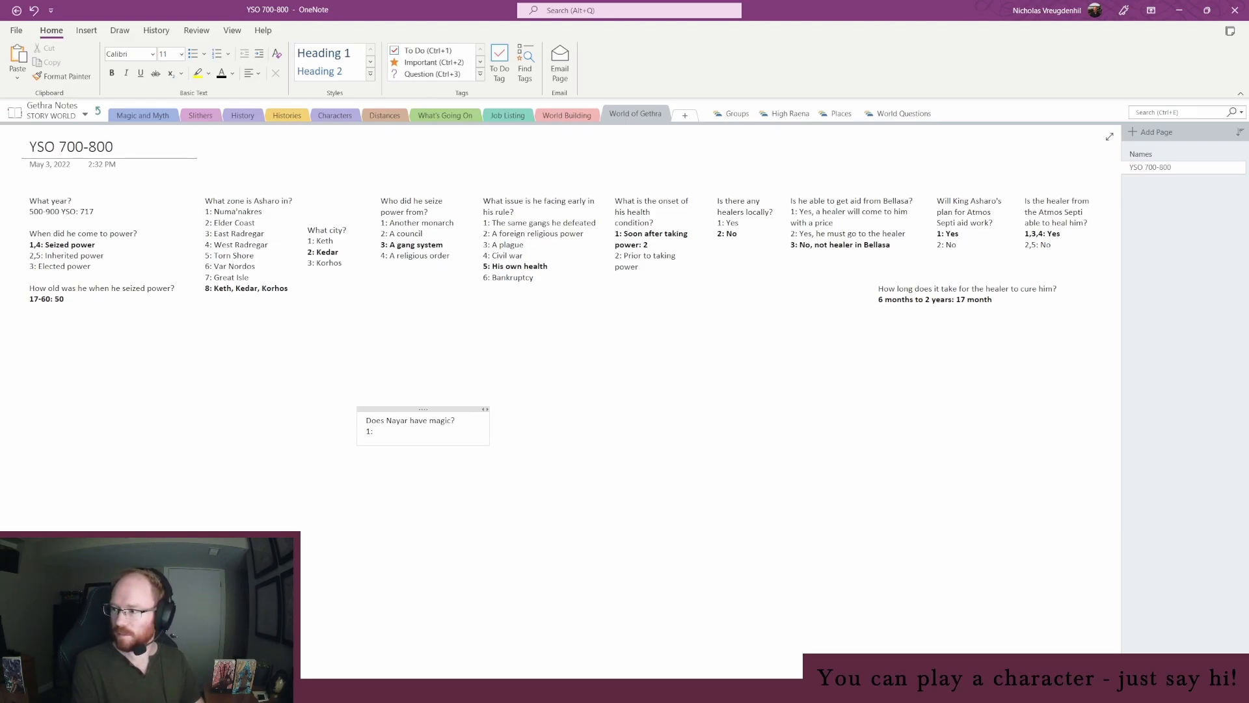
text(Has magic)
key(Return)
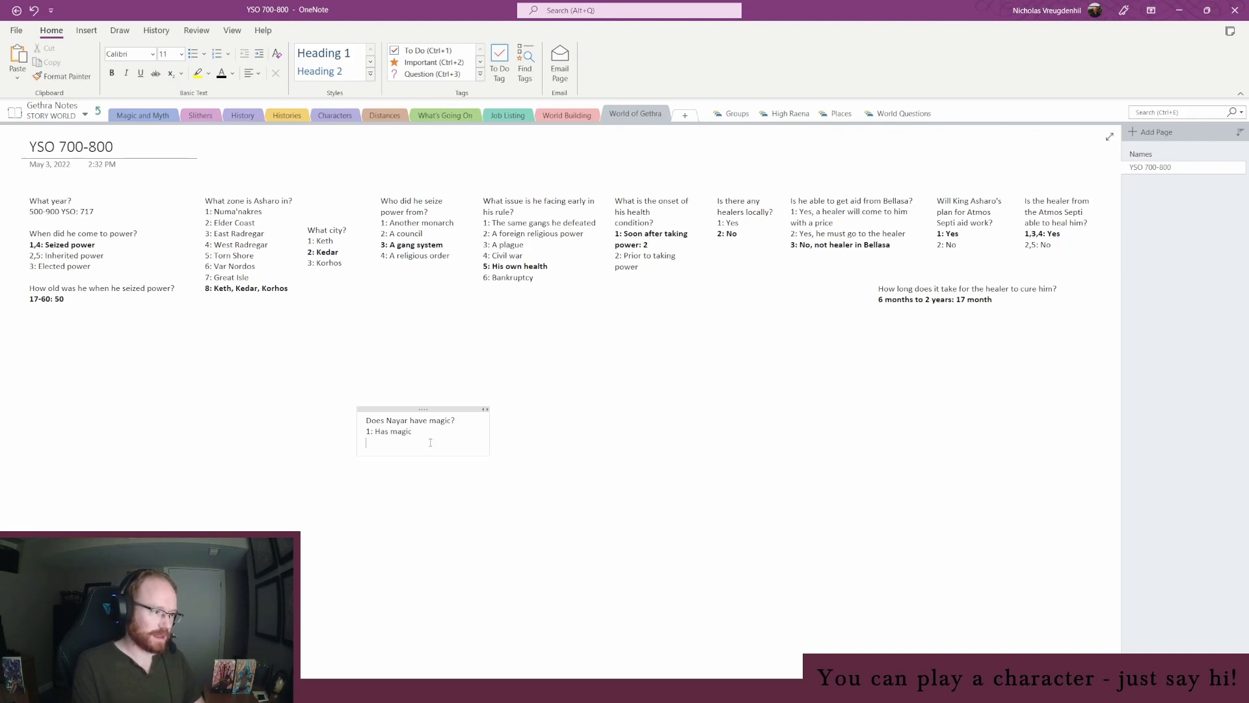
text(8:)
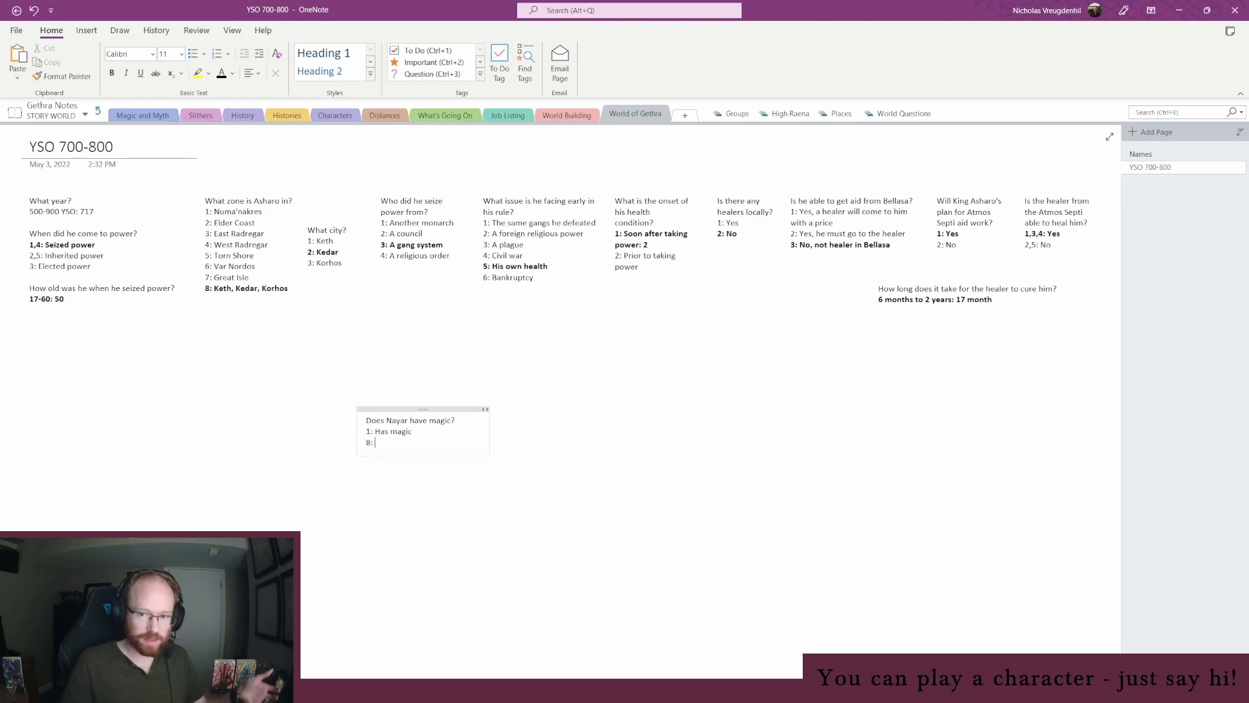
Move the Nayar question note below the "How old was he when he seized power?" question and complete answer 8 as "Not a magician"
drag(388, 416, 55, 333)
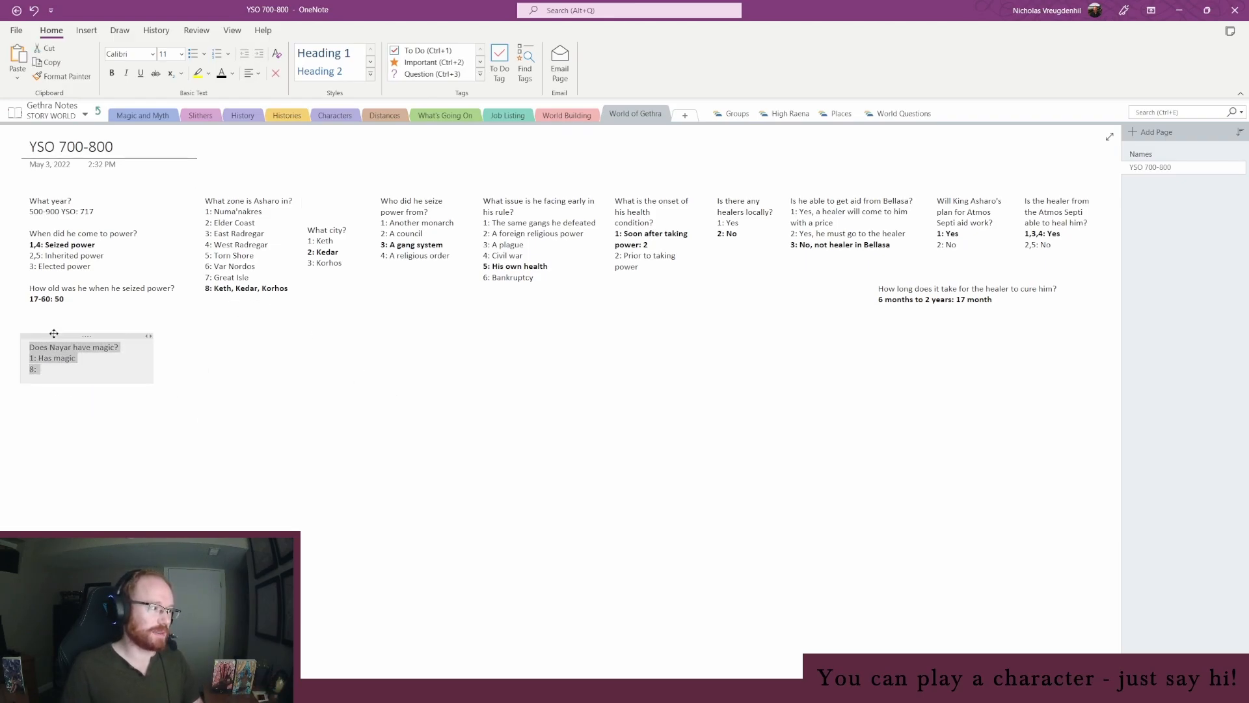
click(123, 358)
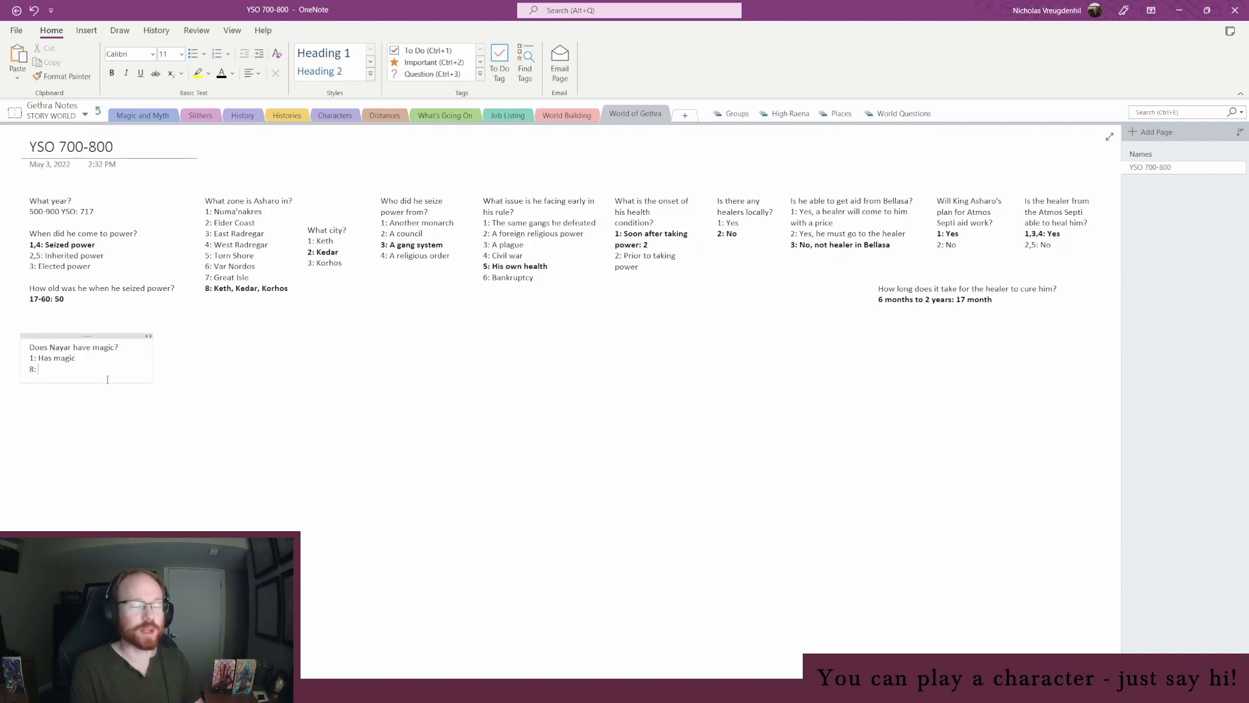
text(8: Not m)
key(BackSpace)
text(a magician)
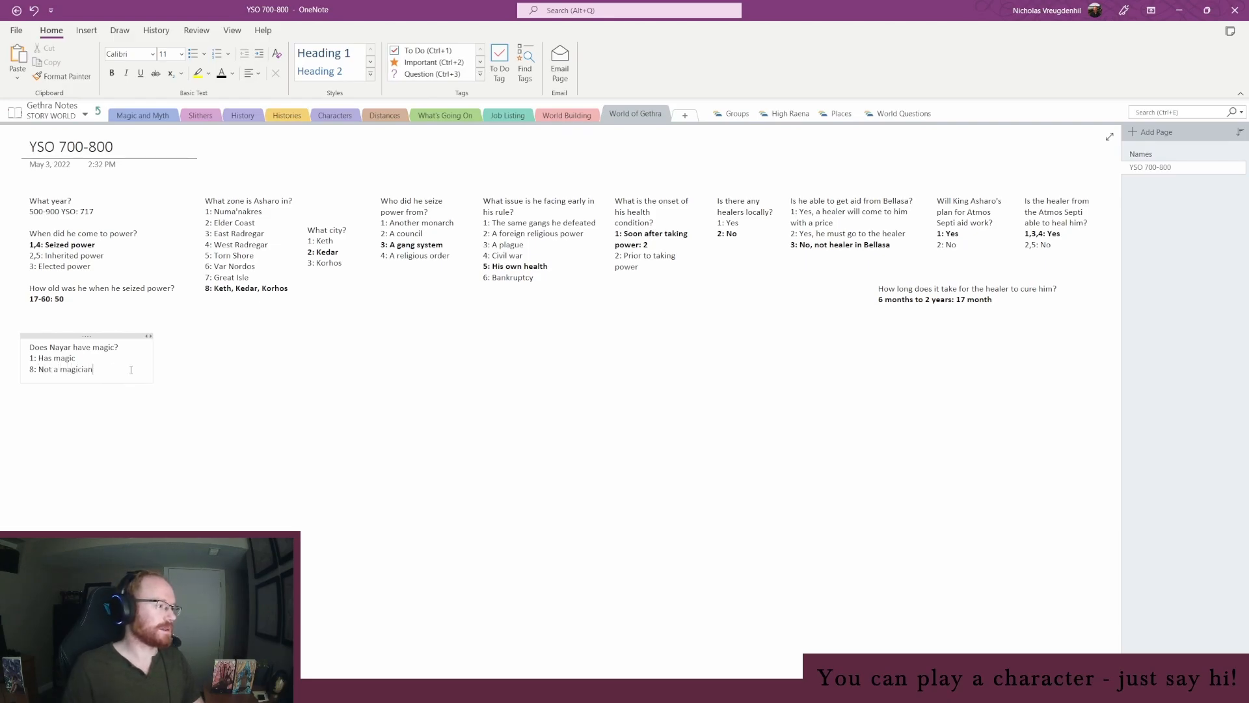
Change answer 8 of the "Does Nayar have magic?" question to read "2-8: Does have magic"
drag(94, 369, 38, 369)
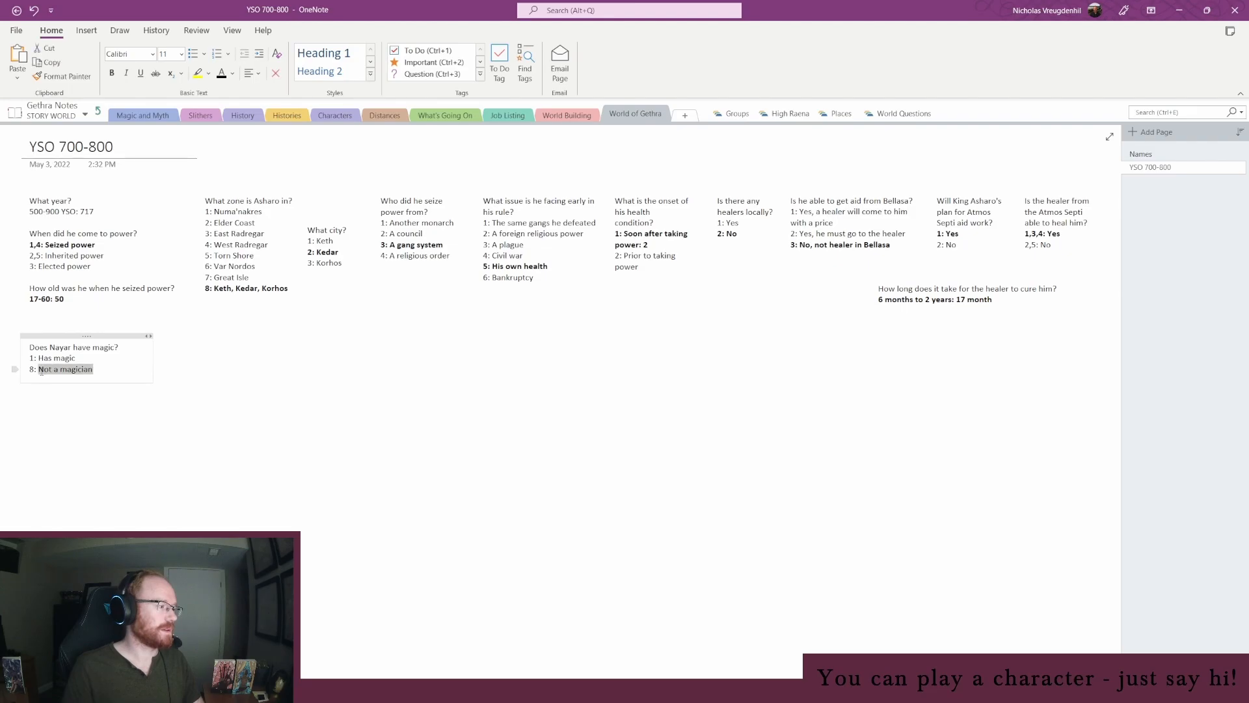
text(Does)
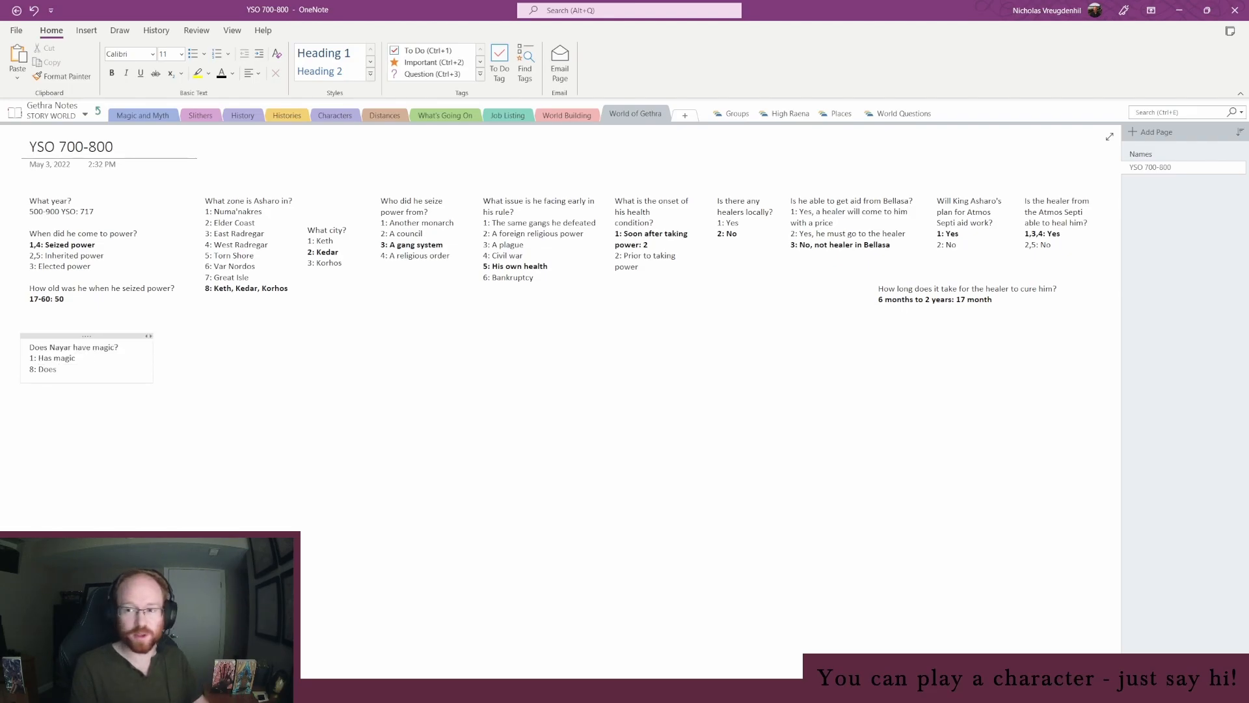
text(have magic)
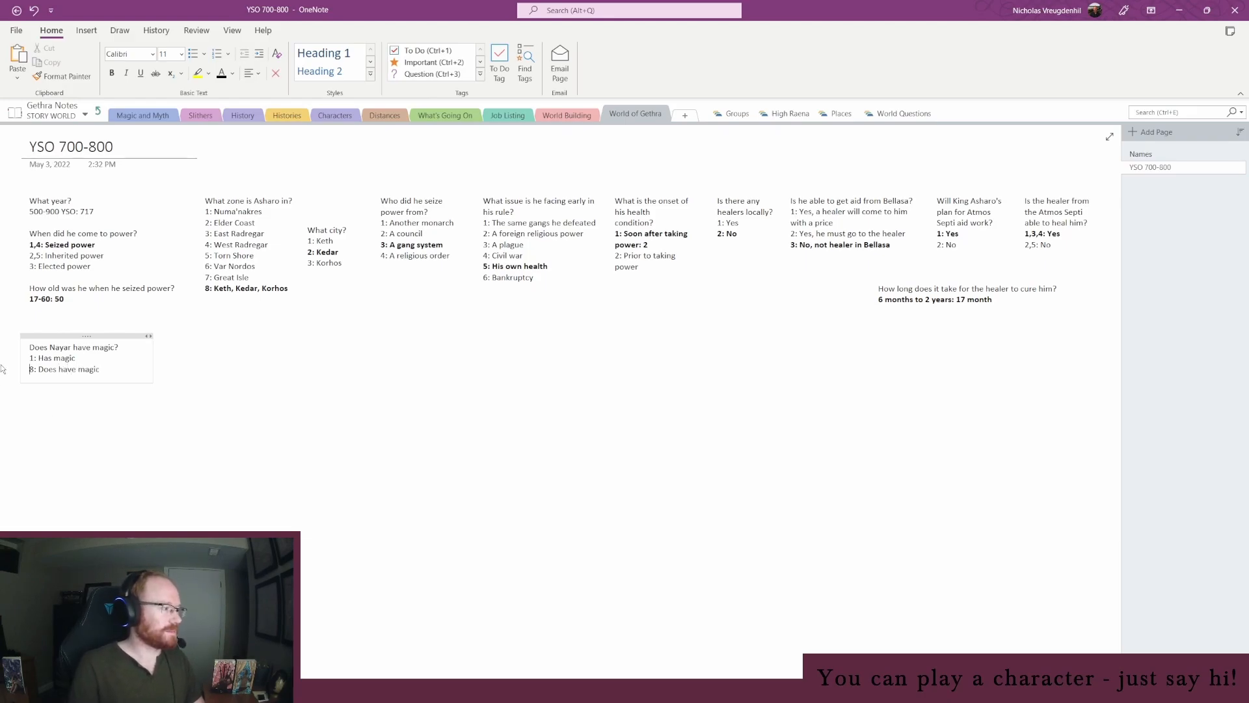
key(Home)
text(2-)
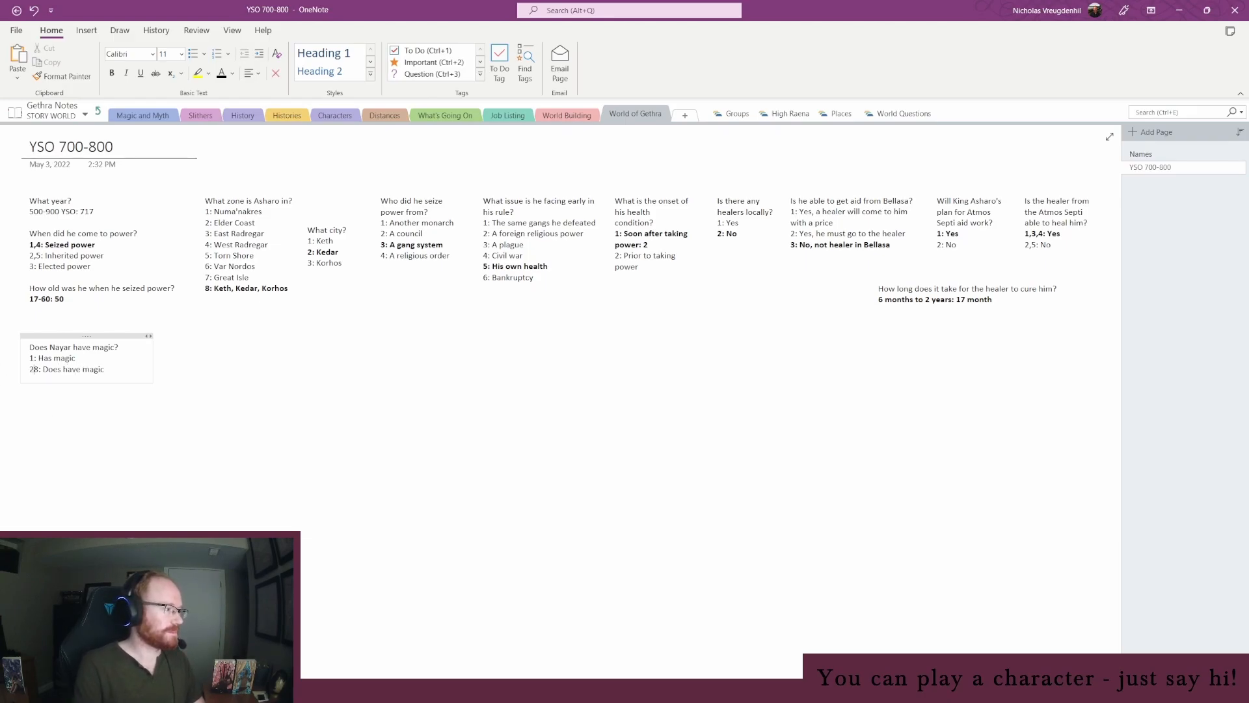
Switch to the RANDOM.ORG window and generate a random number with minimum 1 and maximum 8
click(247, 690)
click(292, 641)
key(shift+Tab)
key(shift+Tab)
text(1)
key(Tab)
text(8)
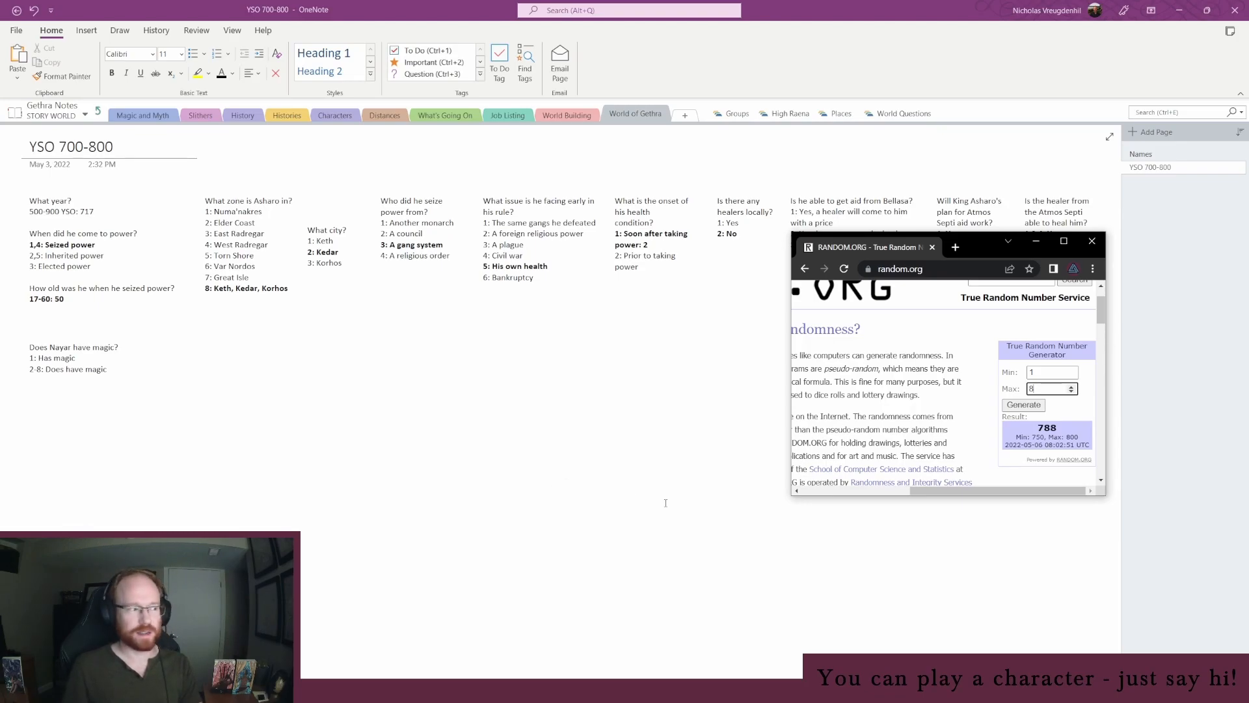
key(Return)
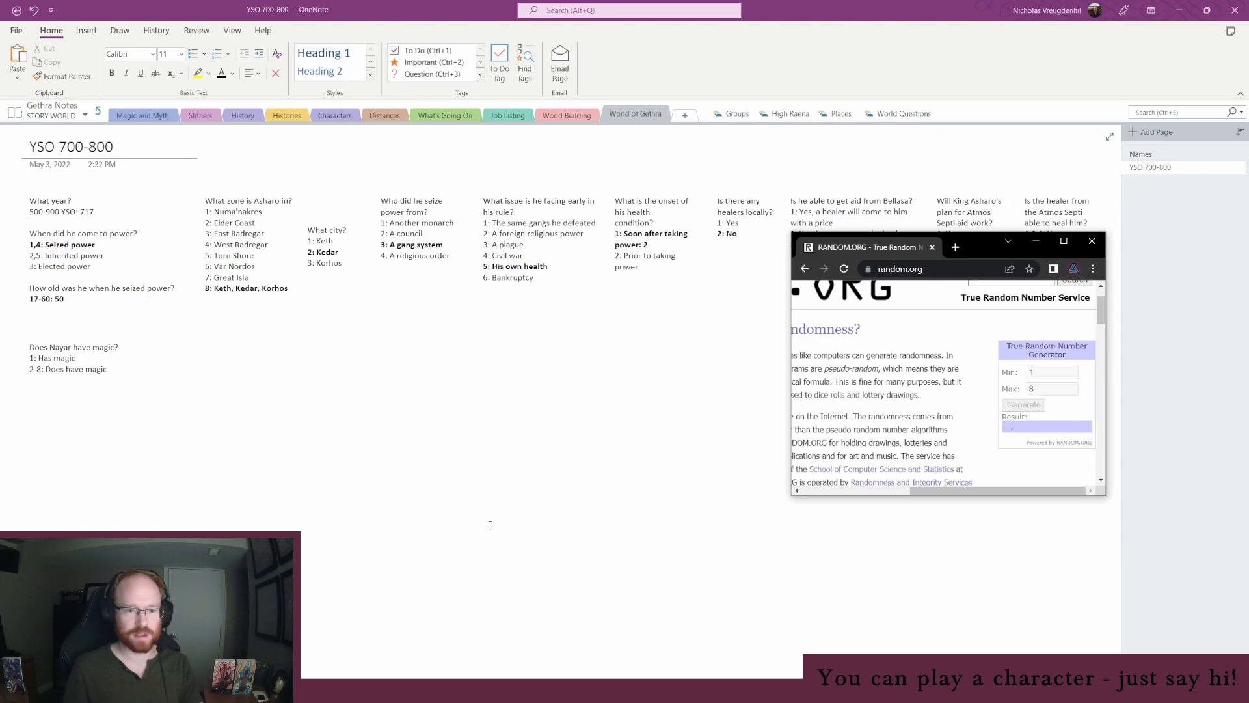
Bold the answer line "2-8: Does have magic" under the Nayar question in OneNote
click(31, 369)
click(20, 371)
key(ctrl+b)
click(119, 355)
click(396, 577)
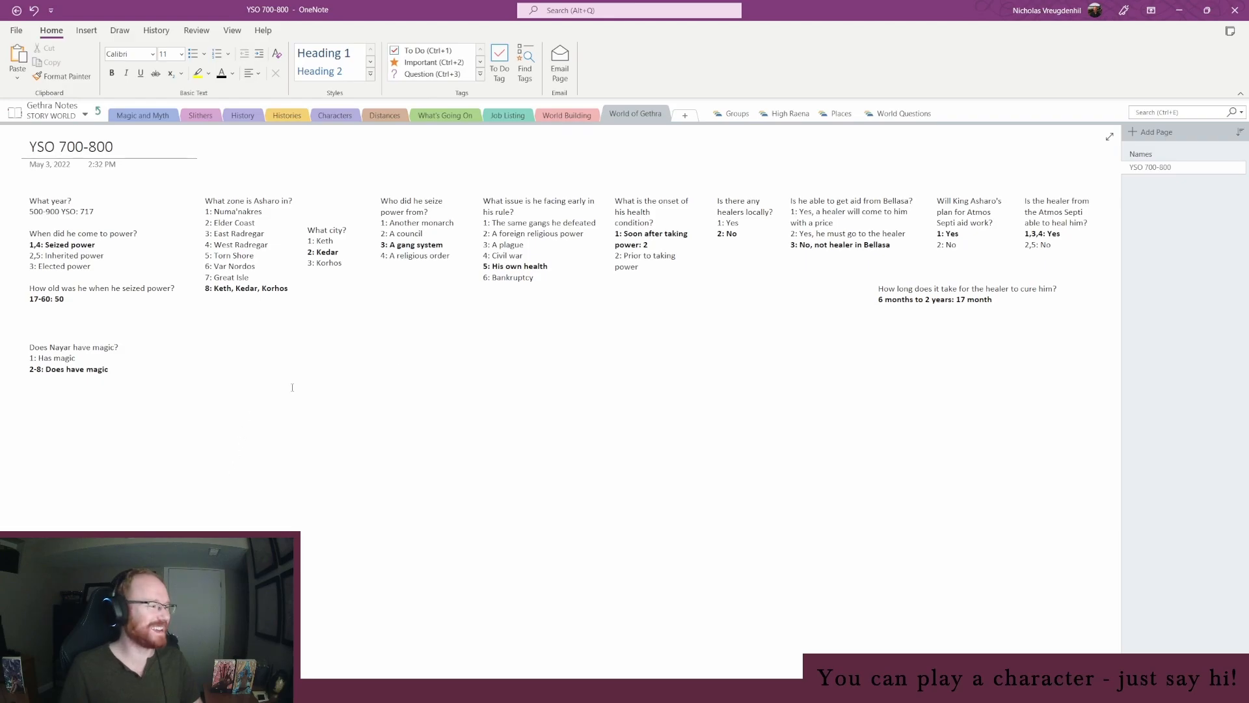
Return to the Magic article draft in World Anvil and finish its Teleportation bullet with "how humans learned to teleport."
click(1179, 11)
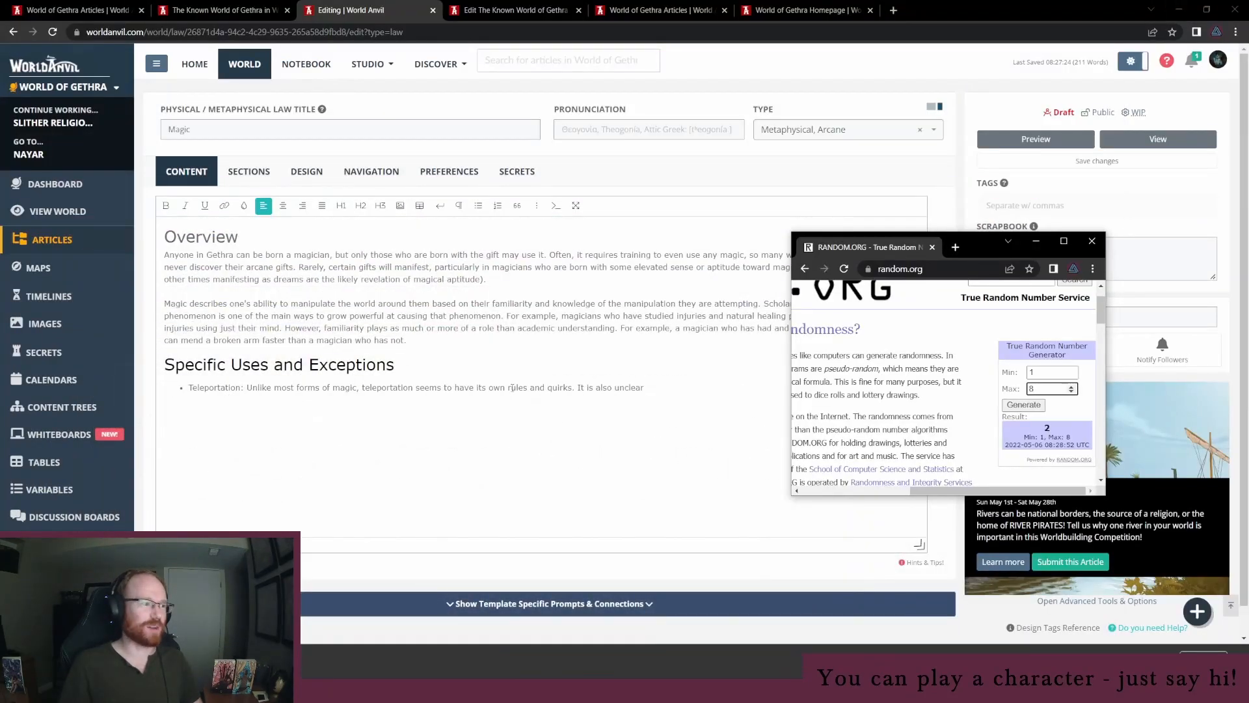
click(512, 387)
click(702, 387)
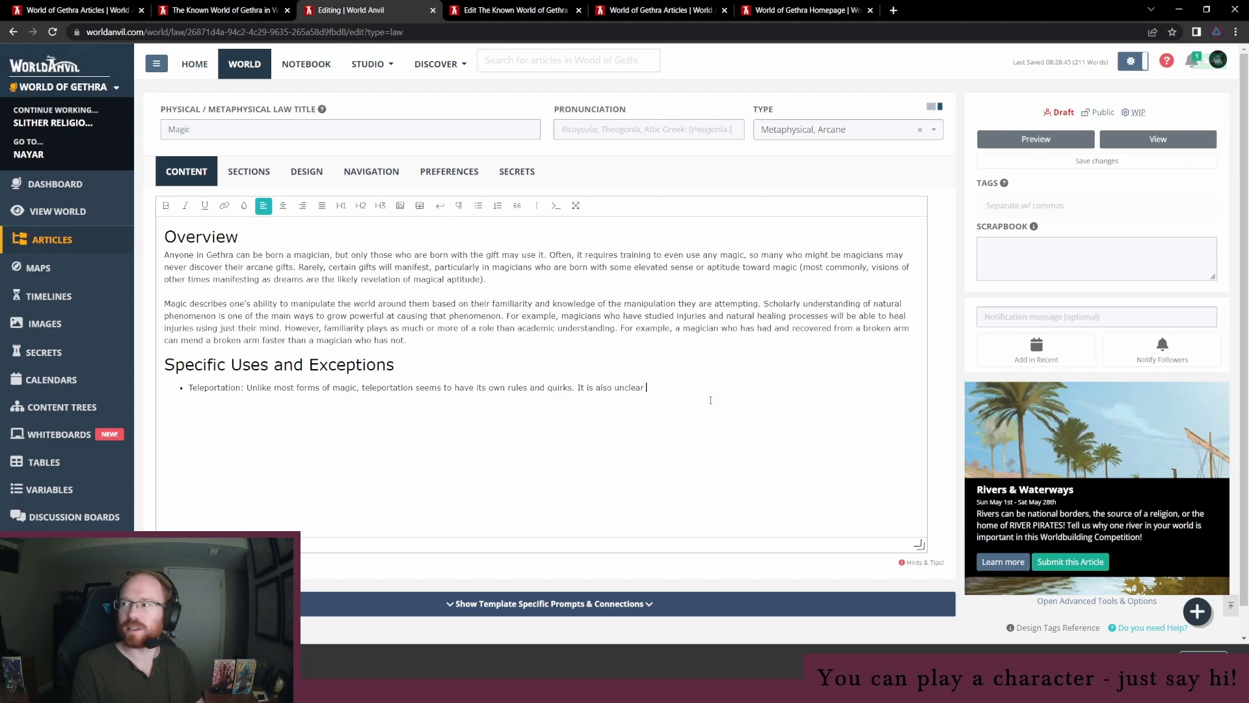
text(how humans learned to teleport.)
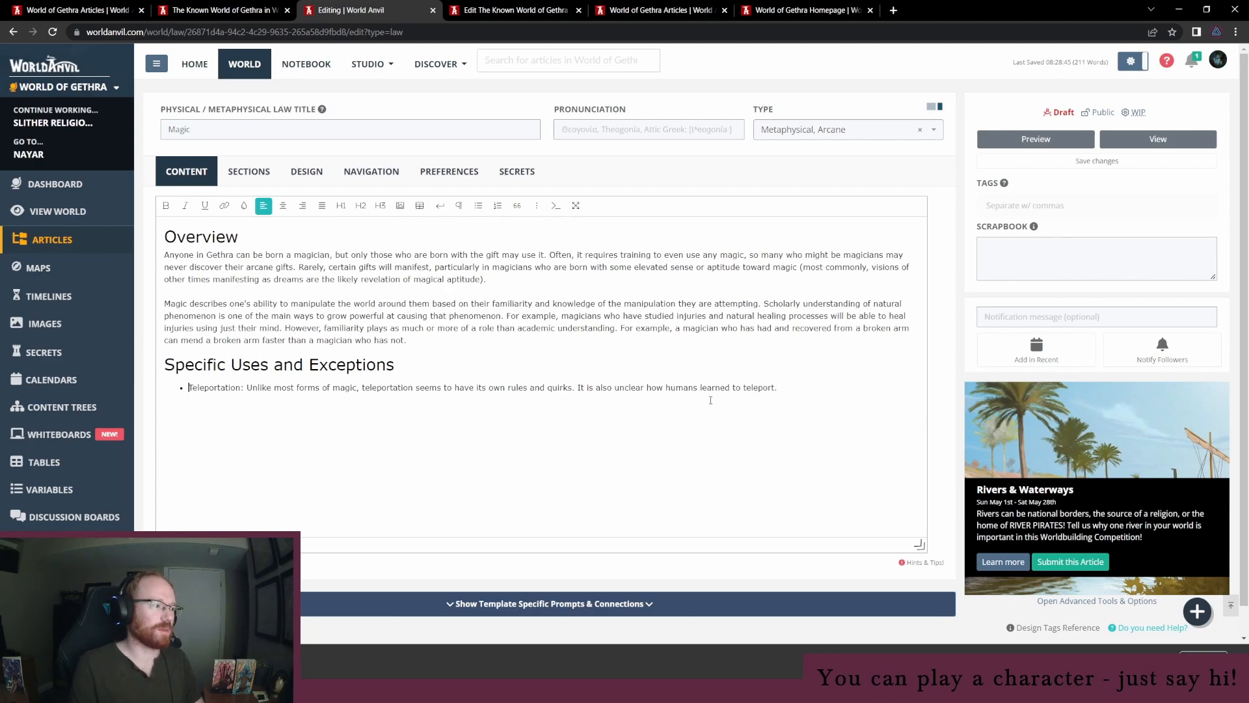
Add a "Sensing magic:" bullet above Teleportation saying magicians cannot sense magic use around them but can sense someone's potential or gift of magic through touch
key(Return)
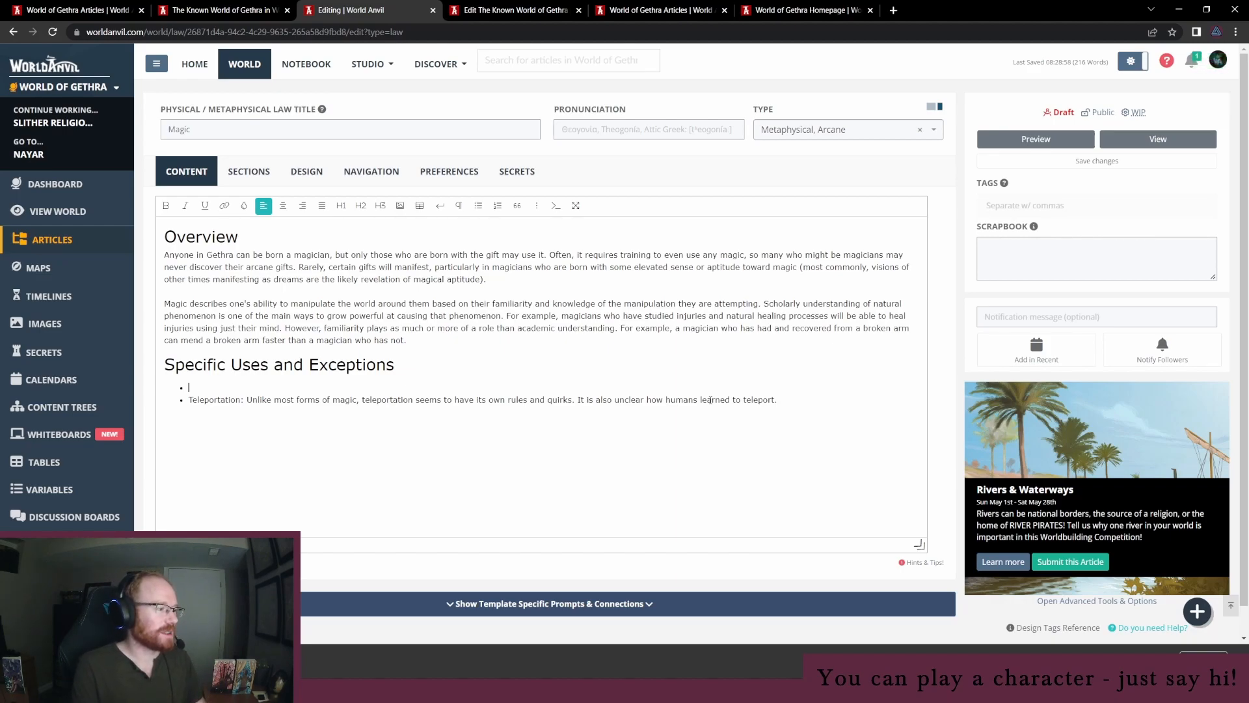
text(Sensing magic:)
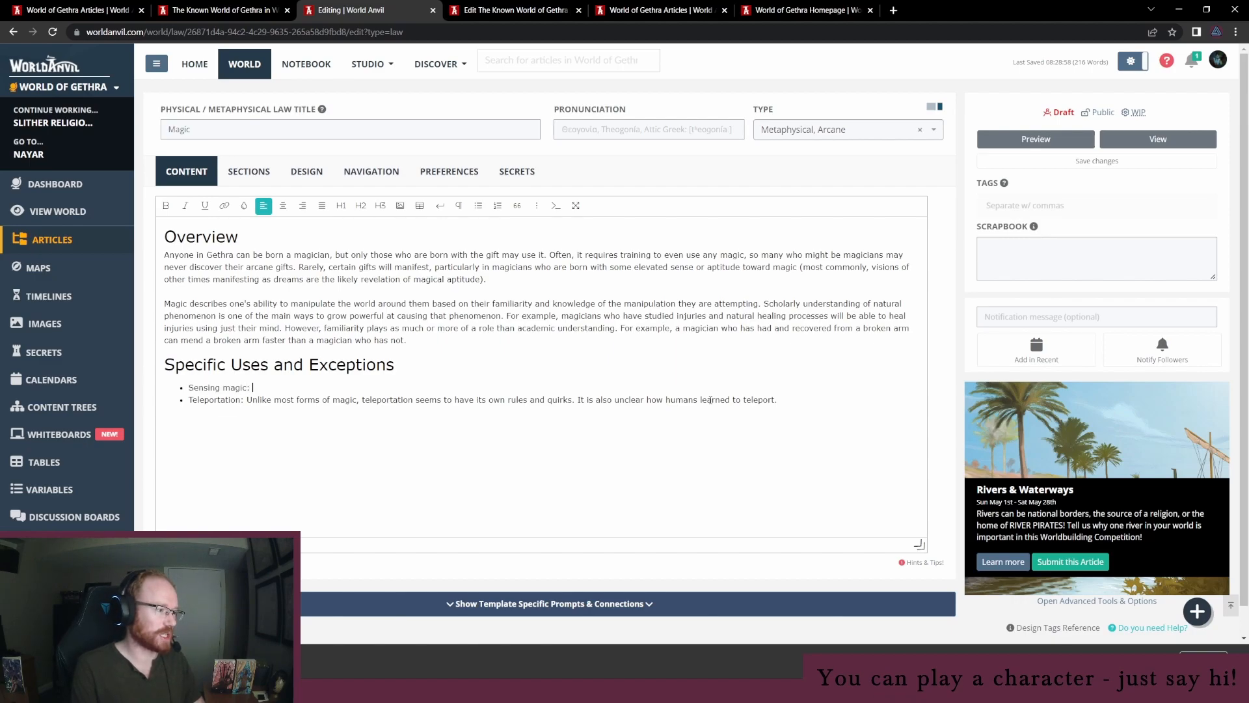
text( Whil)
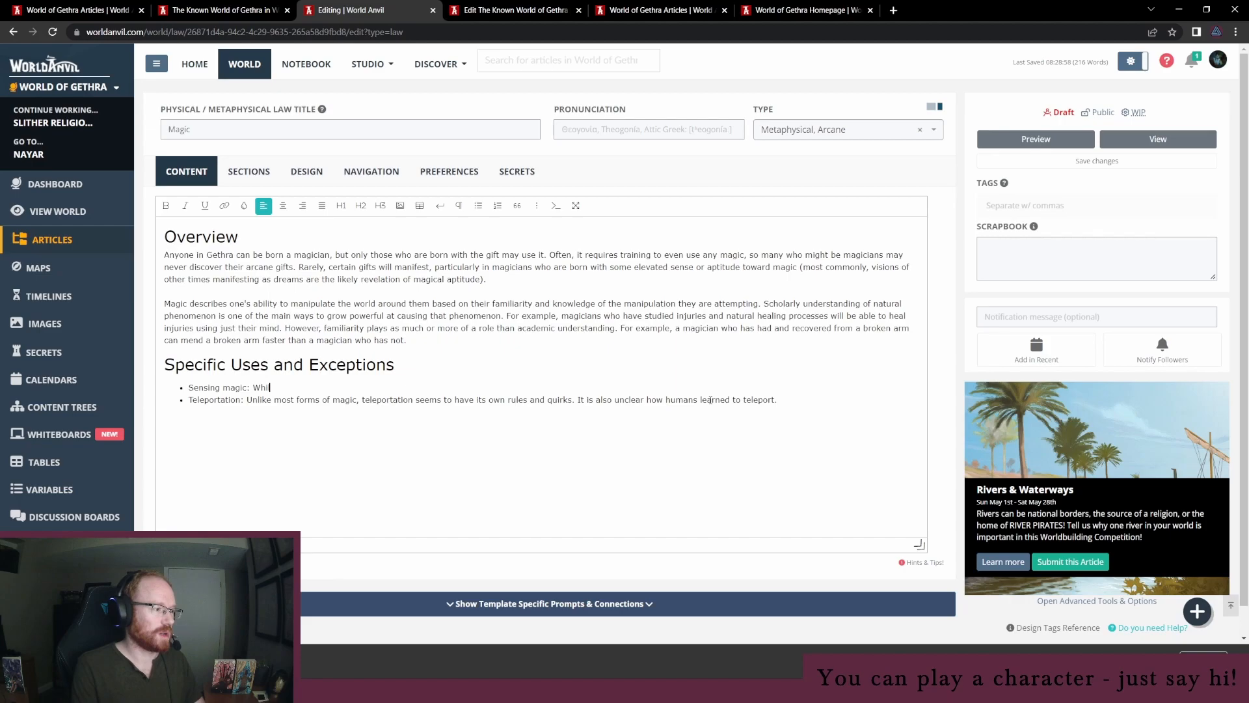
text(e magicians are)
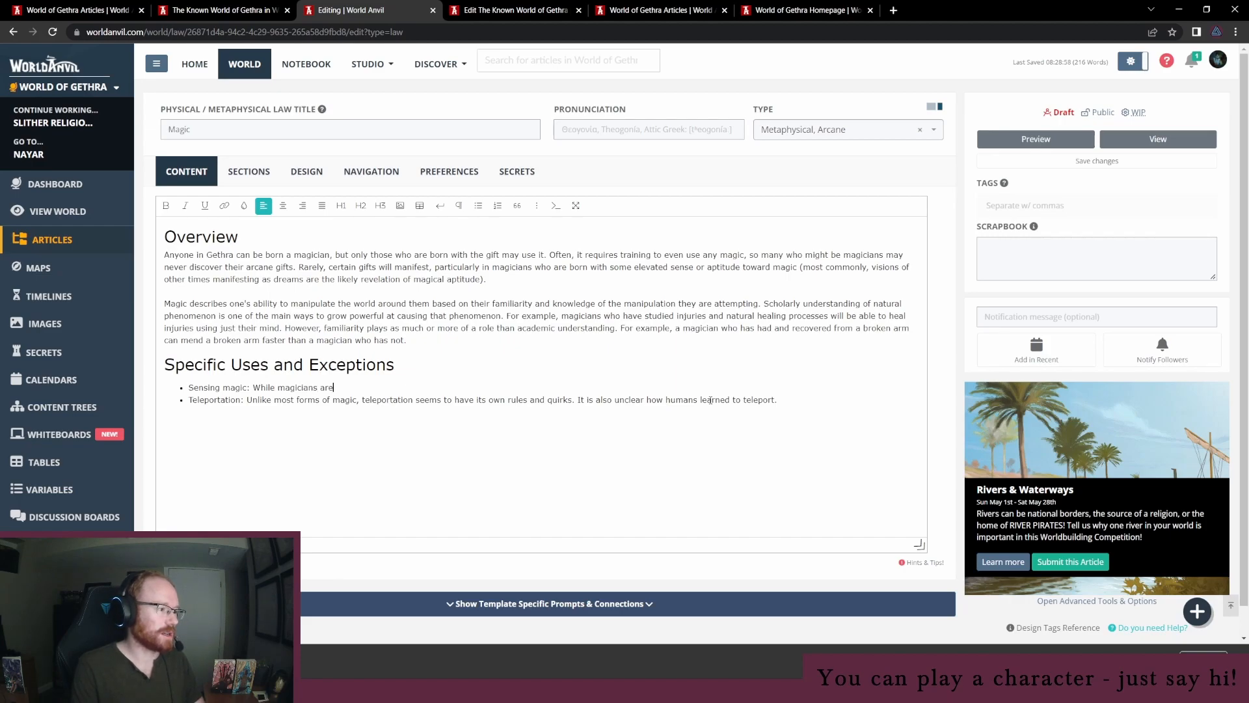
text( not able to sense t)
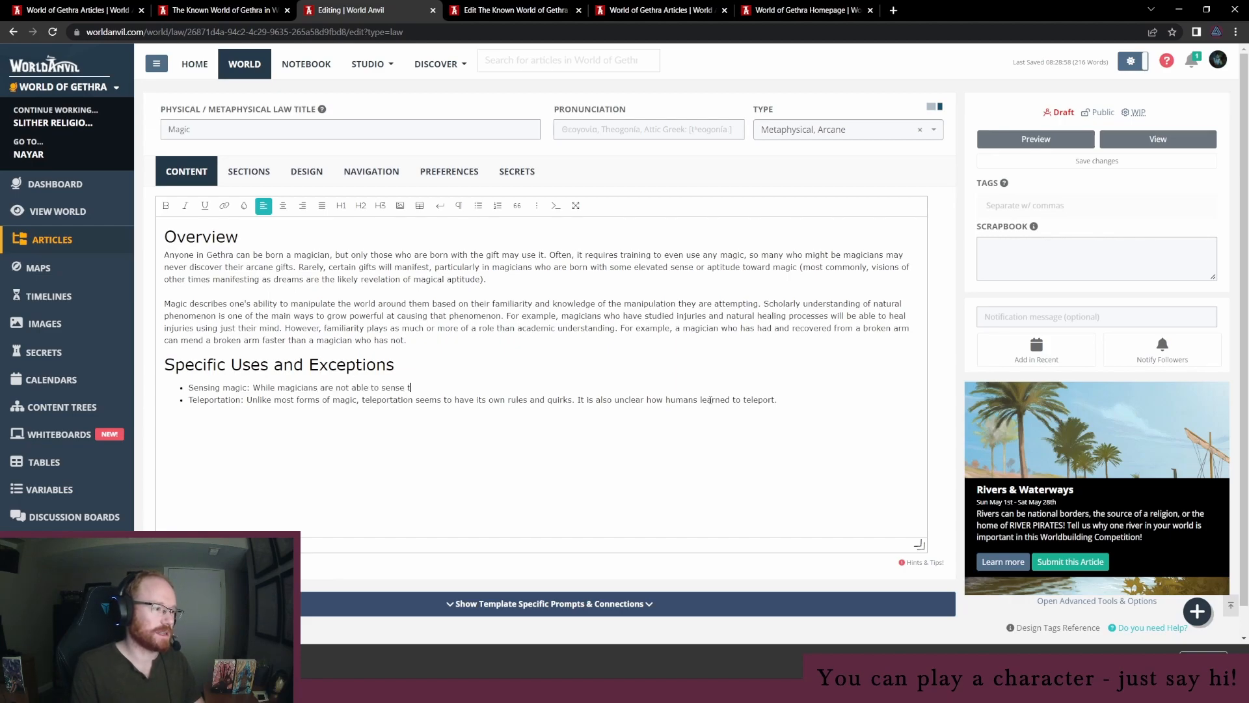
text(he use of magic arou)
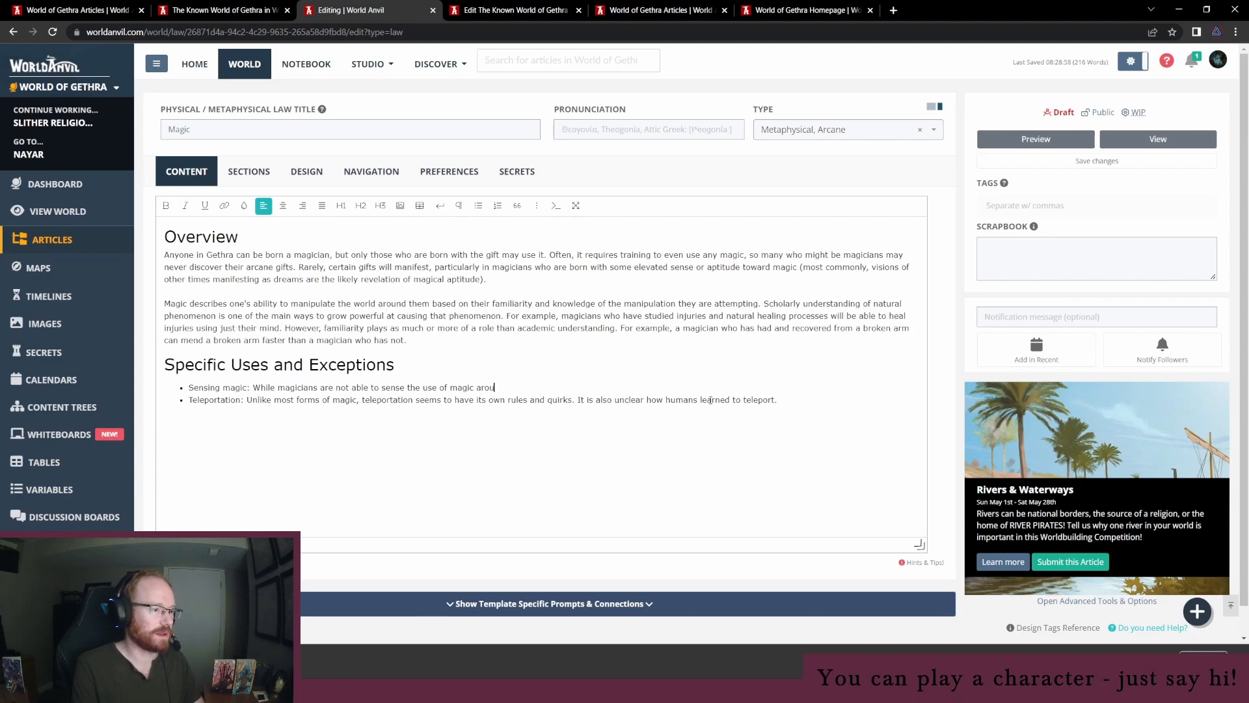
text(nd them, they can sense )
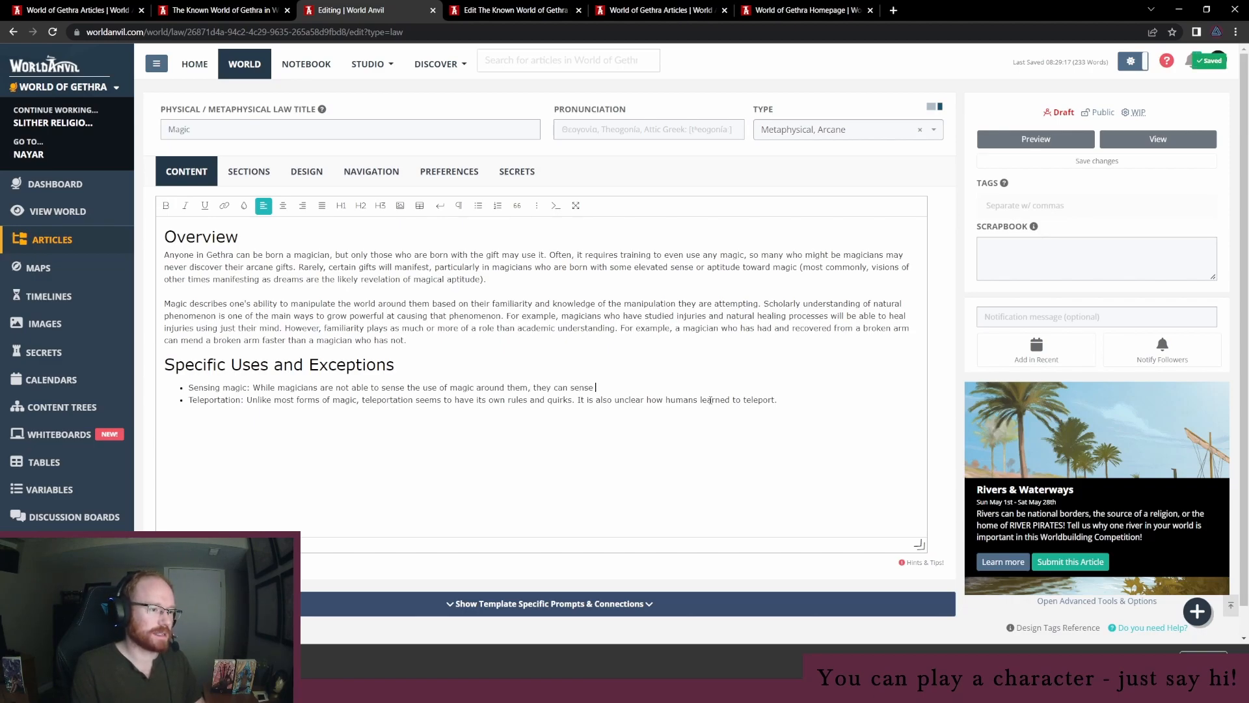
text(if someone has the p)
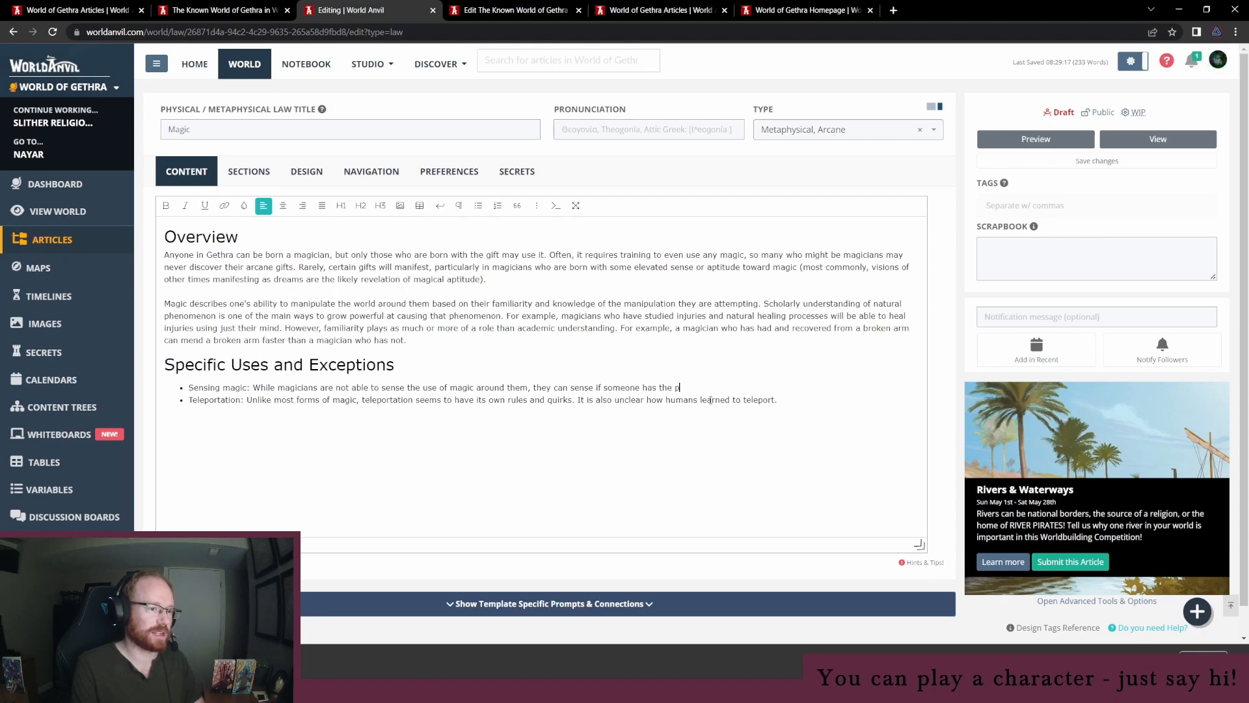
text(otential or gift)
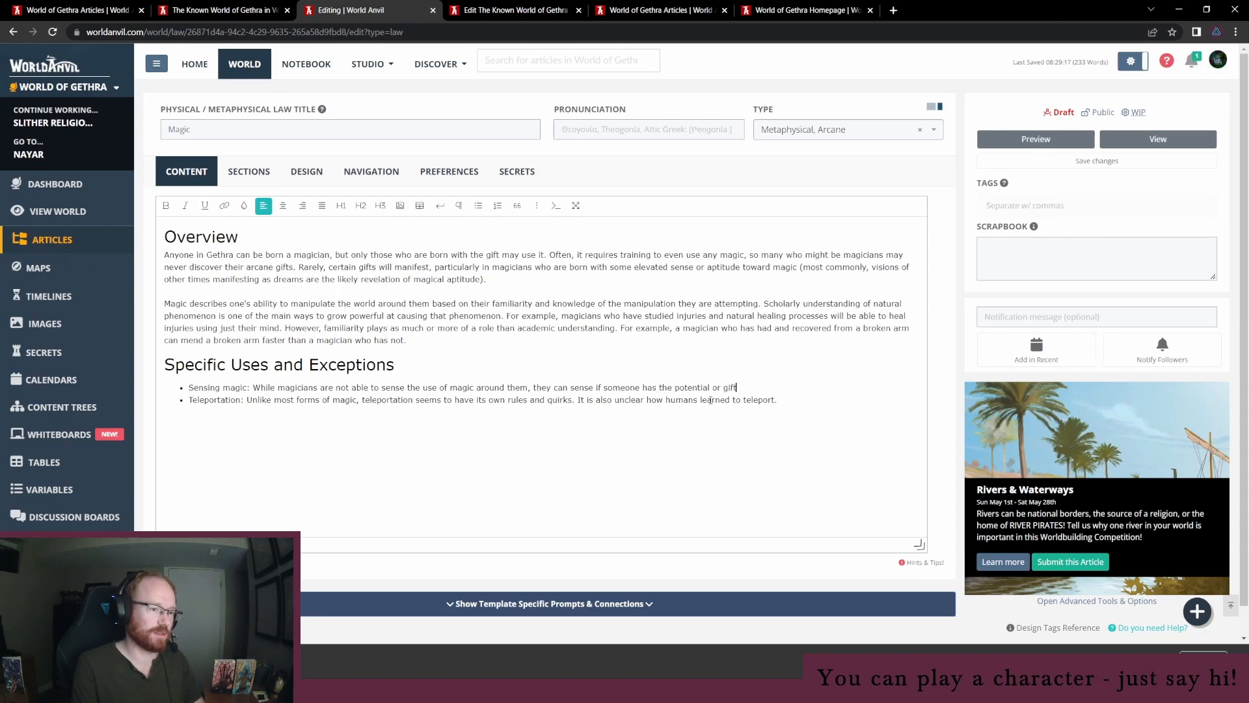
text( of magic through touch.)
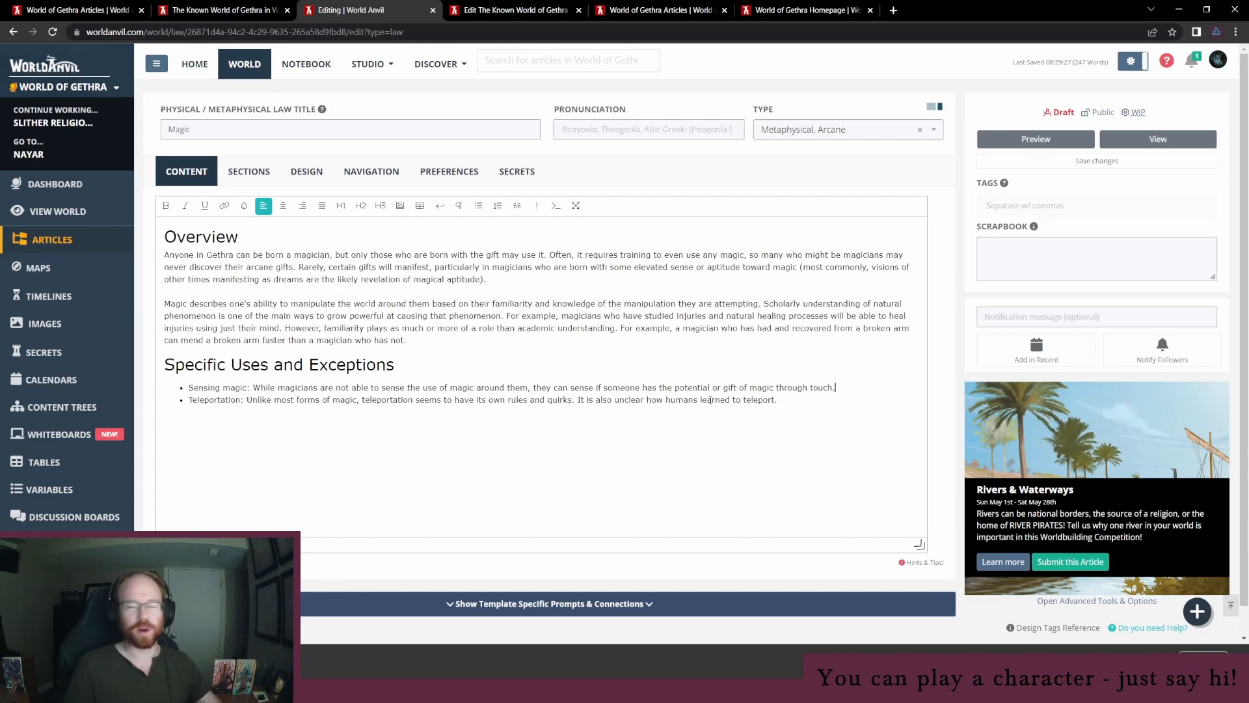
Begin a new sentence at the end of the Teleportation bullet with "Upon initiating a teleportation spell, magicians"
click(823, 399)
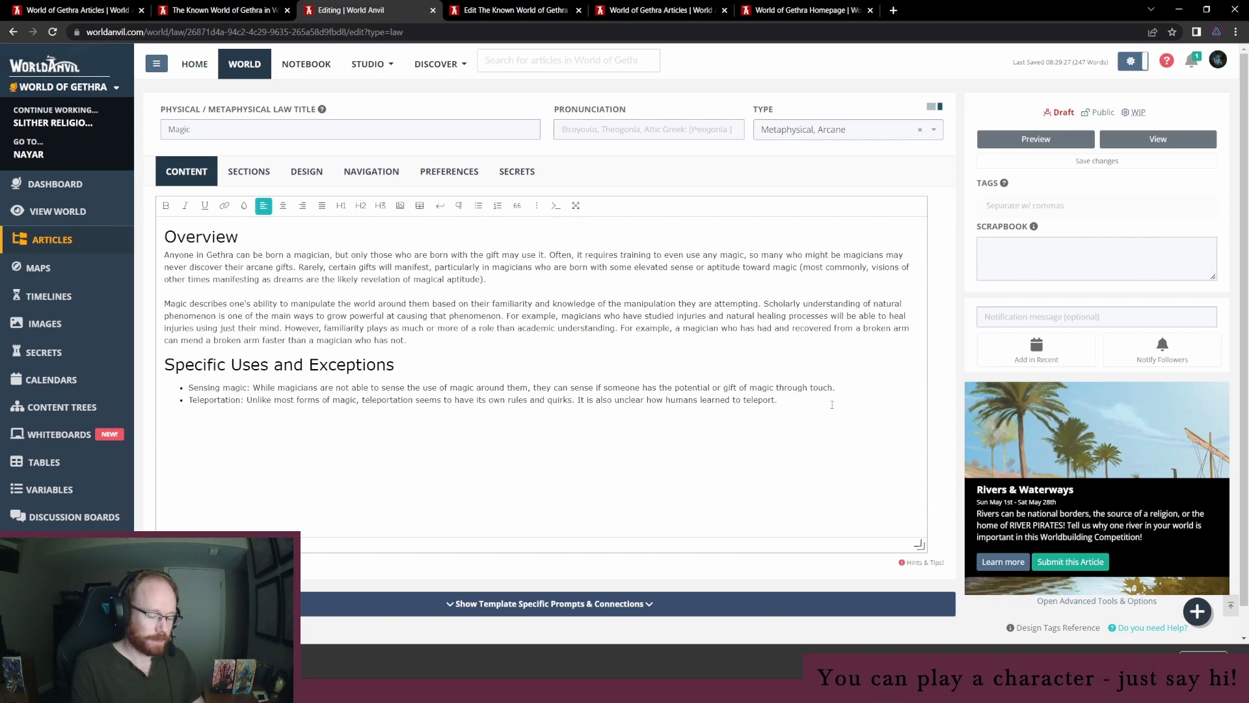
text(Upon)
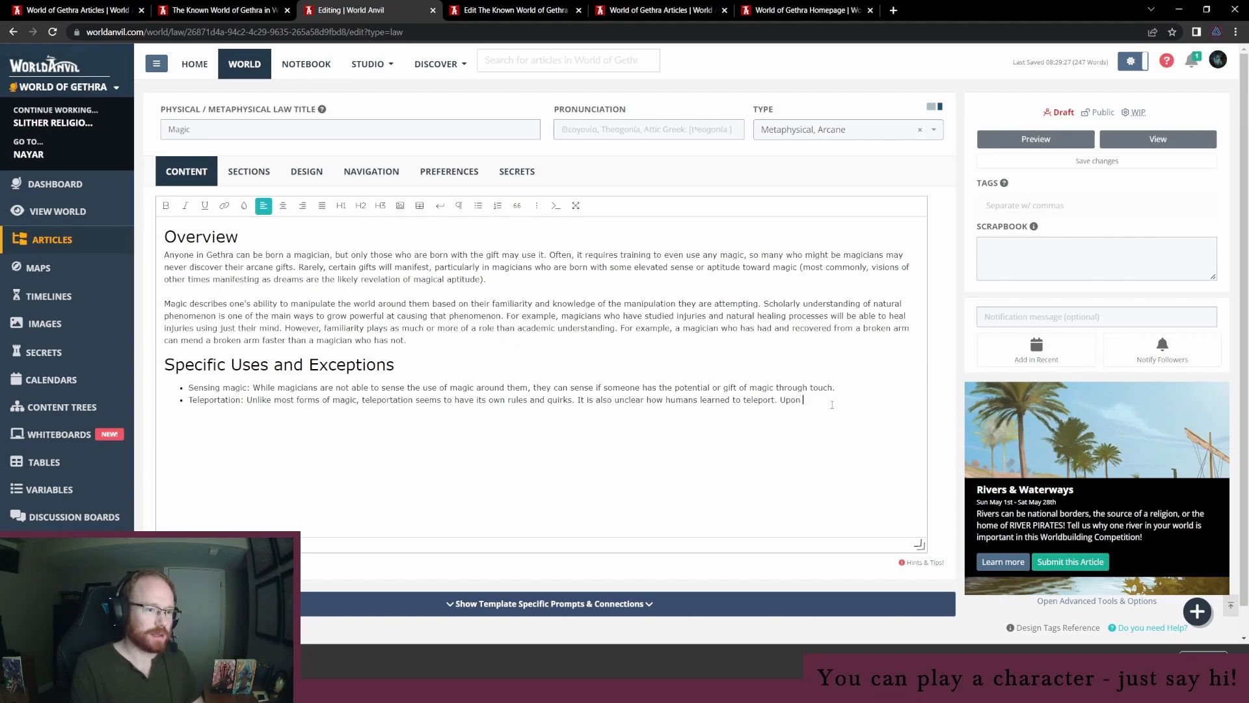
text( initatin)
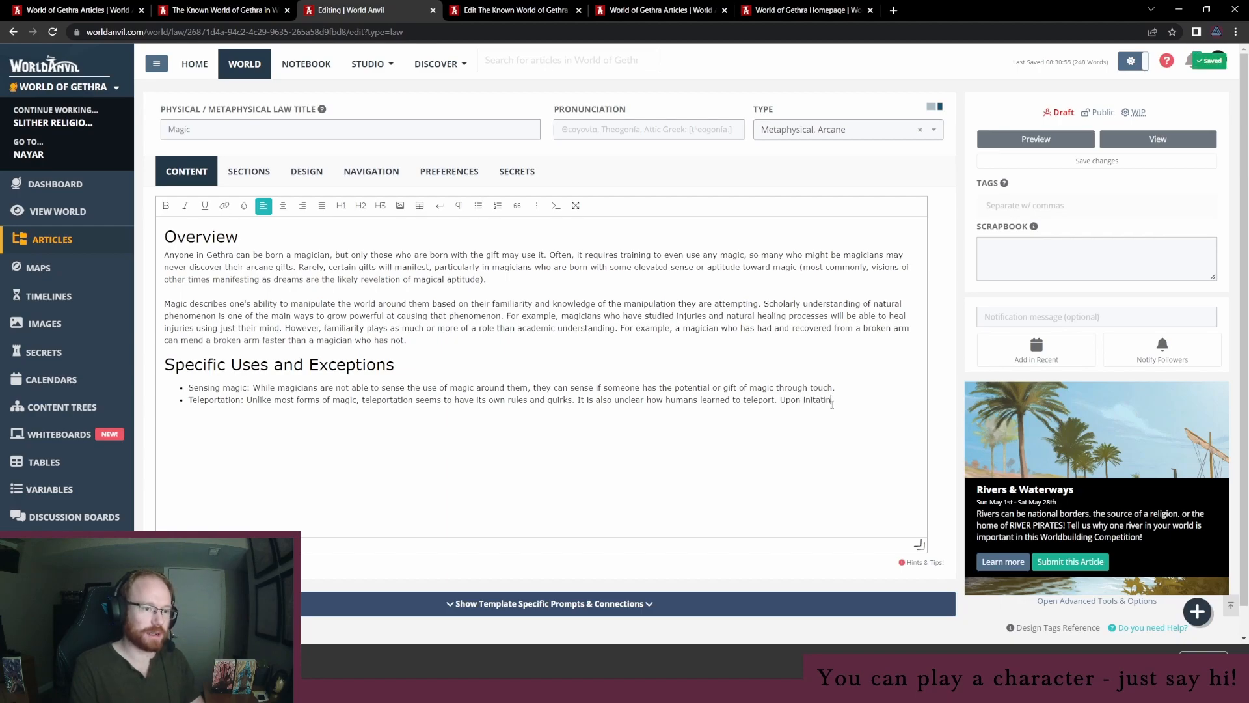
key(BackSpace)
key(BackSpace)
key(BackSpace)
key(BackSpace)
text(iating a)
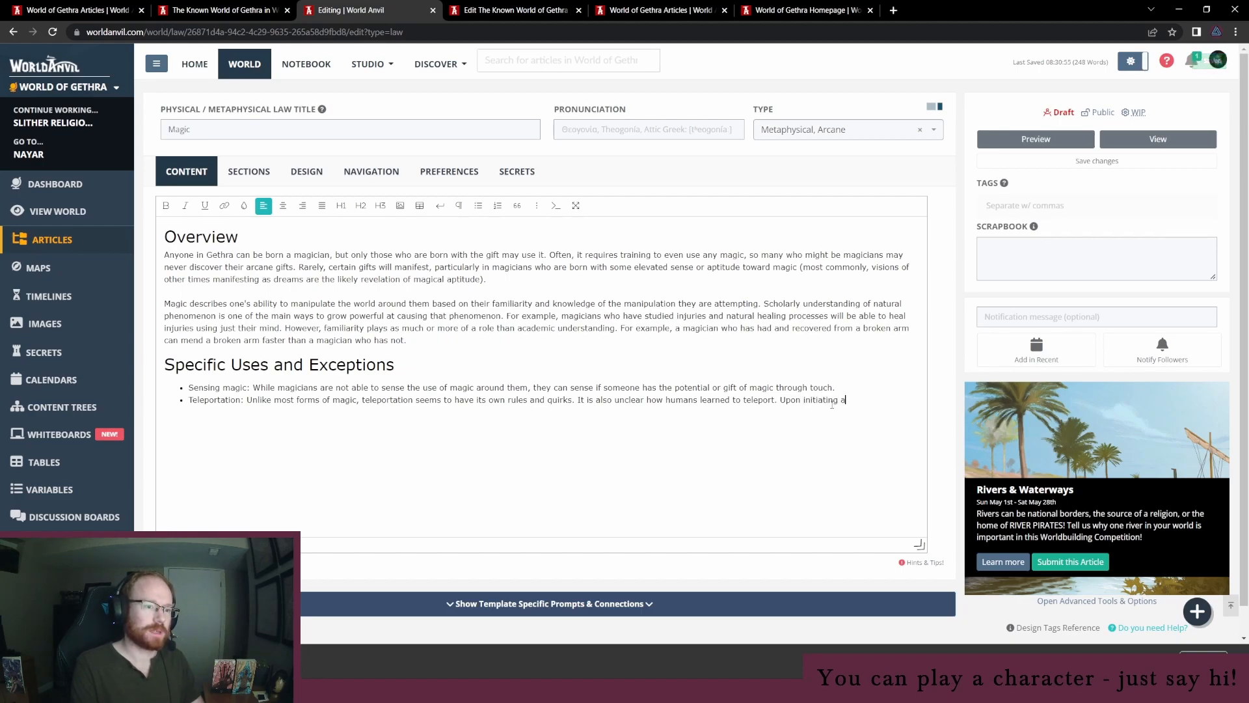
text( teleportation s)
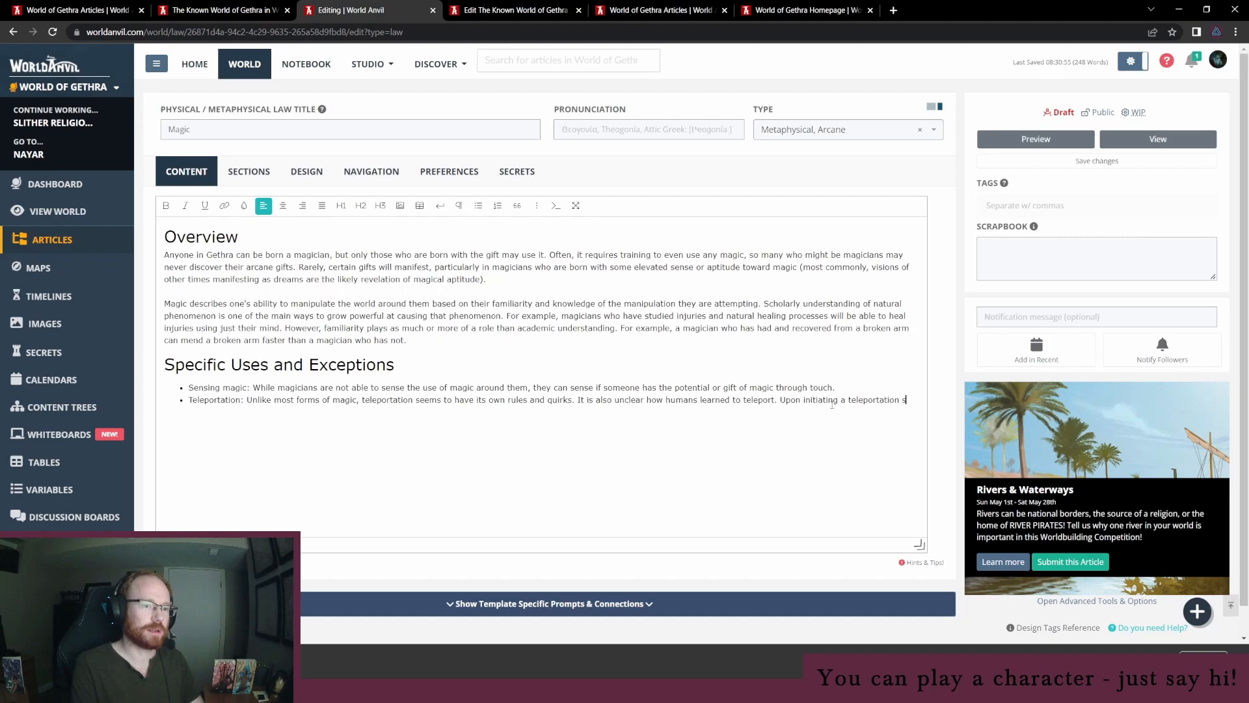
text(pell, magicians)
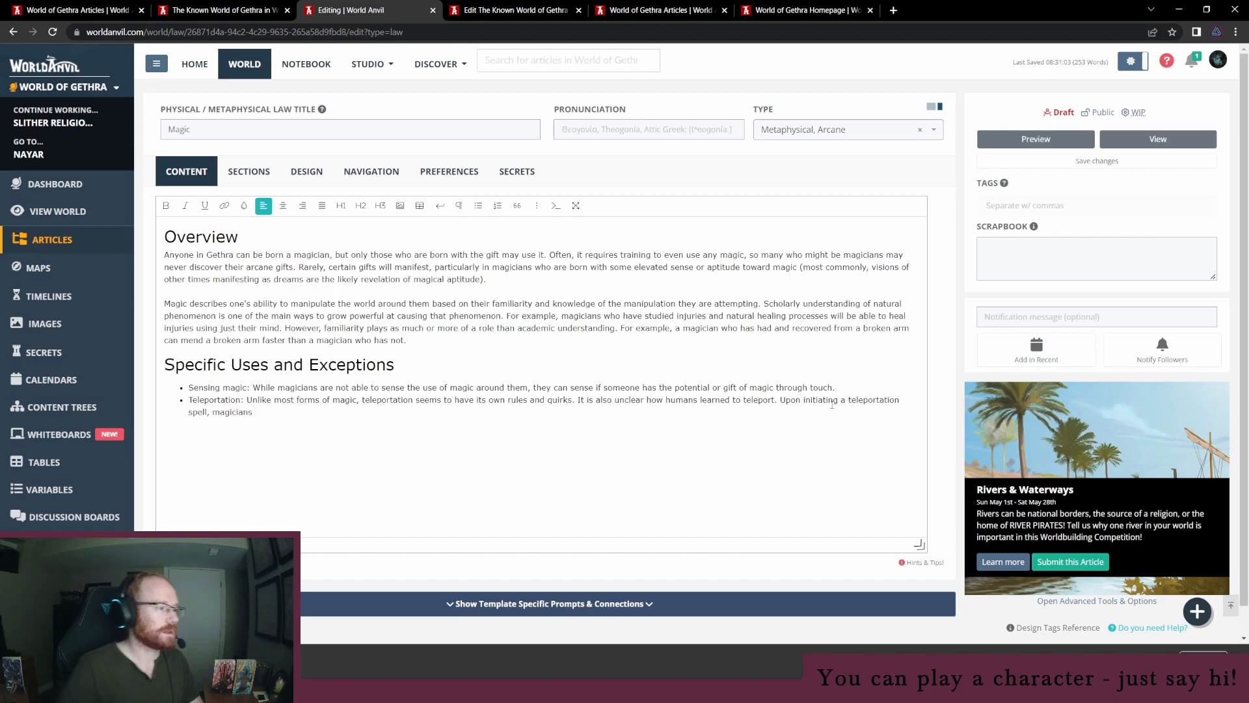
Continue the Teleportation bullet: magicians will vanish from their current location, take a certain amount of time to arrive at their destination, and cannot be harmed during this absence
text(will vanish from their current location. It will take a certain amount of time to arrive at their destiation,)
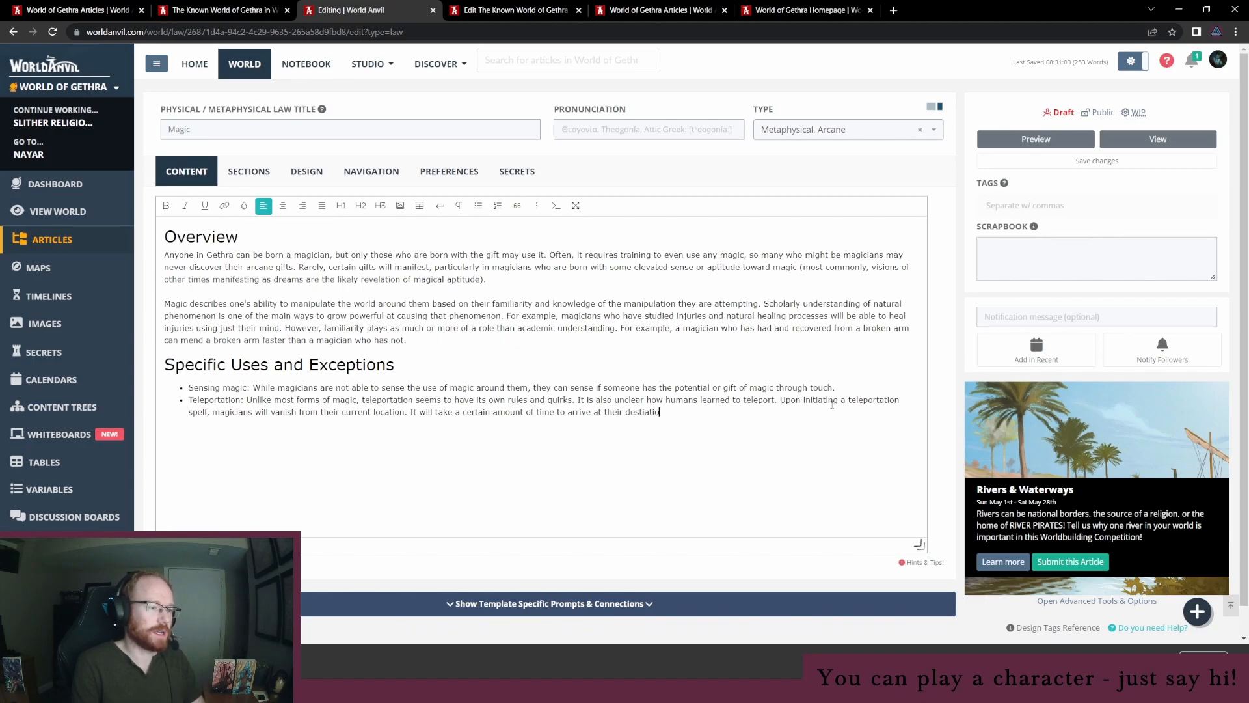
key(BackSpace)
key(BackSpace)
key(BackSpace)
key(BackSpace)
key(BackSpace)
key(BackSpace)
key(BackSpace)
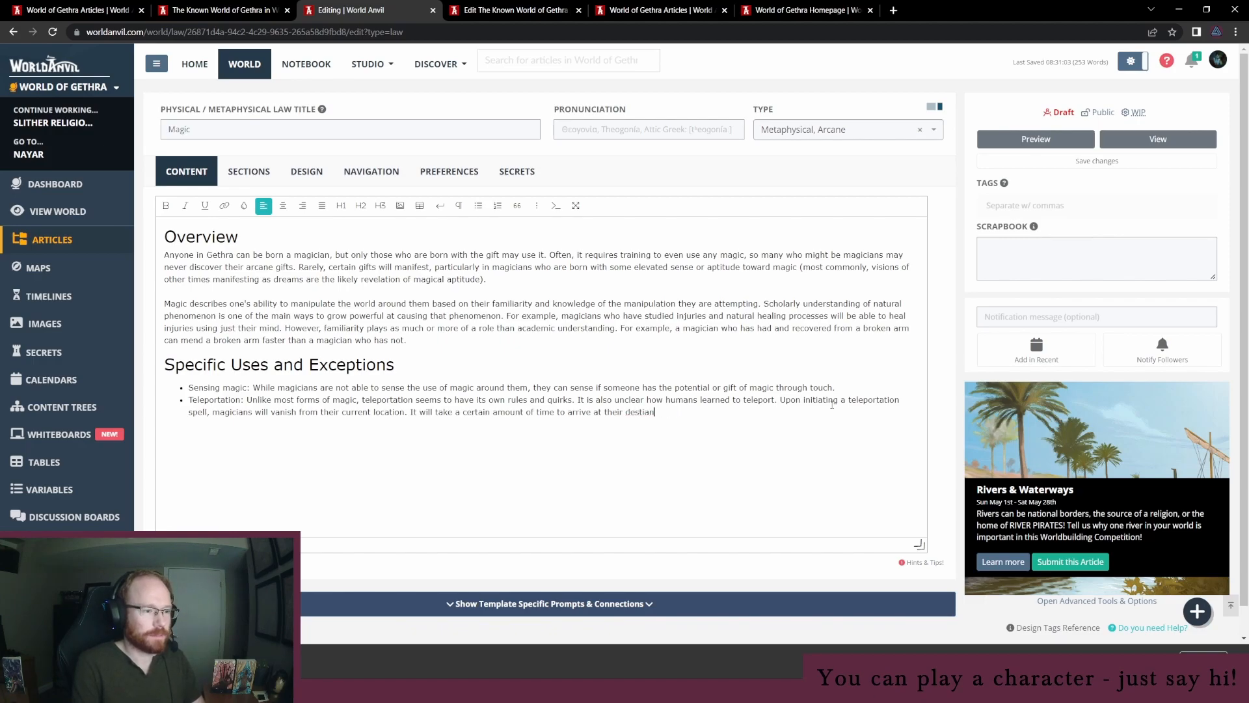
text(nation)
text(th)
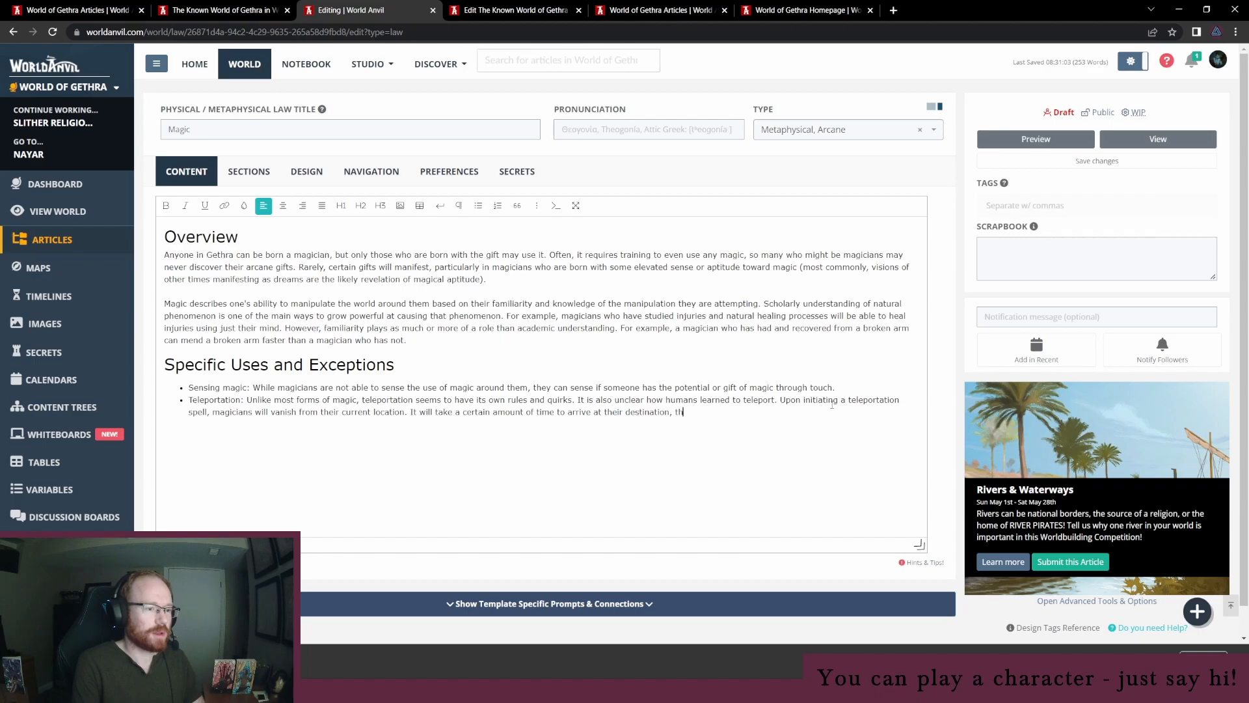
text(ough they cannot be)
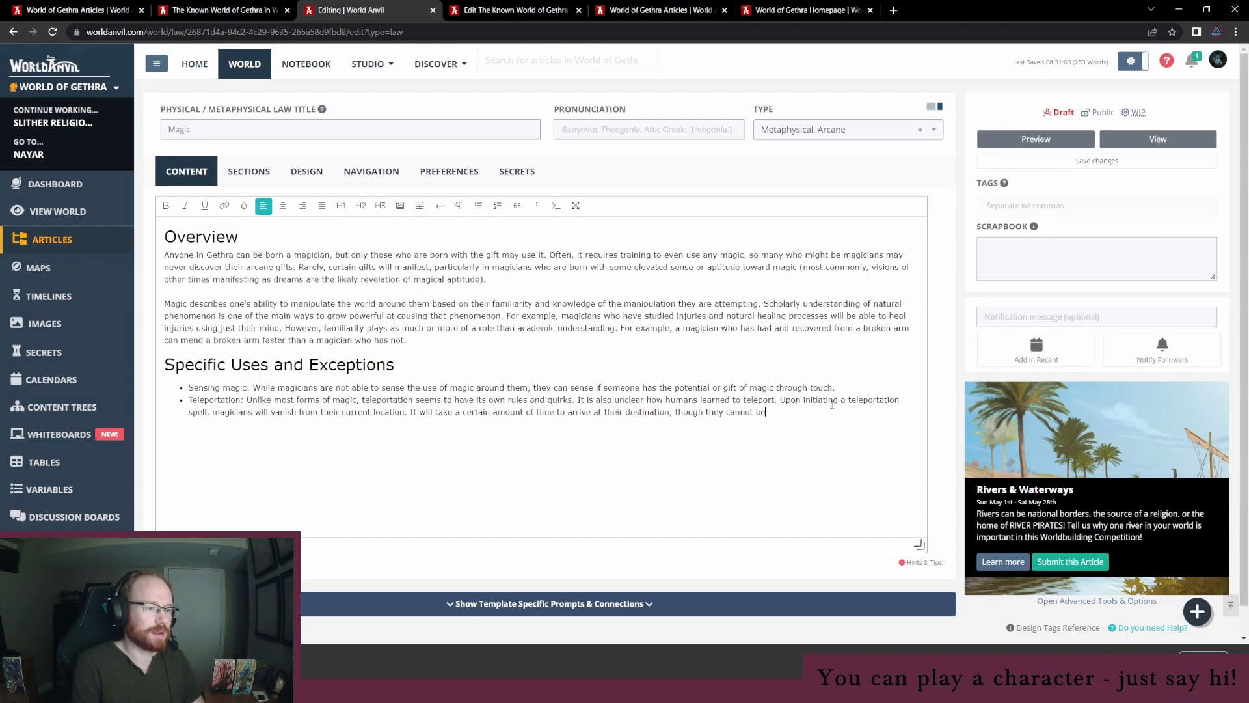
text( harmed during this period of absence. Du)
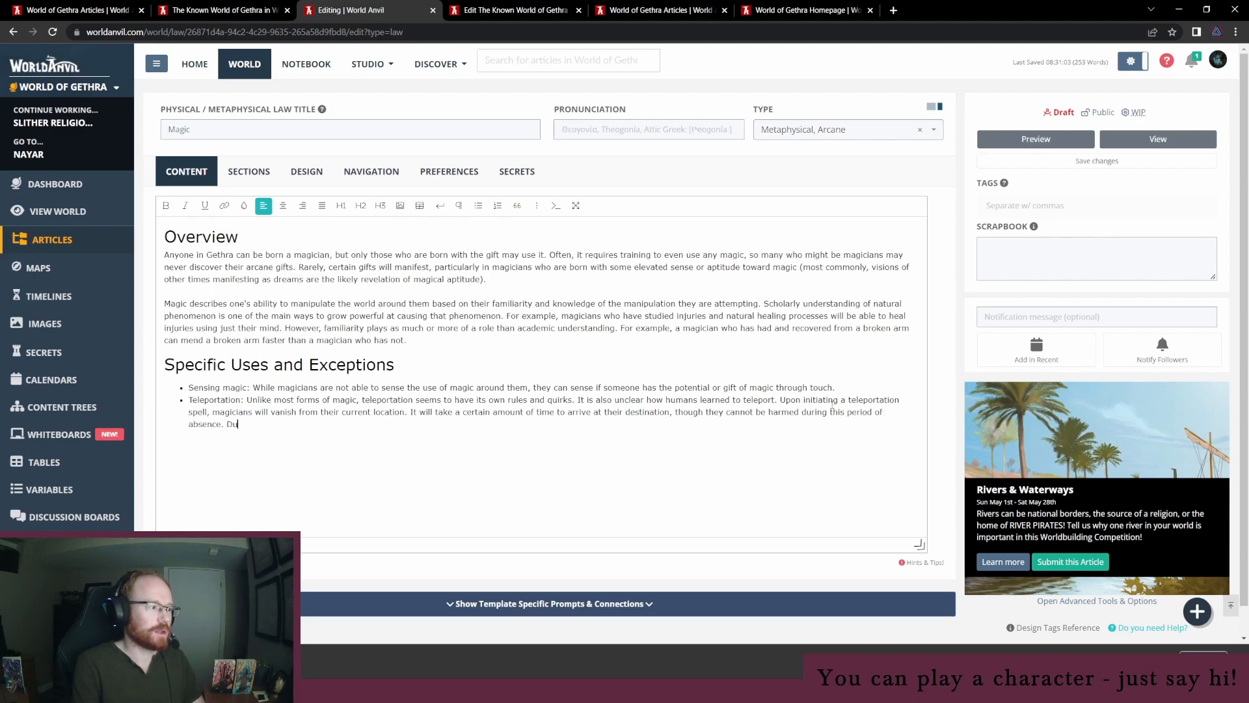
text(ring their ab)
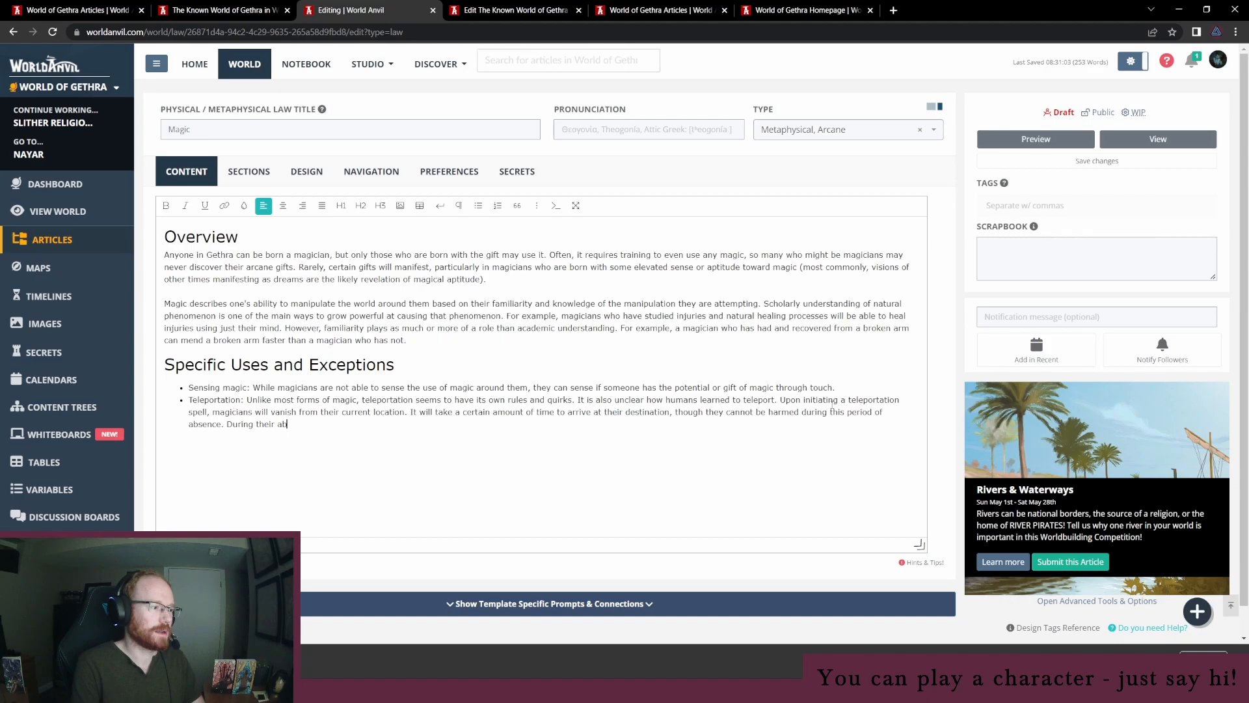
key(BackSpace)
key(BackSpace)
key(BackSpace)
key(BackSpace)
key(BackSpace)
key(BackSpace)
key(BackSpace)
key(BackSpace)
key(BackSpace)
key(BackSpace)
key(BackSpace)
key(BackSpace)
key(BackSpace)
key(BackSpace)
Add "The duration of their absence is based on the actual time it would take to complete that journey" to the Teleportation bullet
text(The du)
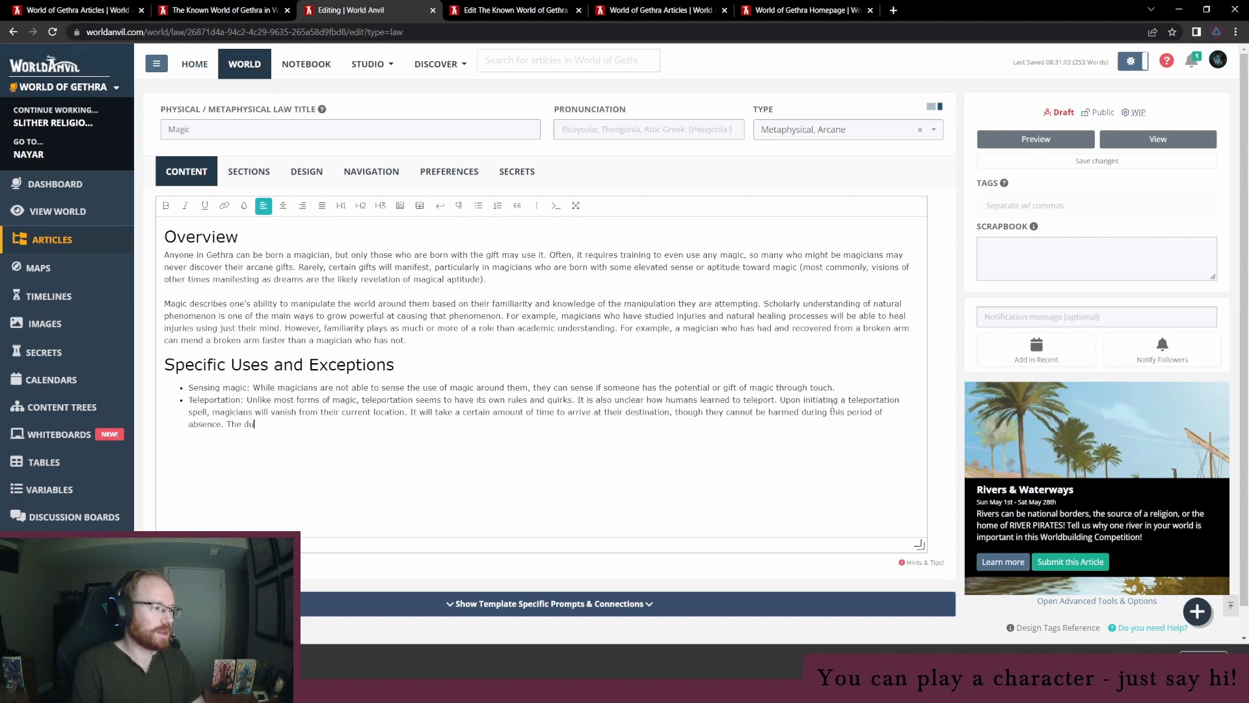
text(ration of their abs)
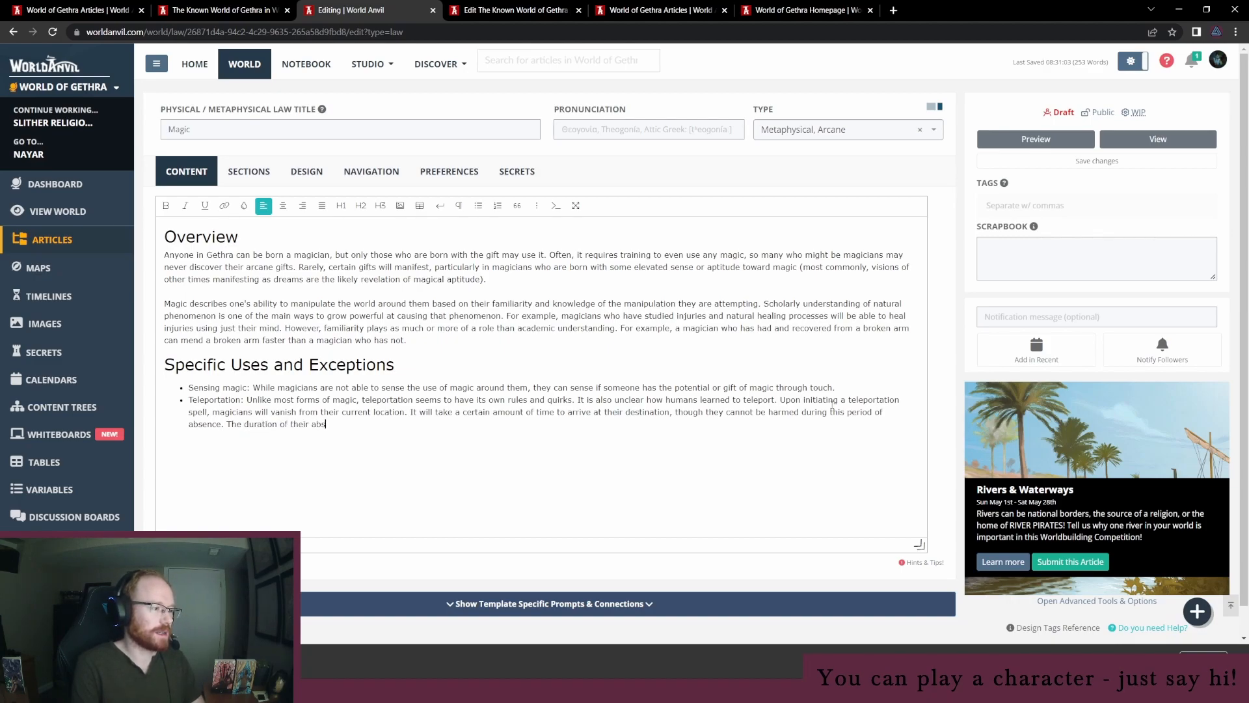
text(ence is base)
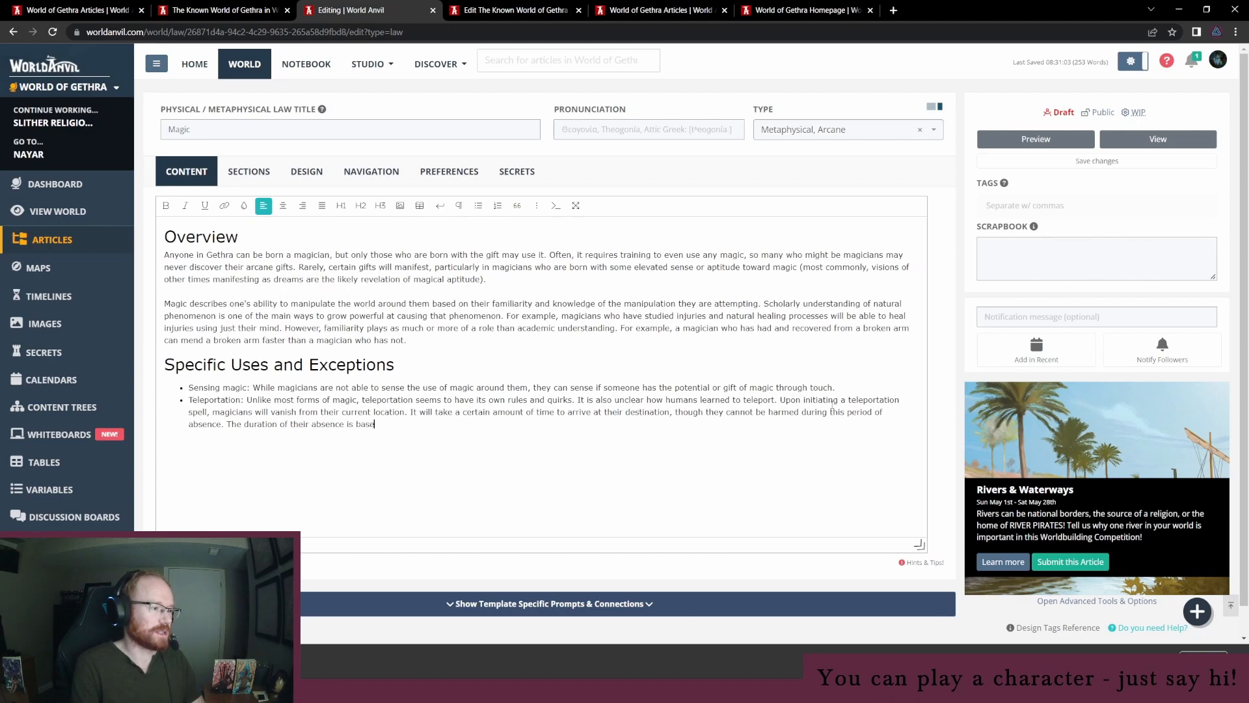
text(d on the actually)
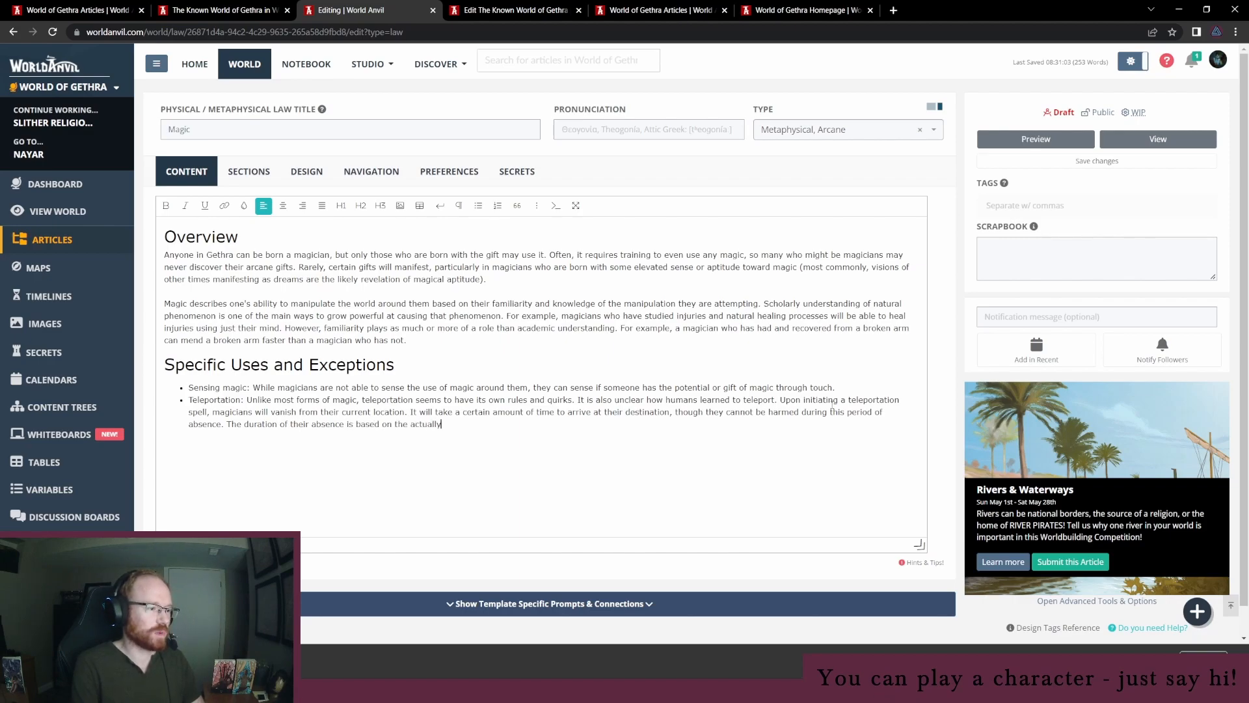
key(BackSpace)
text(time it wou)
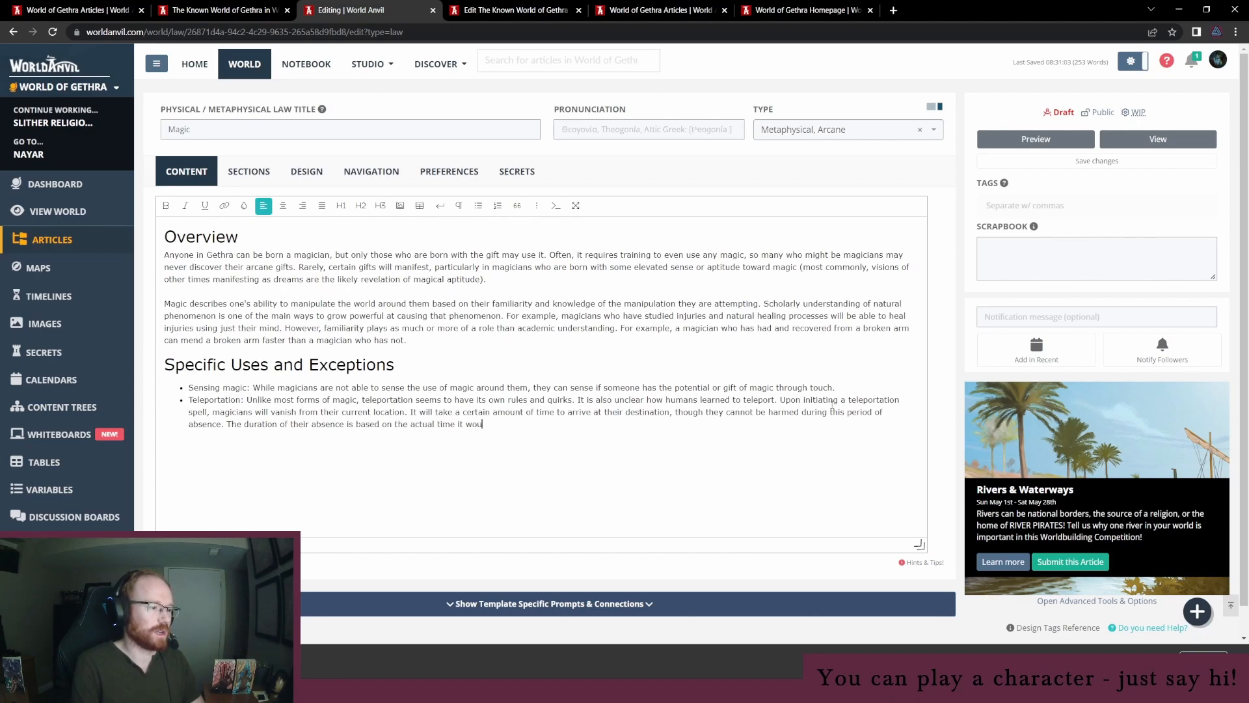
text(ld take to gompla)
text(te that journey)
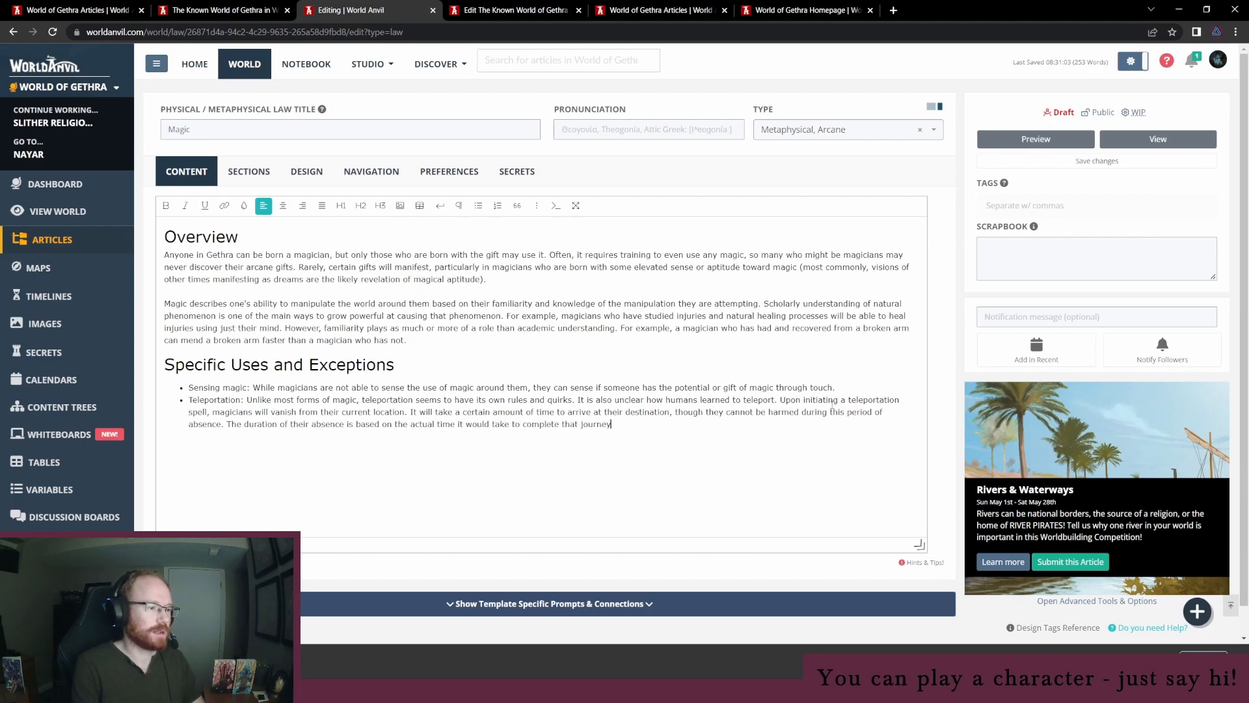
Reword "it would take to complete that journey" in the Teleportation bullet as "it would have taken to complete that journey"
click(492, 425)
text(have)
key(Right)
key(Right)
key(Right)
key(Right)
text(n)
End the journey sentence in the Teleportation bullet and add "This isn't just a ratio of travel/distance, but rather"
key(End)
text(. This isn't just)
text( a c)
key(BackSpace)
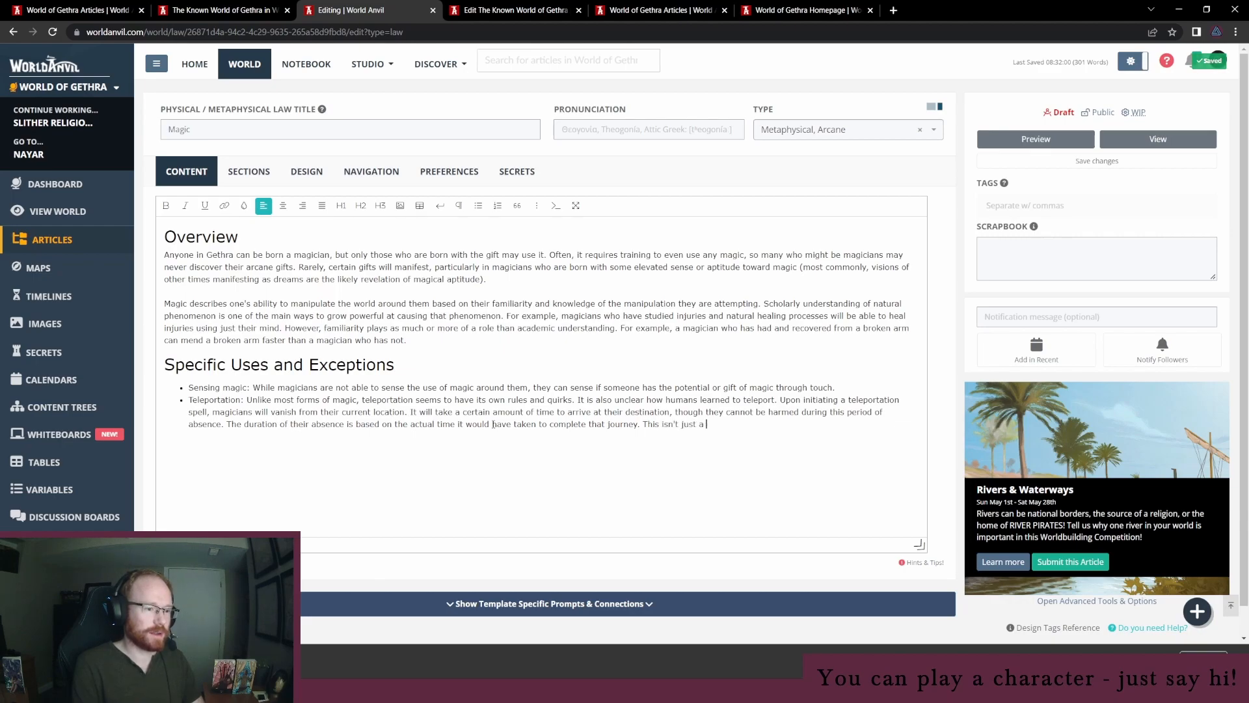
text(ratio of travel)
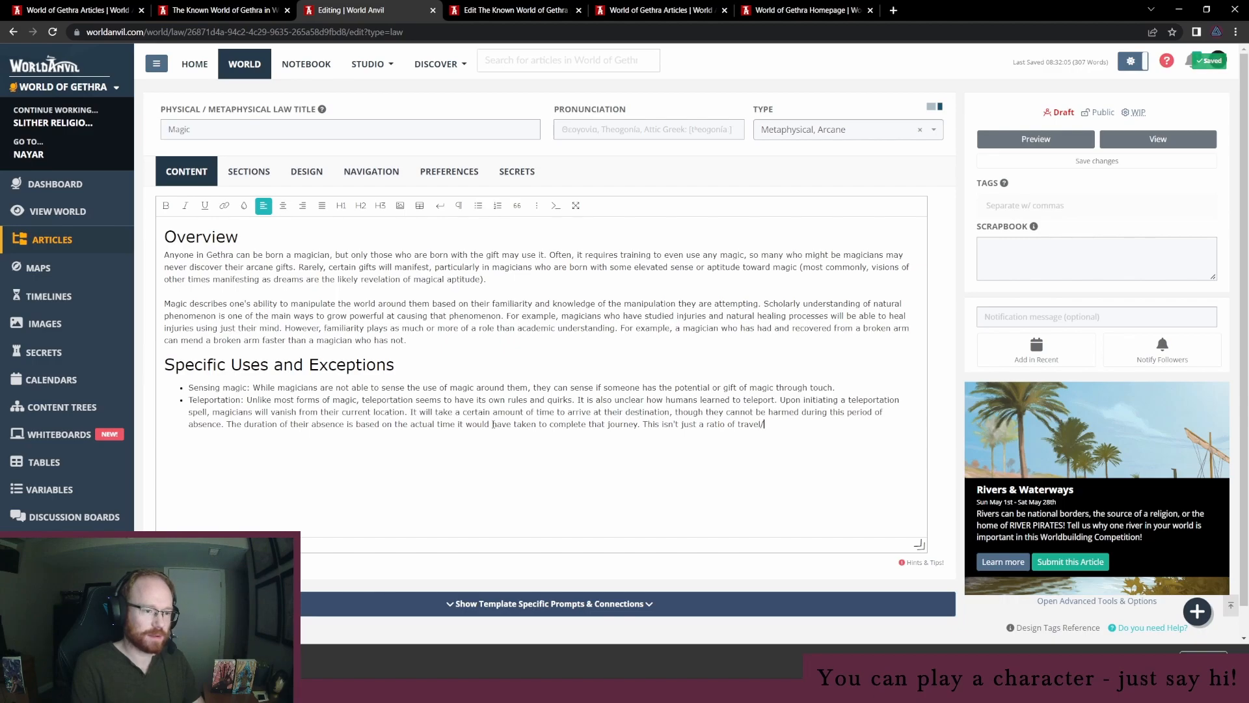
text(/distance)
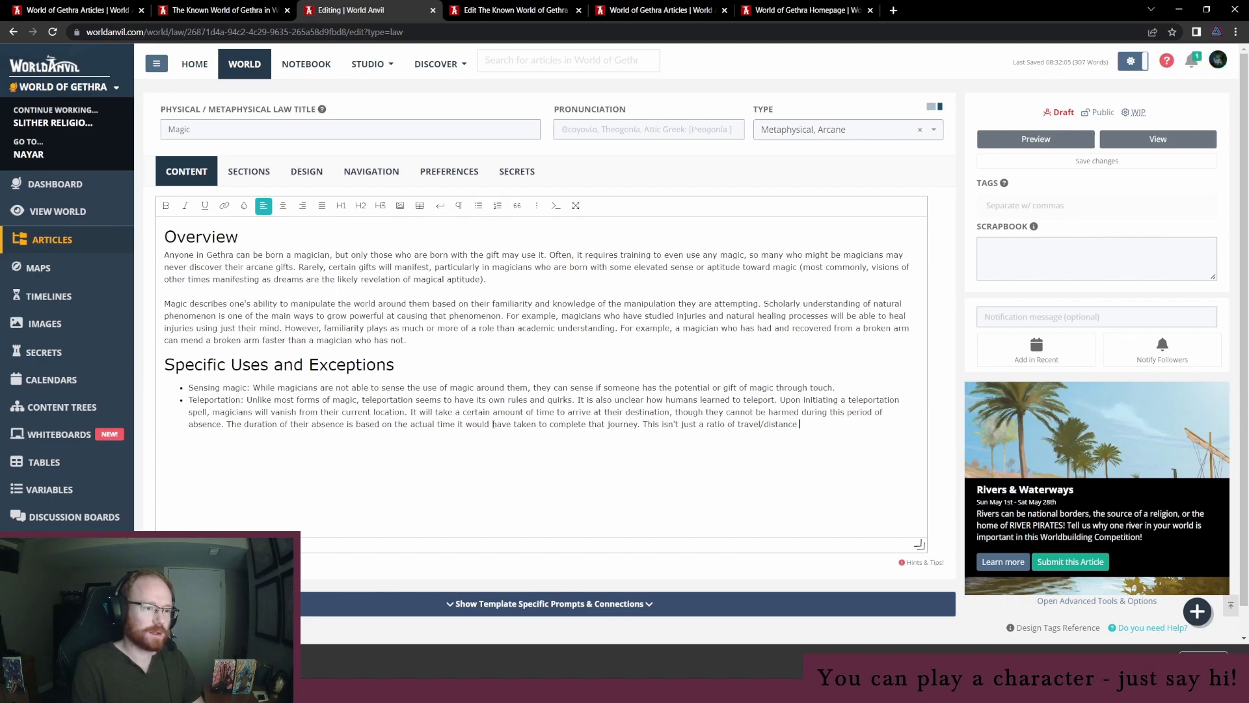
text(, but rather)
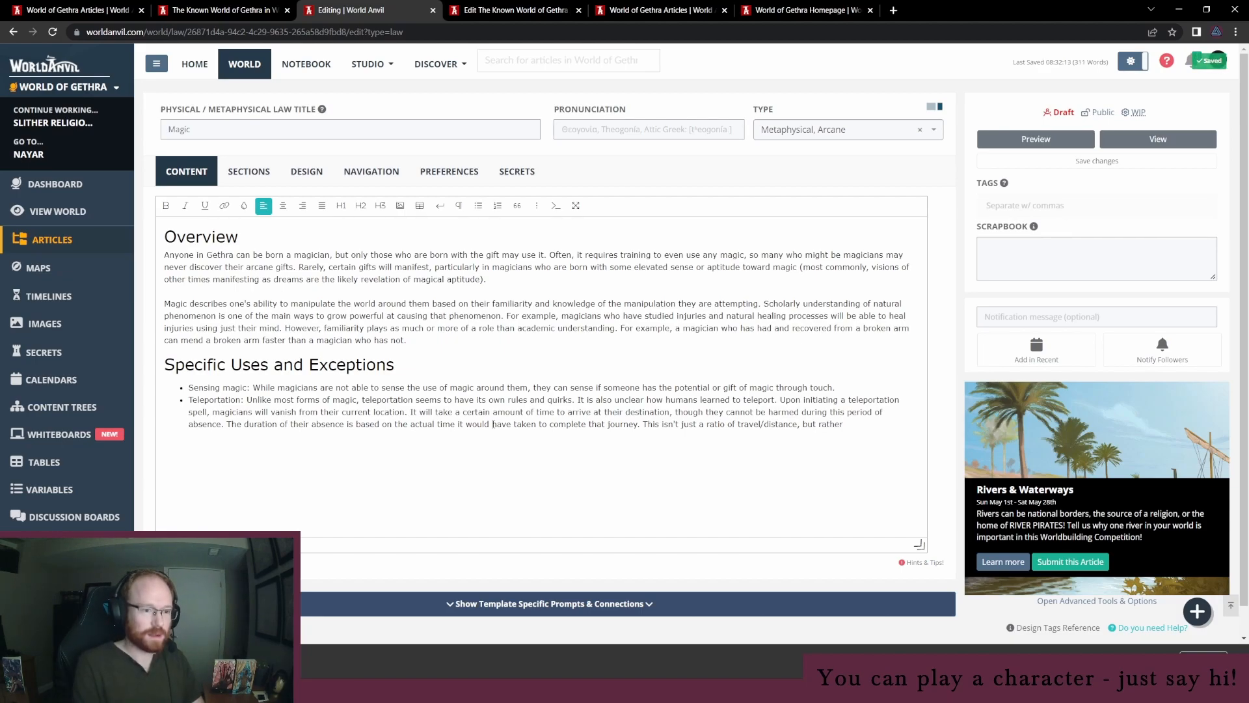
Complete that sentence with "based on some cosmic understanding of what would have happened had they disappeared." and start the next with "For example, if"
text( based on )
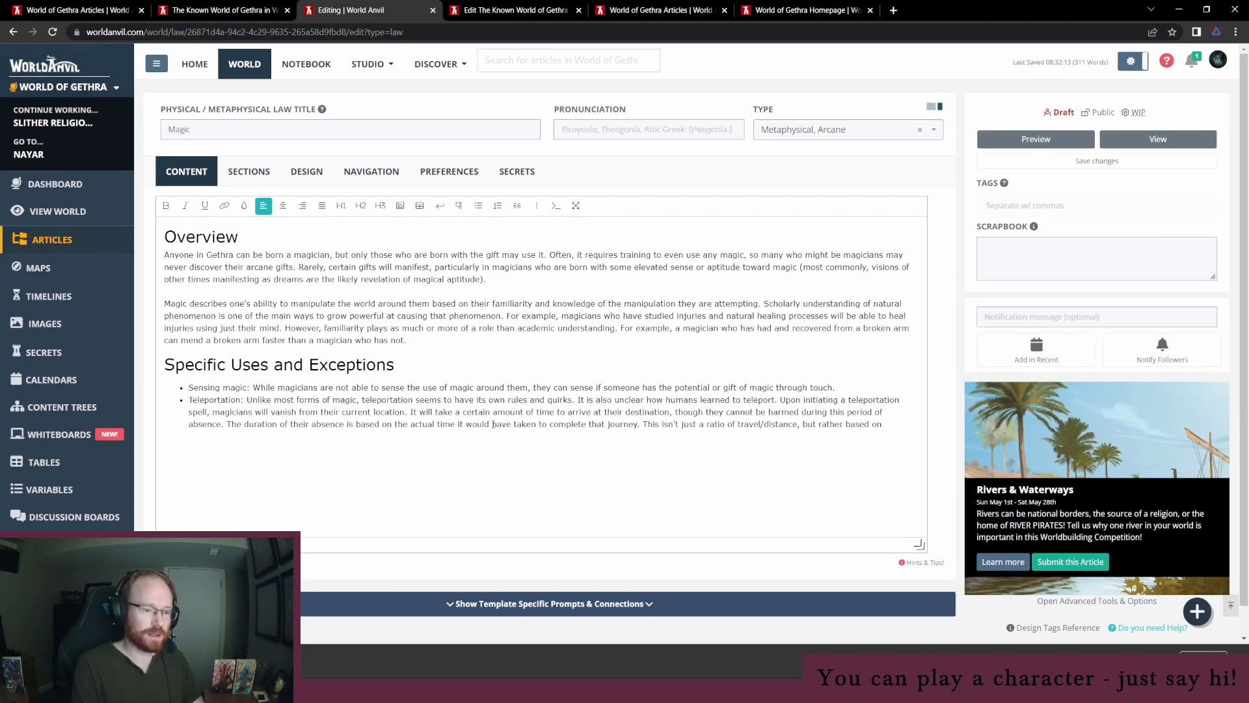
text(some )
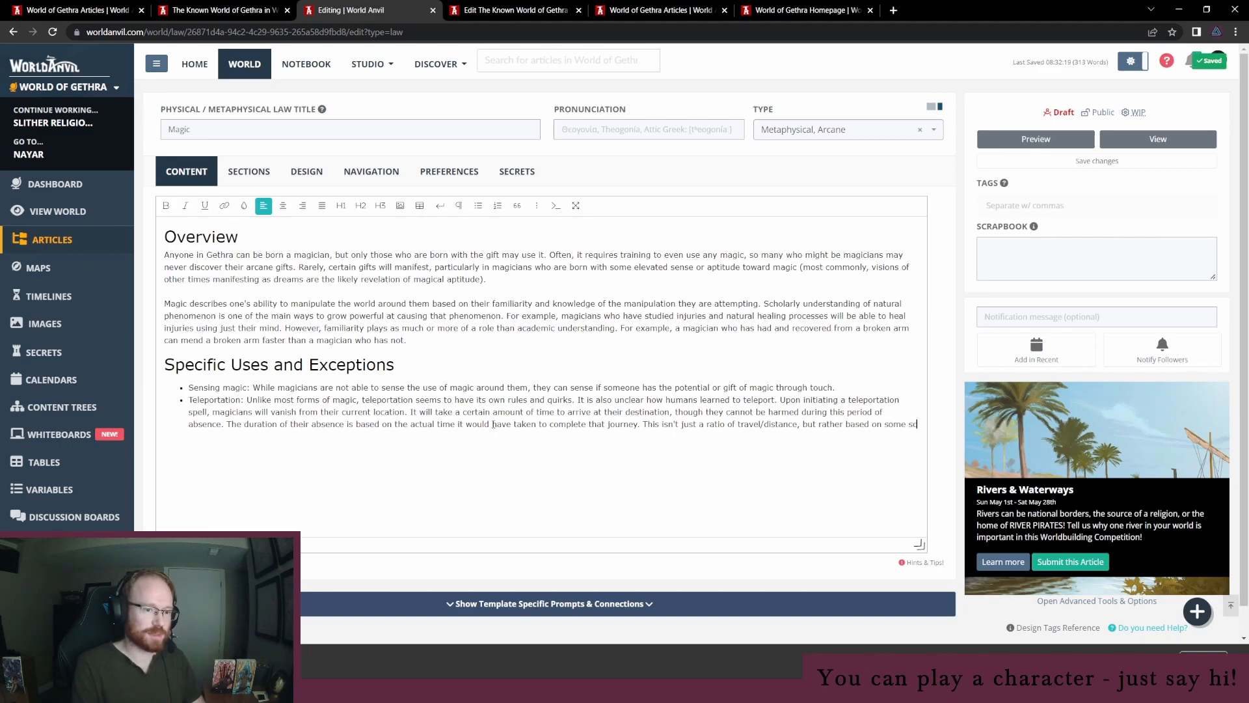
text(cosmic )
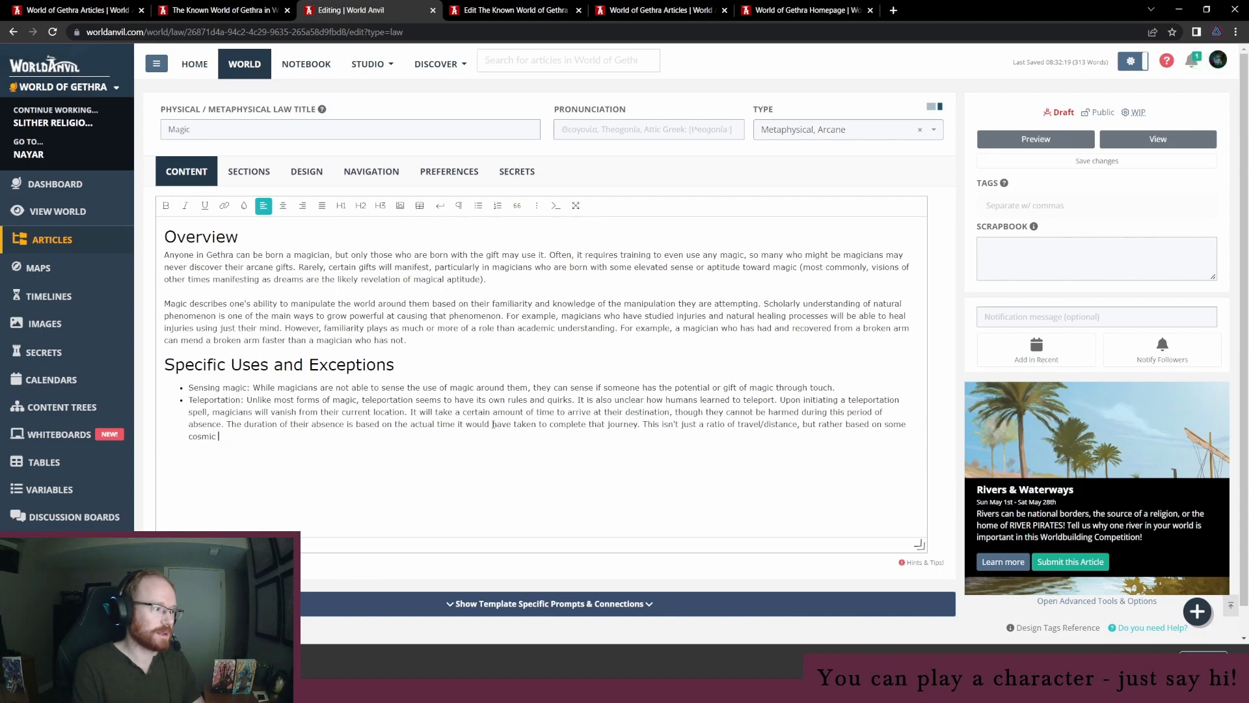
text(understanding of w)
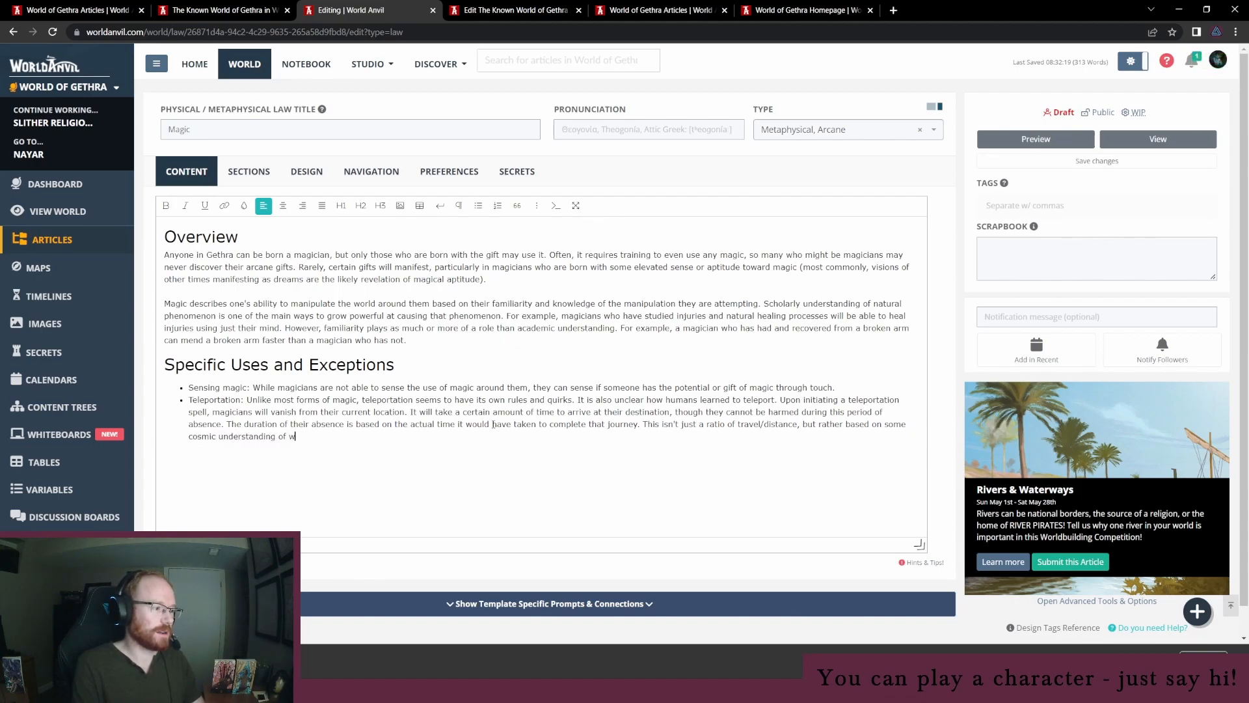
text(hat would have happ)
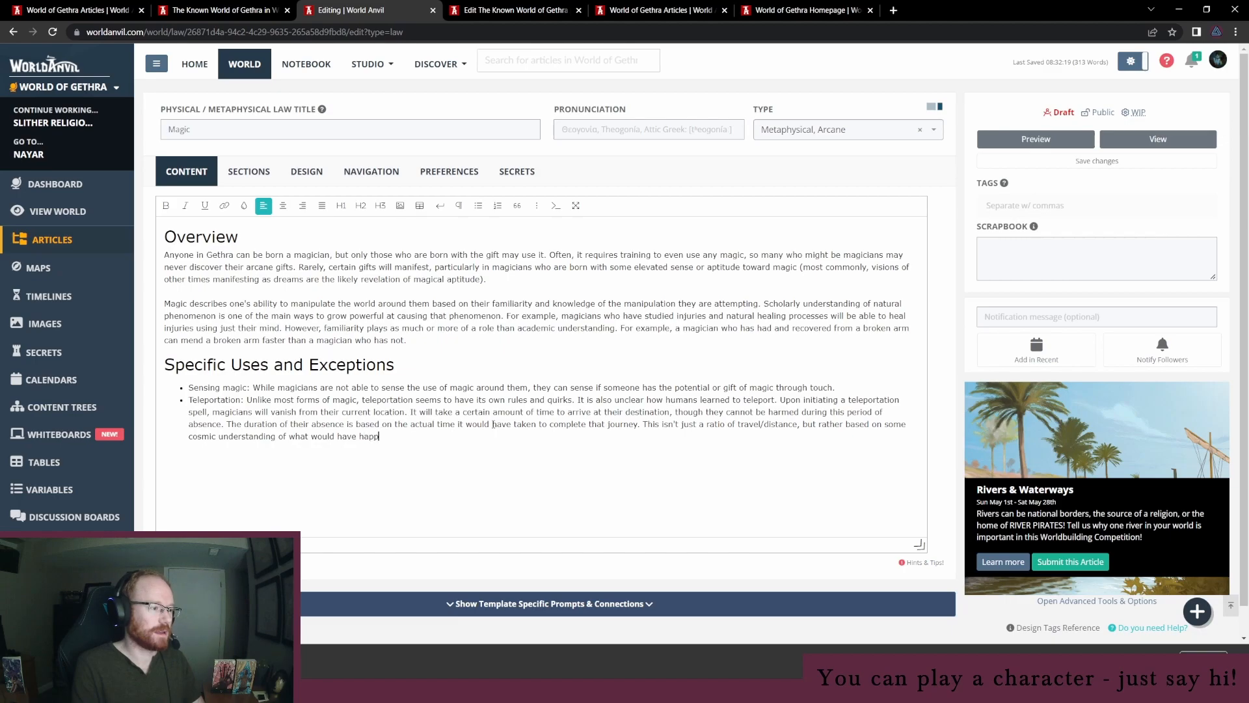
text(ppened had they )
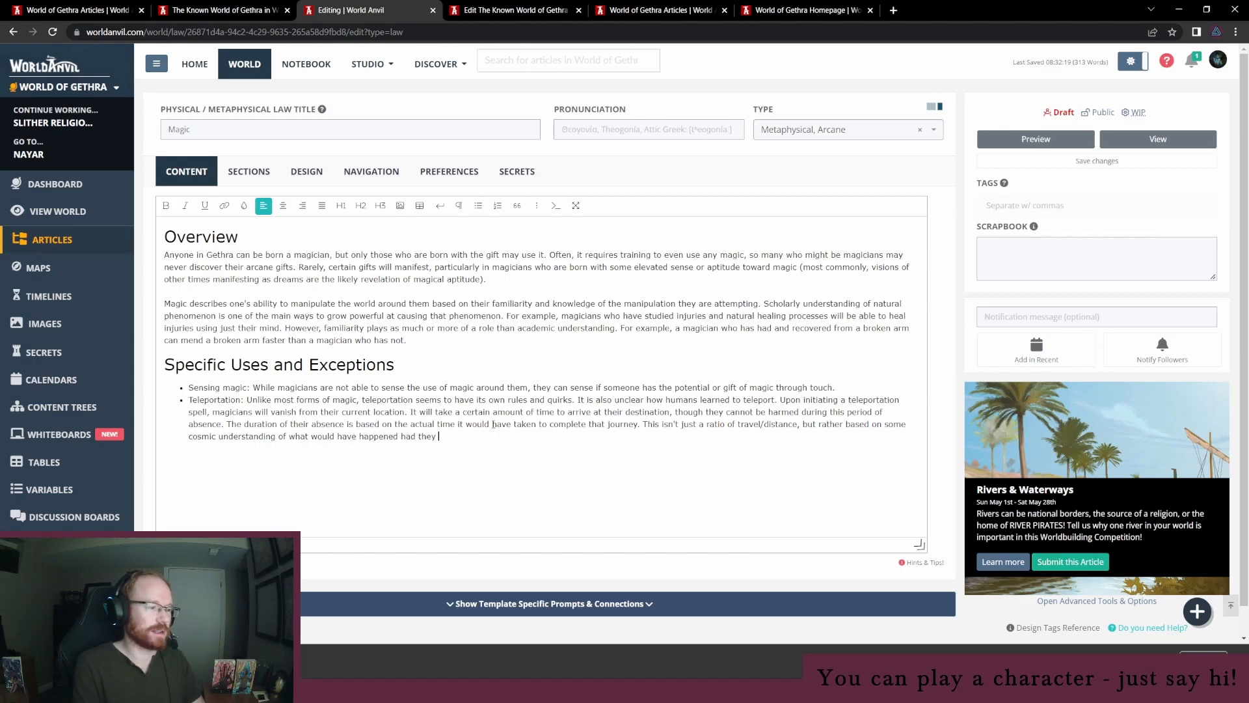
text(disappear)
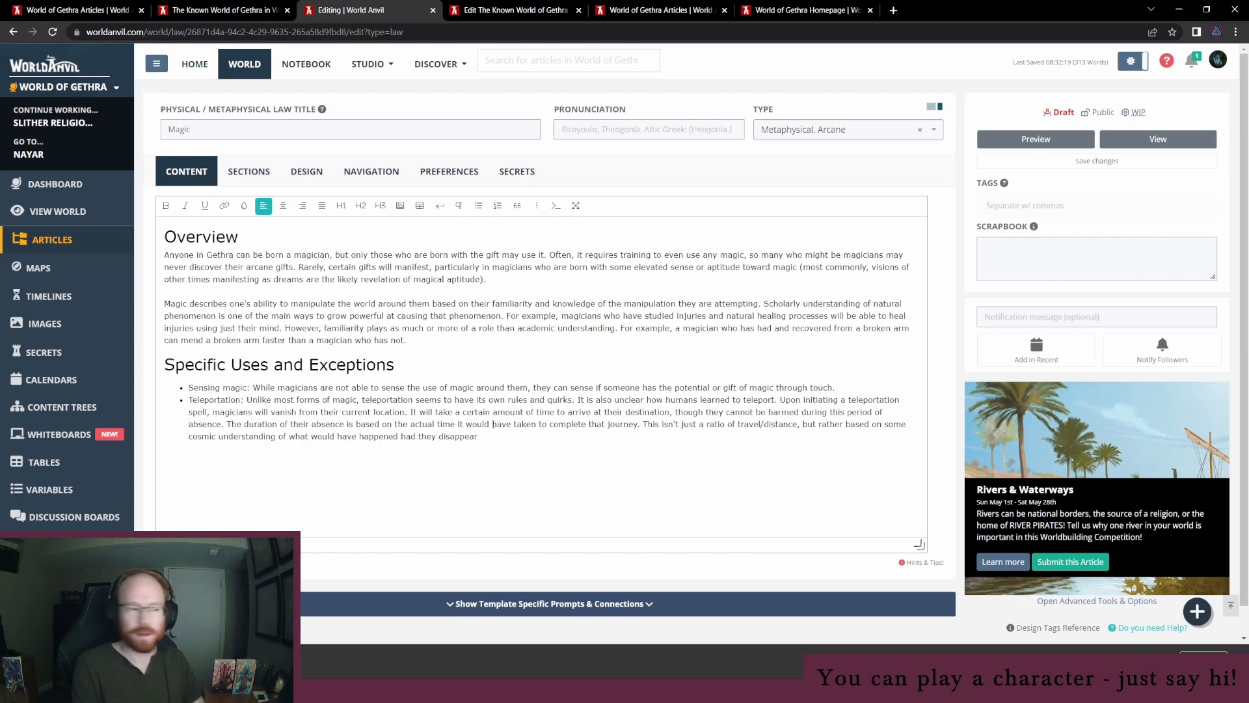
text(ed. For example, if)
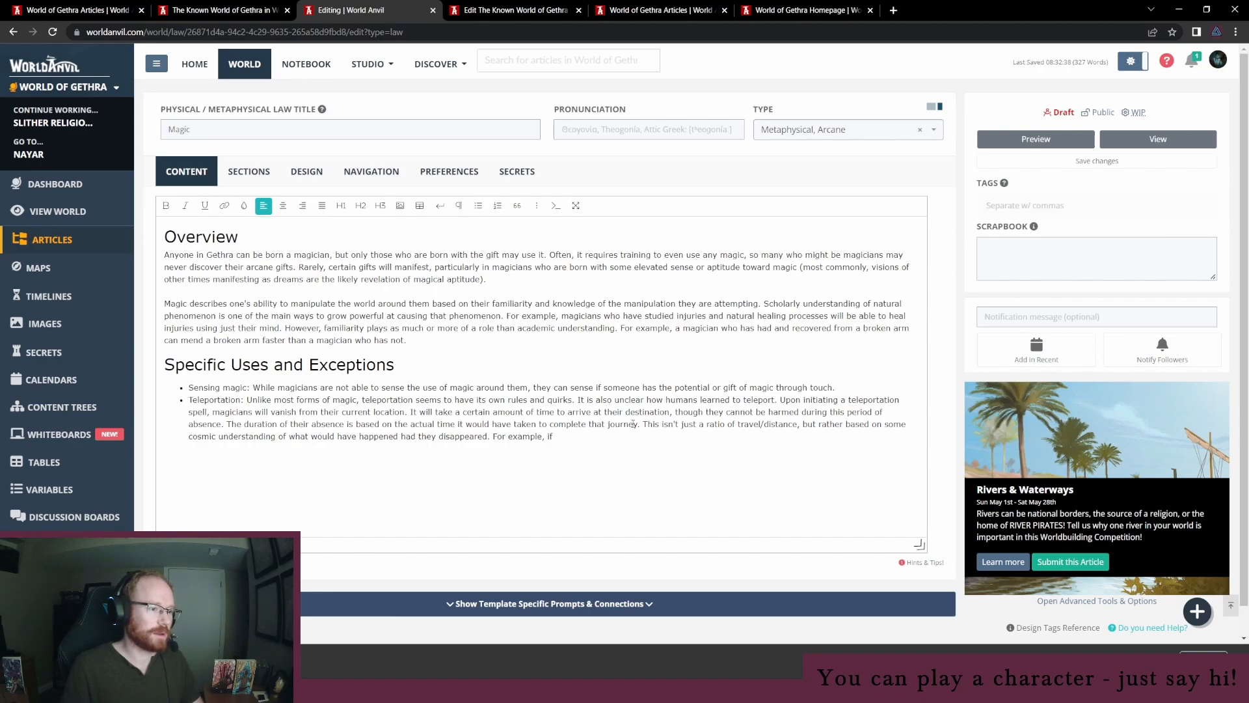
Insert ", usually around 75% of that time" after "complete that journey" in the Teleportation bullet
text(usually arou)
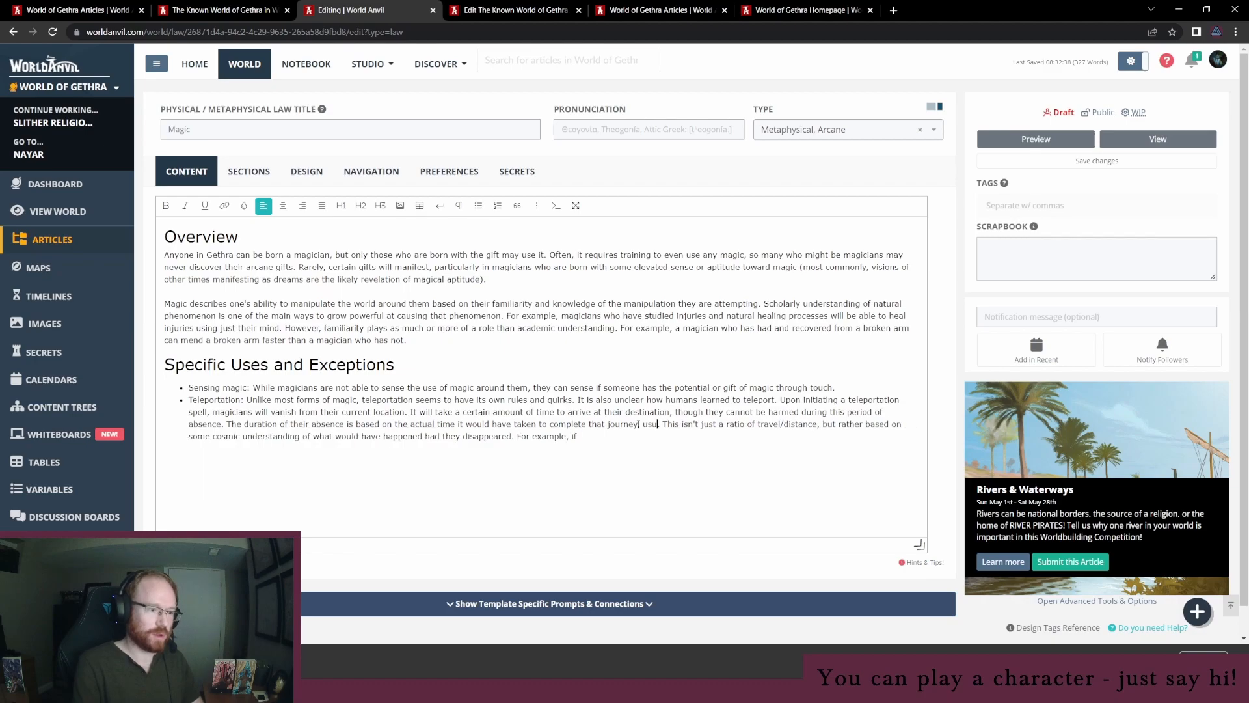
text(nd 75% of that t)
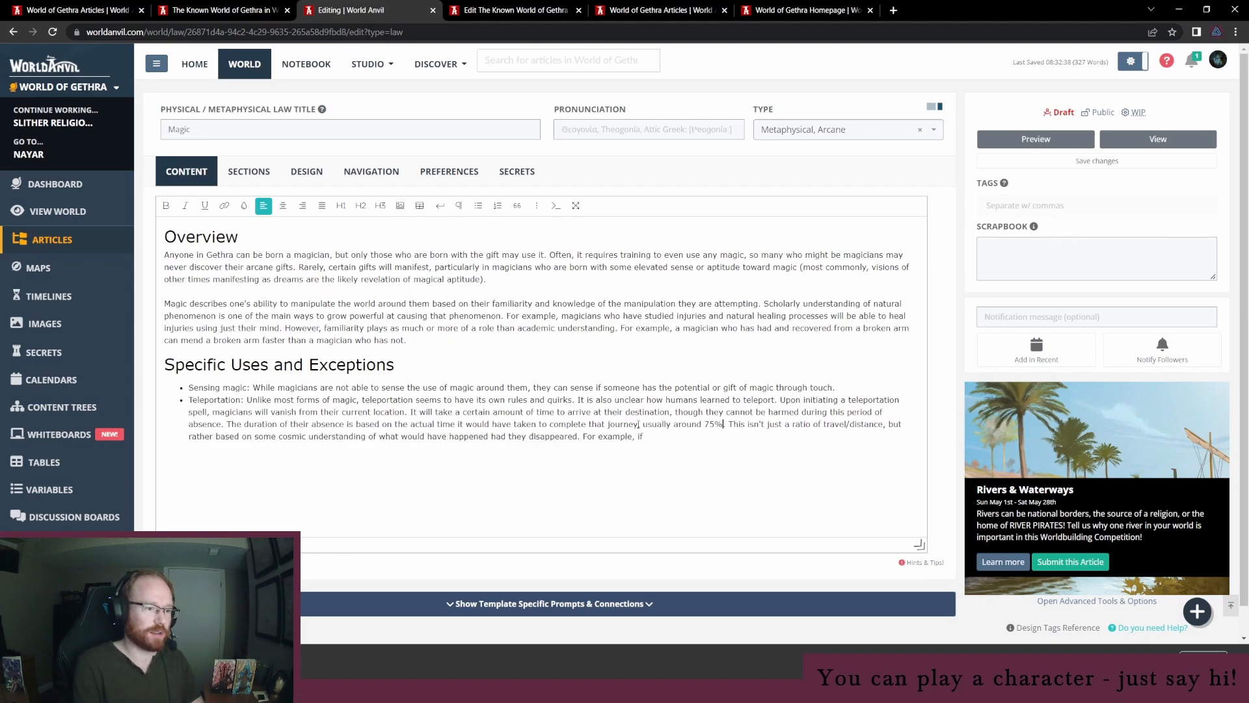
text(ime.)
key(Down)
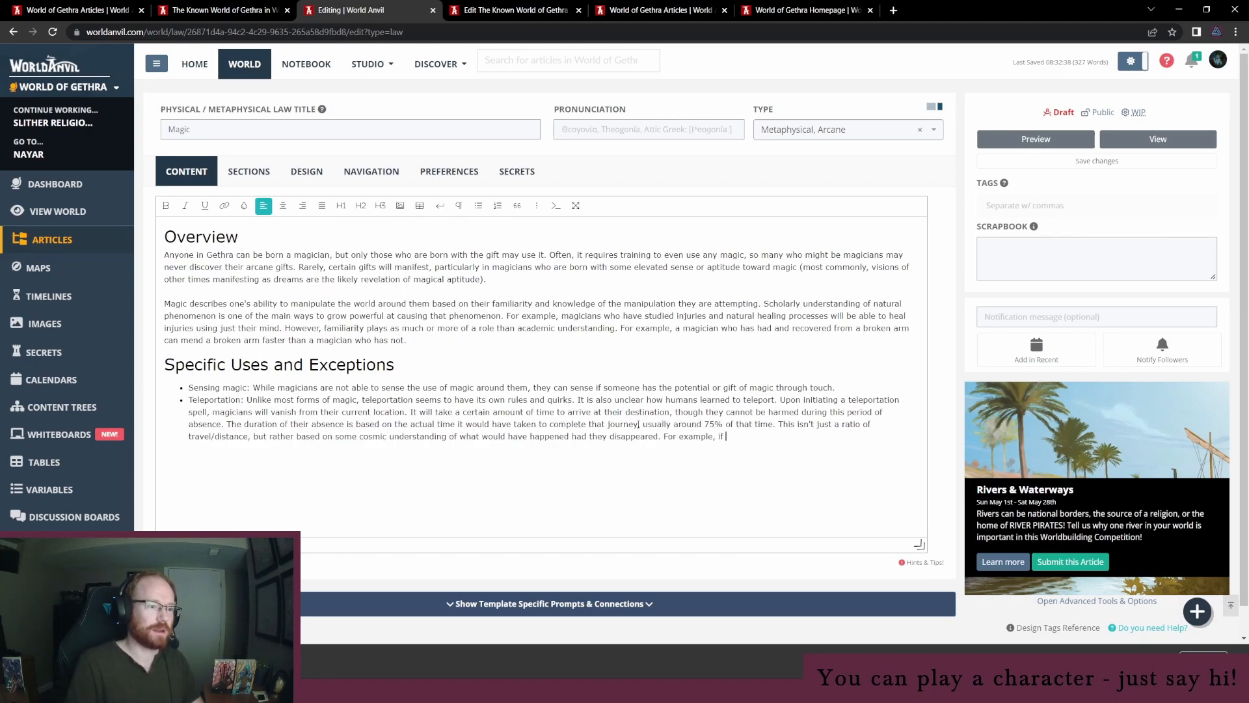
Continue the example with "a magician wished to travel from City A to City B, and that journey would take 4 weeks, they could teleport there"
text(a magician wis)
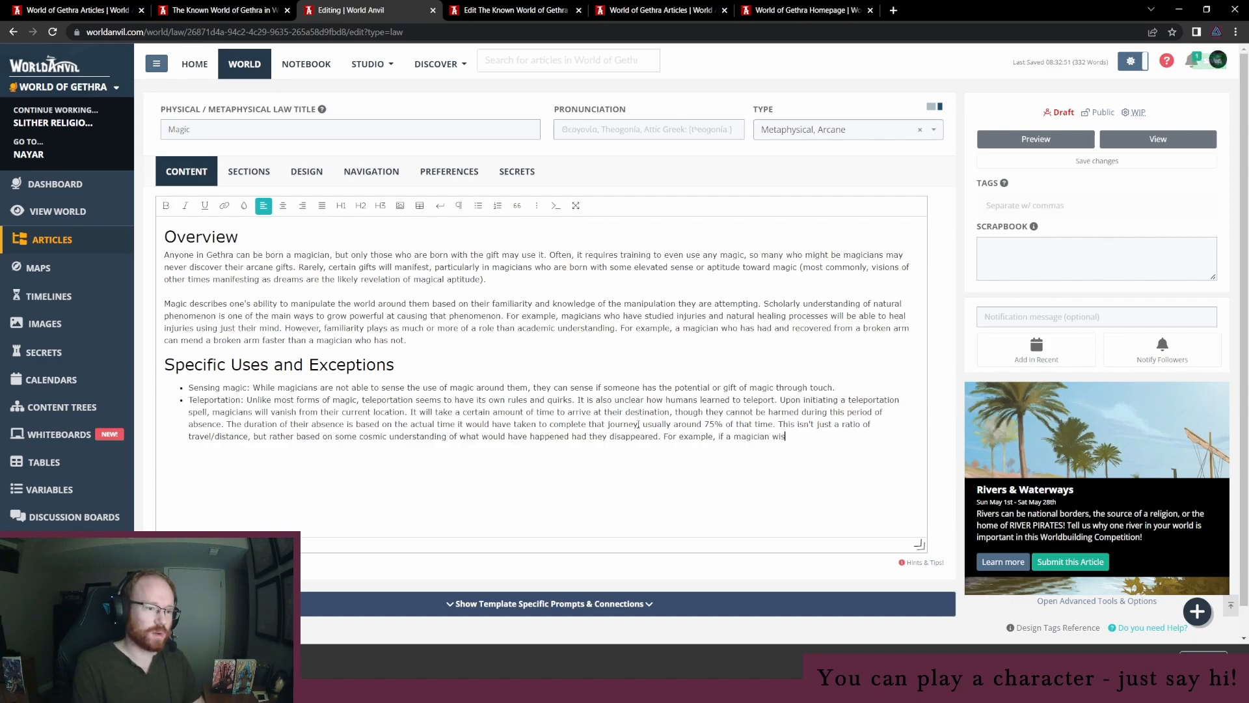
text(hed to travel from City)
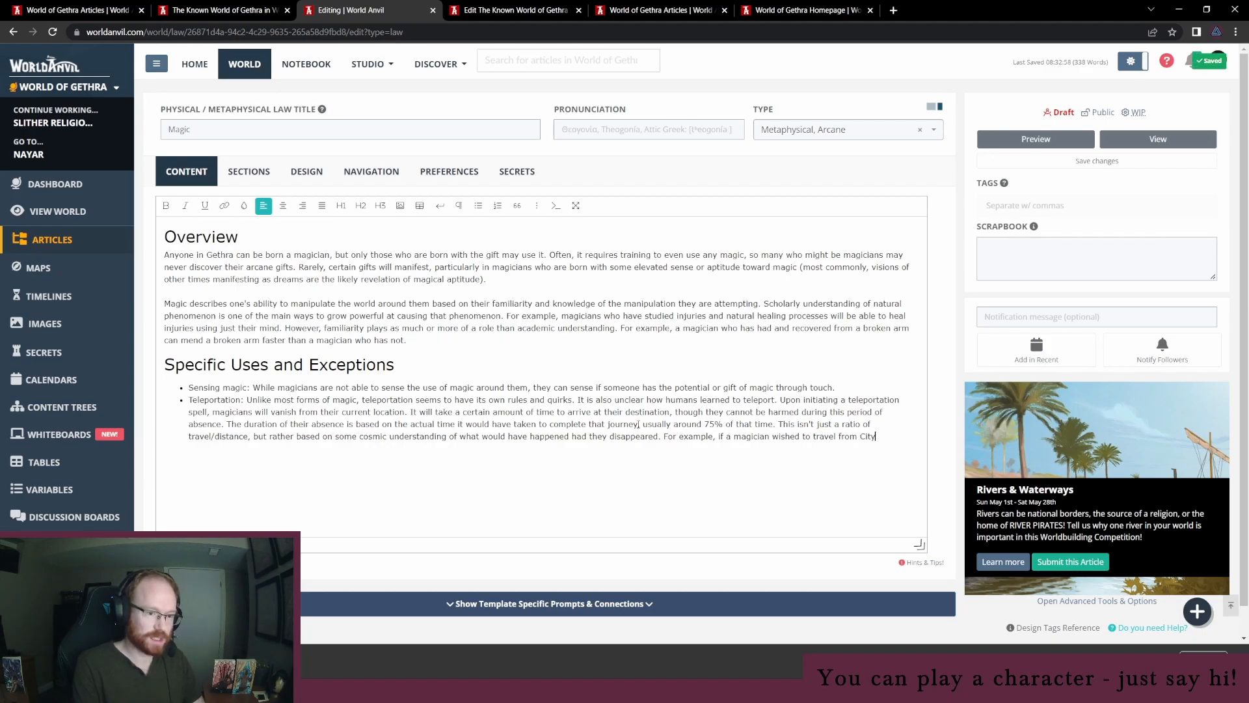
text( A to City B, an)
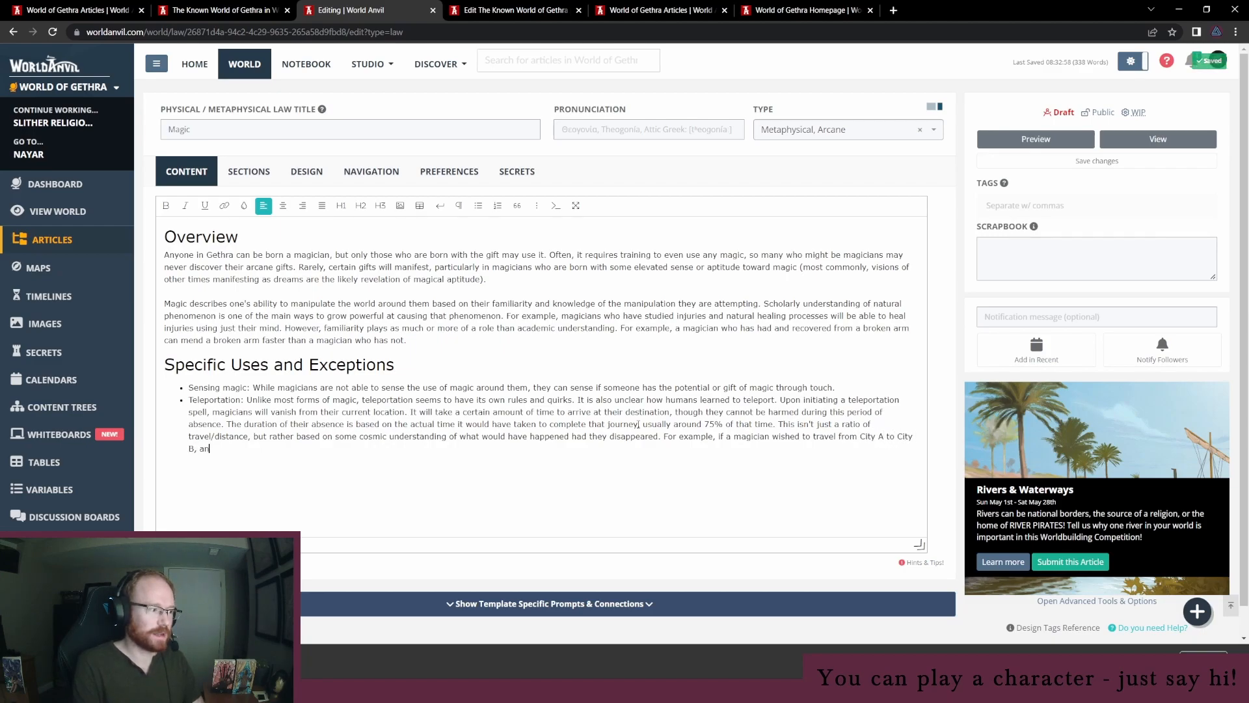
text(d that journey would take 4 weeks)
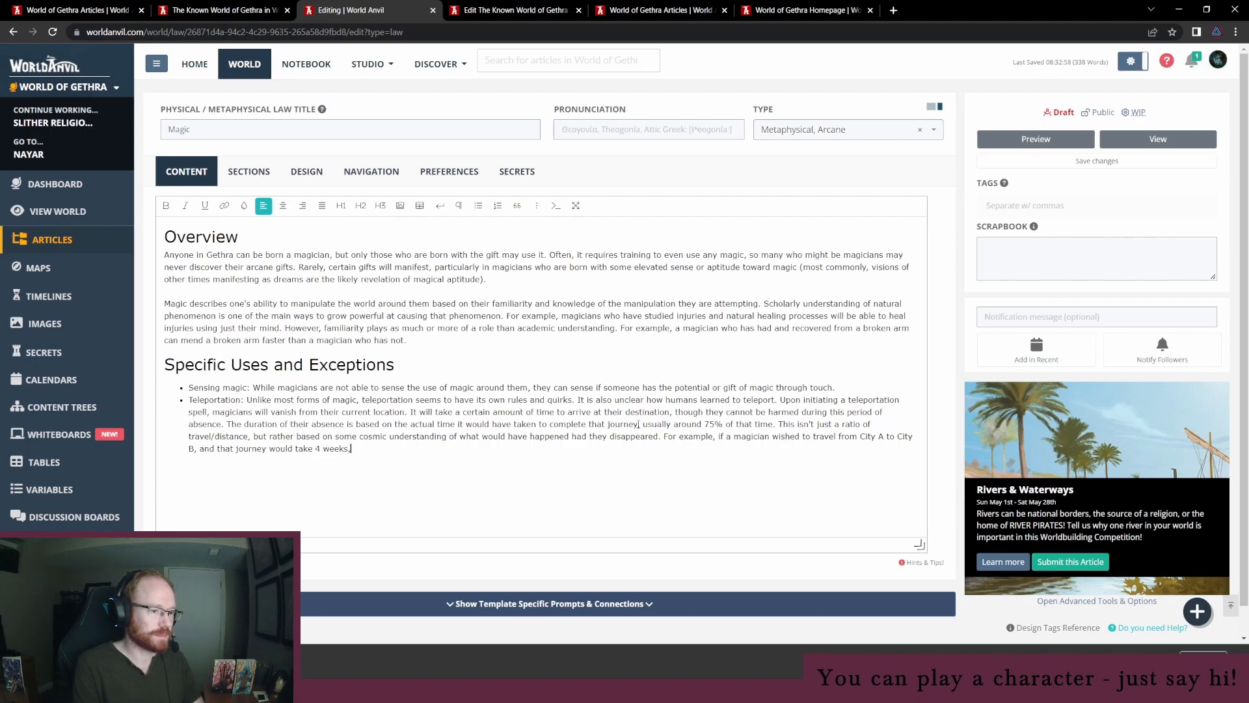
text(, they could teleport there)
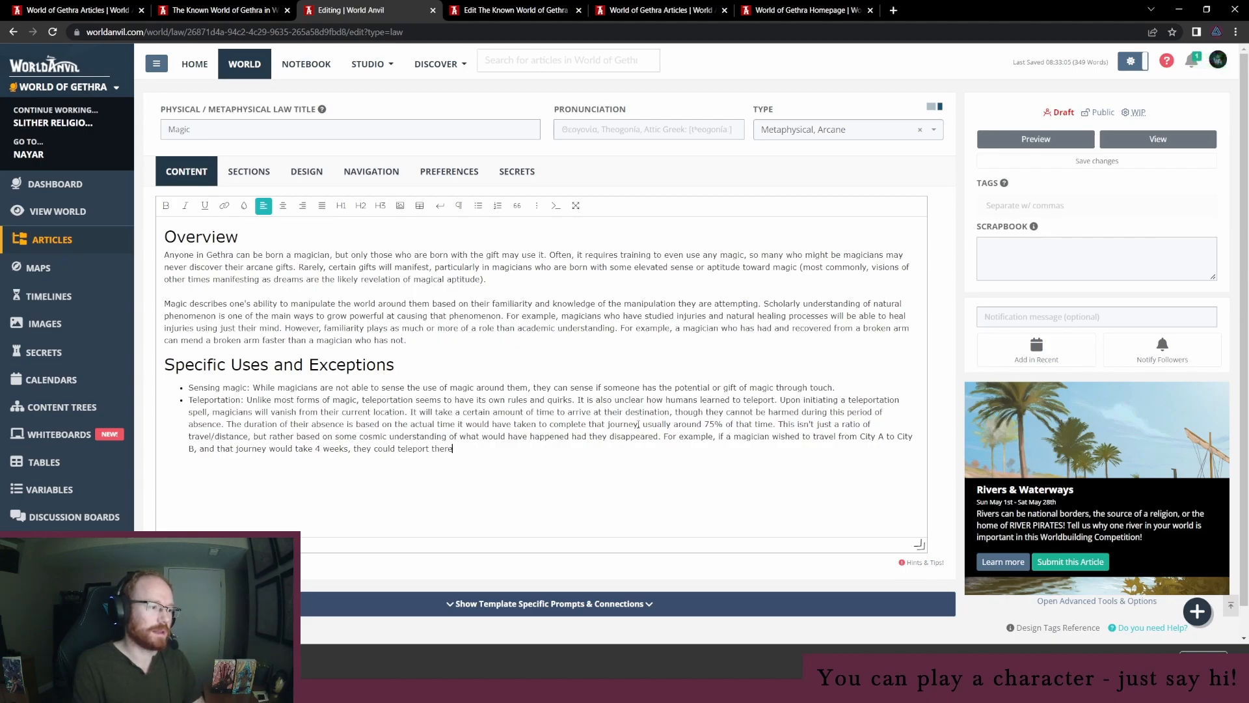
Finish the example sentence with "and arrive 3 weeks from their departure." and begin a contrasting sentence with "However,"
text( in)
key(BackSpace)
key(BackSpace)
text(and a)
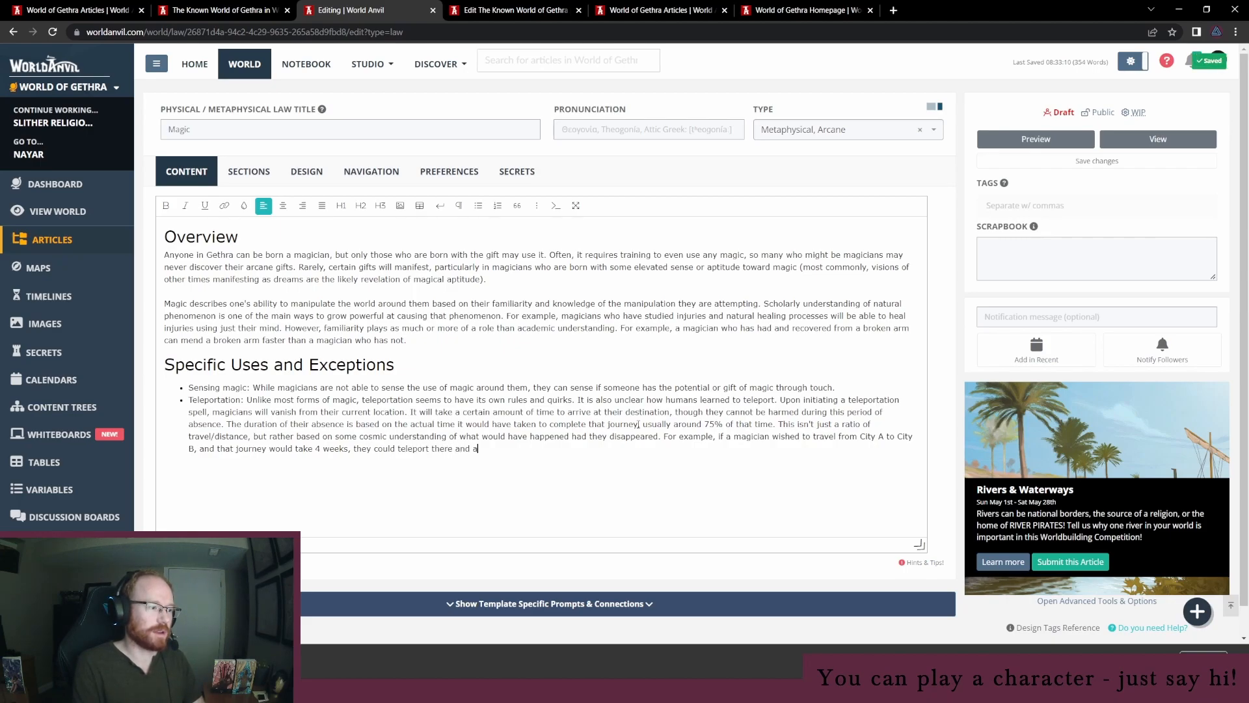
text(rrive 3 weeks later)
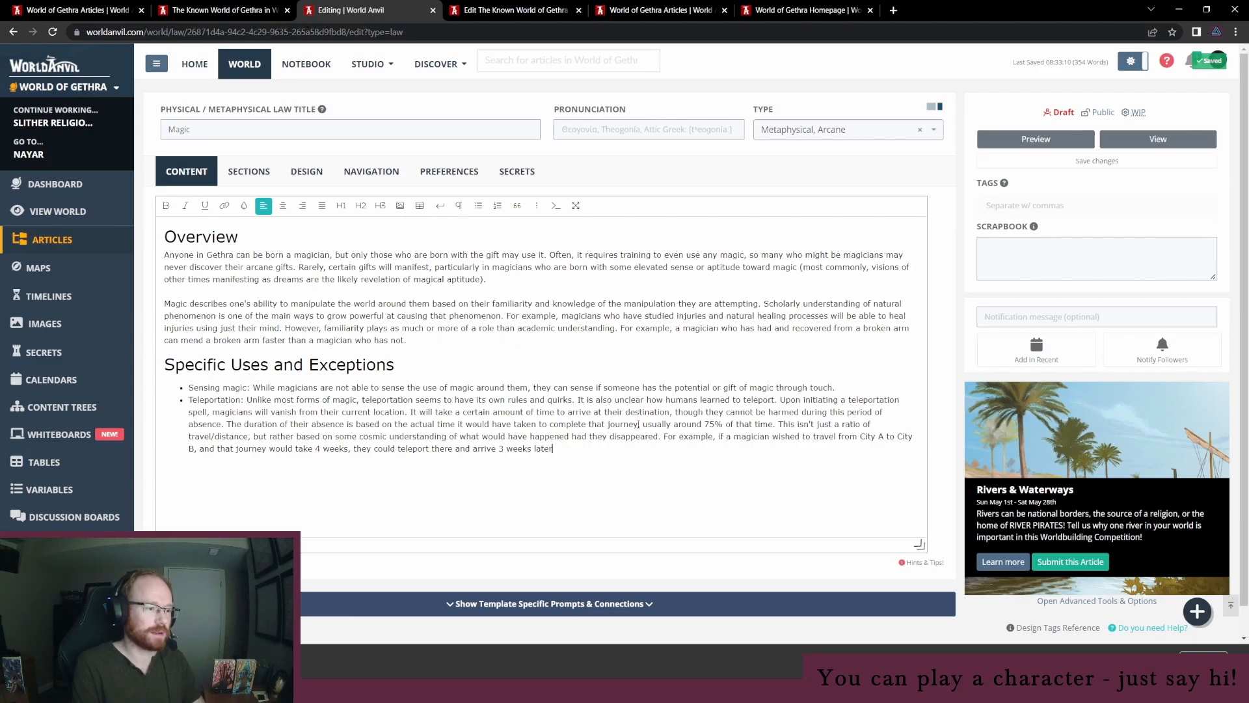
key(BackSpace)
key(BackSpace)
key(BackSpace)
key(BackSpace)
key(BackSpace)
text(from their departure. However,)
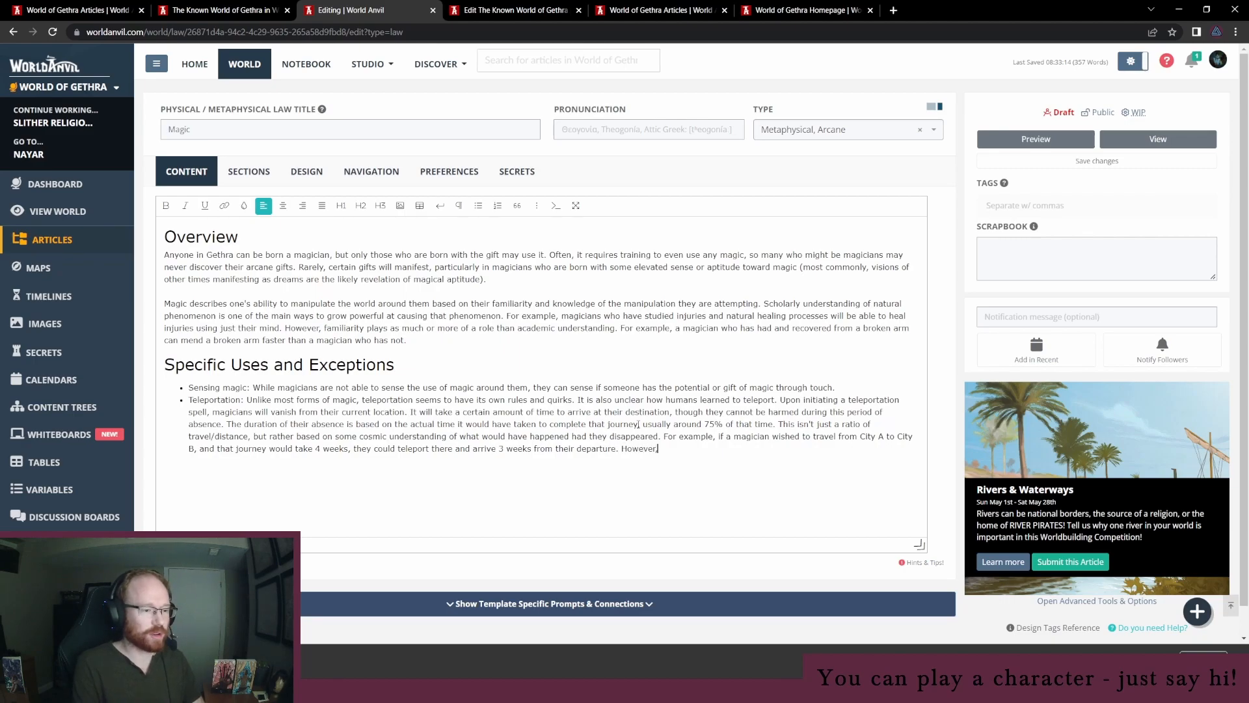
Continue the contrasting sentence in the Teleportation bullet with "if they had not teleported and were fated to"
text( if th)
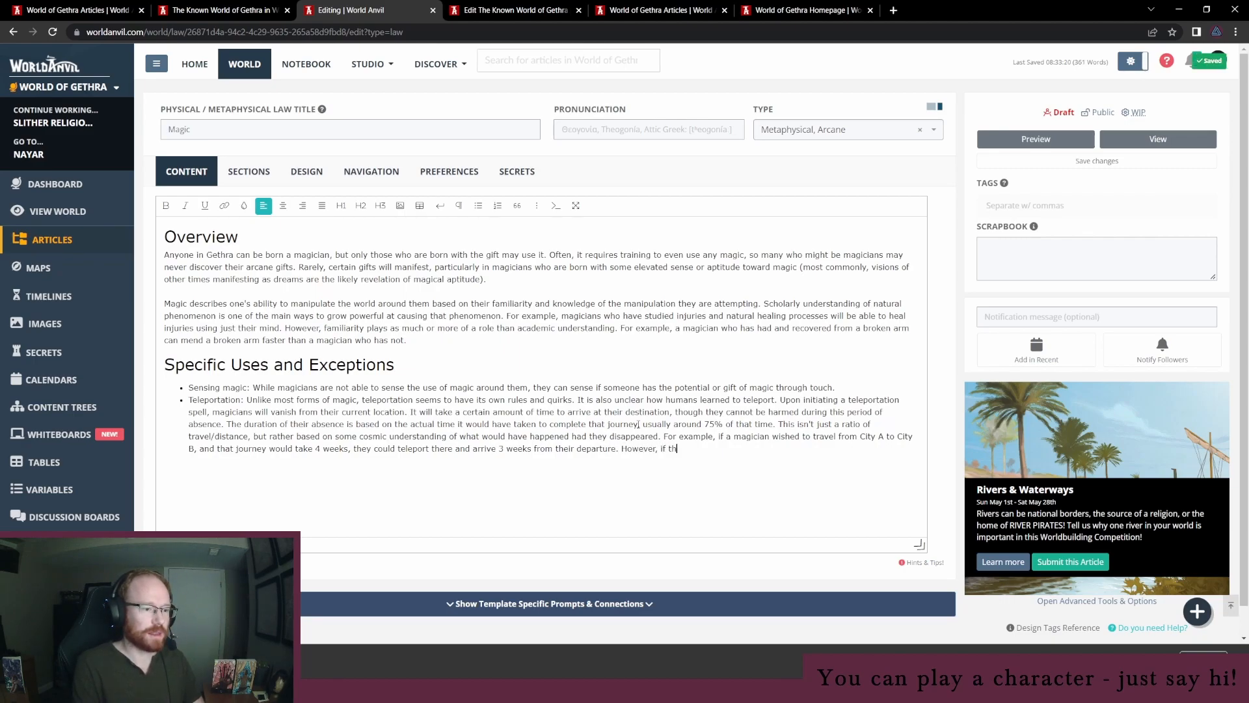
text(ey had not teleporte)
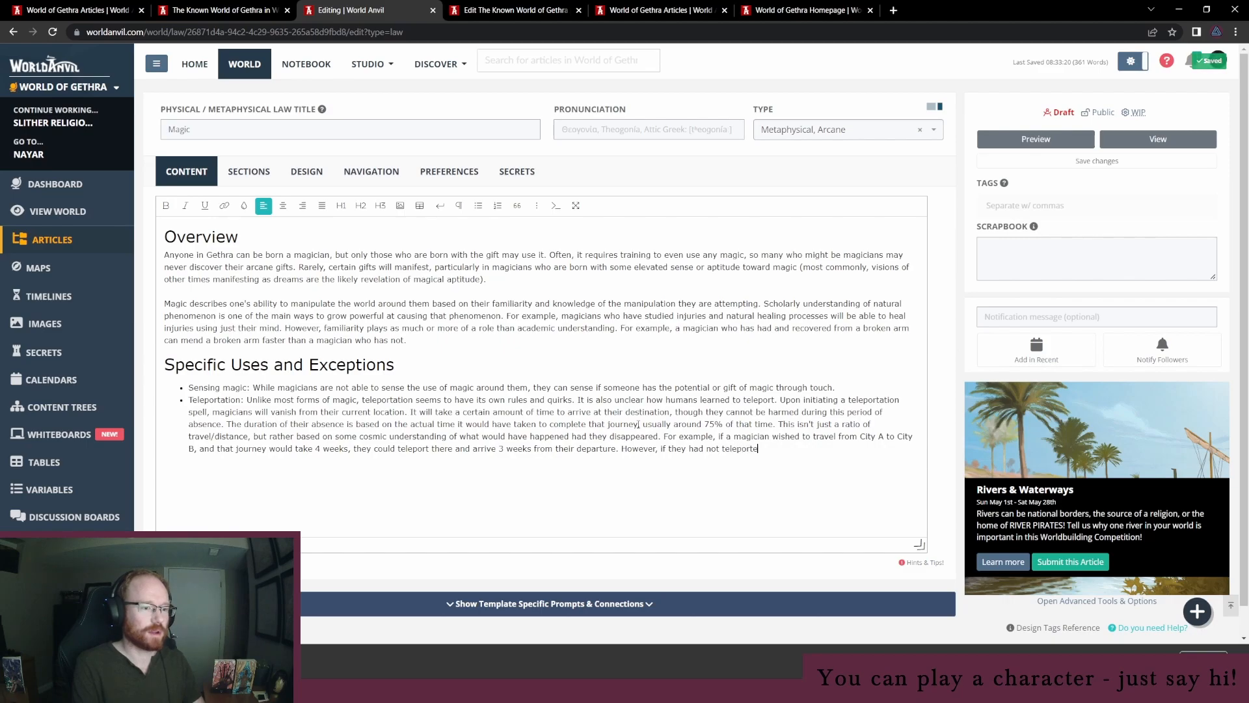
text(d and were fated to )
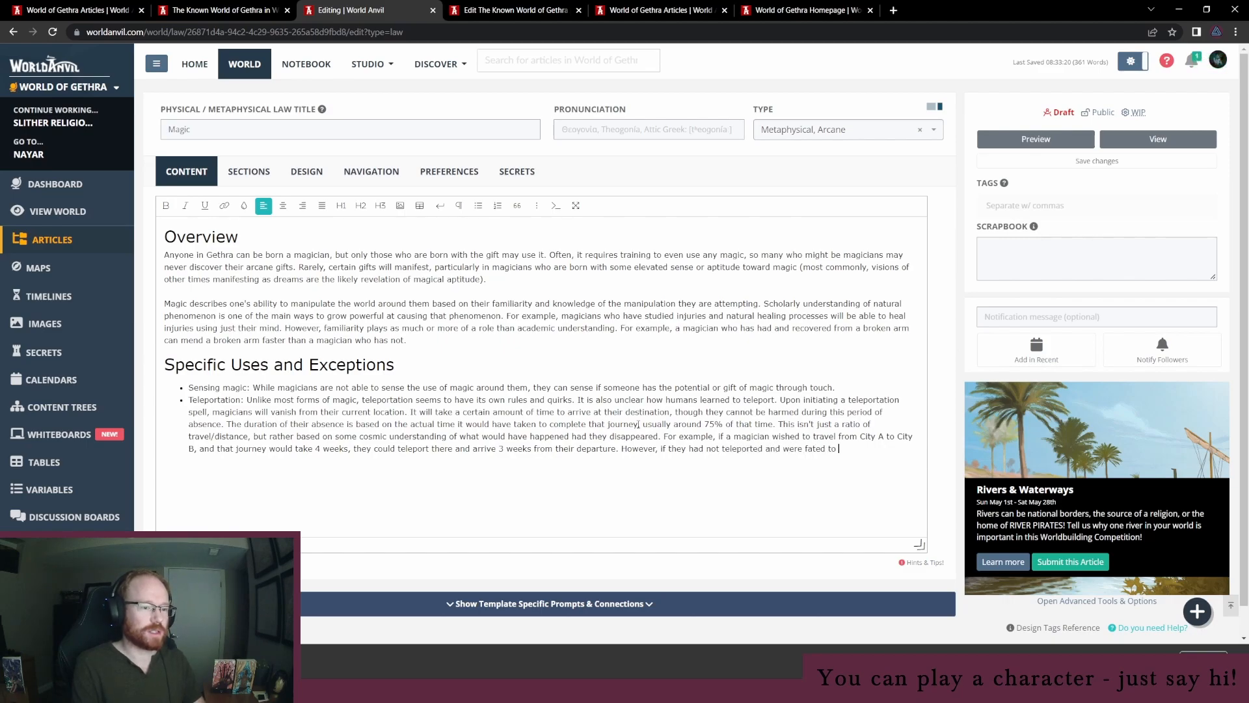
Continue the sentence with "encounter a dear friend and journey instead to City C, it might be that many months pass before they"
text(encounter a dear friend and journey instead to City C, it might be that )
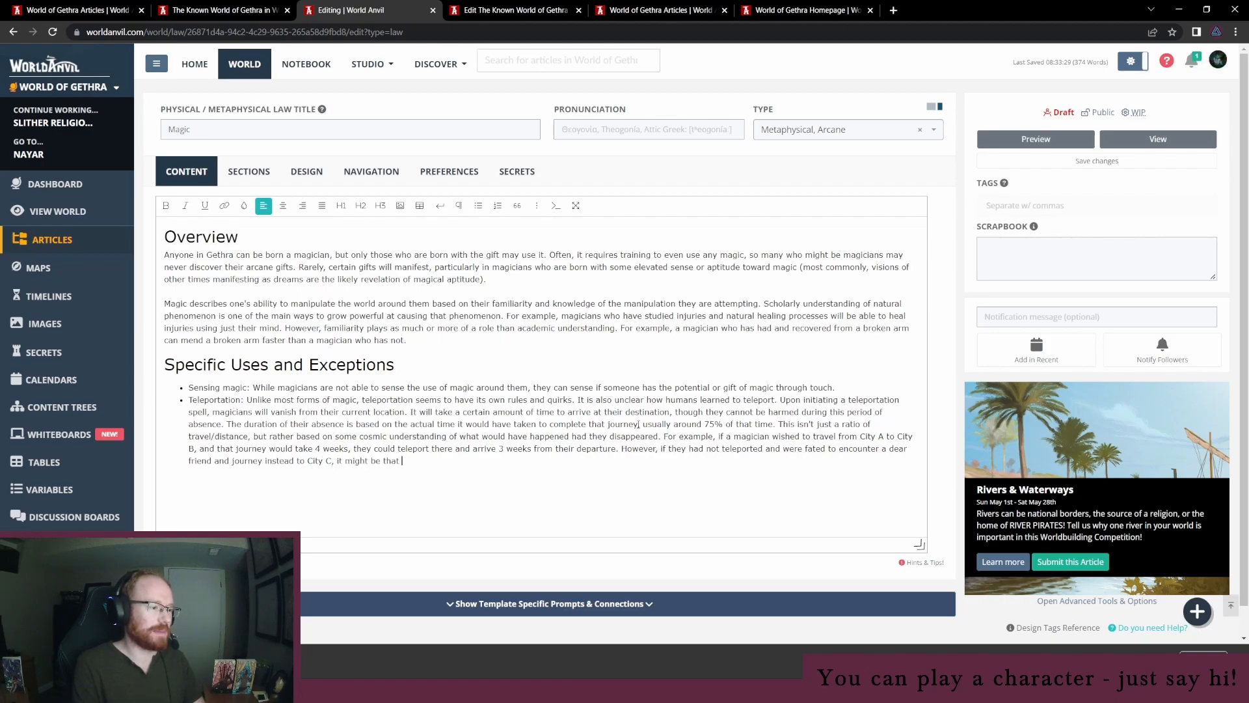
text(many months pass b)
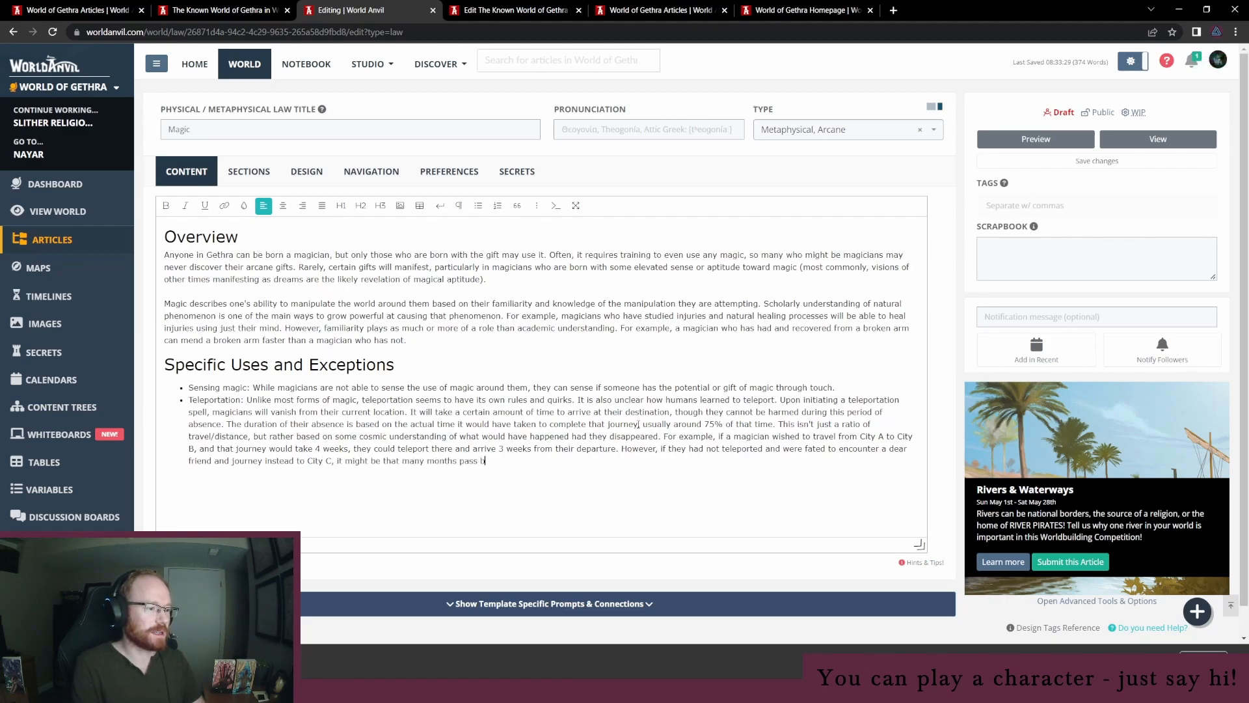
text(efore they)
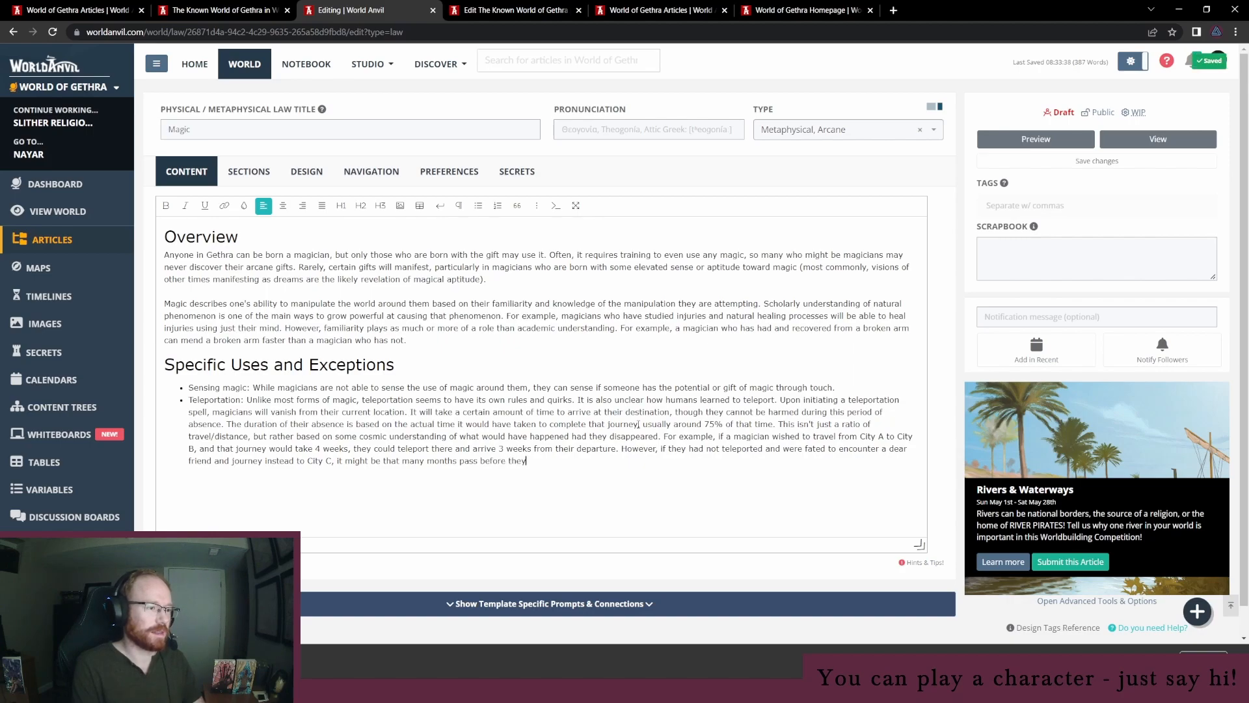
Finish with "would end up at City B." and add "This can lead to teleportation that takes far longer than expected, and one of the reasons"
text( would end up at City B. This can lead to teleportation that takes far longer than )
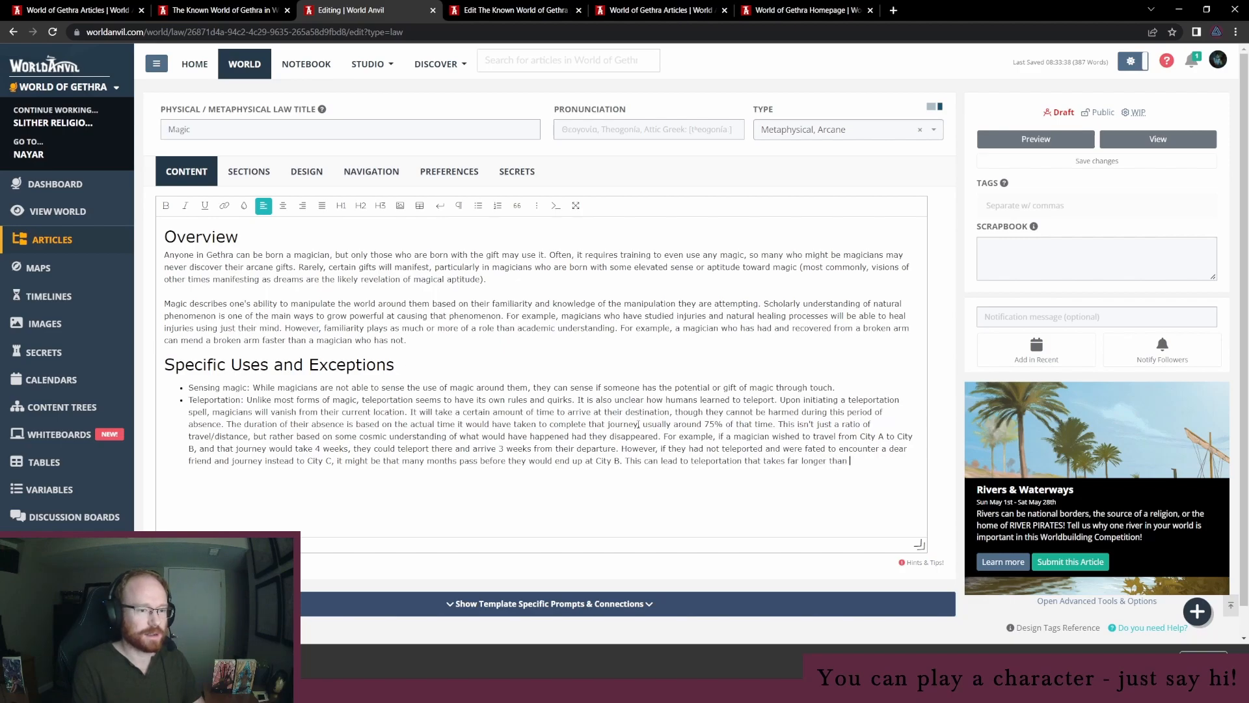
text(expected)
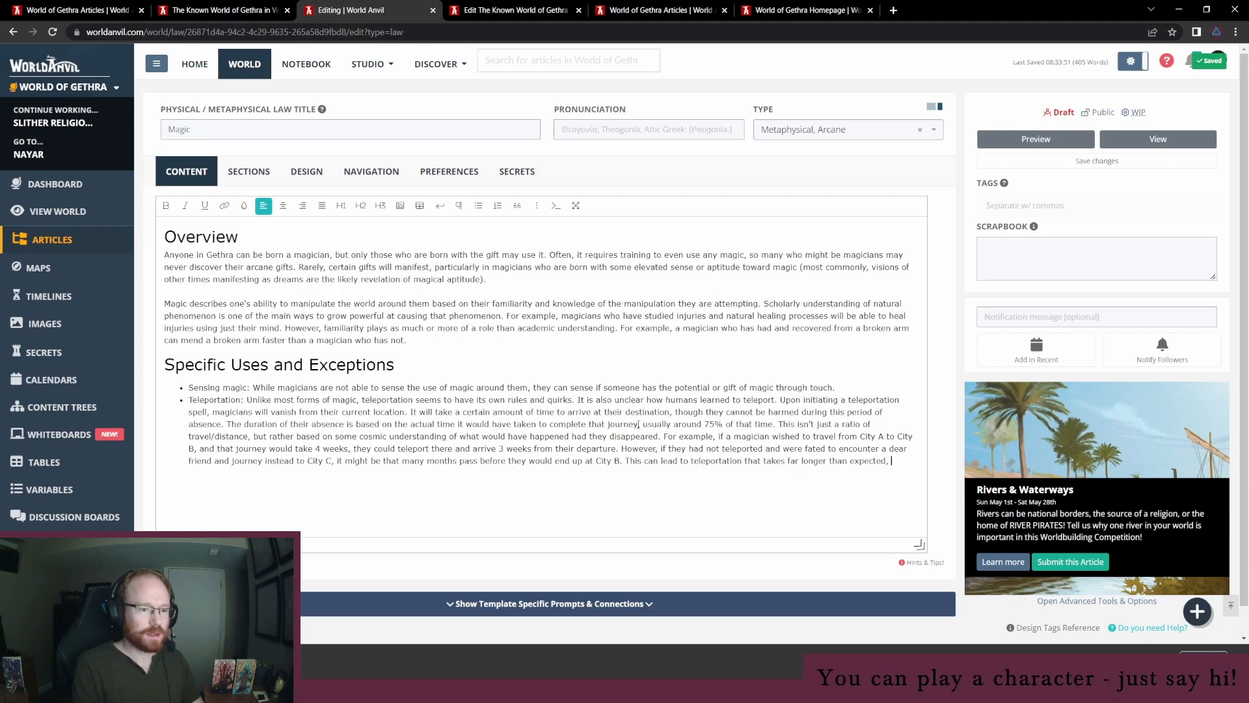
text(, and one of the reaso)
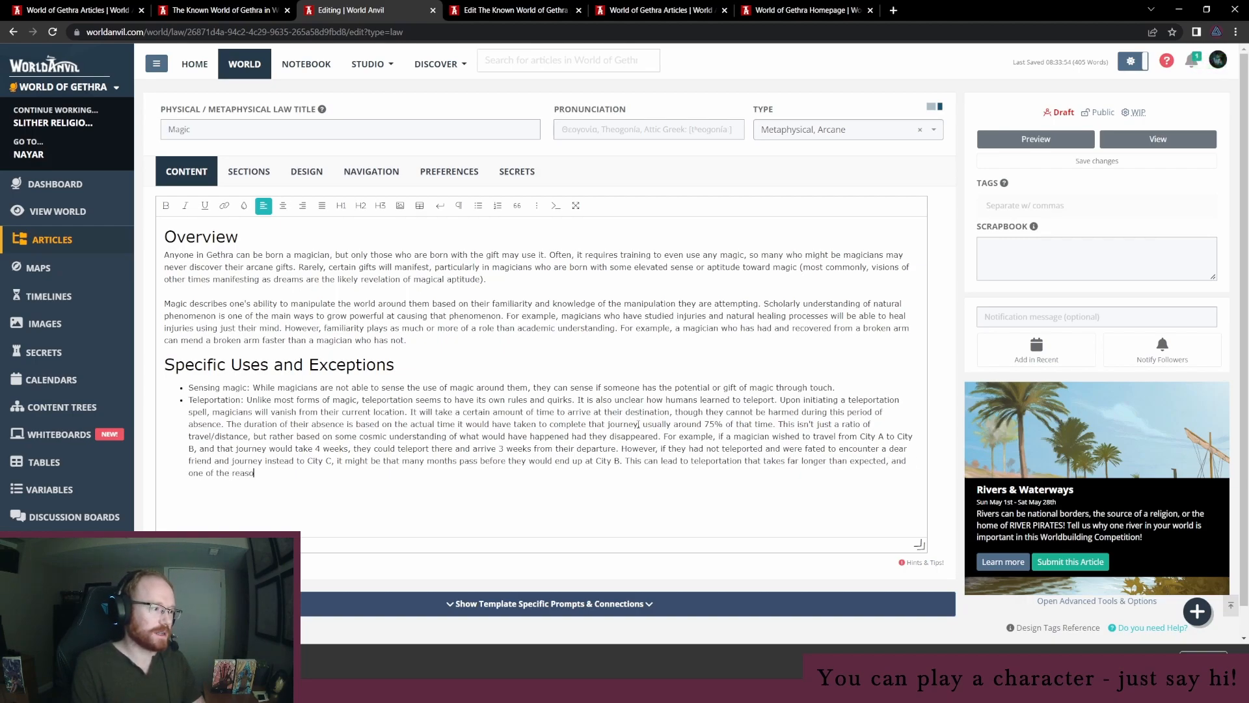
Complete the clause about the reasons with "that only experienced magicians will use teleportation."
text(ns that only experienced )
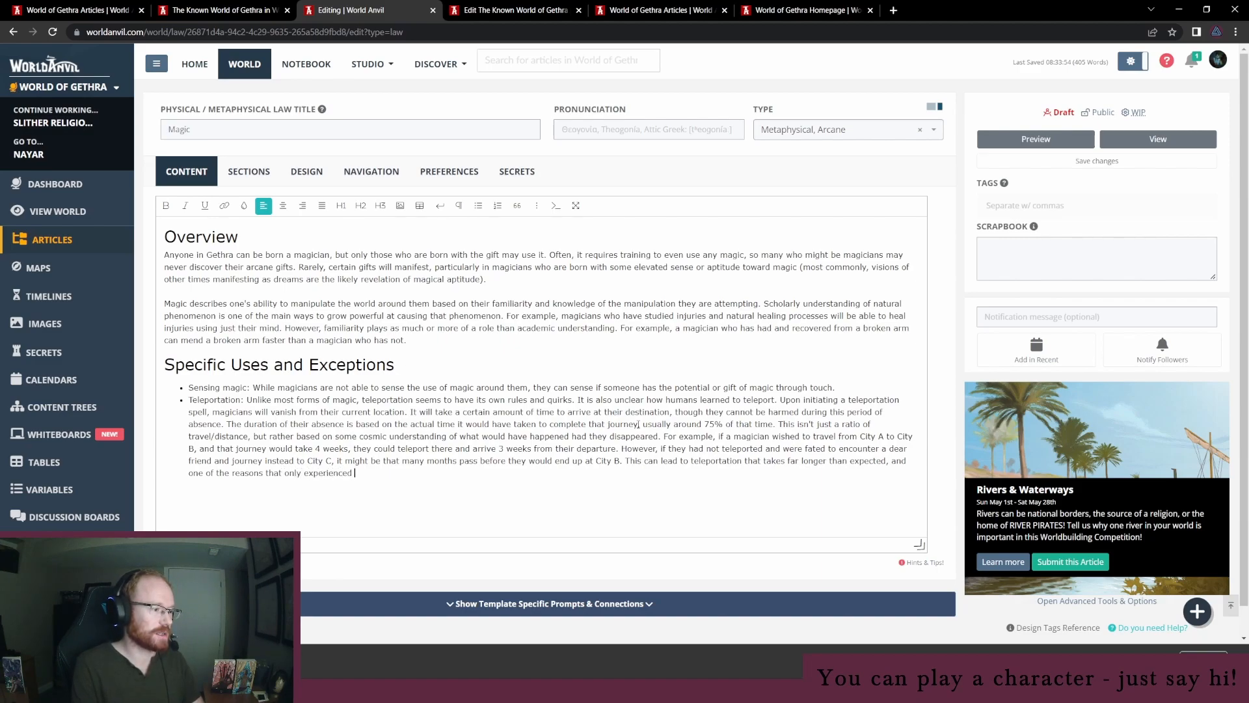
text(magicians will use)
text( telp)
text(ortat)
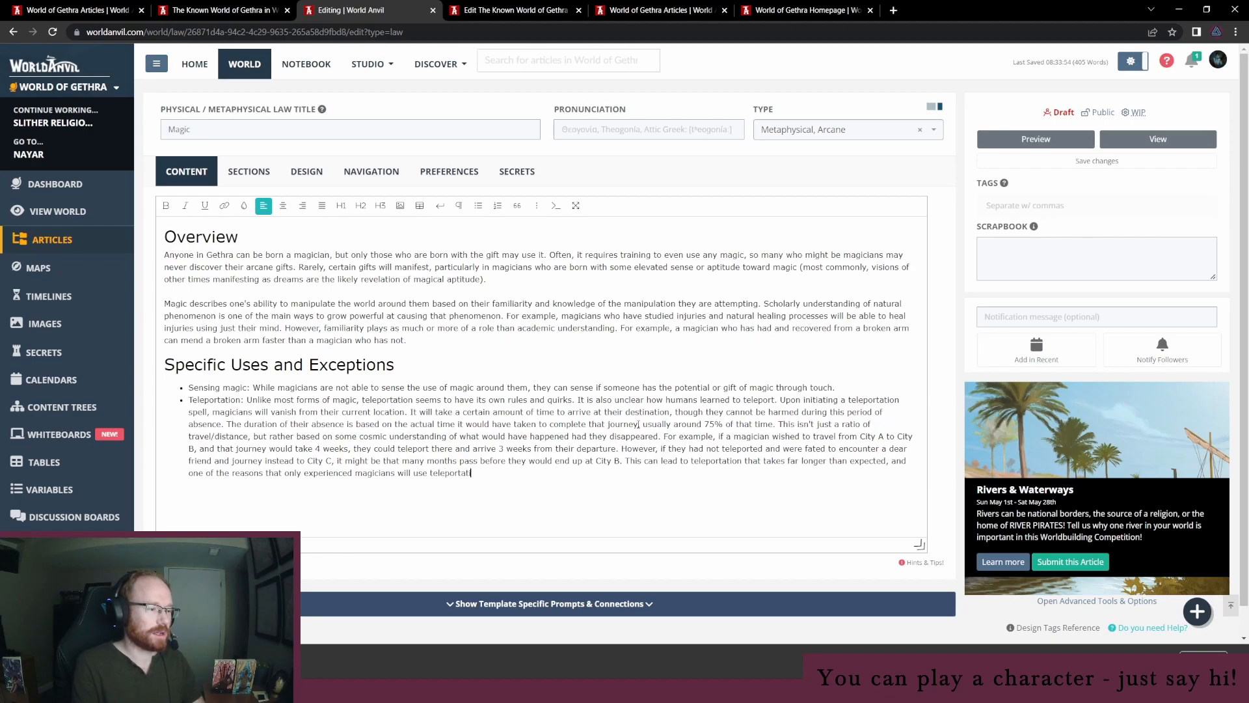
Add the sentence "Unpredictable as it is, teleporting is still preferable to death." to the Teleportation bullet
text(ion. Unpredictable as it is, telep)
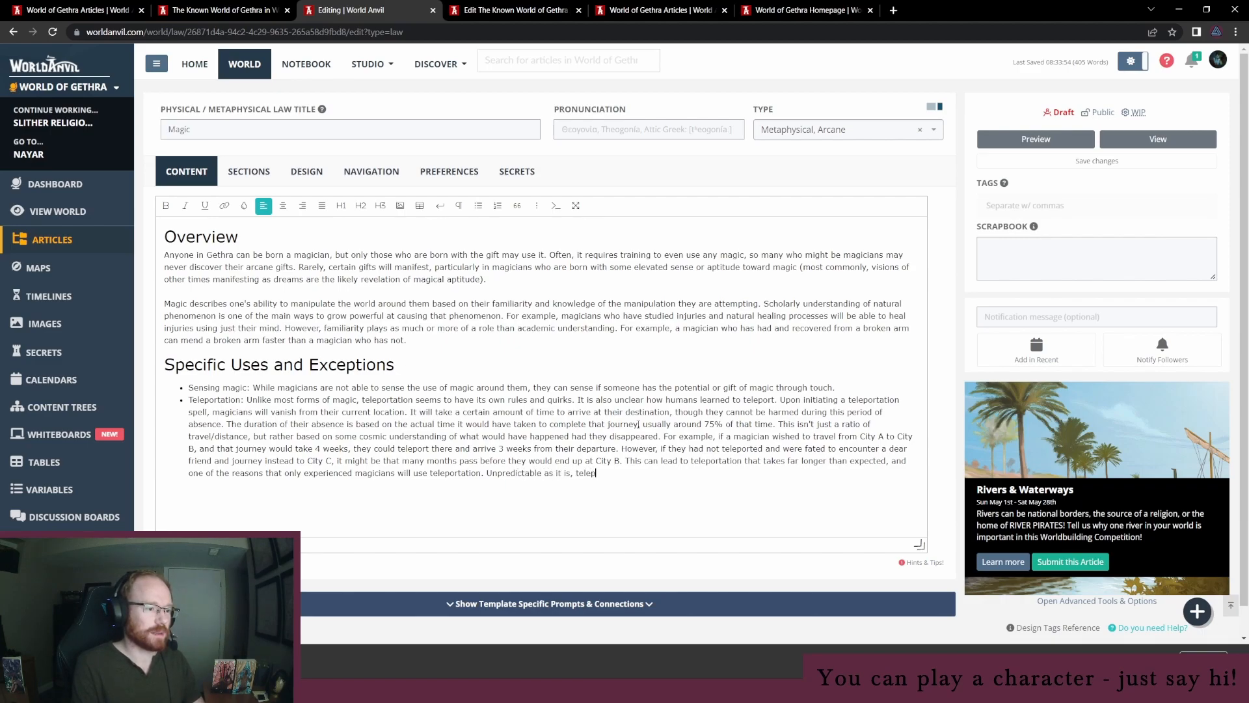
text(orting is still preferable)
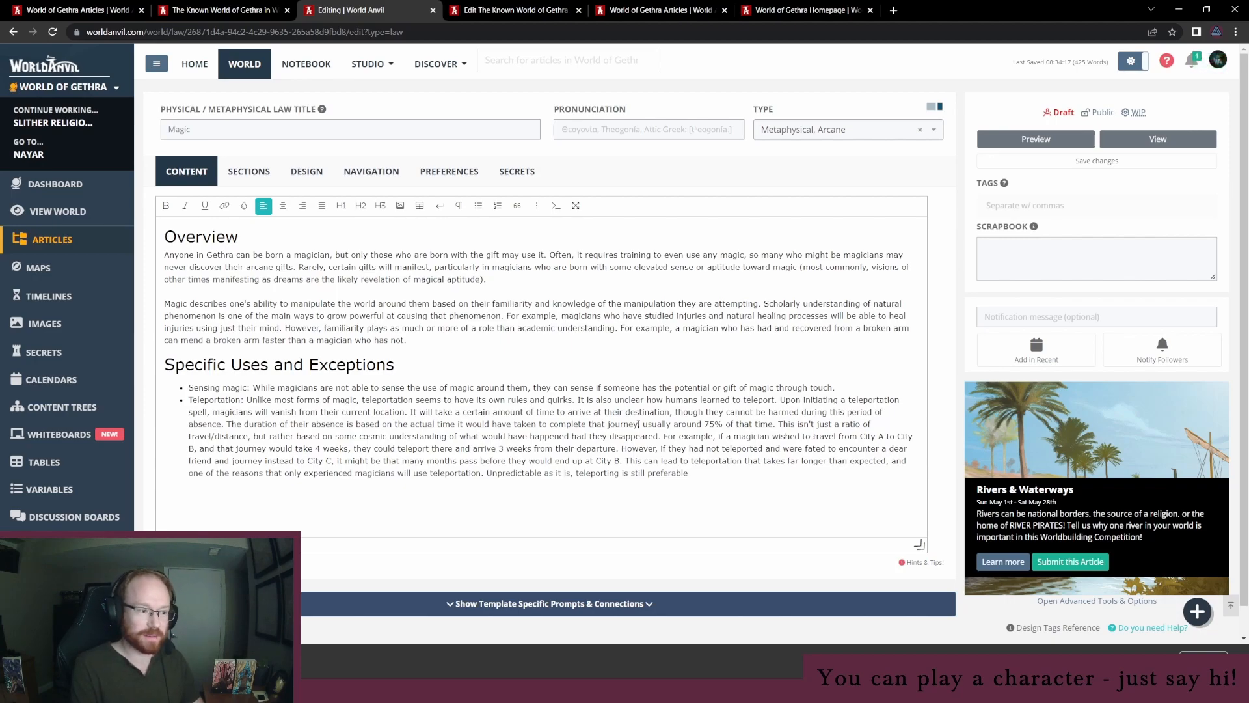
text(to death.)
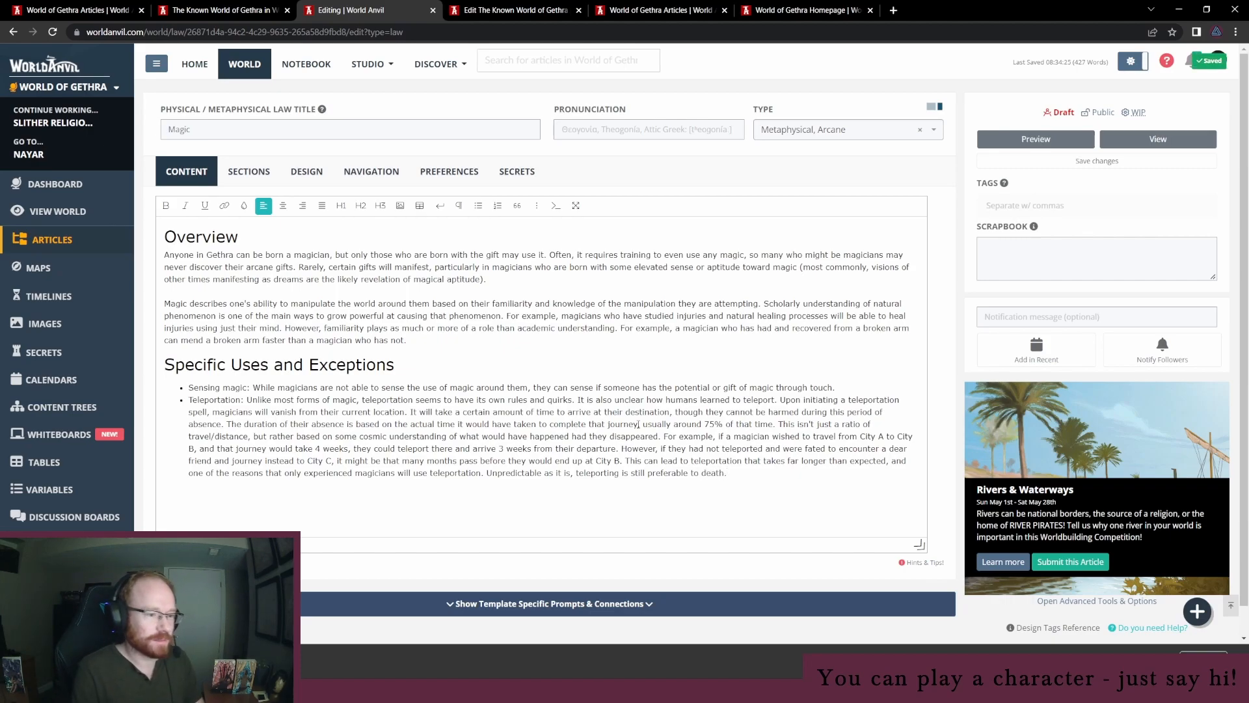
Add "These risks can be mitigated somewhat by magicians training themselves in focus." and begin the next sentence with "If a magician"
text( These risks can be mitigated somehwat)
key(BackSpace)
key(BackSpace)
key(BackSpace)
key(BackSpace)
key(BackSpace)
text(what by magicians training themselves inf )
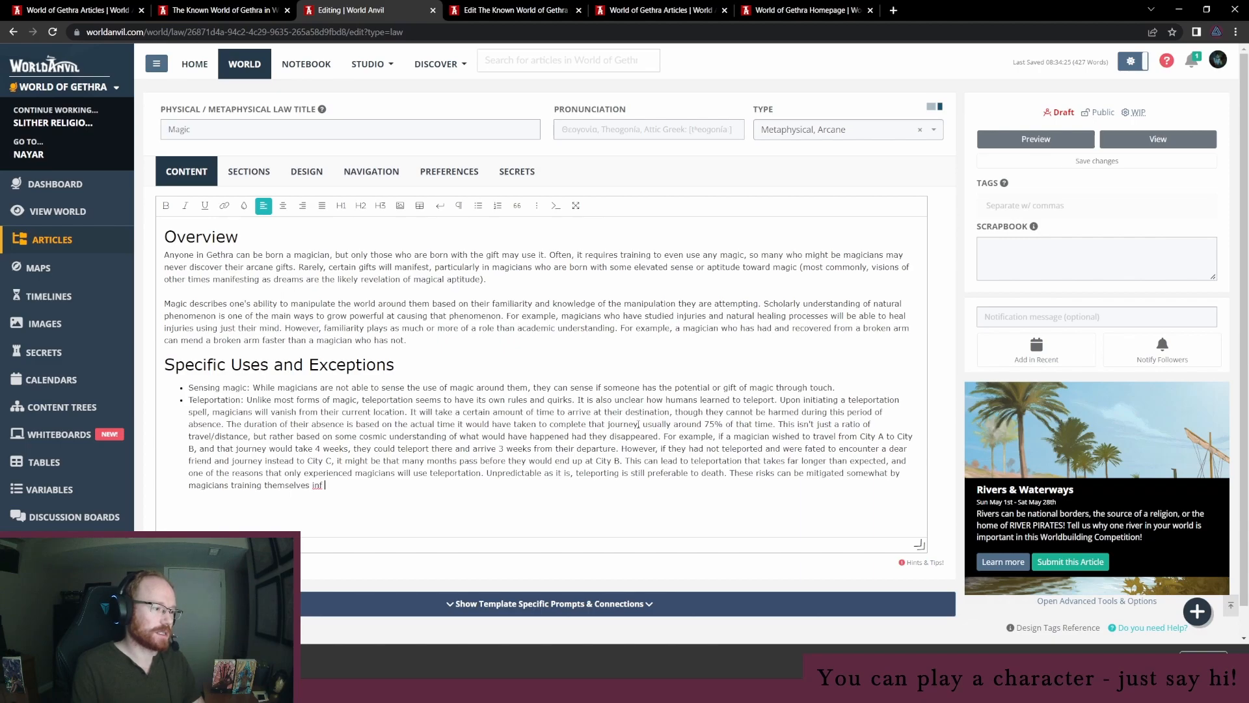
text(ocus. If a magician)
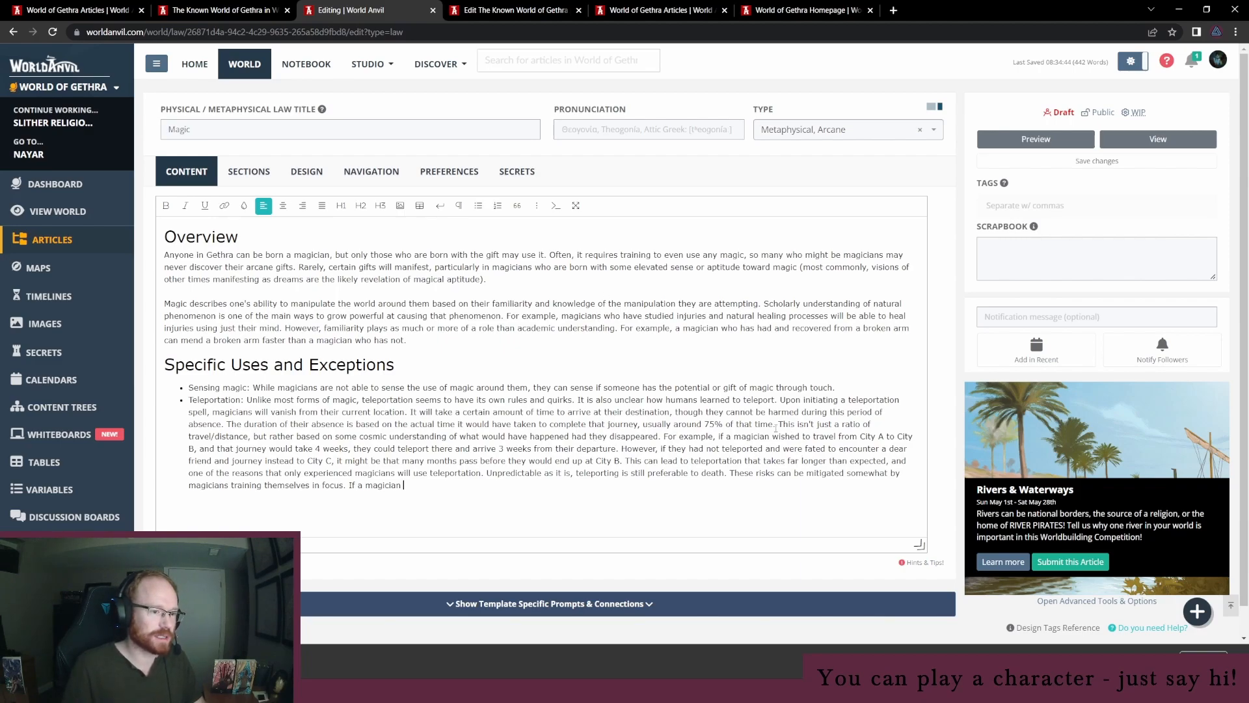
Try to split the Teleportation bullet before "For example" into a separate indented paragraph
click(662, 437)
key(Return)
key(Tab)
click(192, 448)
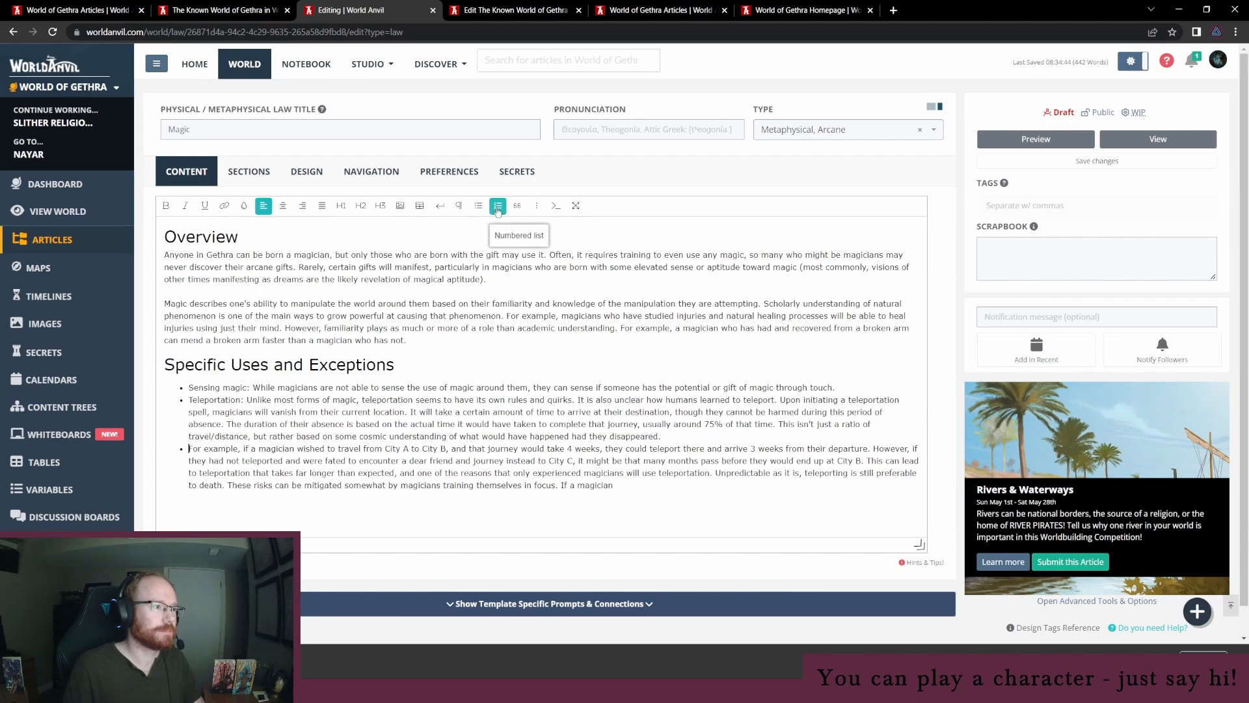
key(BackSpace)
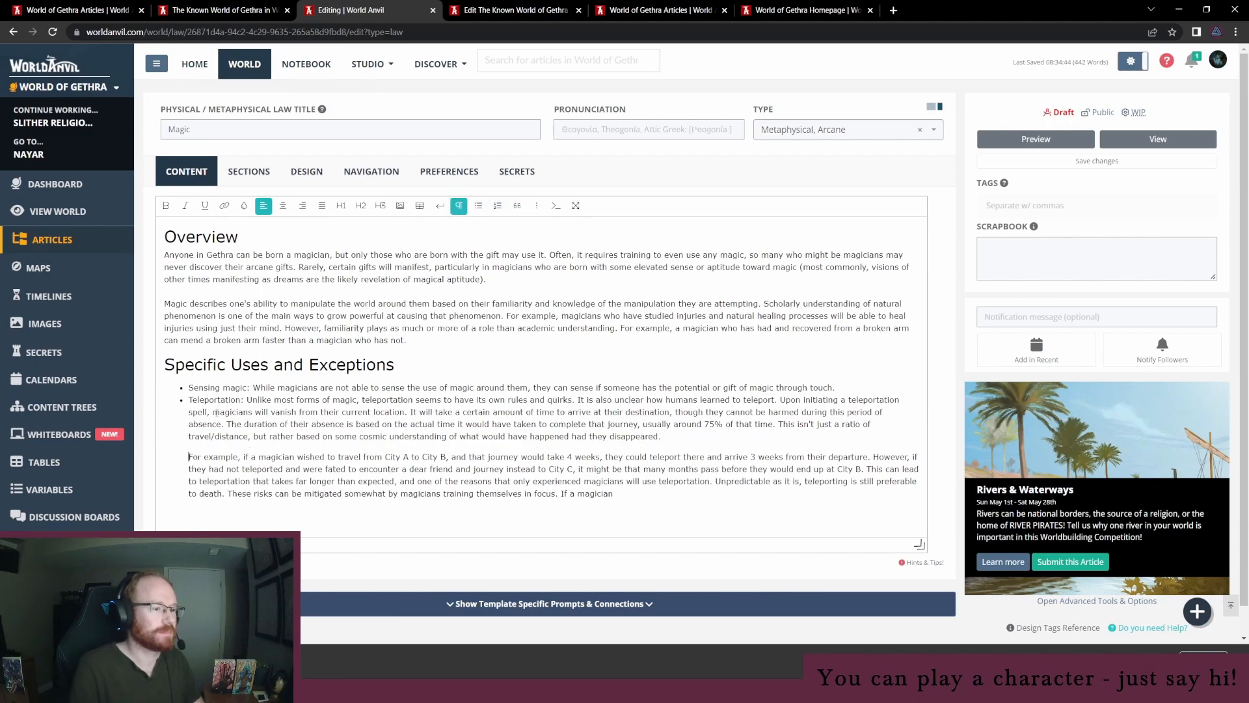
Continue the last sentence with "determines that they will not branch off of their planned journey no matter what happens"
click(443, 483)
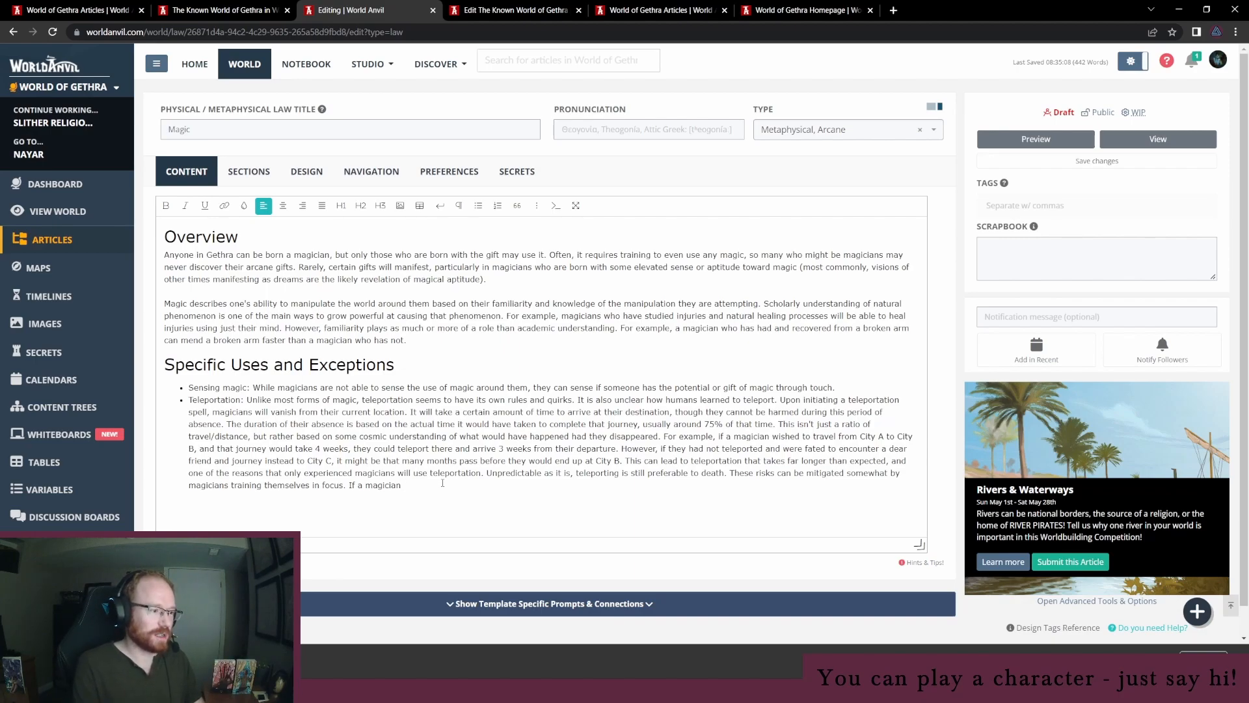
text(termines that they will not )
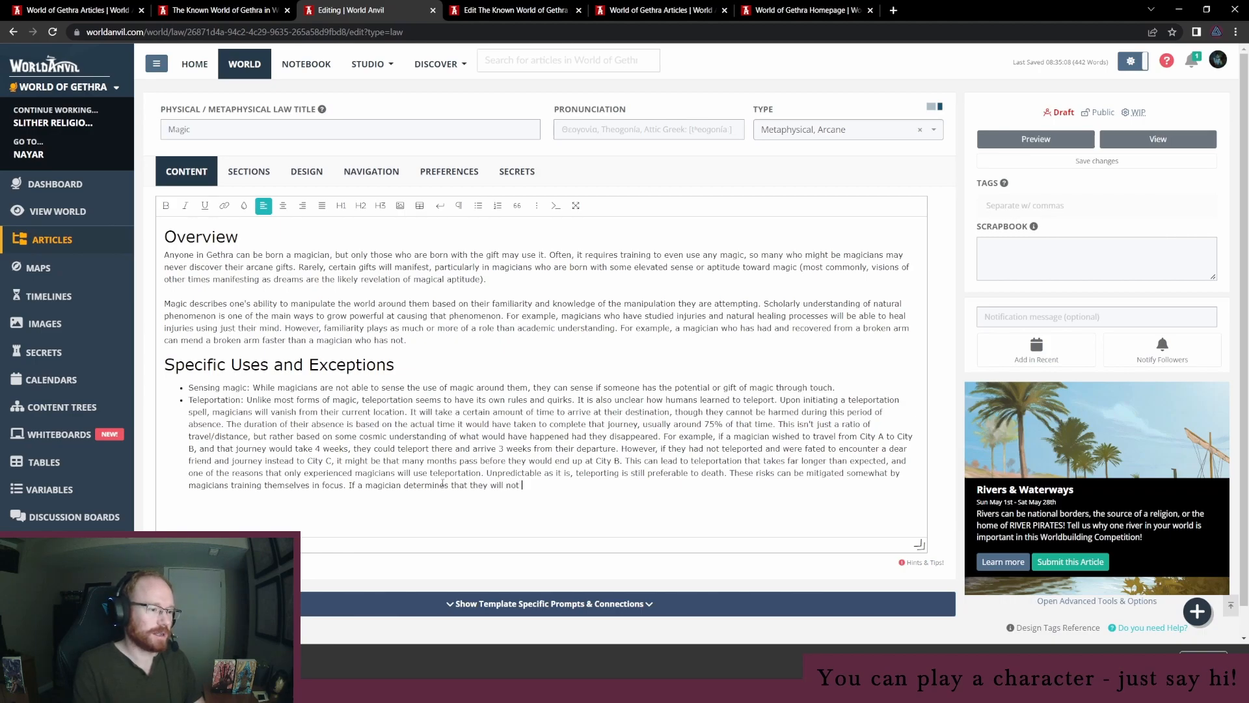
text(branch off )
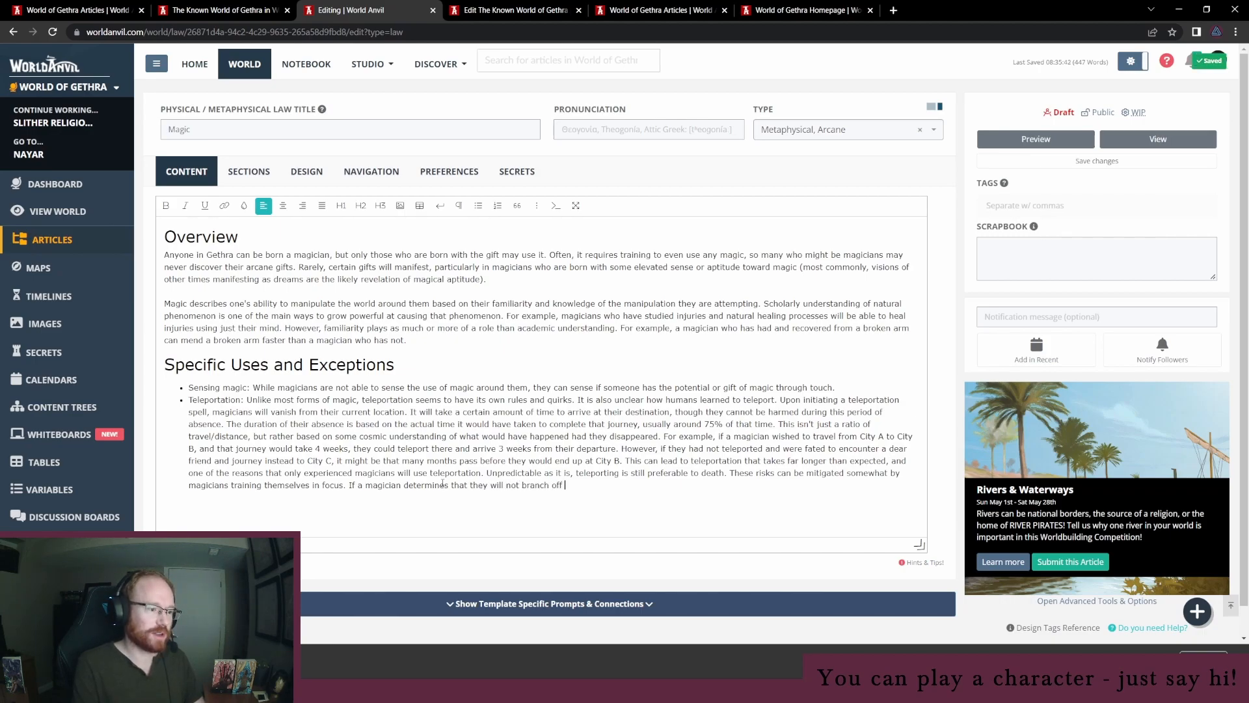
text(of their plan)
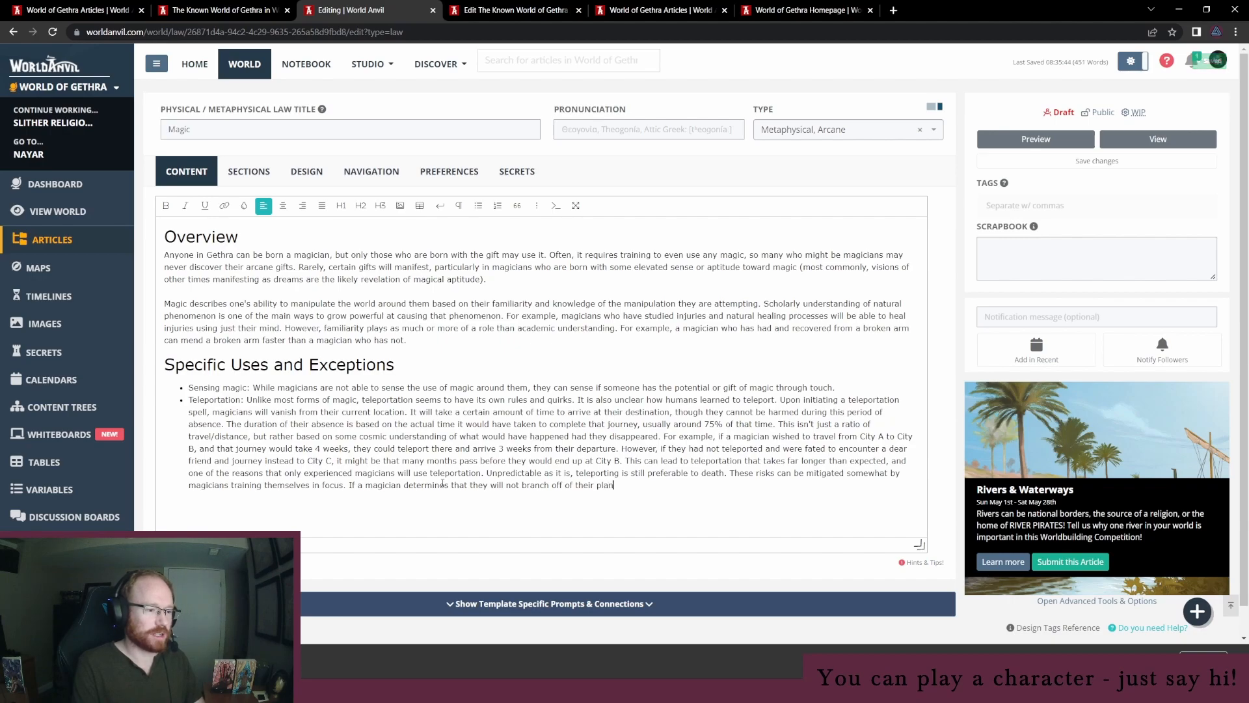
text(ned journey no)
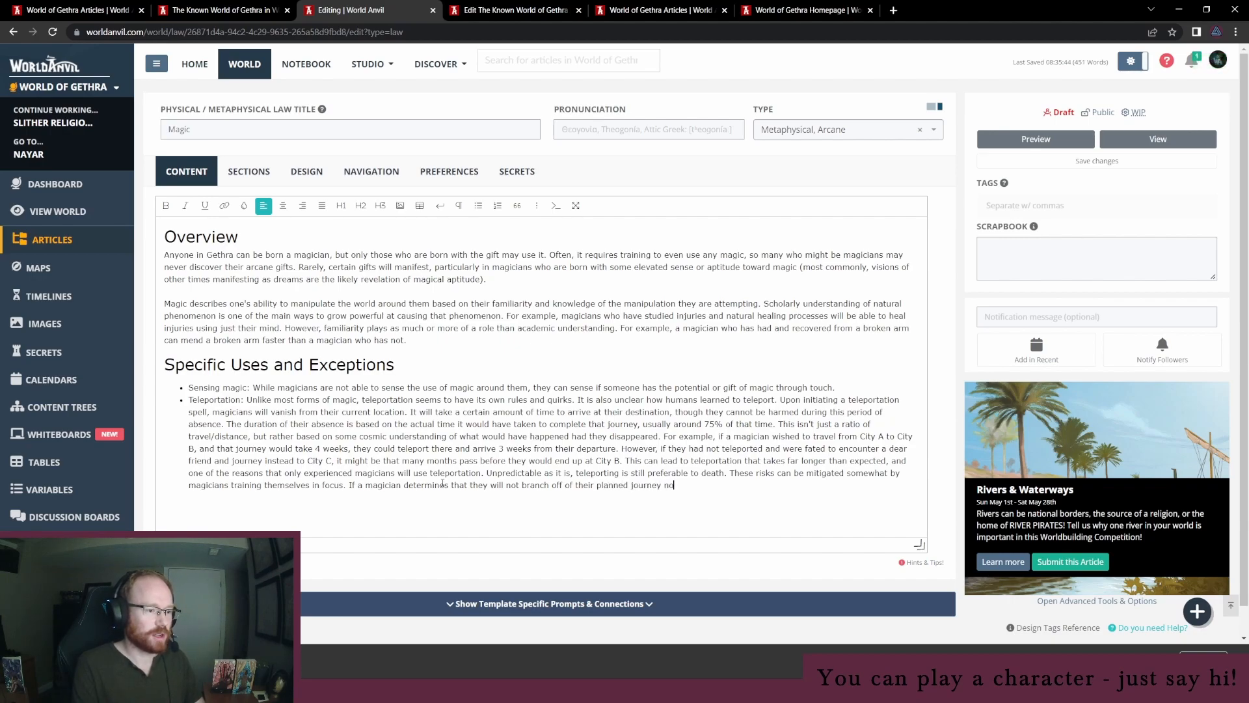
text( matter what happen)
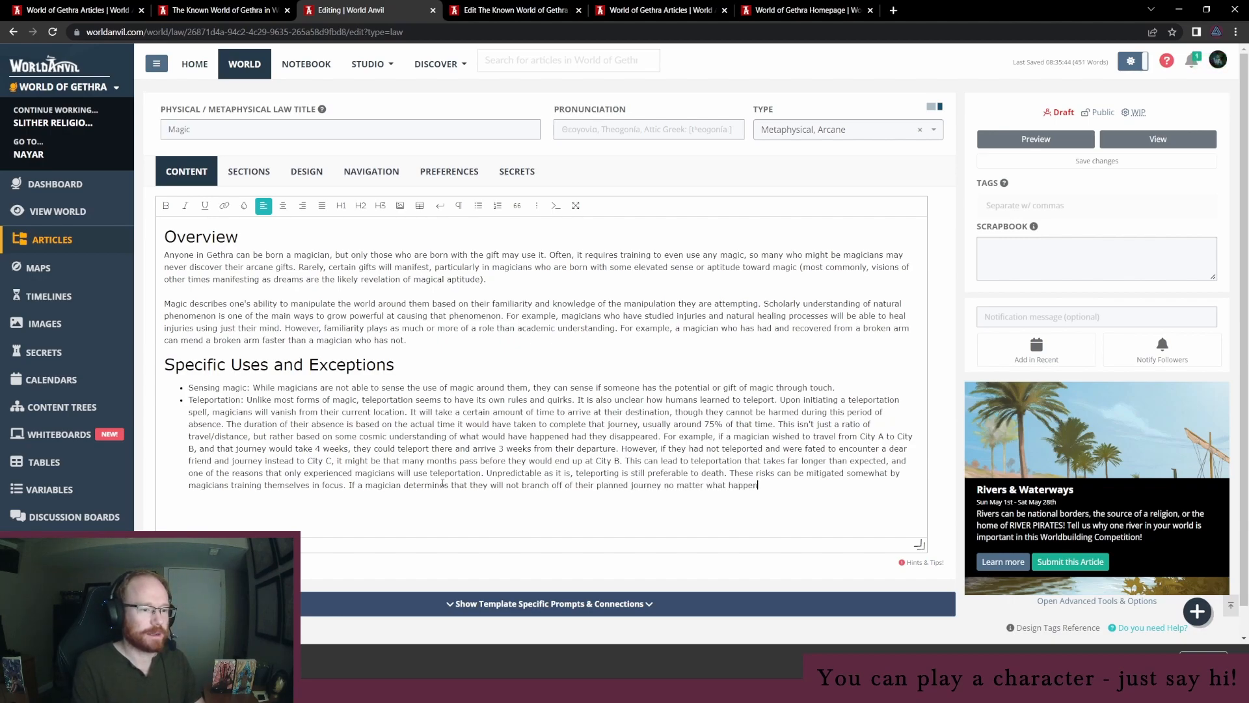
Complete the sentence with "its unlikely to take longer than expected due to factors within their control." and begin the next with "However, no amount of focus"
text(s, its unlikely)
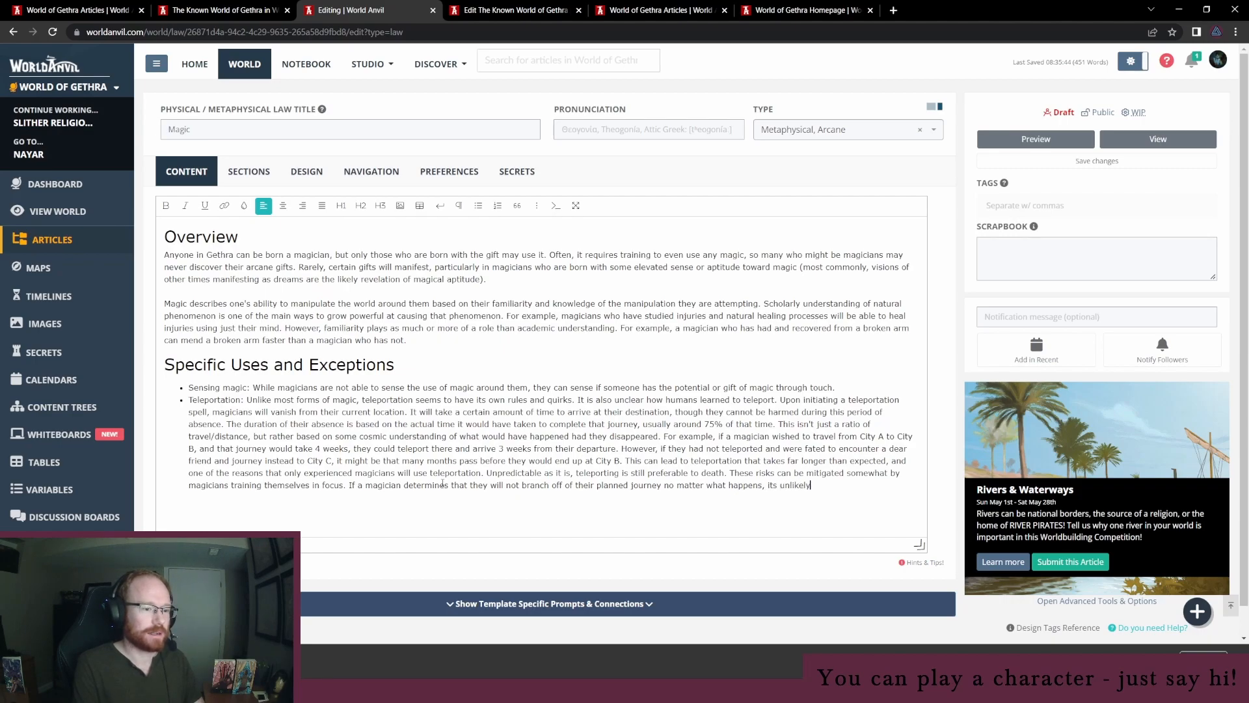
text( to take longer than )
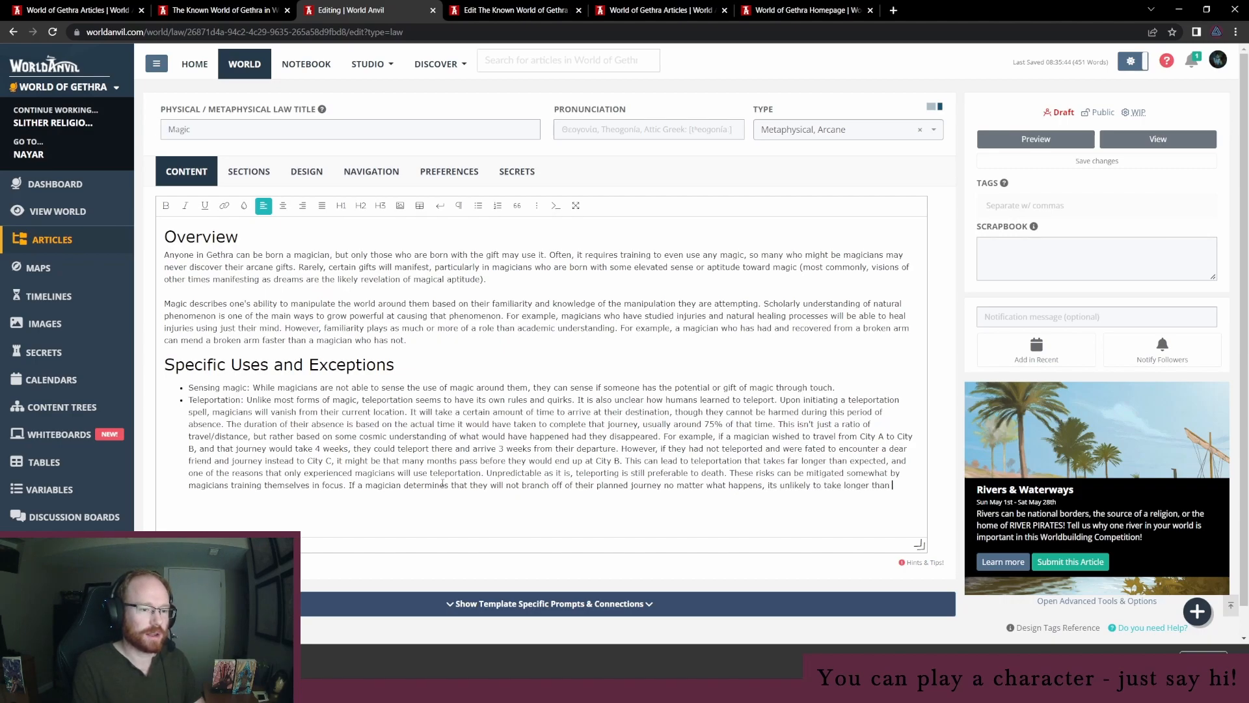
text(expected due to f)
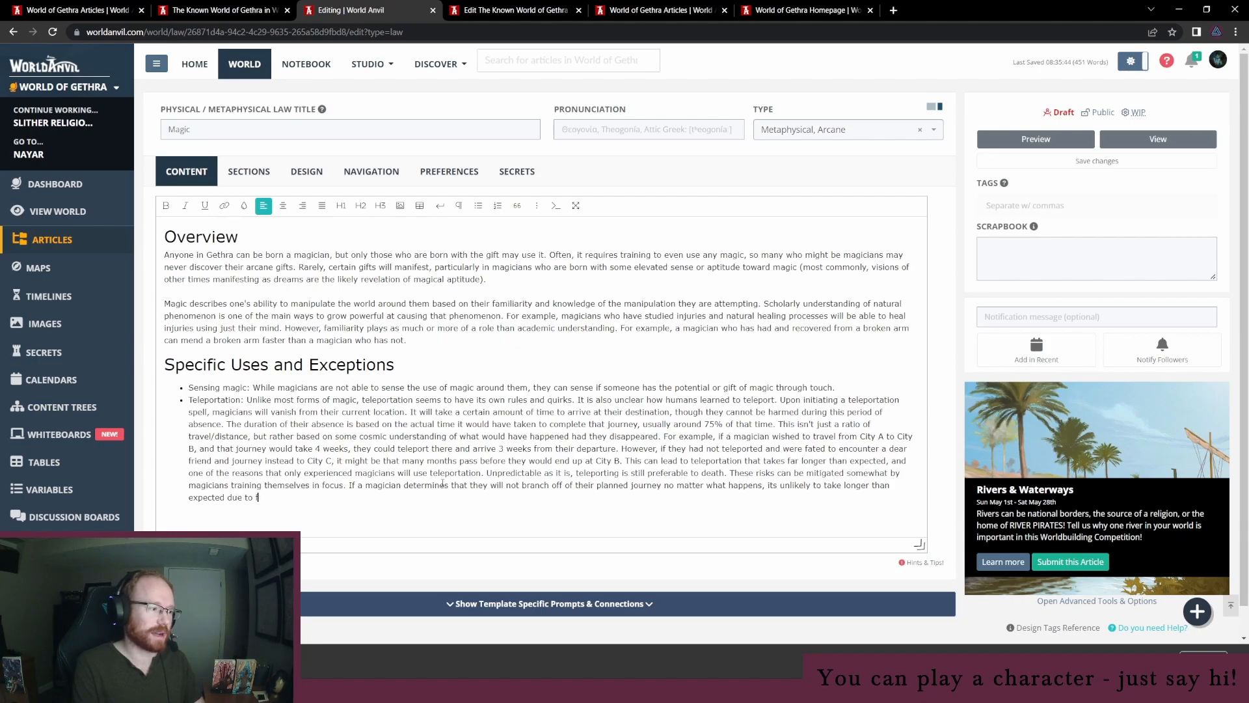
text(actors within their c)
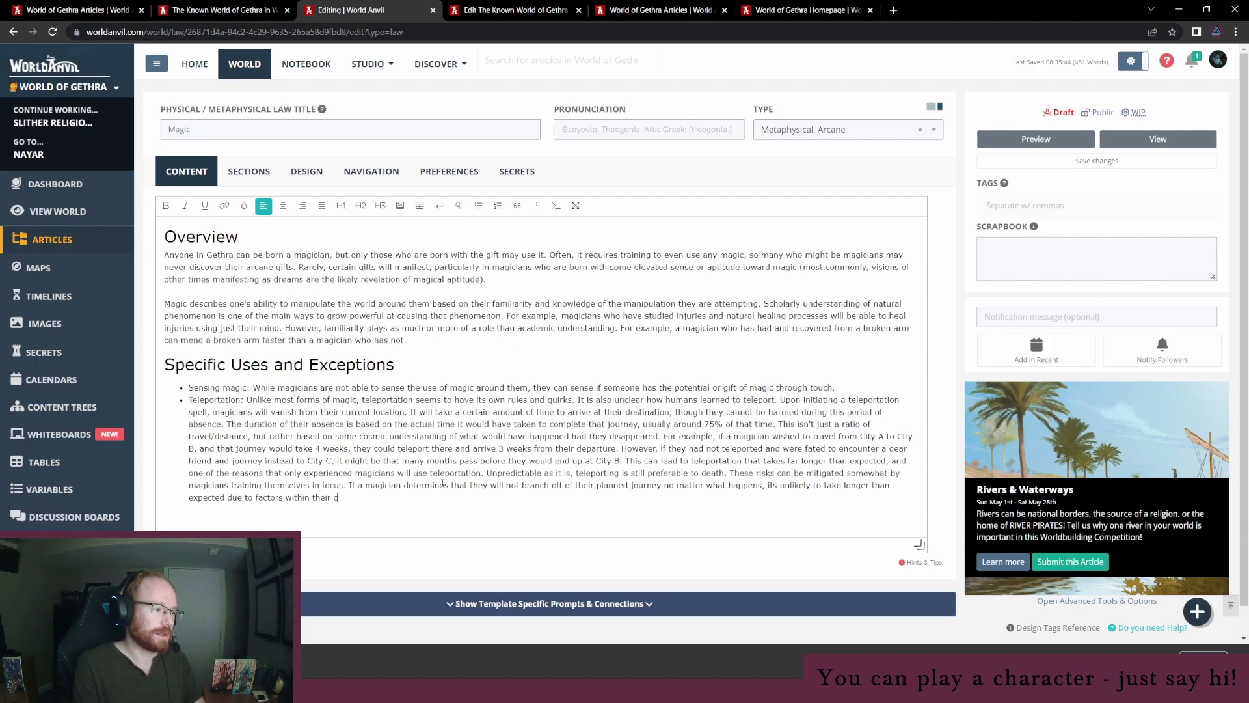
text(ontrol. However, no amount of foc)
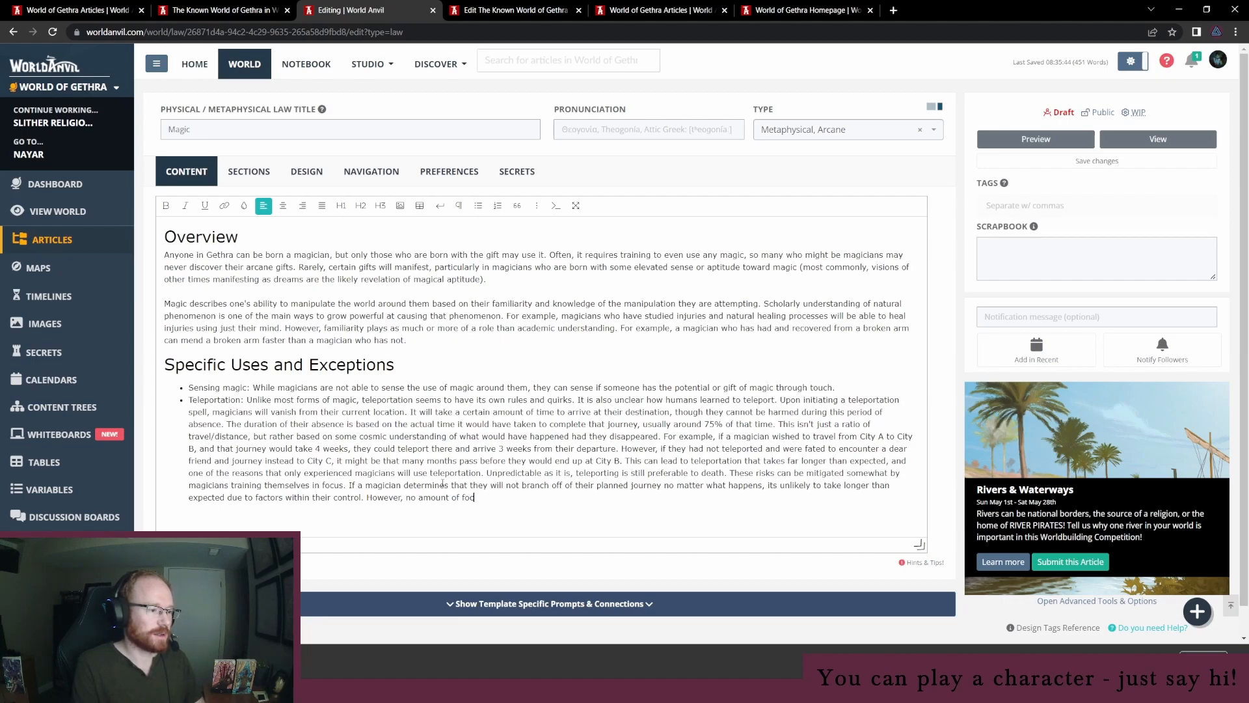
Continue the sentence about focus with "can govern factors outside of one's control"
text(us can go)
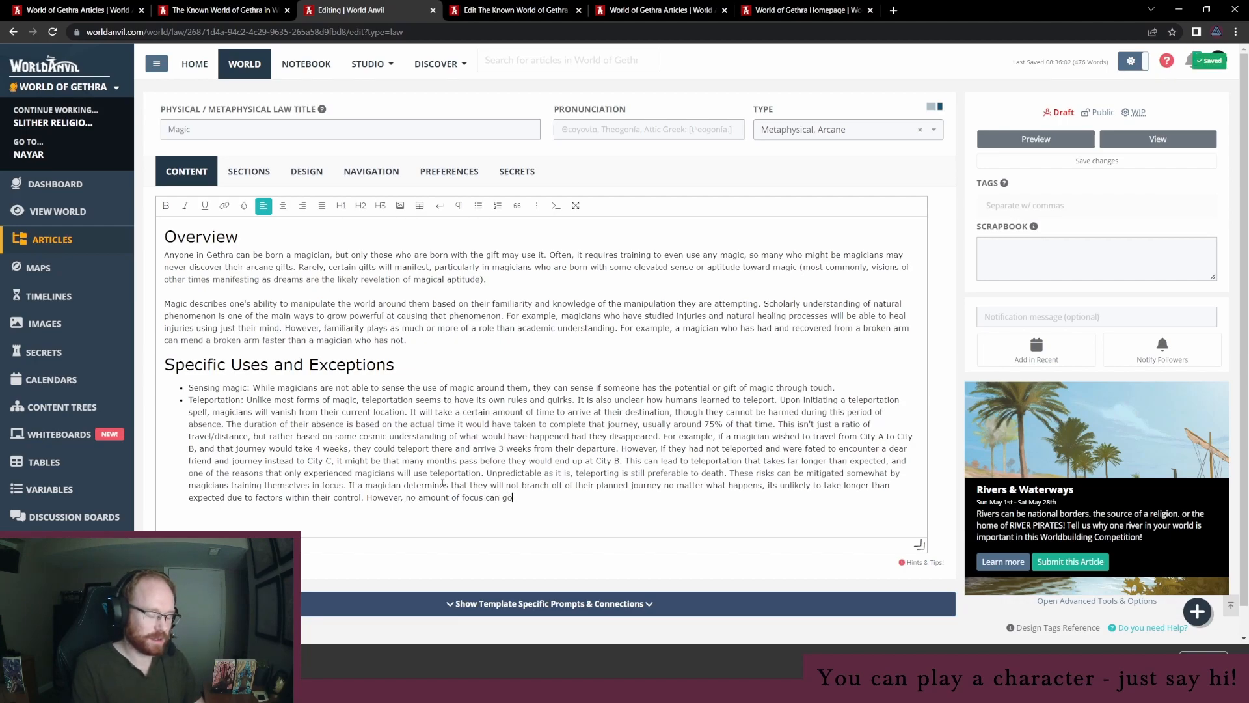
text(vern fac)
key(BackSpace)
text(factors )
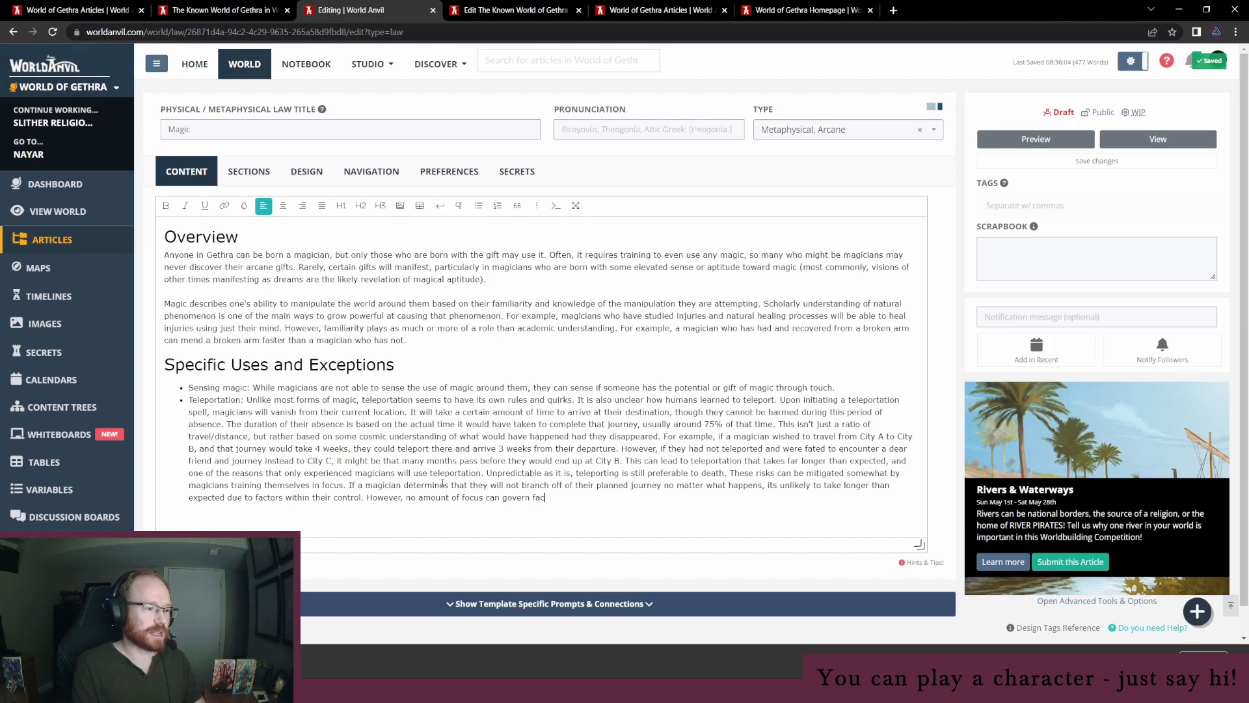
text(outside of one's control 9su)
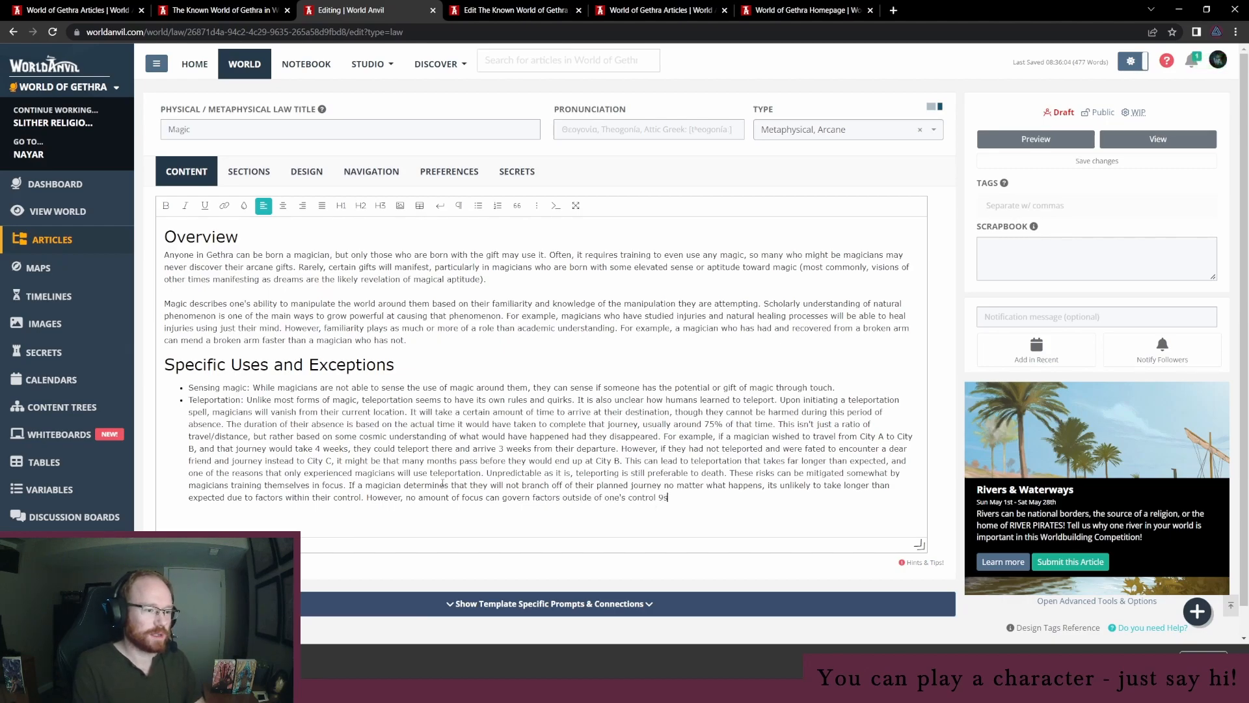
key(BackSpace)
key(BackSpace)
key(BackSpace)
After "factors outside of one's control", open a parenthetical example reading "(such as a storm throwing a ship off course"
text((such as a storm.)
key(BackSpace)
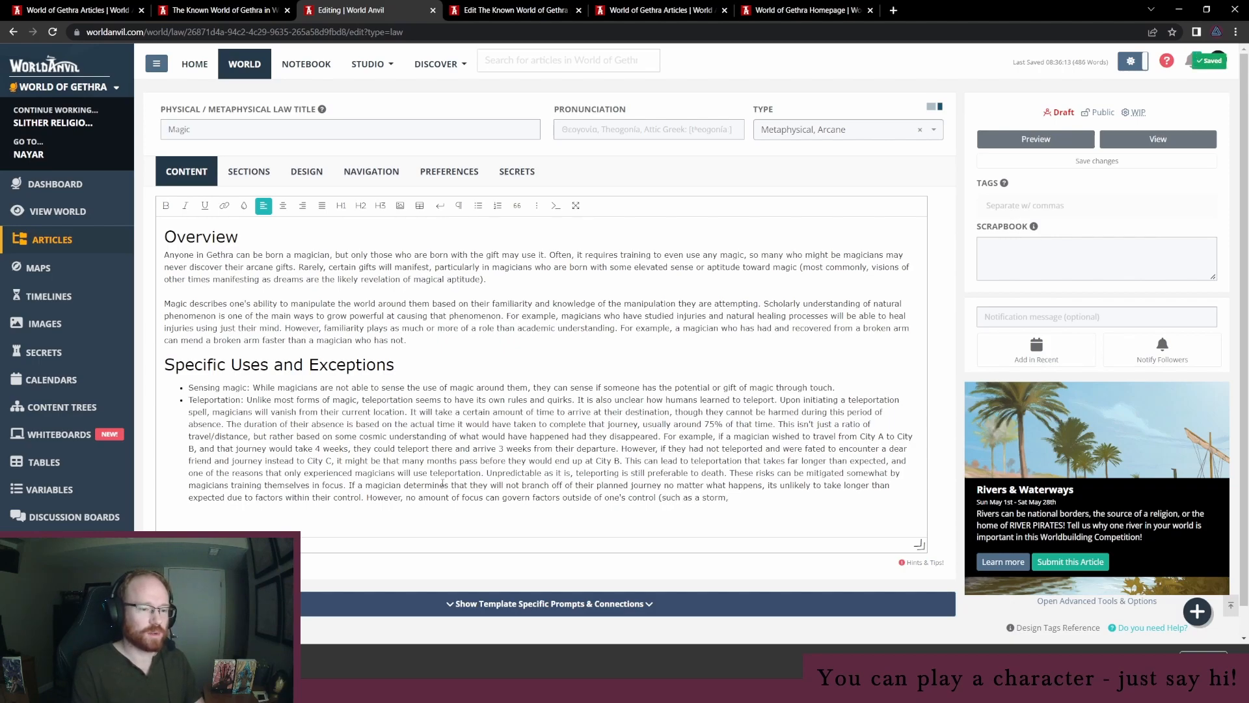
text(throwing a shi)
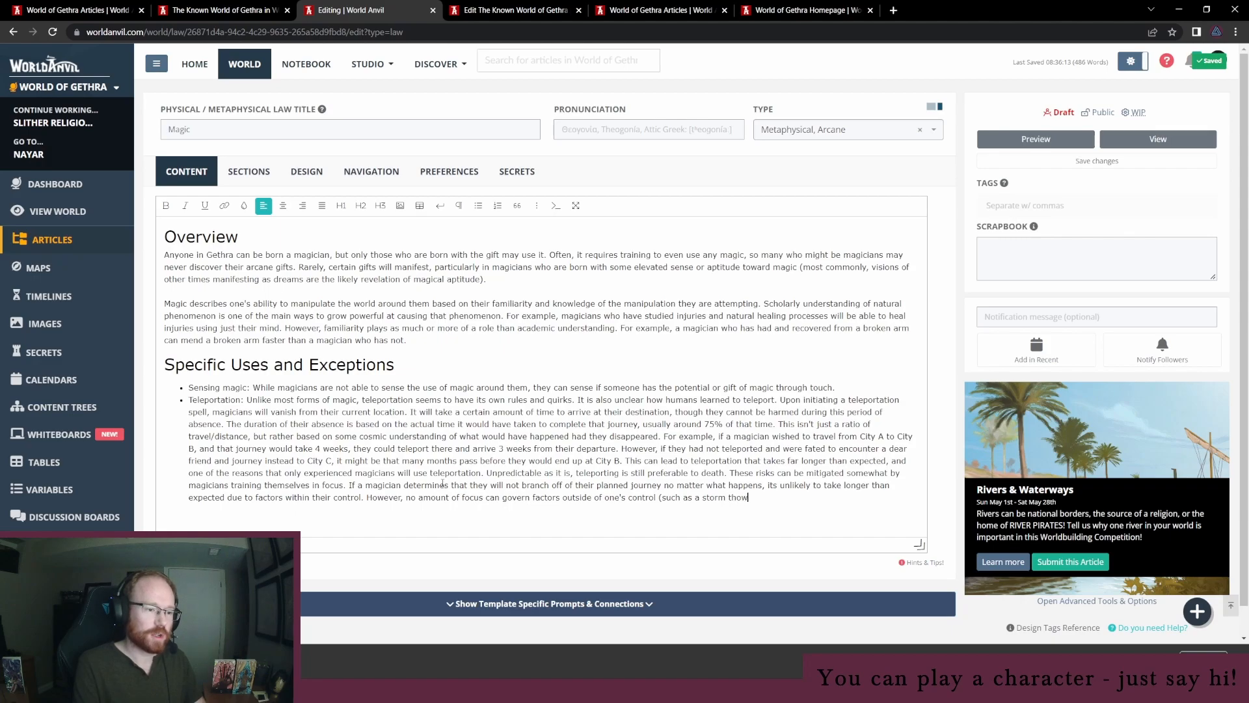
text(p of)
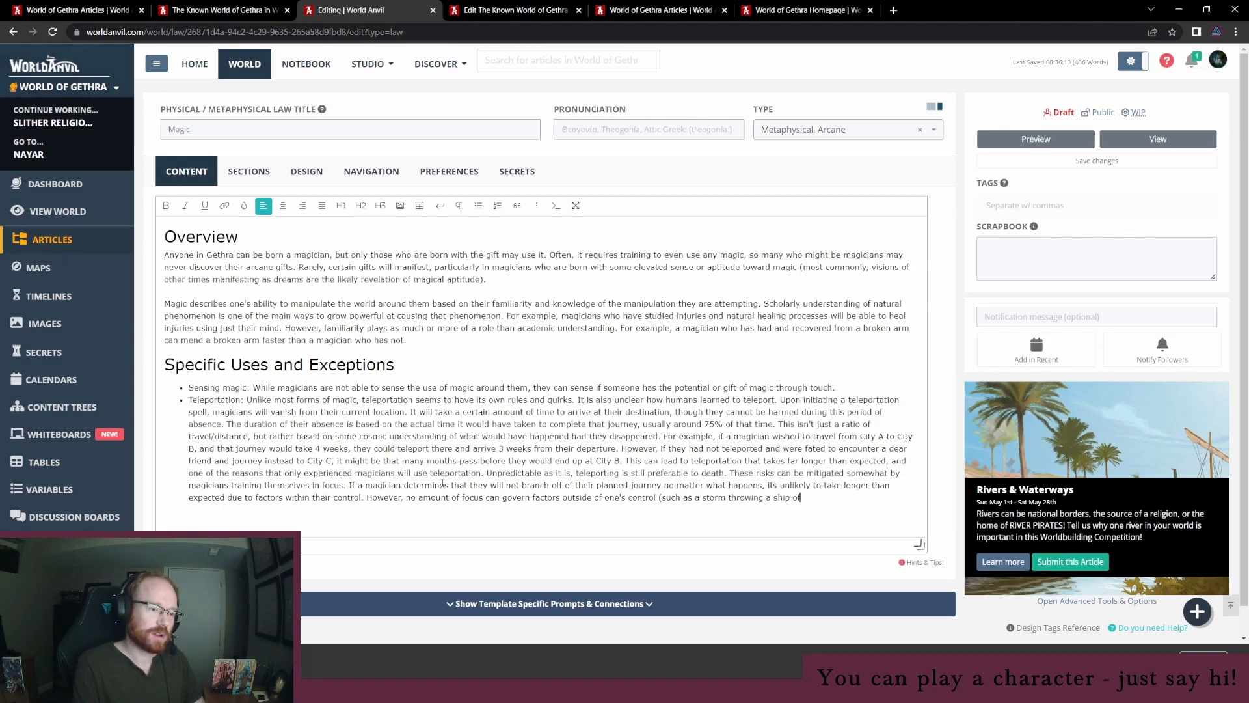
text(f course)
Finish the parenthetical examples with ", another natural disaster, or some other barrier)."
text(, a na)
key(BackSpace)
key(BackSpace)
key(BackSpace)
text(nother)
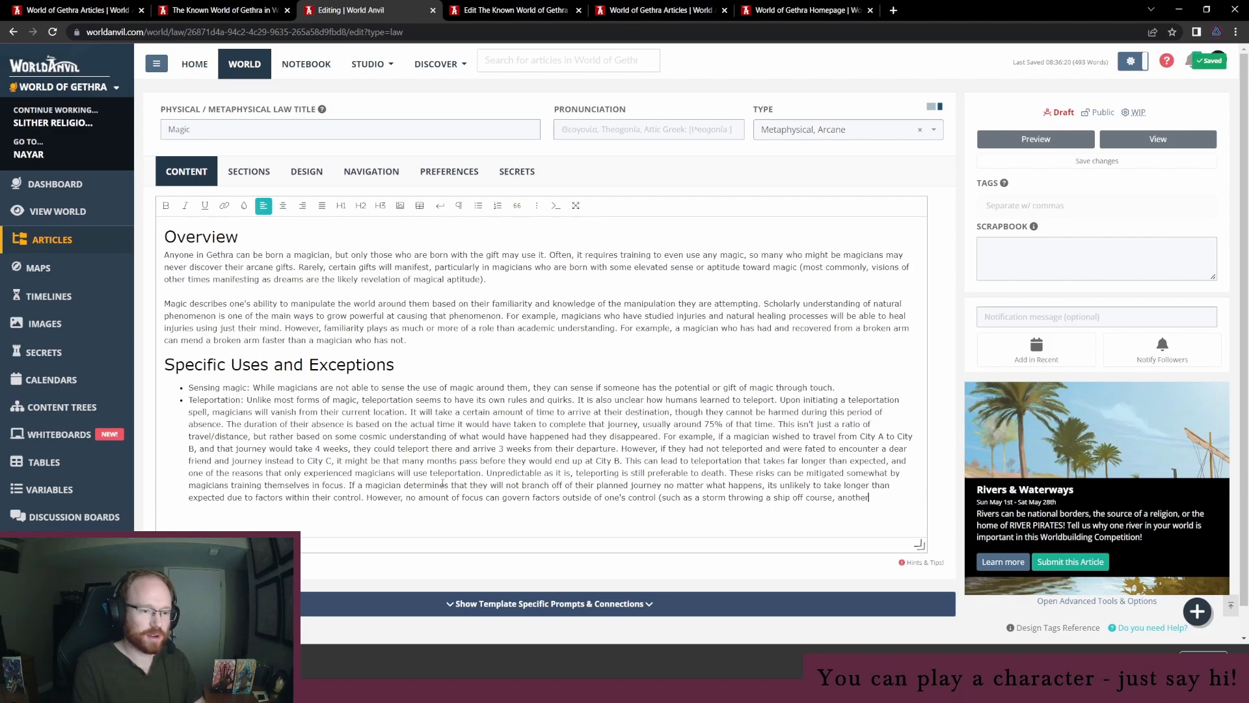
text( natural disas)
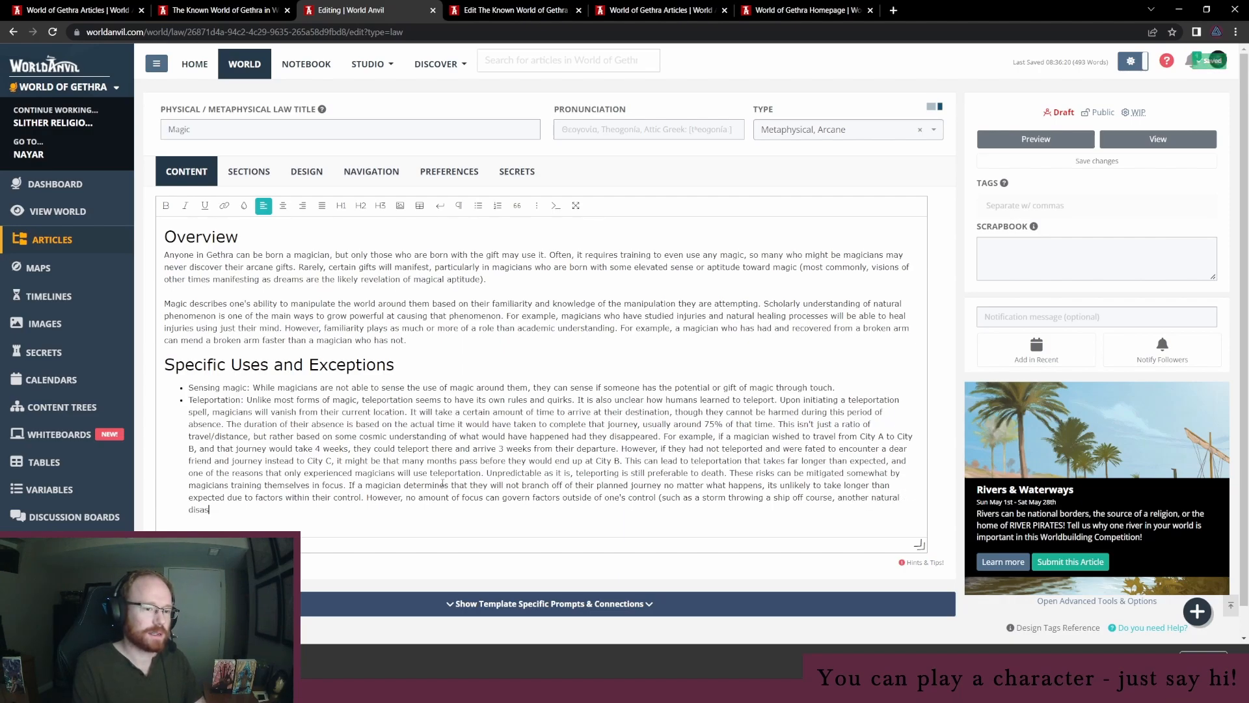
text(ter, or some other b)
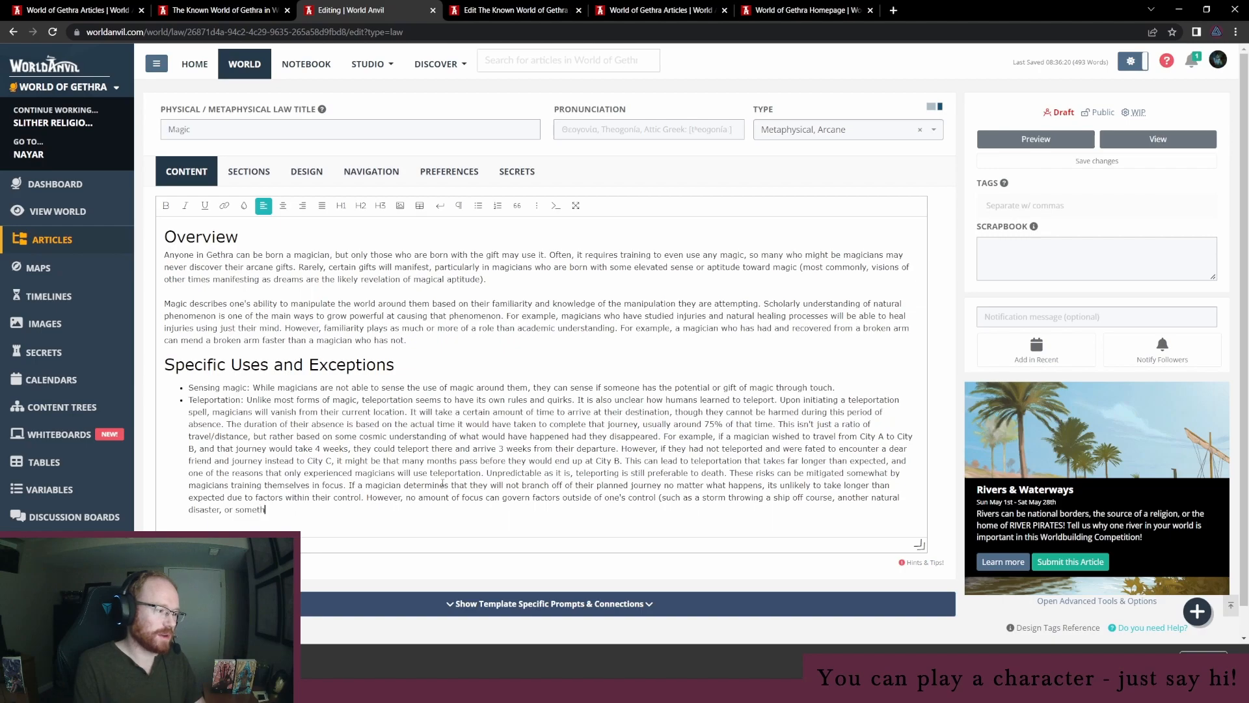
text(arrier)
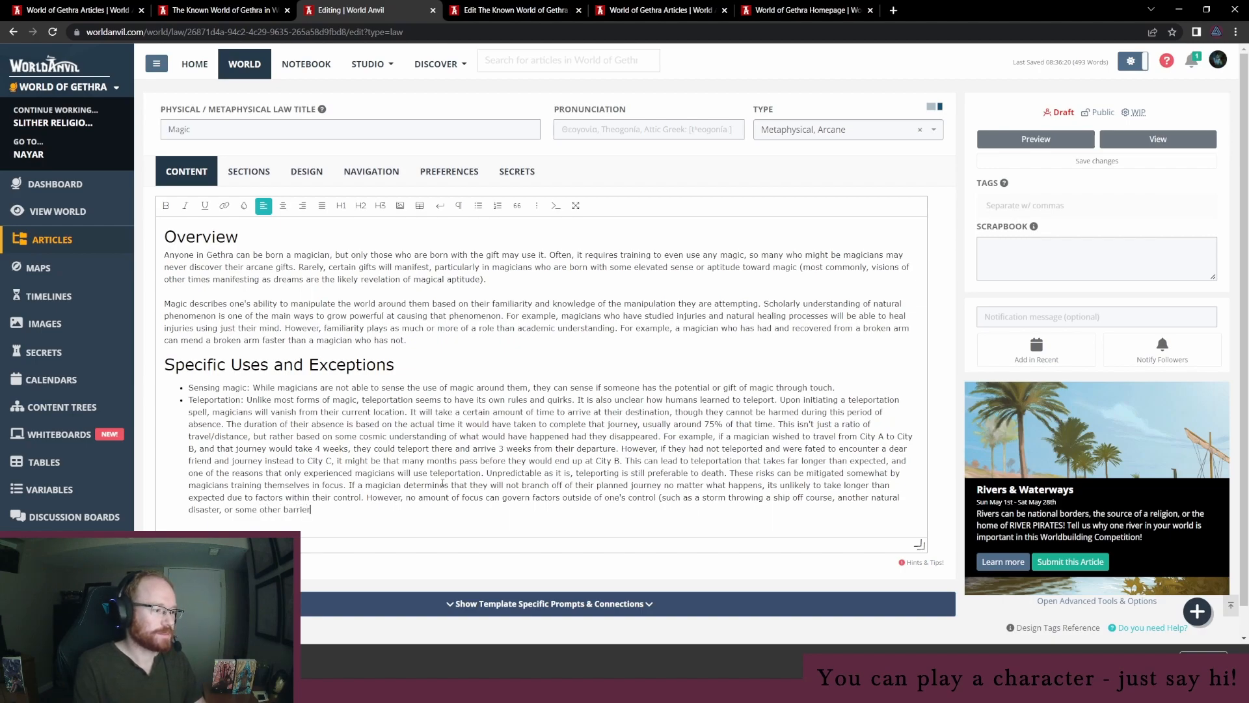
text().)
Try to start a separate indented paragraph beneath the Teleportation bullet
key(Return)
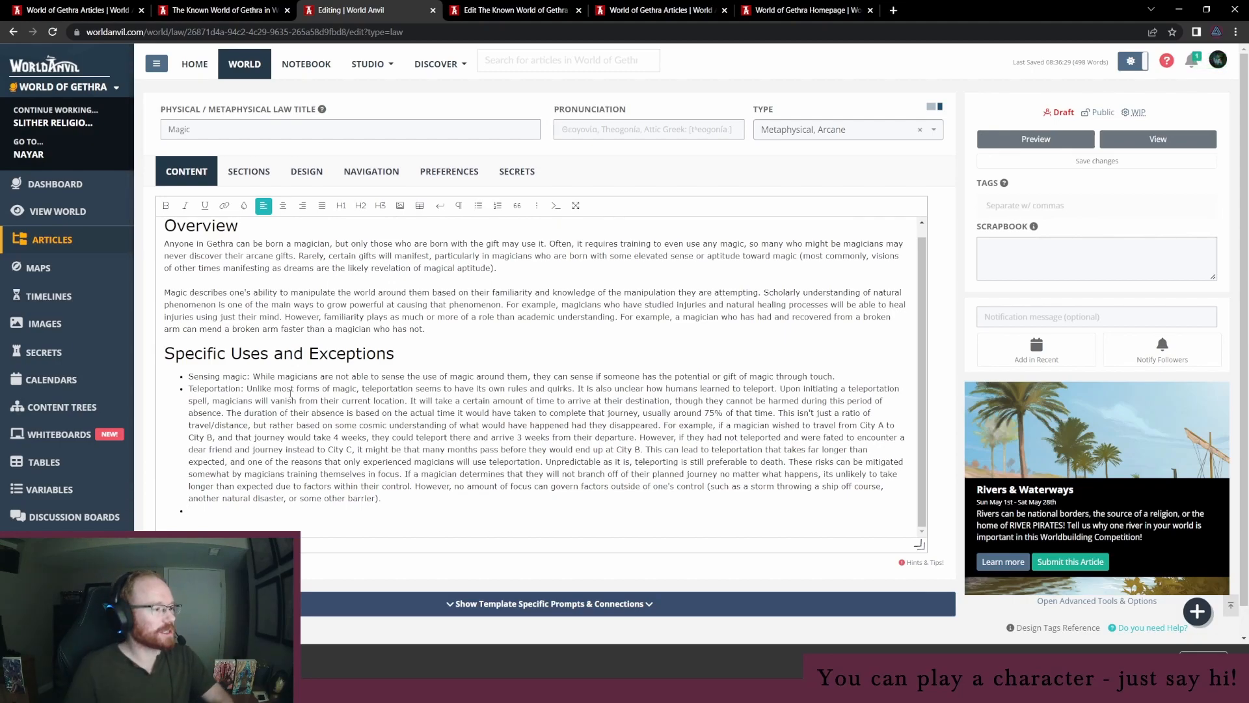
click(537, 206)
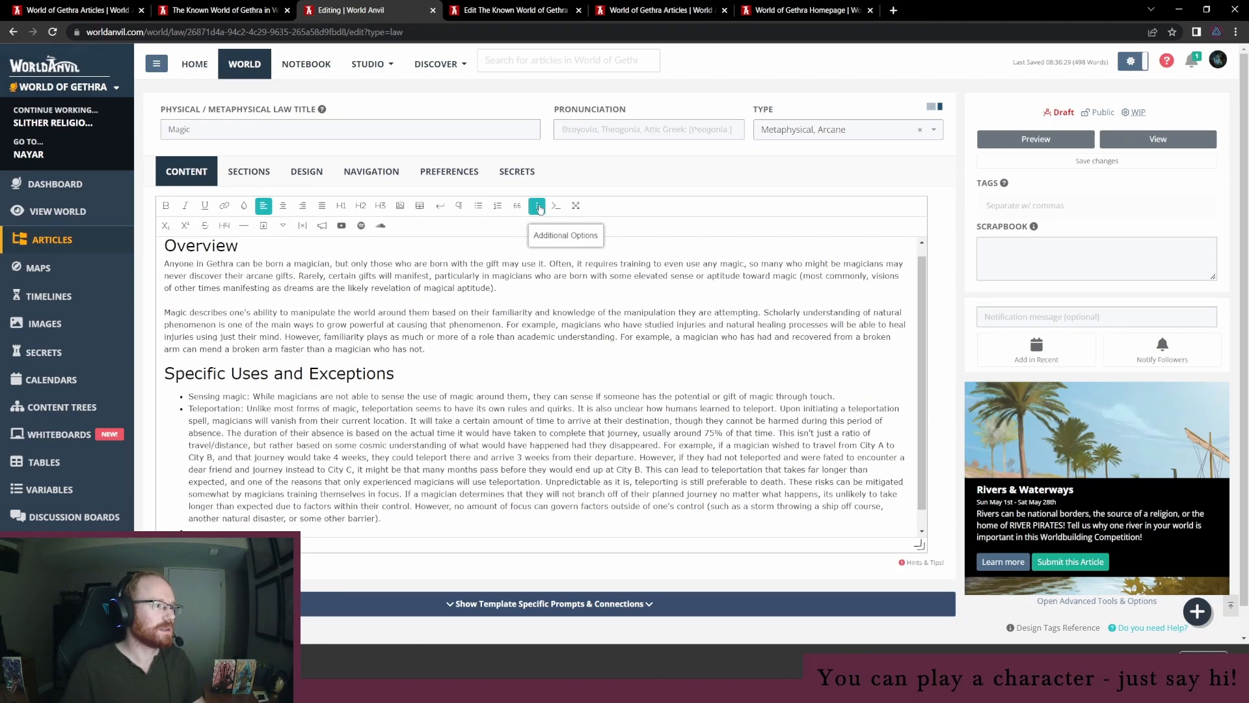
click(537, 207)
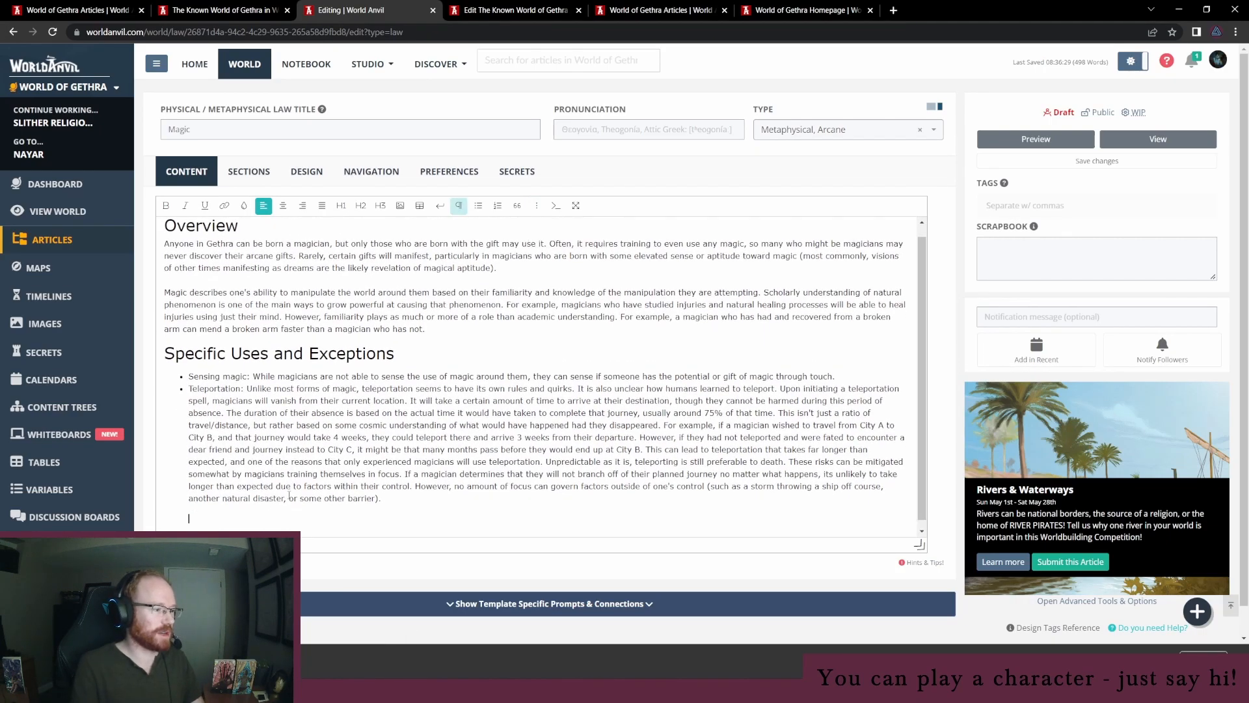
key(BackSpace)
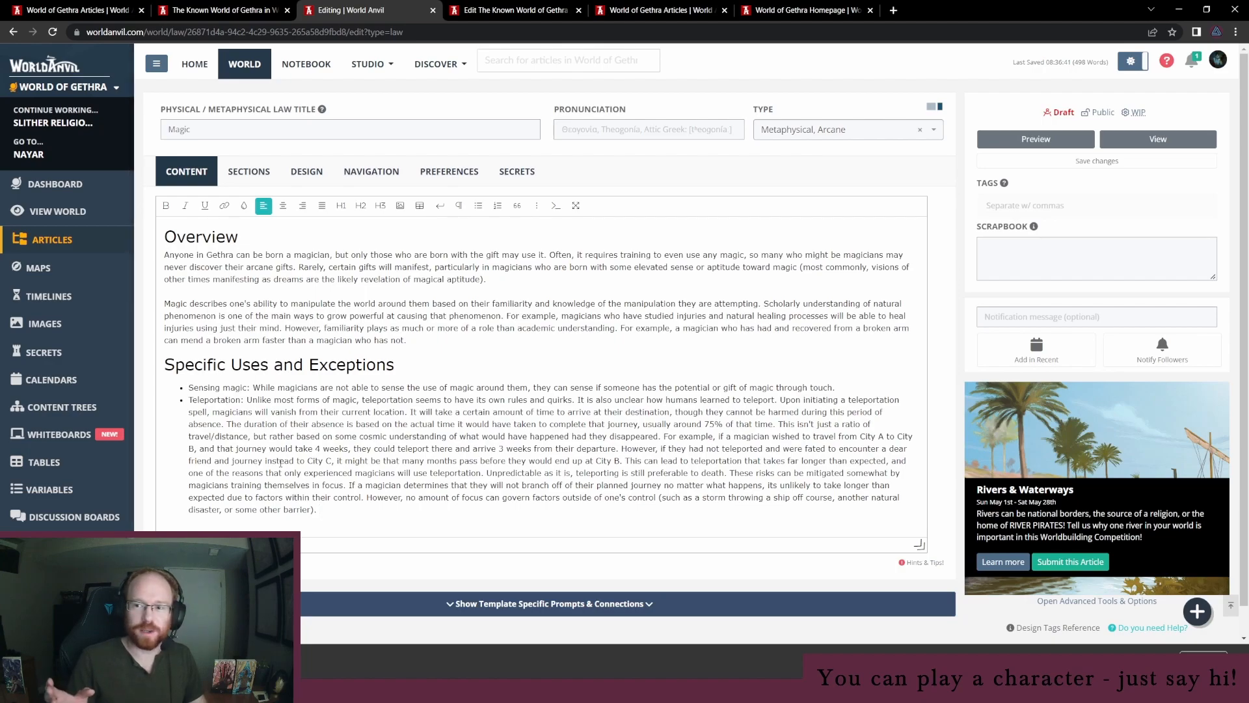
Begin the bullet's next sentence with "Should a teleporter be destined to never arrive at their destination, they will instead"
text(Should a sp)
text(ell)
key(BackSpace)
key(BackSpace)
key(BackSpace)
key(BackSpace)
key(BackSpace)
text(teleport )
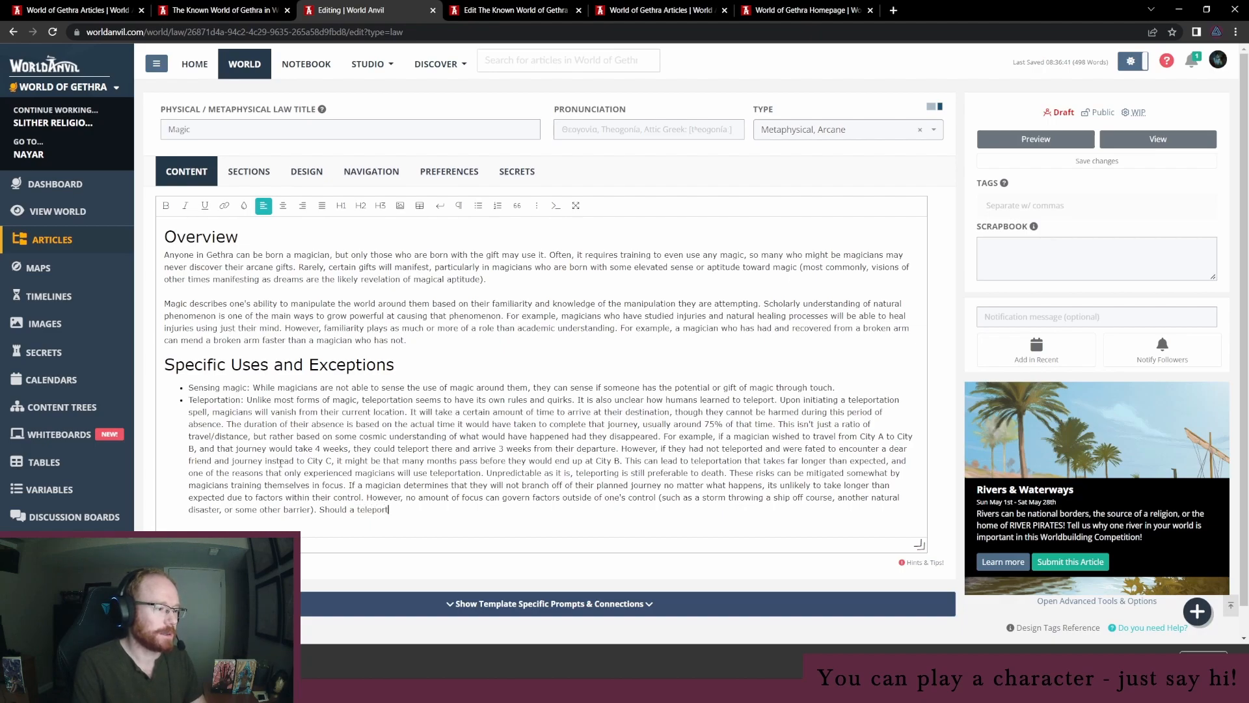
text(er )
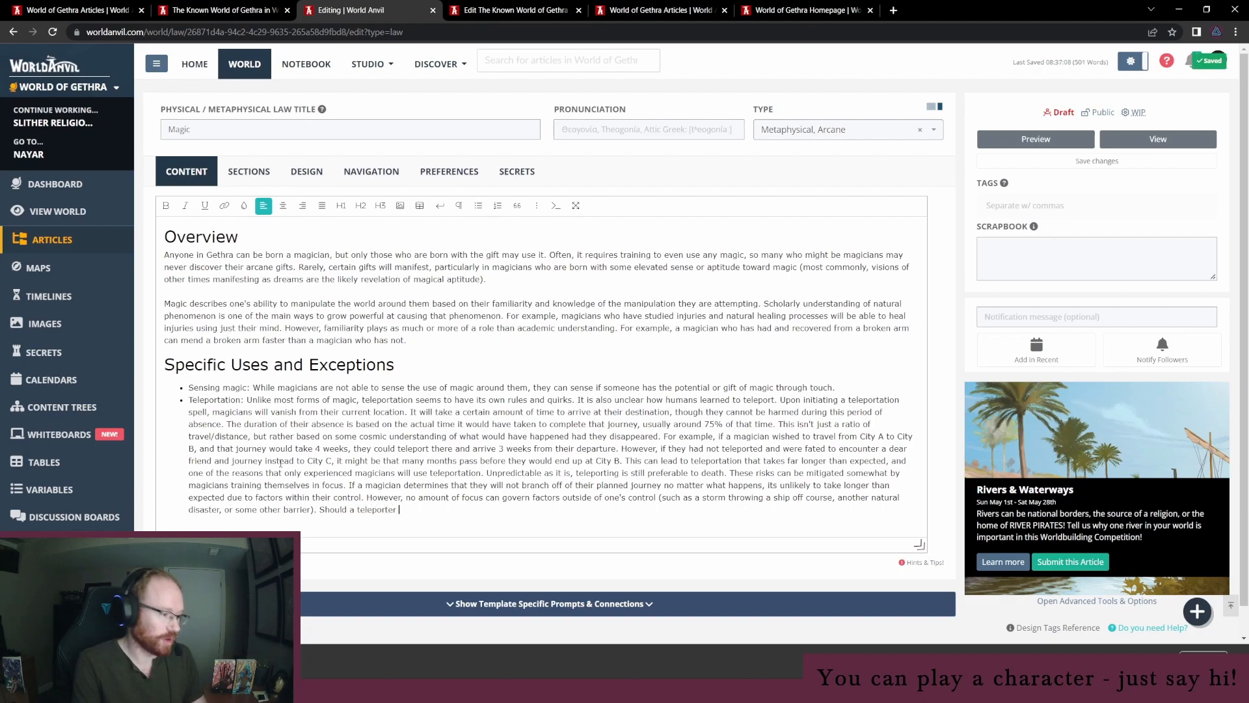
text(be destined to never)
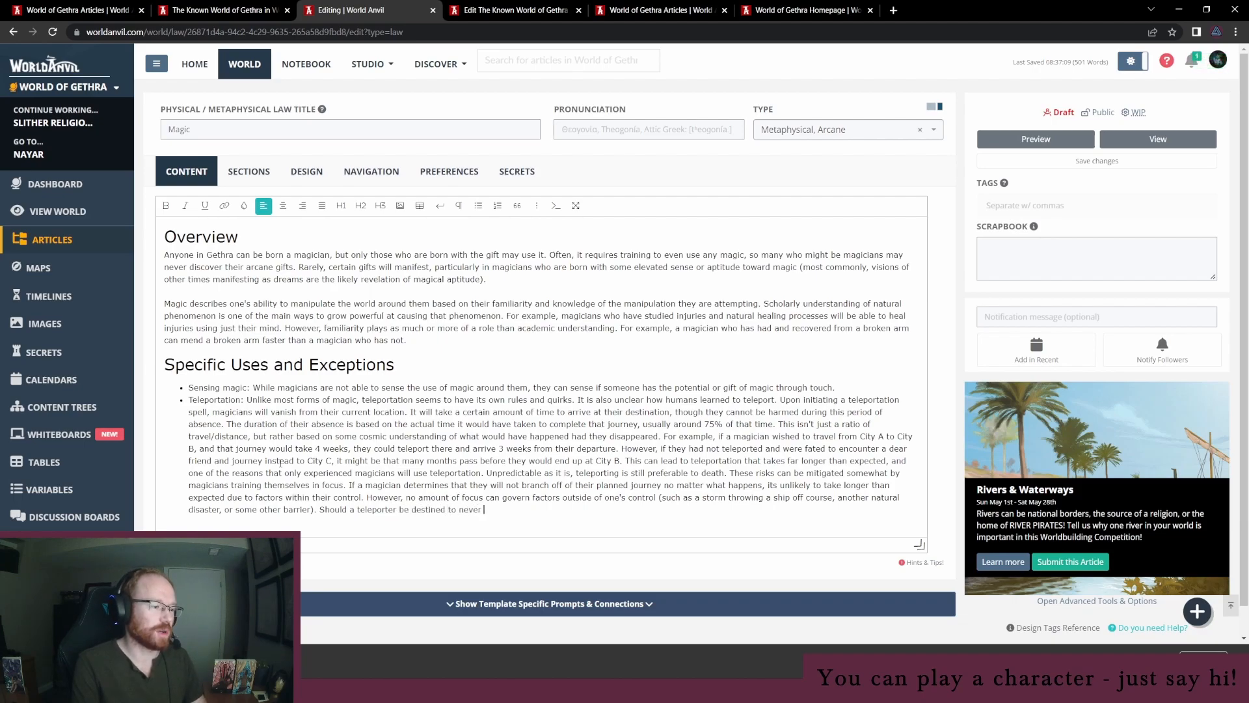
text( arrive at their des)
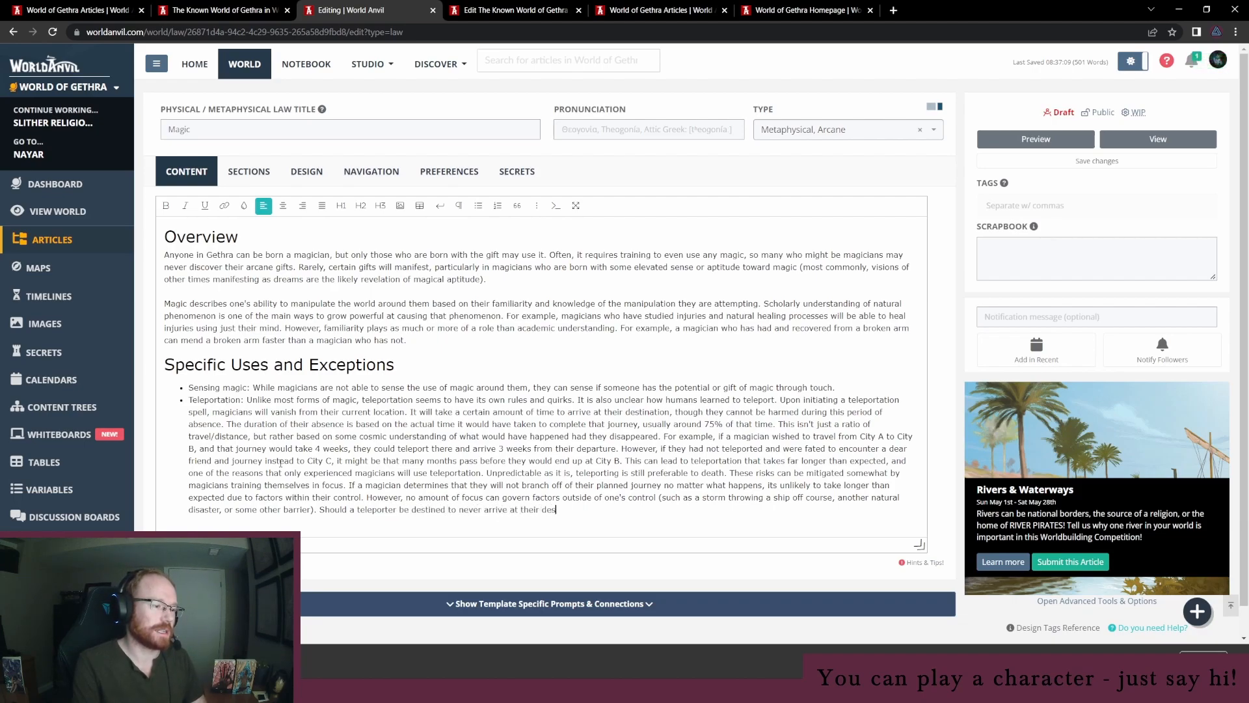
text(tination, they will instead be)
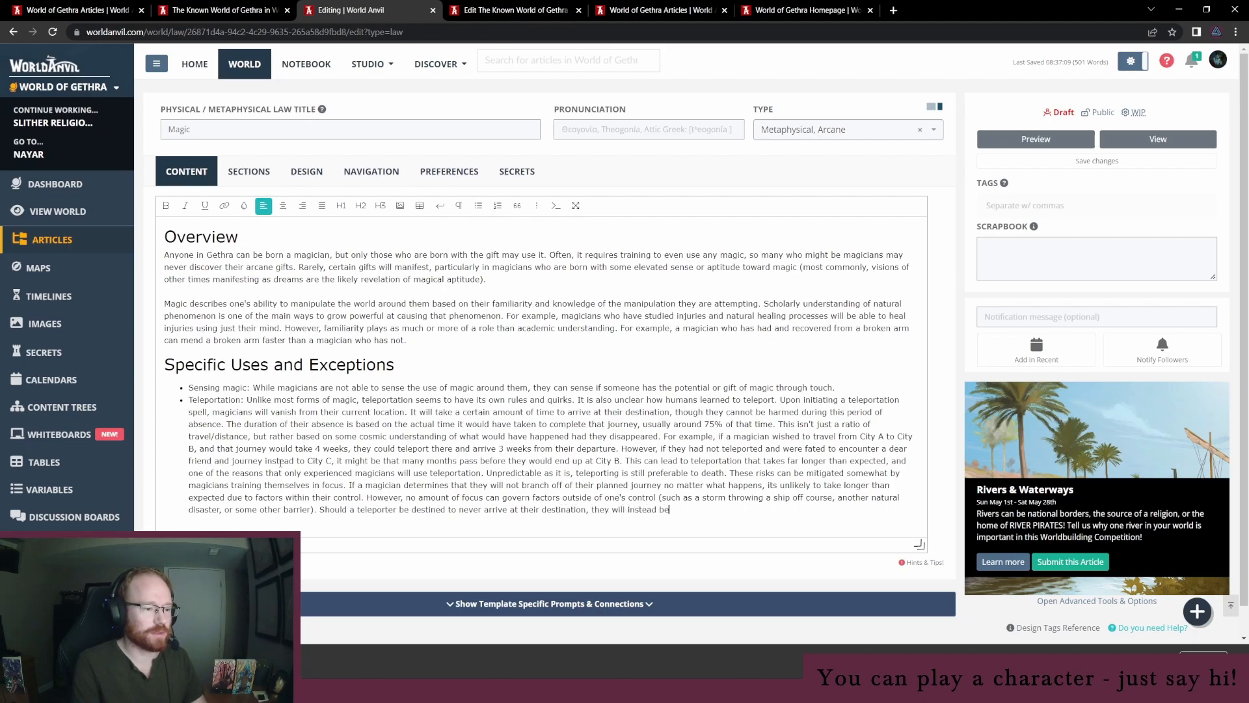
Complete the sentence about stranded teleporters with "appear there at a totally random amount of time from their departure."
key(BackSpace)
key(BackSpace)
key(BackSpace)
key(BackSpace)
key(BackSpace)
key(BackSpace)
text(ead appear )
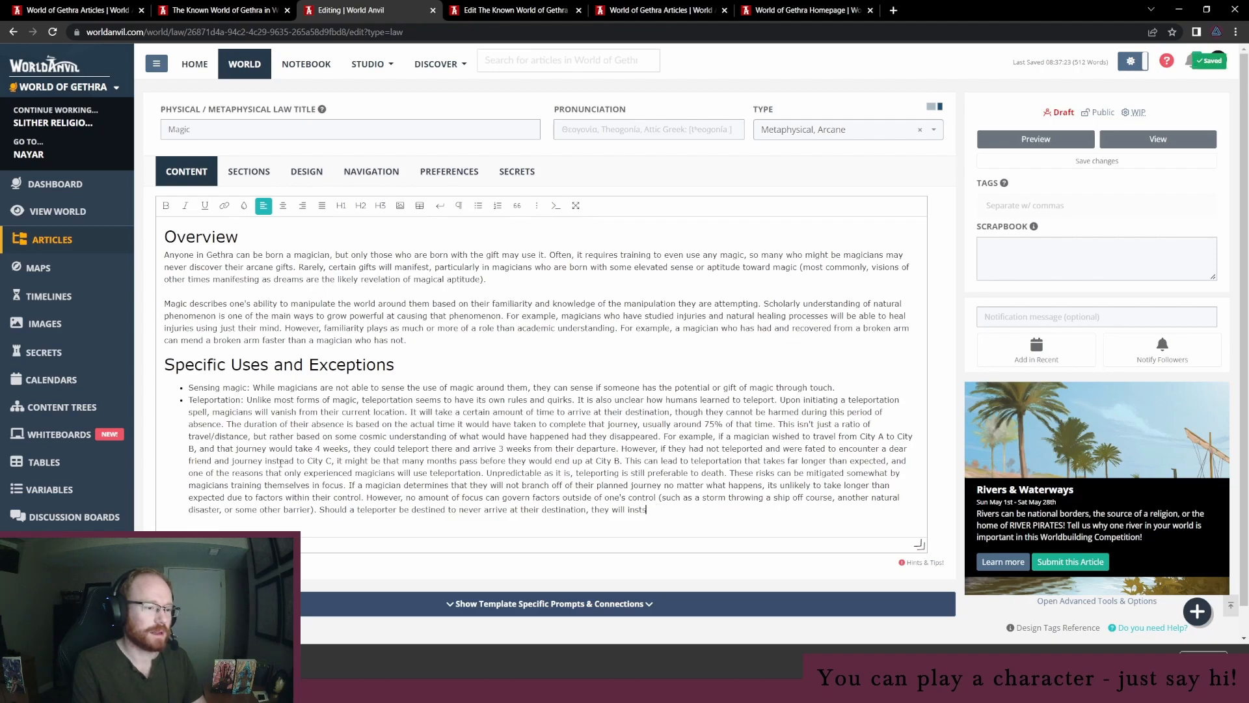
text(there)
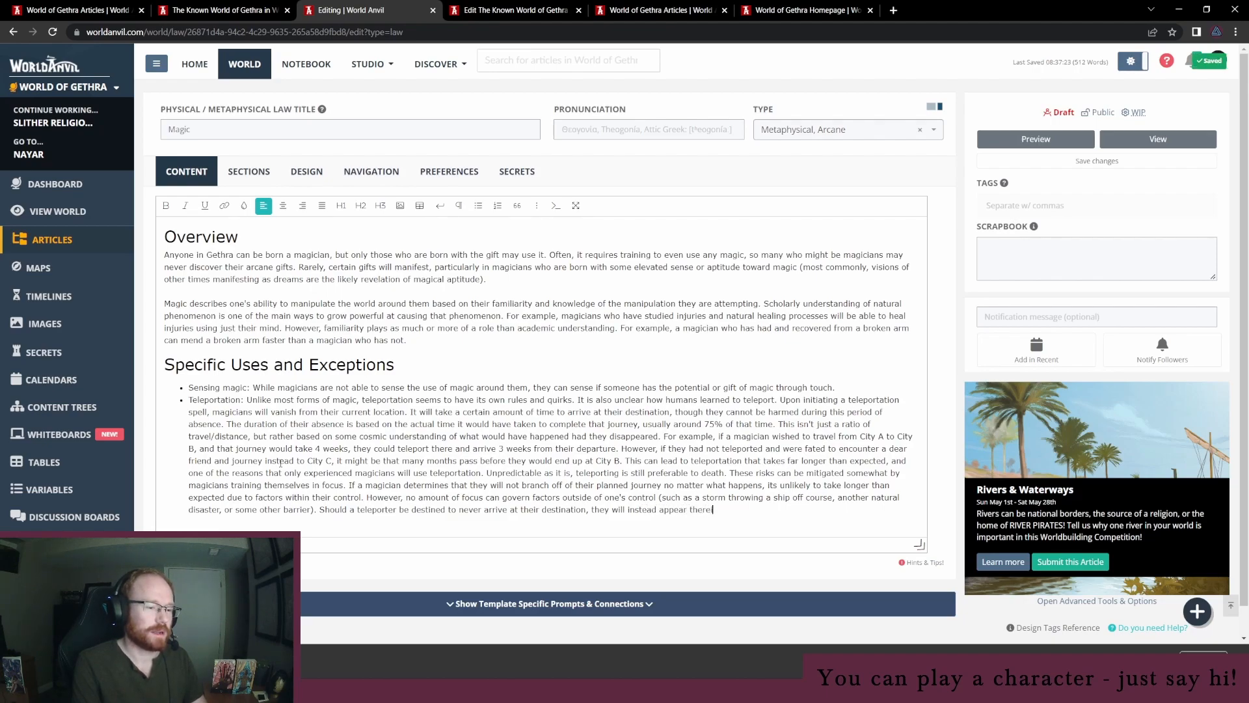
text( at a to)
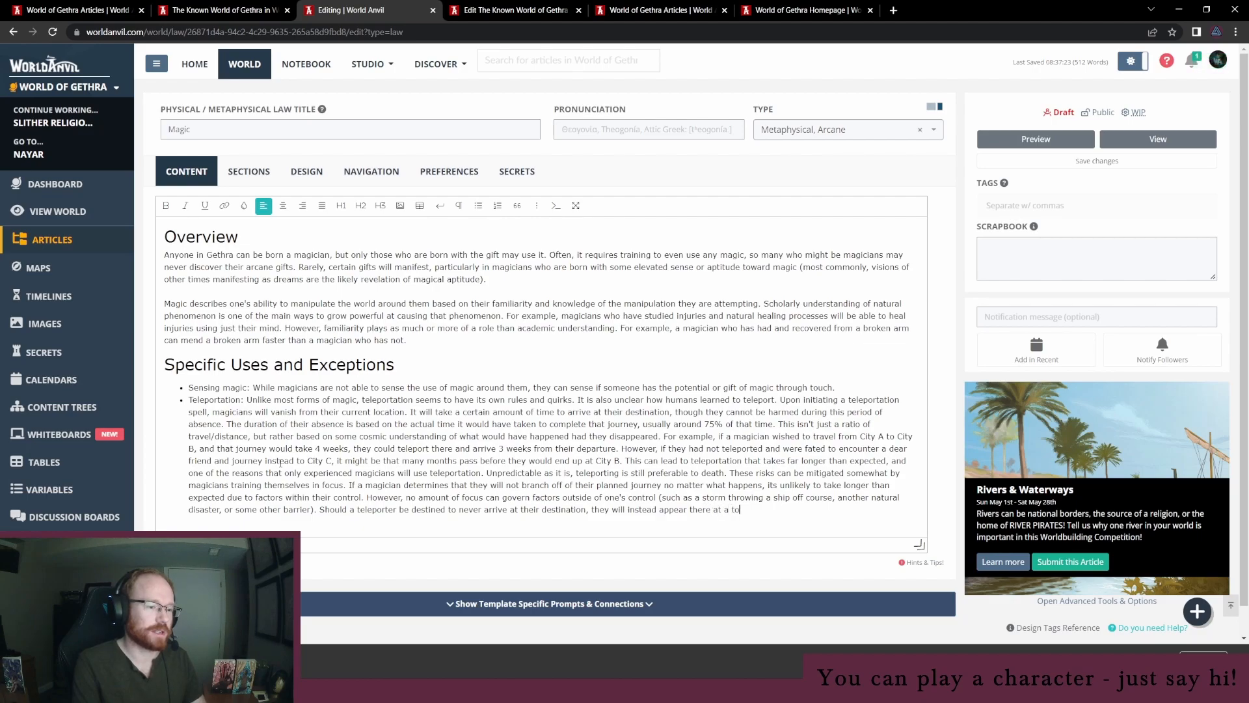
text(tally random amount t)
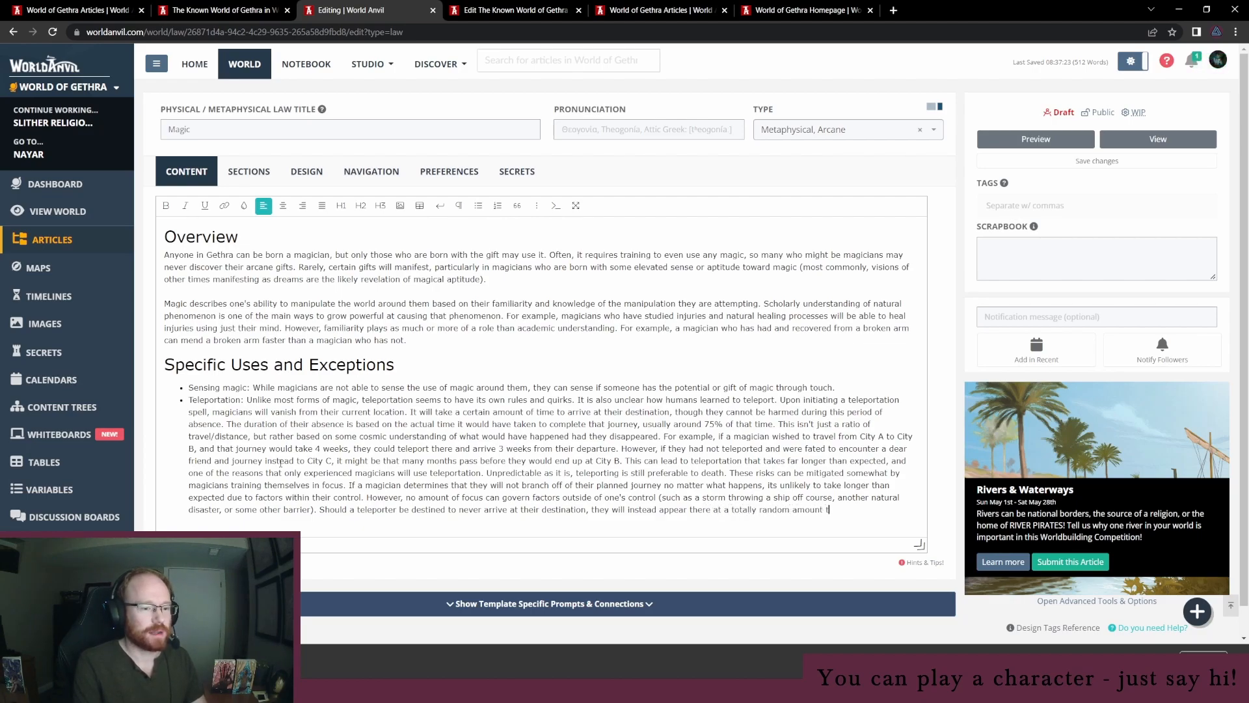
key(BackSpace)
text(of)
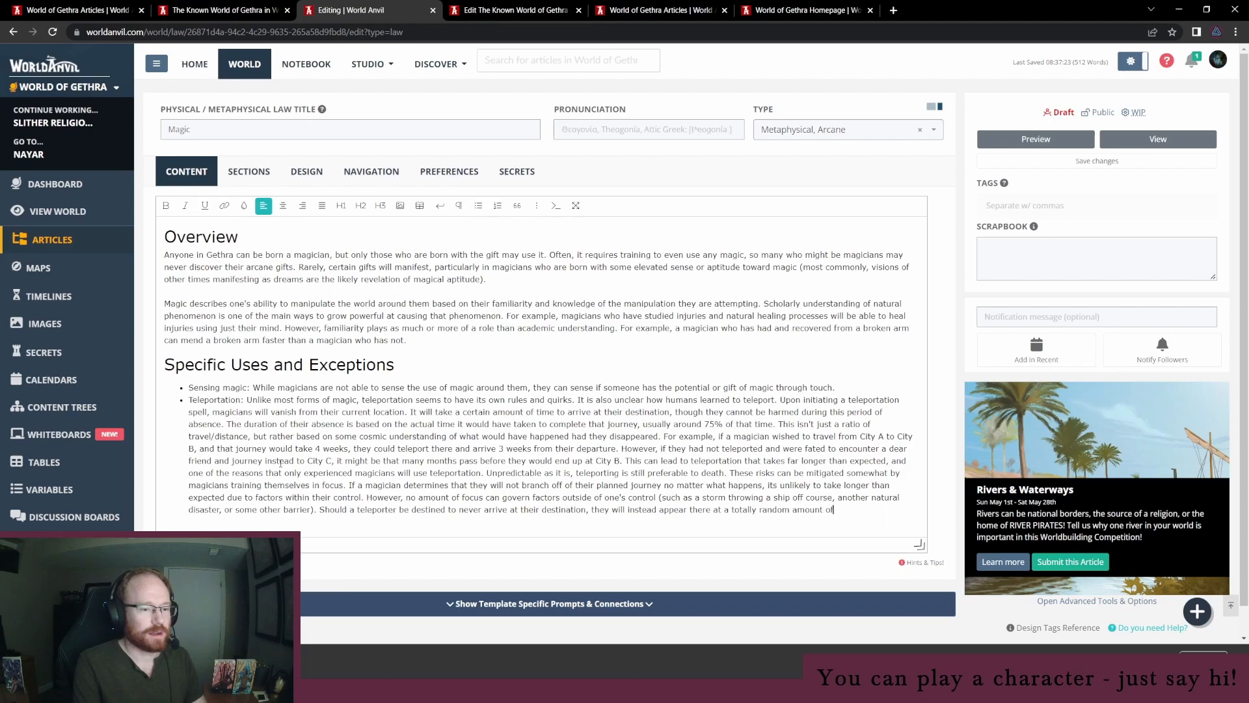
text( time from their de)
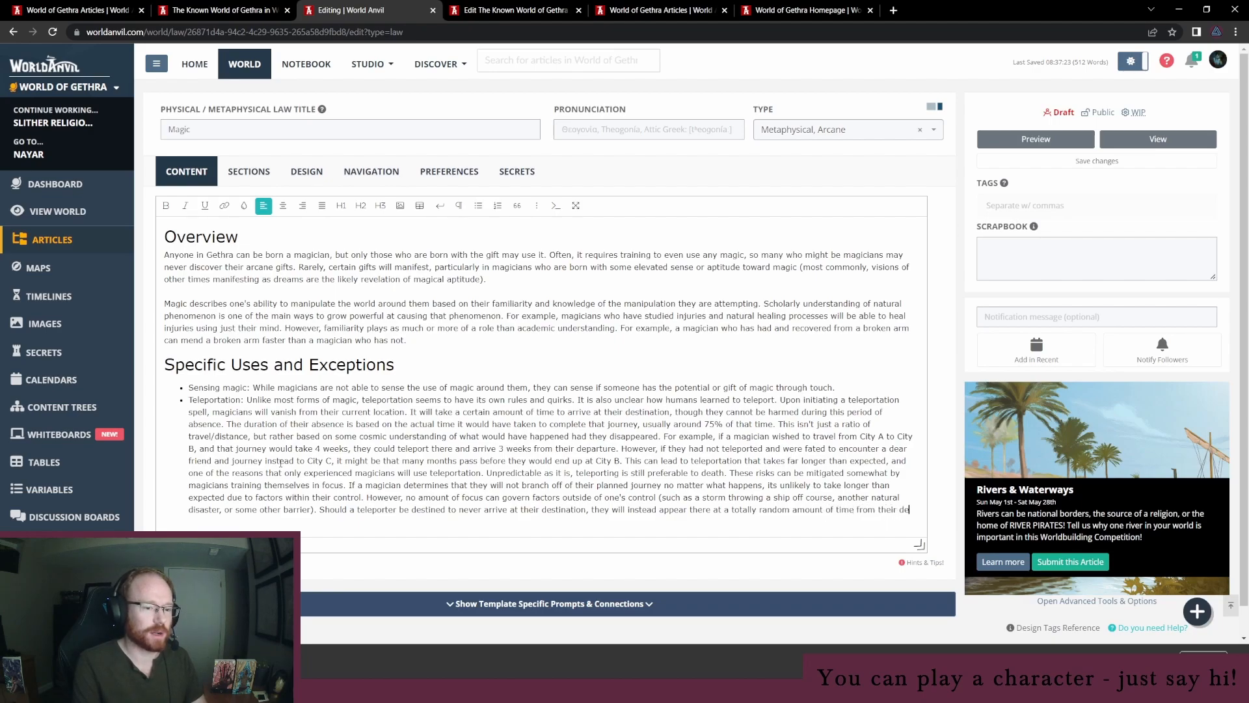
text(parture.)
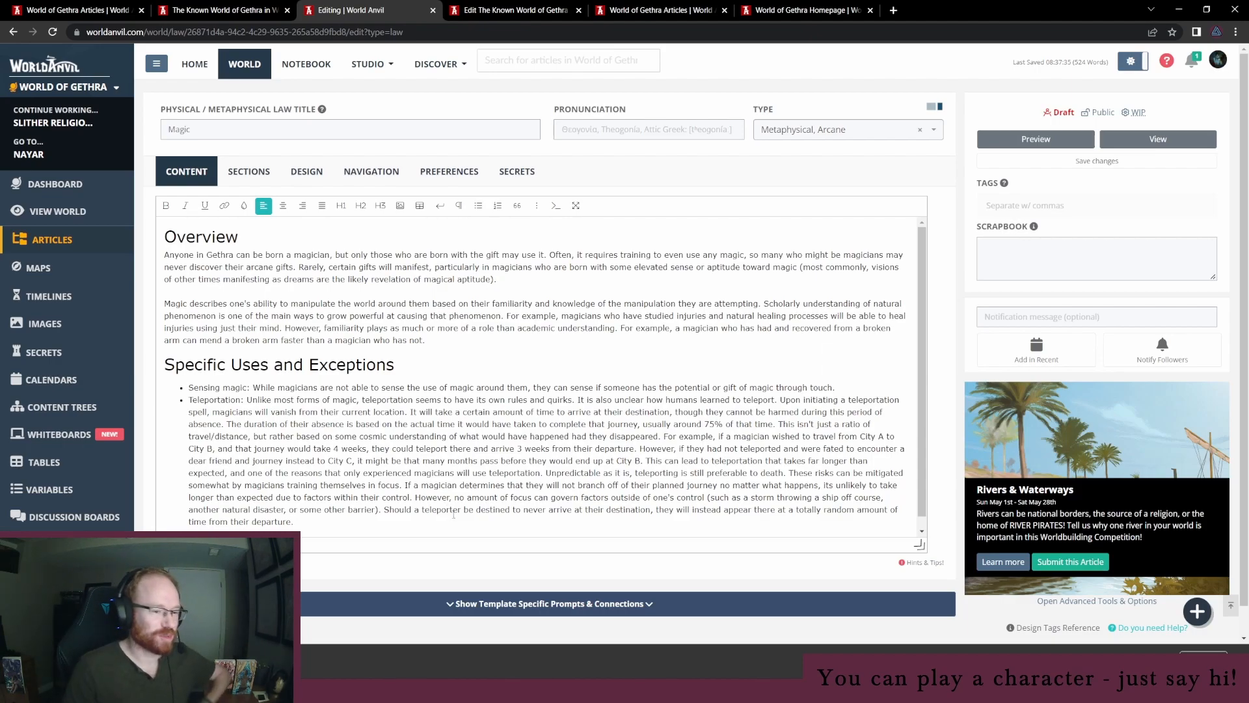
Add "There are accounts of magicians reappearing far sooner than expected, but usually they appear long after they departed." to the Teleportation bullet and start another bullet
scroll(417, 494, down, 1)
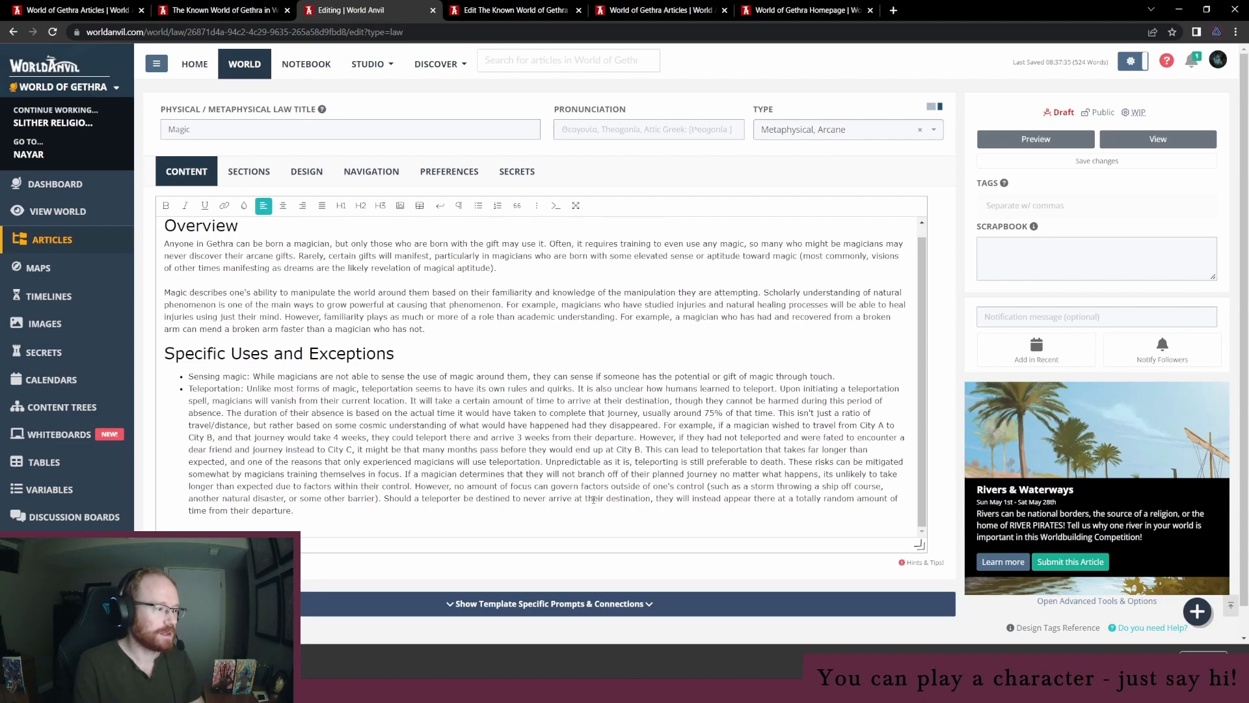
text(There are)
text(accou)
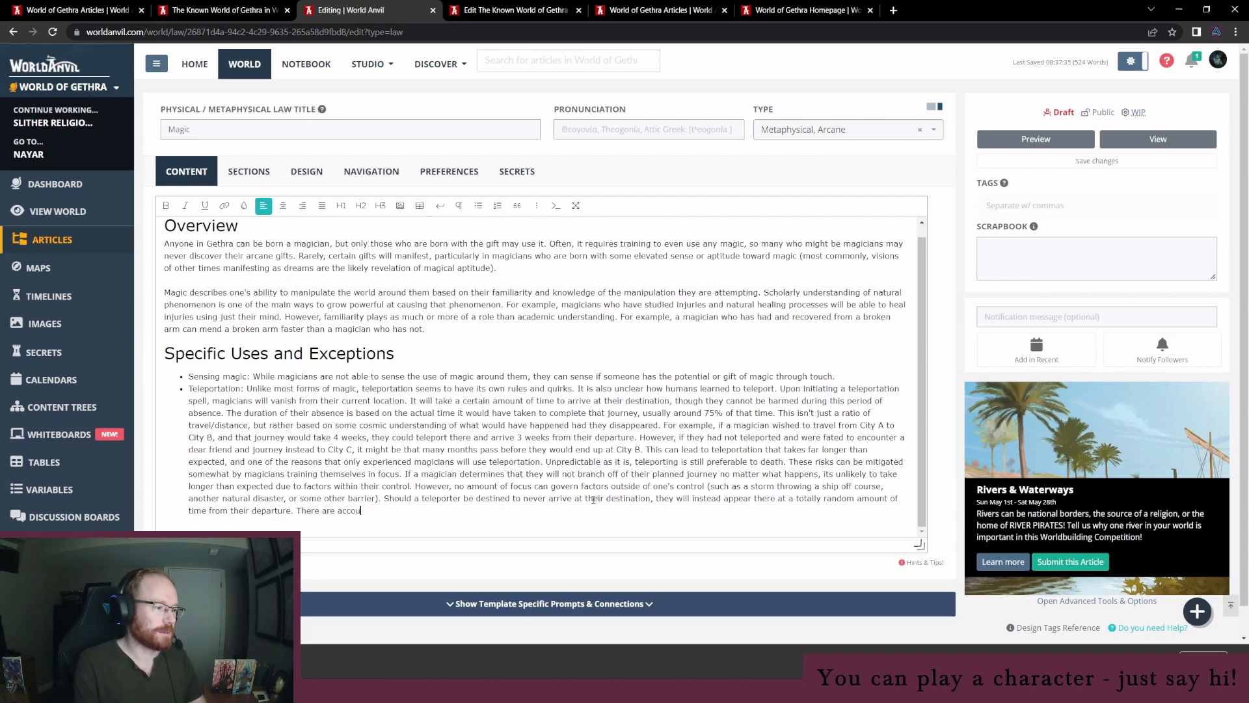
text(nts of magicians reap)
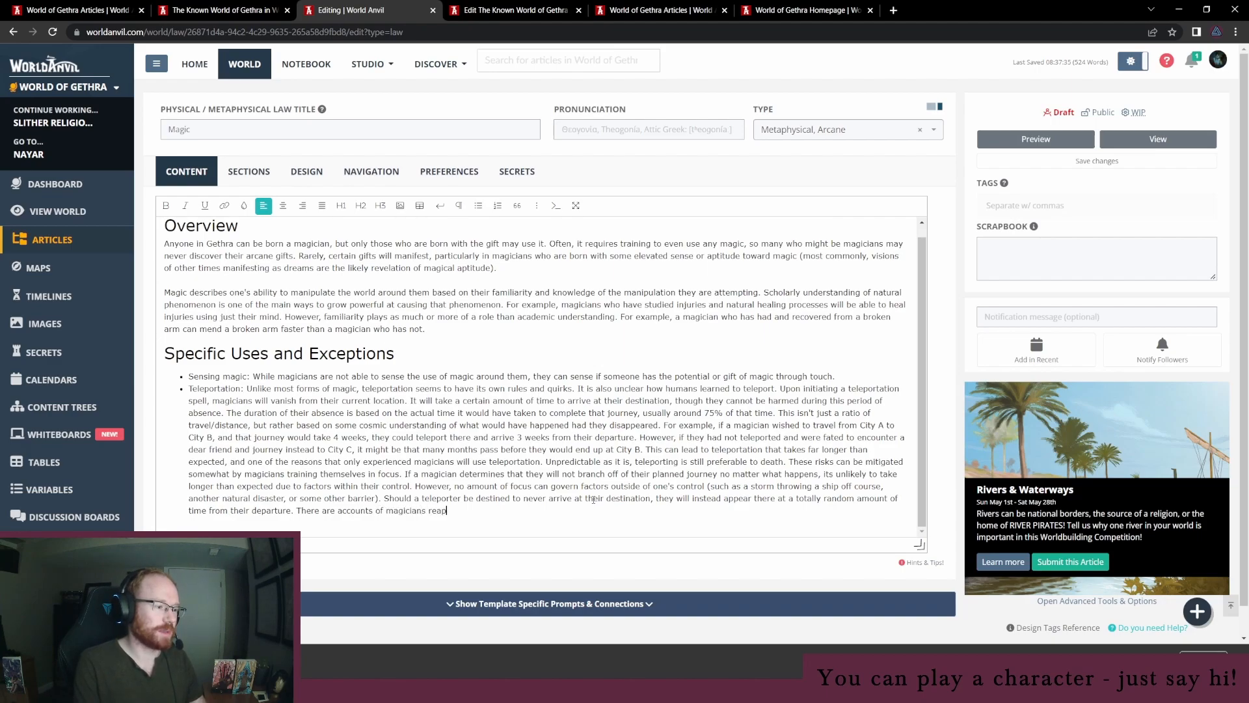
text(pearing far so)
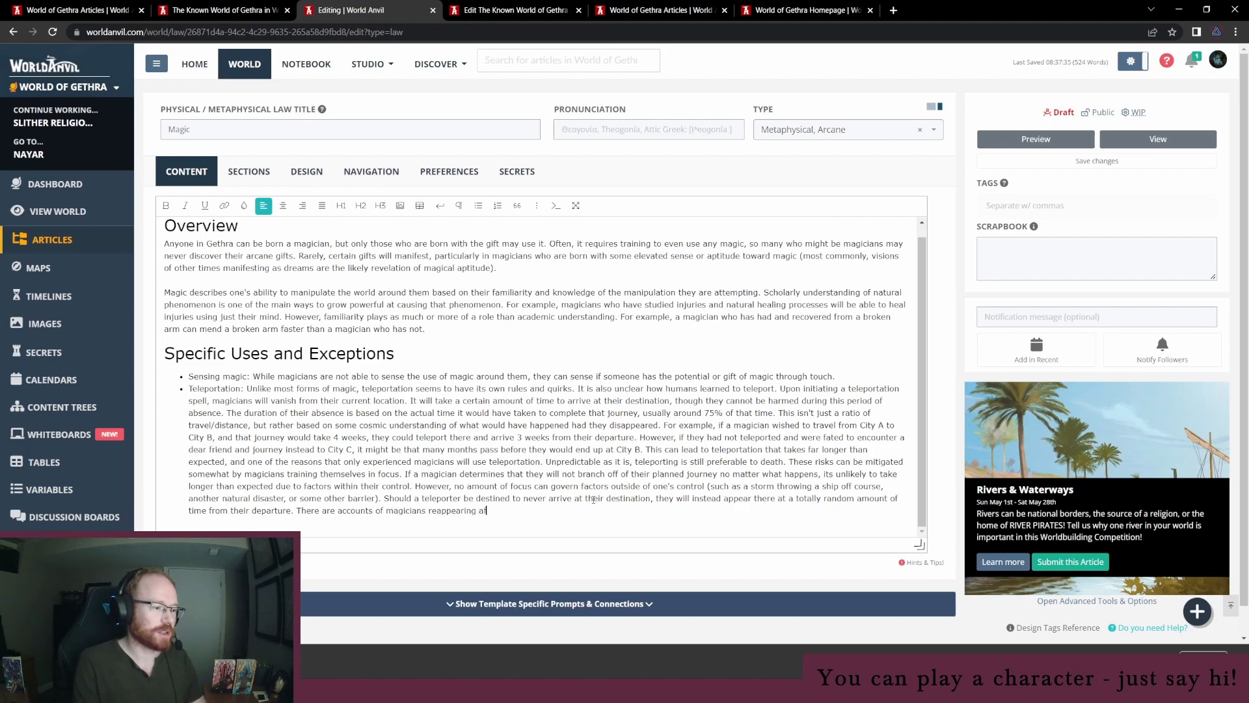
text(oner )
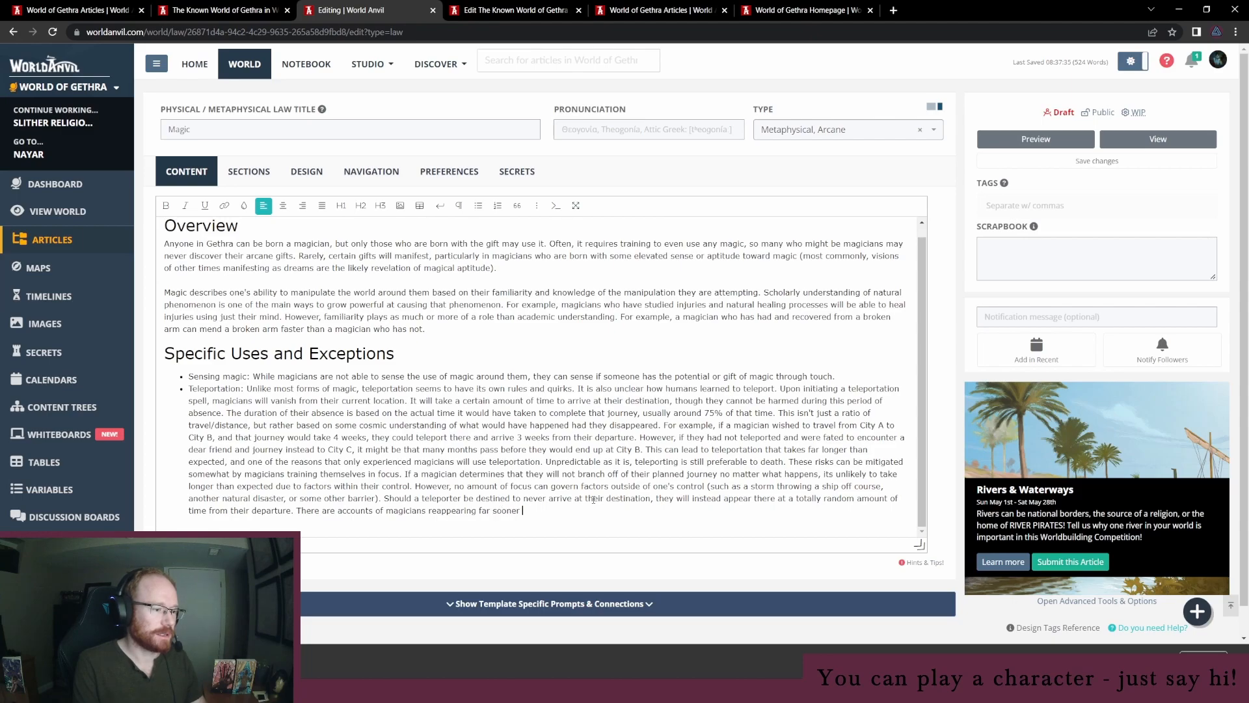
text(than expected, but us)
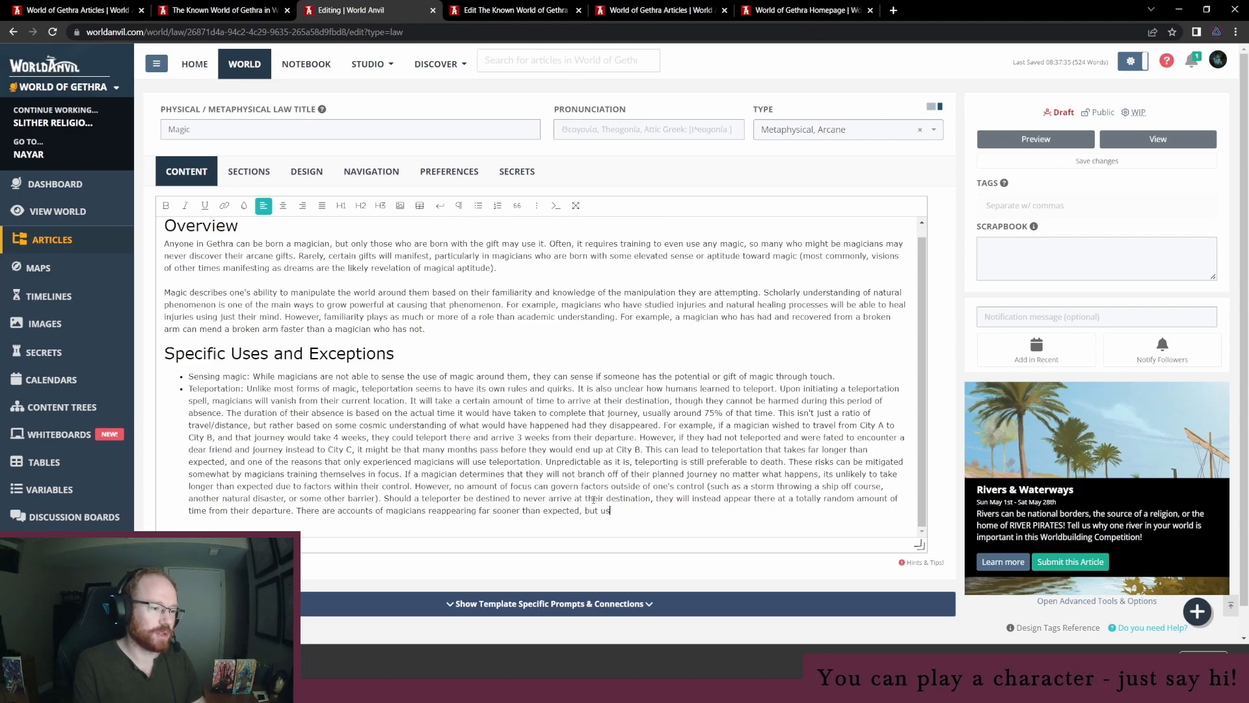
text(ually the)
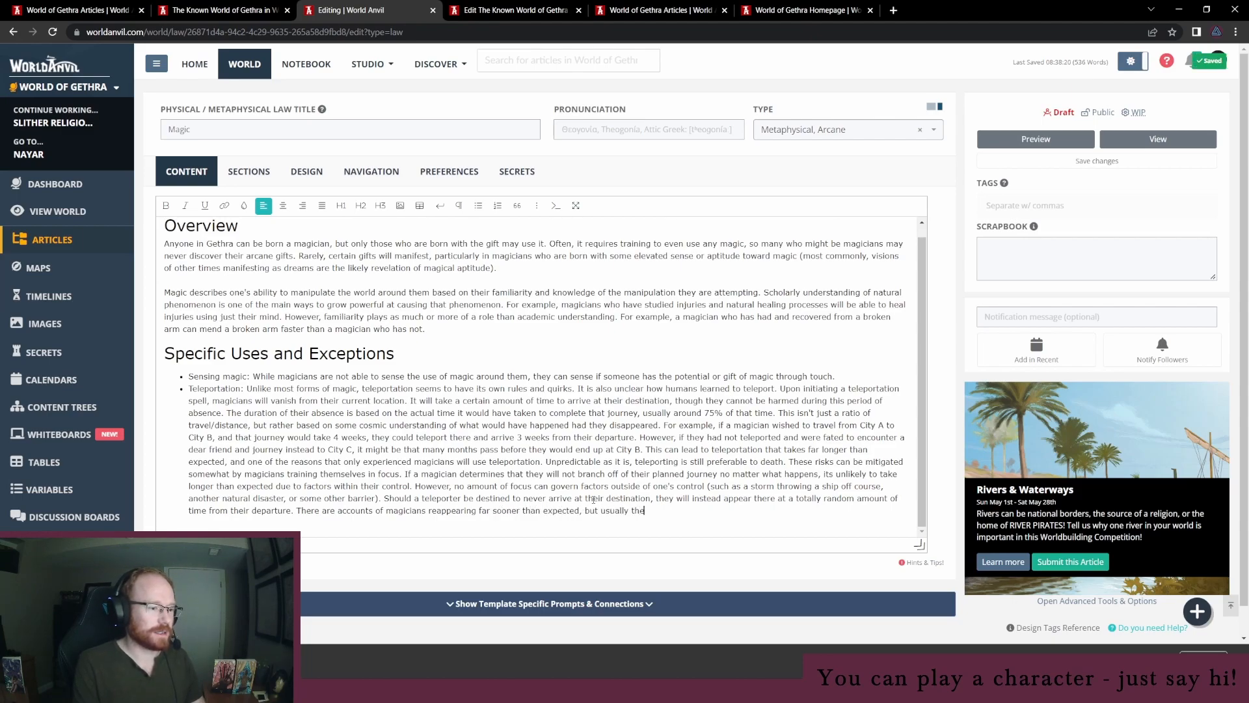
text(y appear long af)
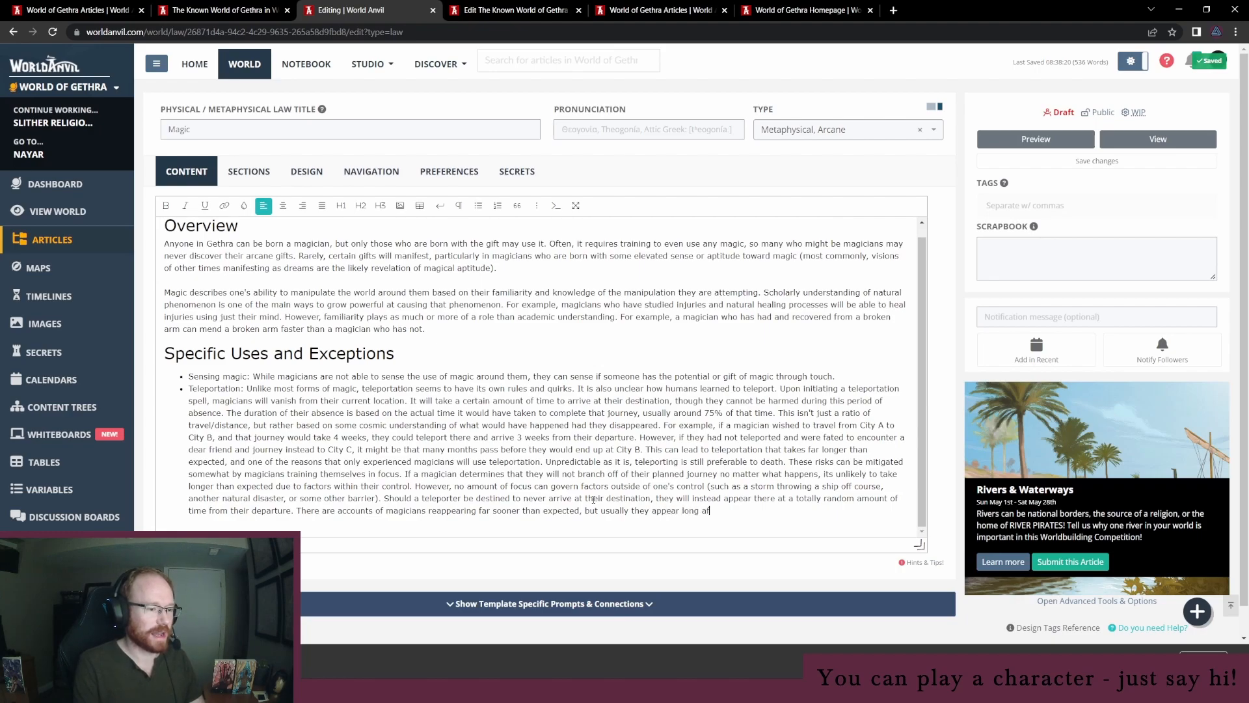
text(ter they departed.)
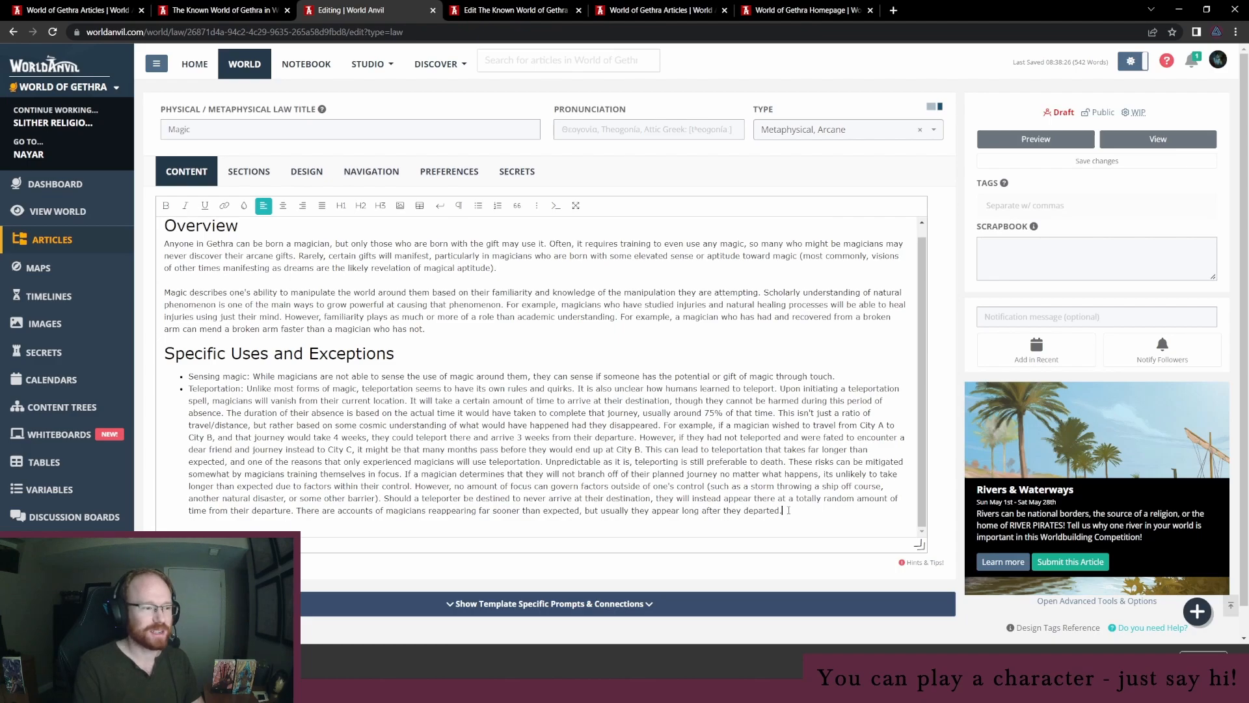
key(Return)
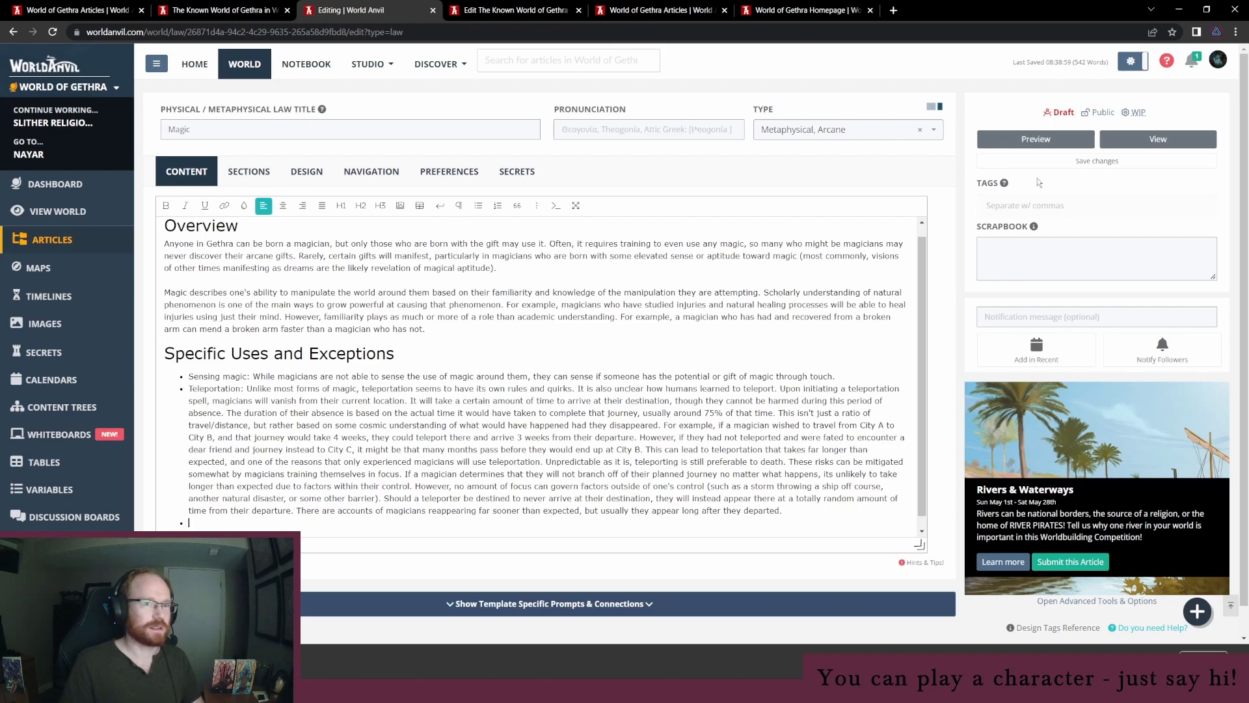
Change the Magic article from draft to published and open the world's articles and categories overview
click(1062, 114)
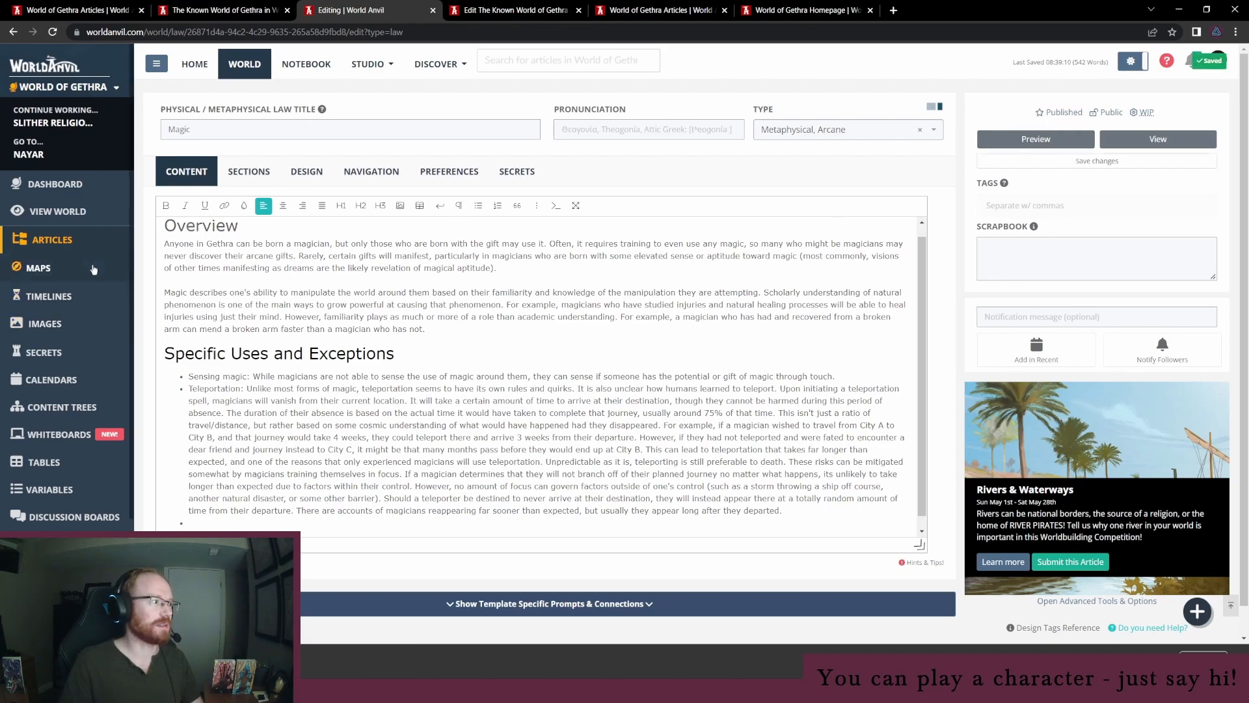
click(88, 242)
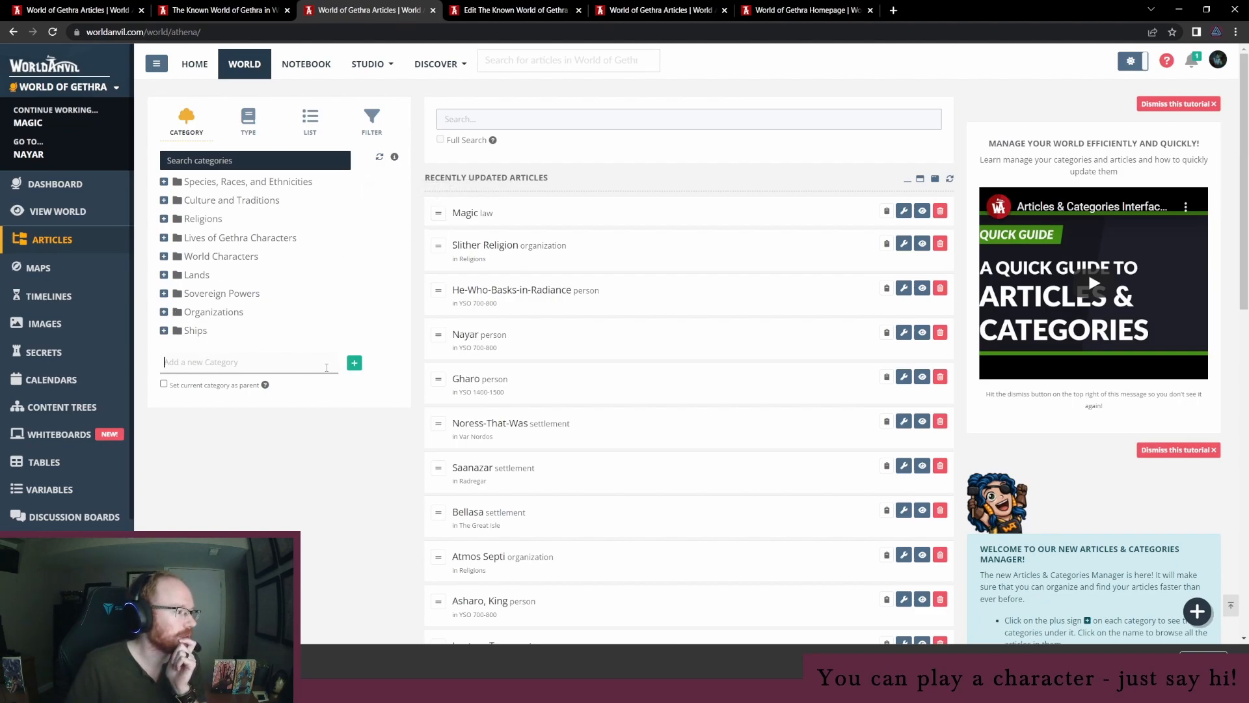
Create a new top-level article category named "Magic and Phenomenon"
click(327, 367)
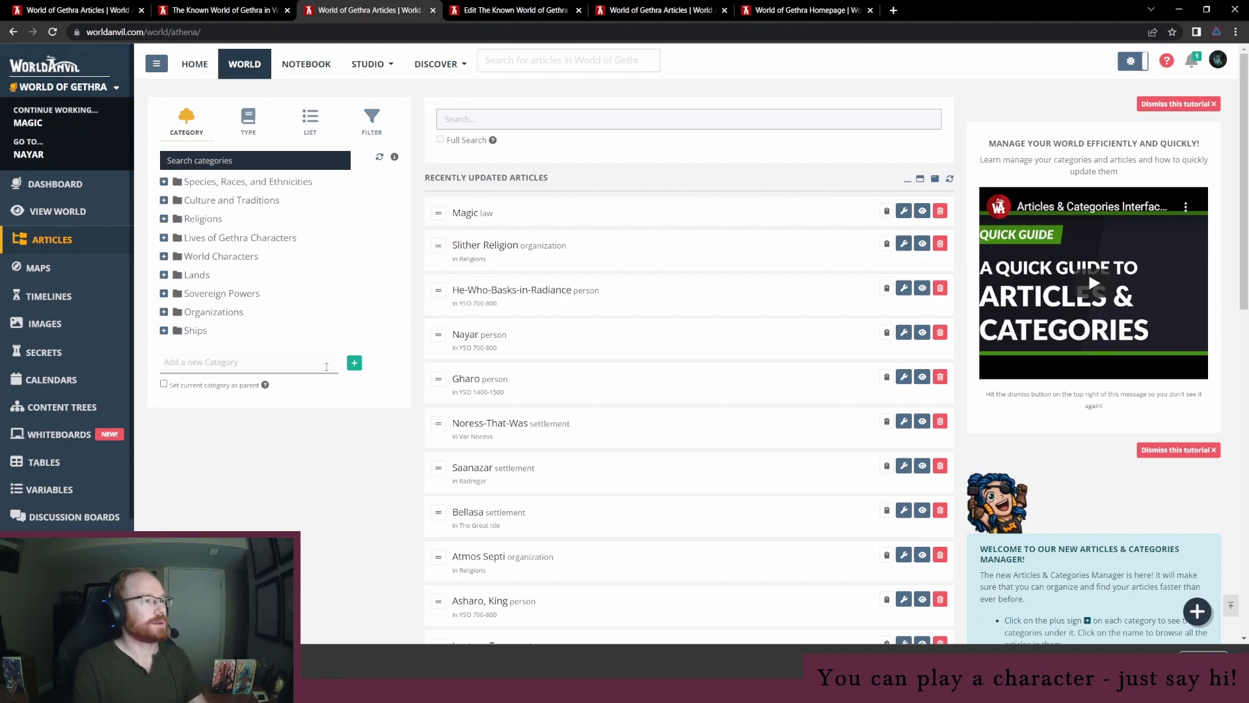
text(Magic and Phenomo)
text(n)
key(BackSpace)
text(menon)
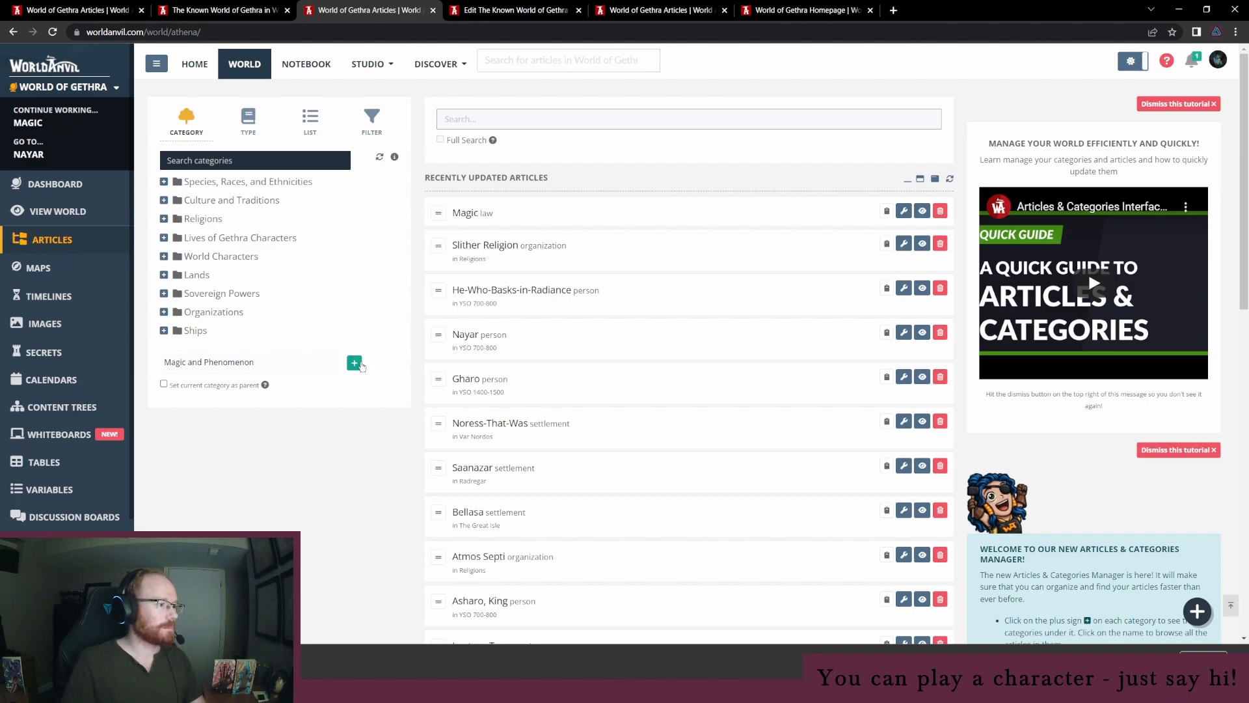
click(354, 363)
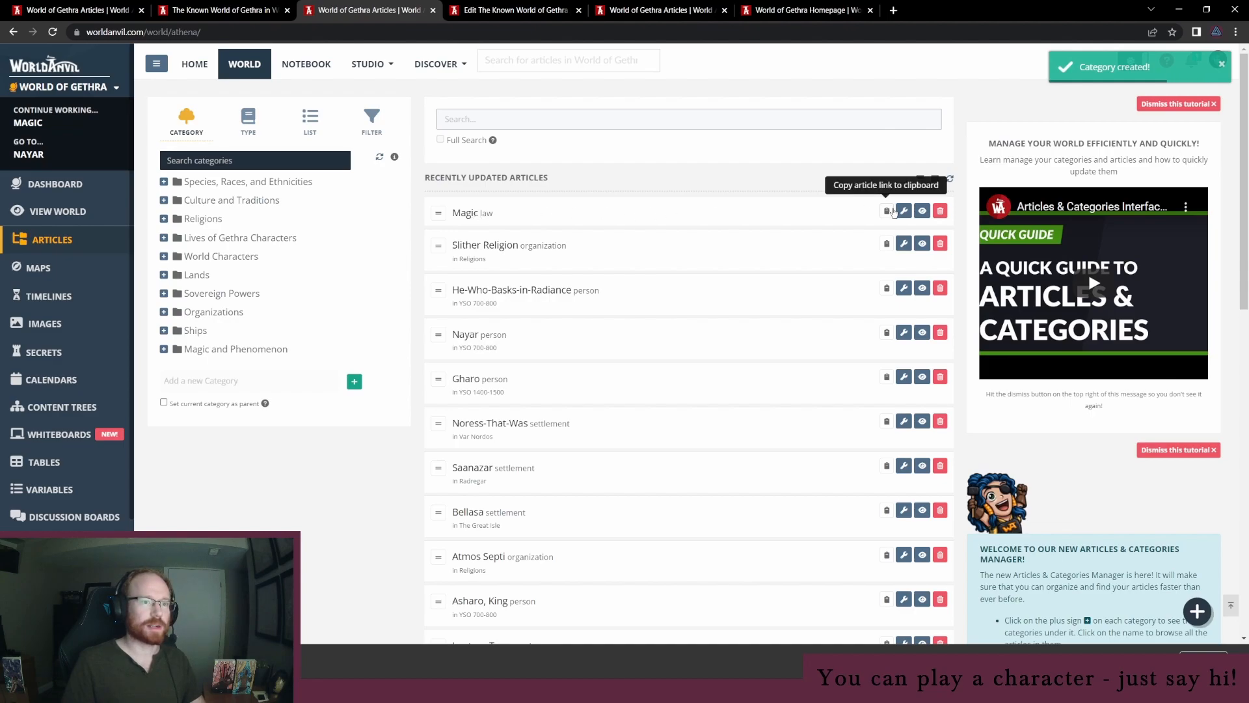
Retitle the Magic article "Magic Overview", format its "Specific Uses and Exceptions" line as a level 2 heading, and save
click(904, 210)
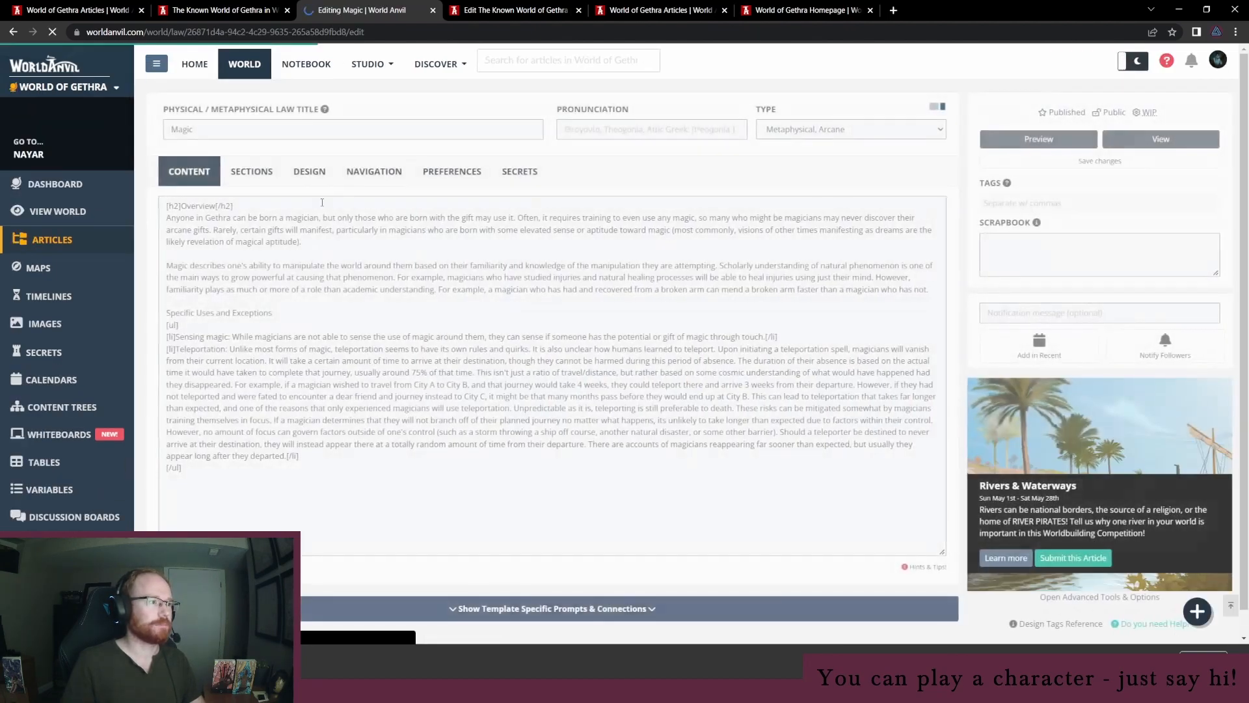
text(Overview)
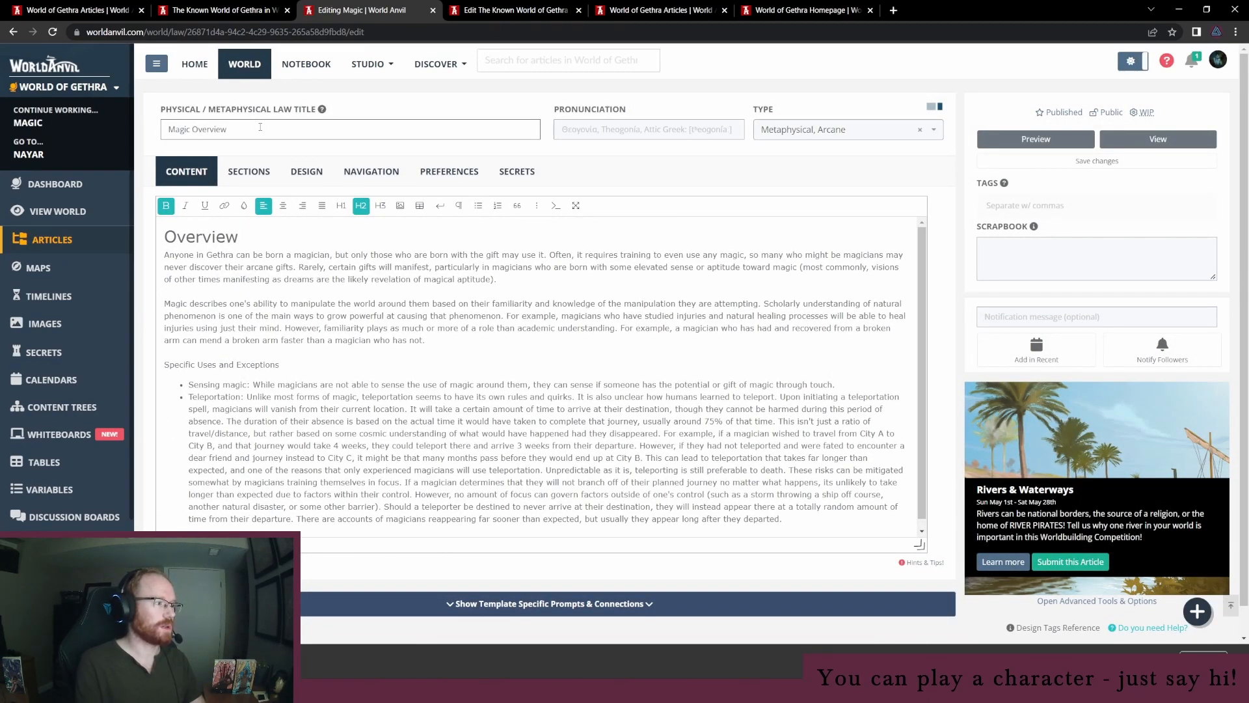
click(307, 361)
key(shift+Home)
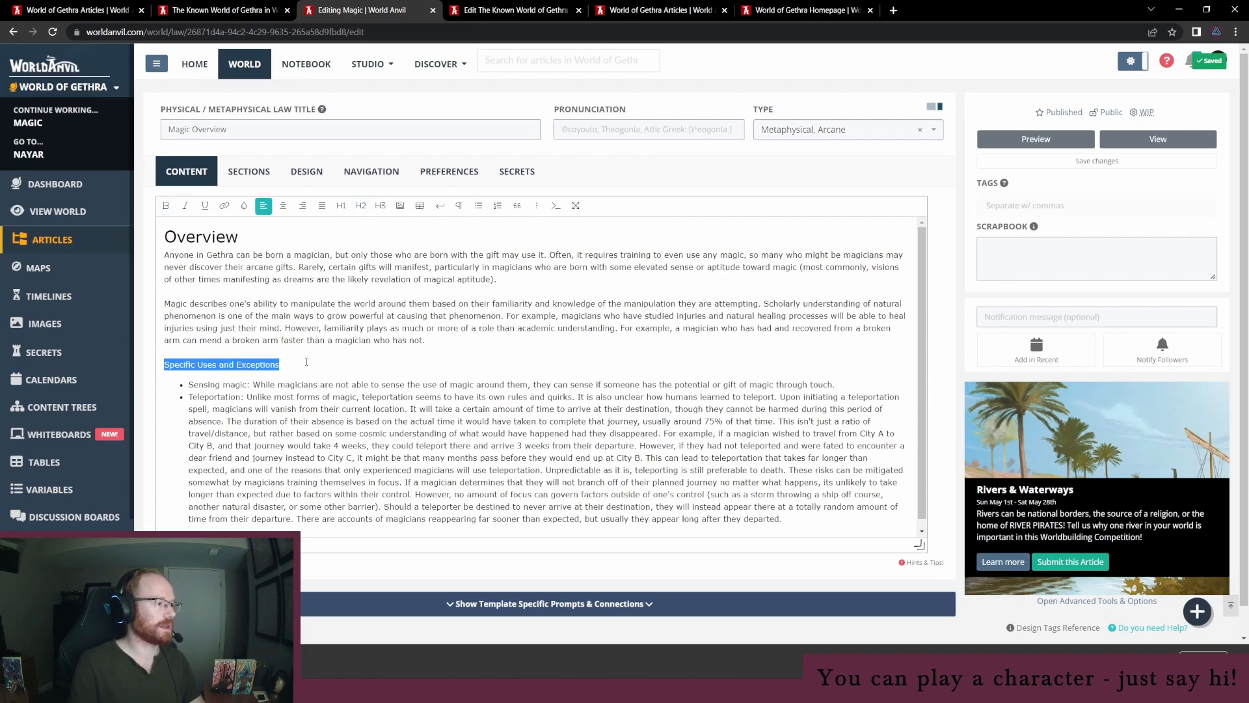
click(361, 206)
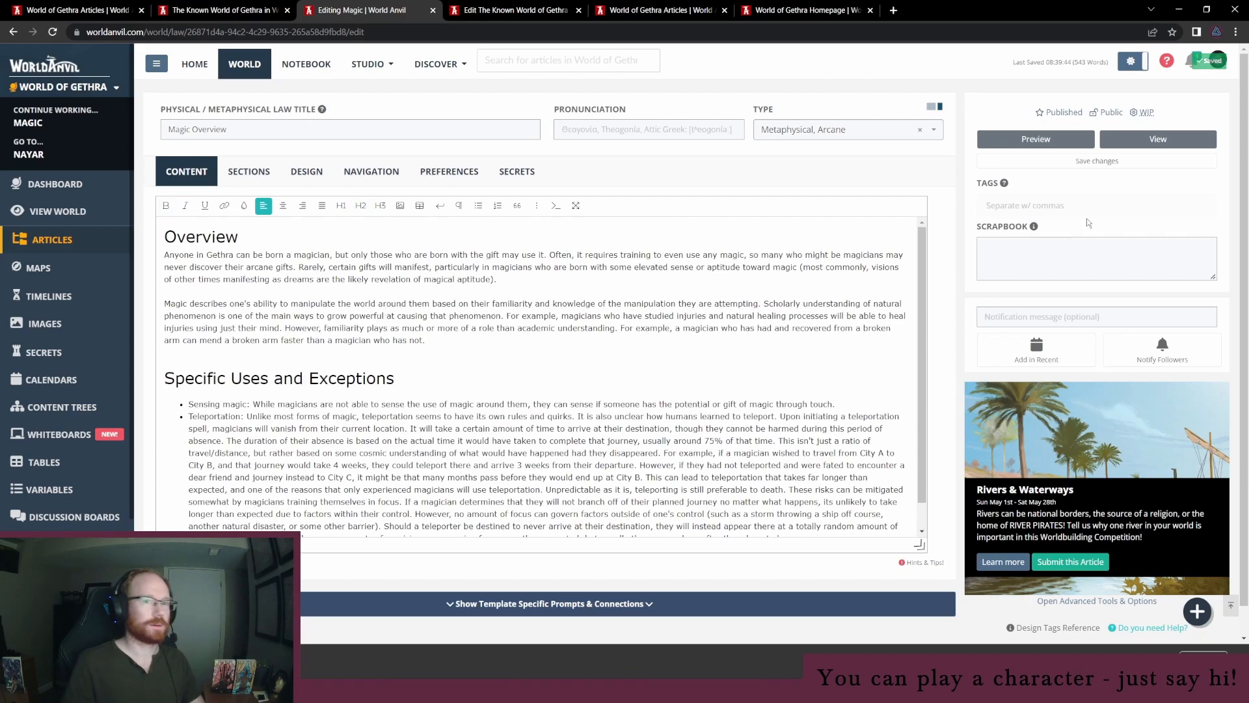
click(1105, 162)
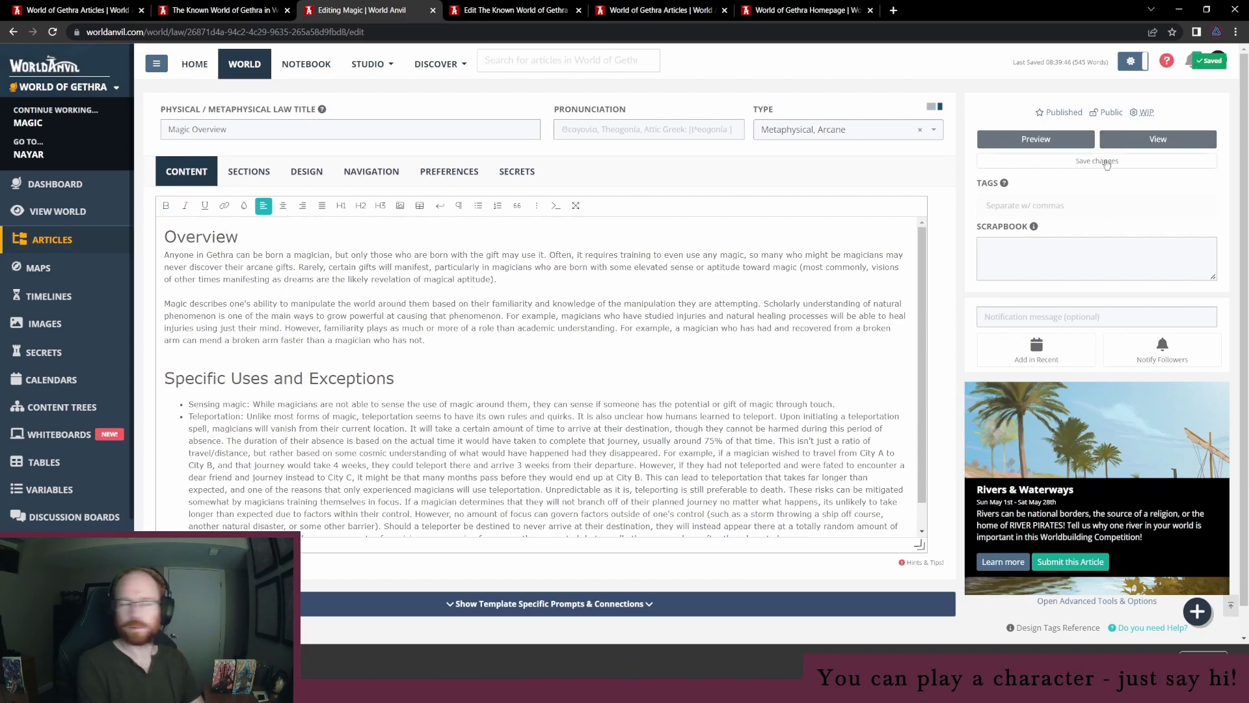
Move the Magic Overview article into the Magic and Phenomenon category and open that category
click(60, 242)
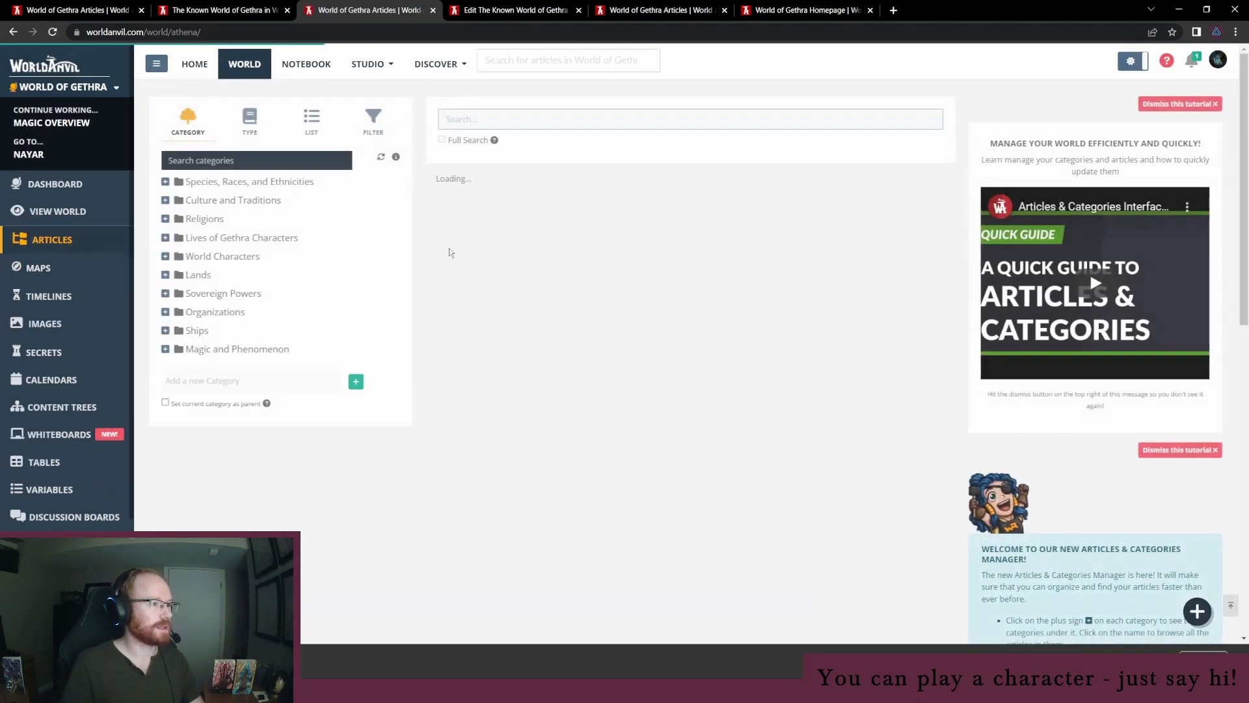
drag(441, 211, 255, 408)
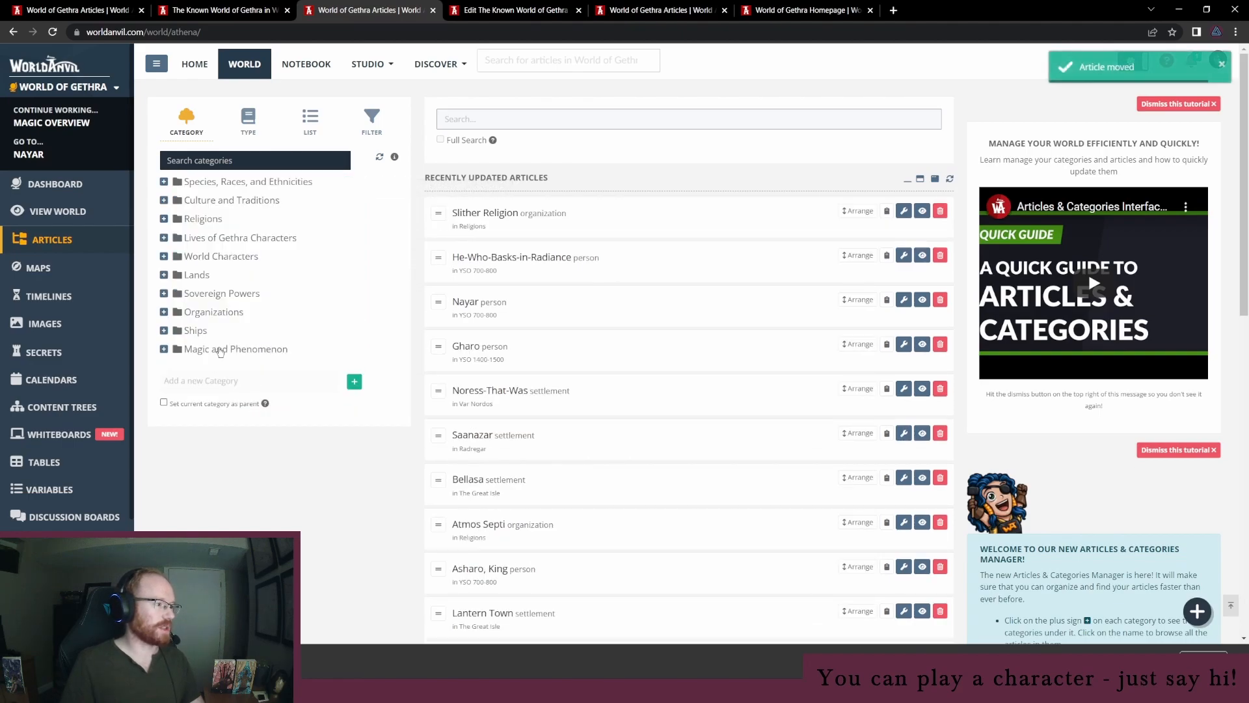
click(222, 348)
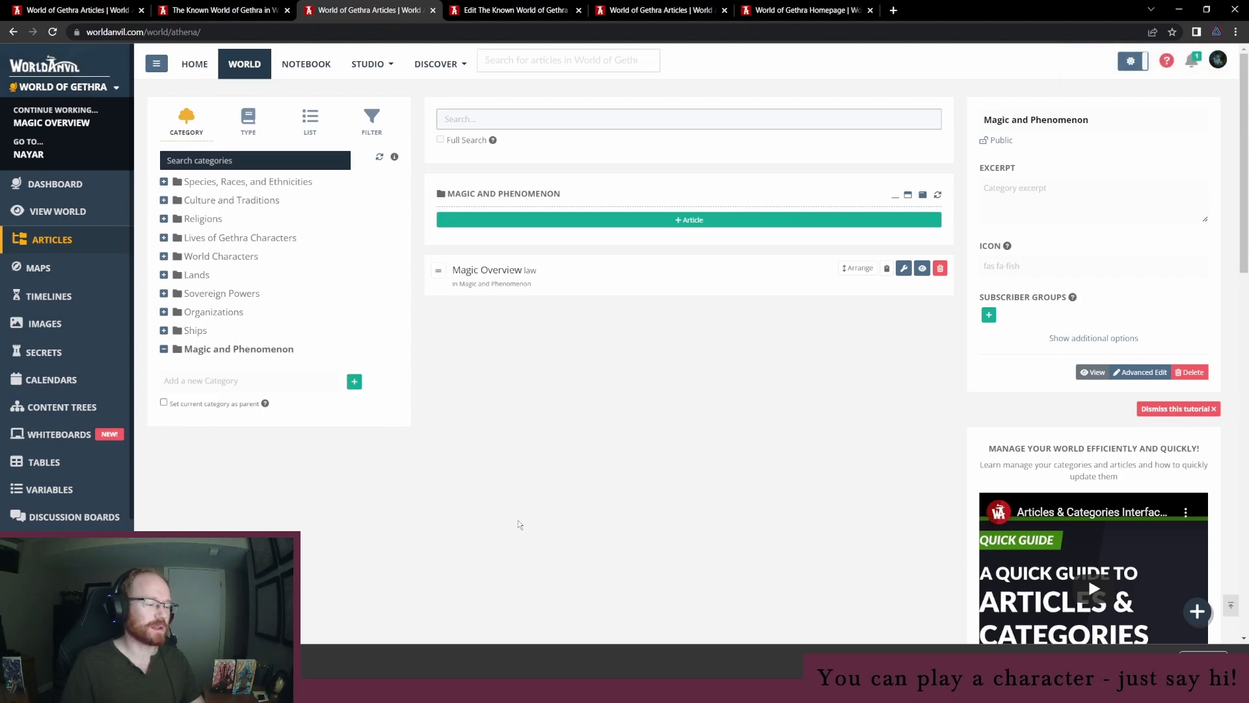
View the world's homepage and its Known World of Gethra map, then examine the World Codex category list
click(769, 5)
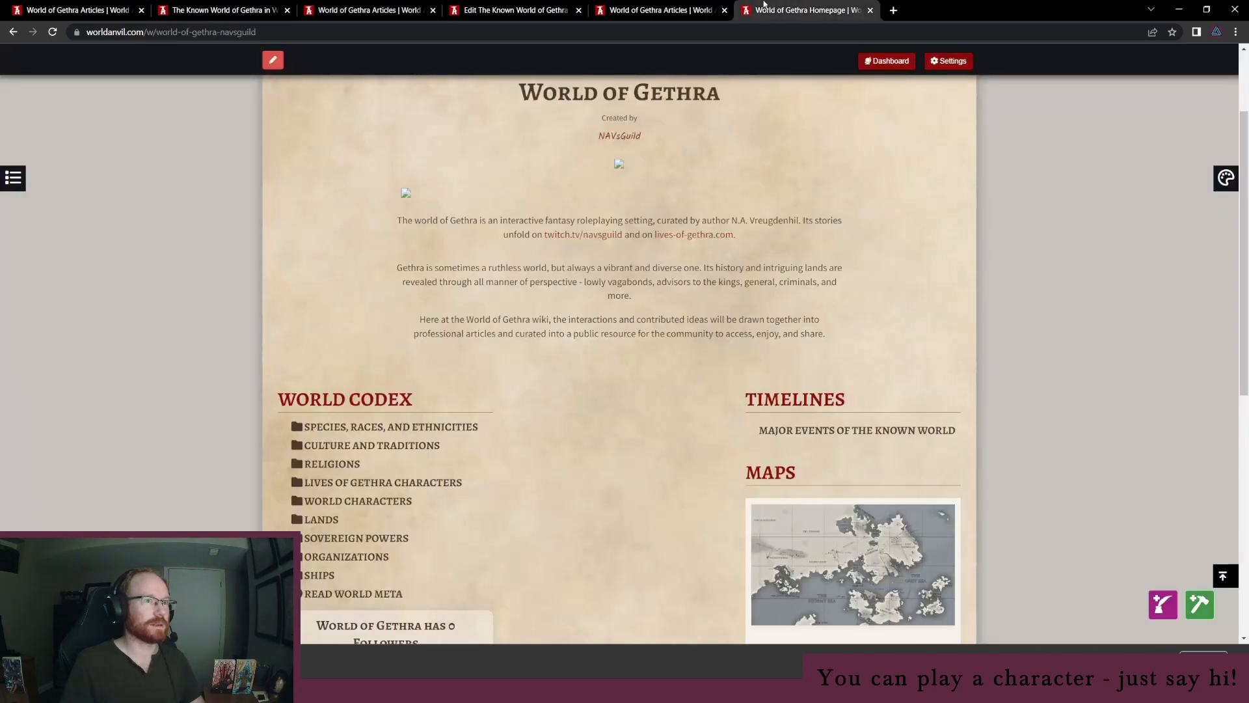
click(807, 552)
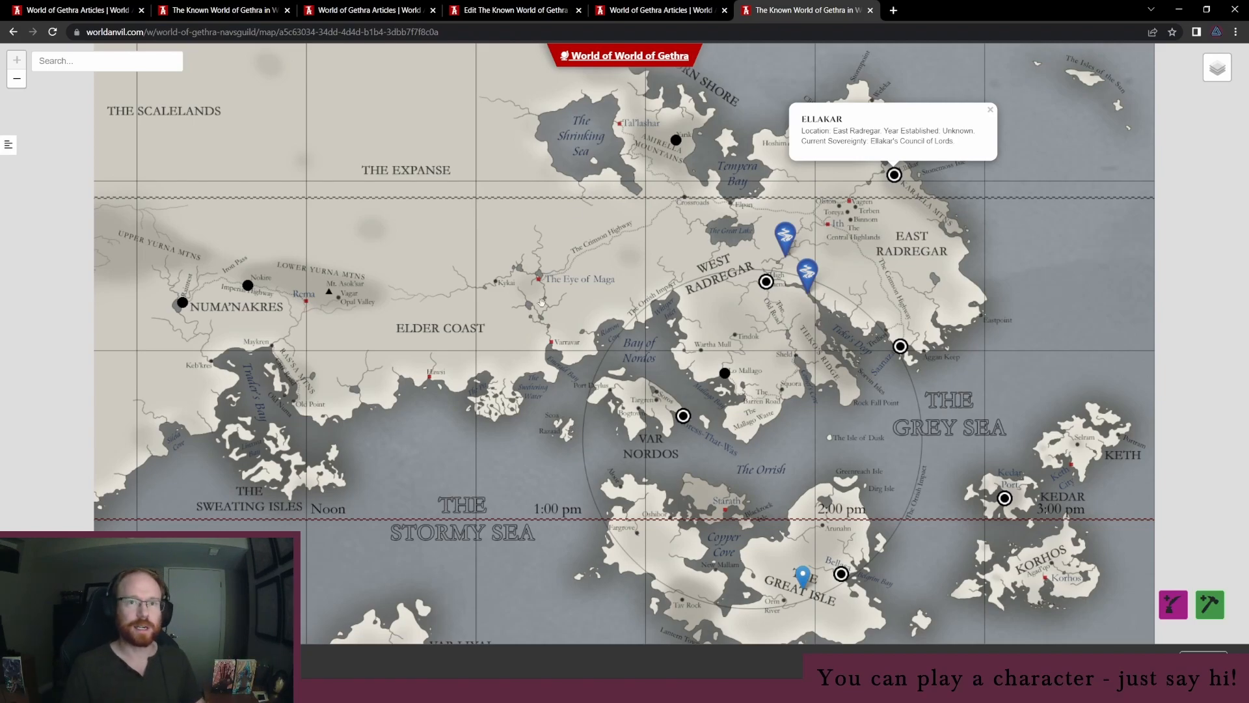
click(628, 62)
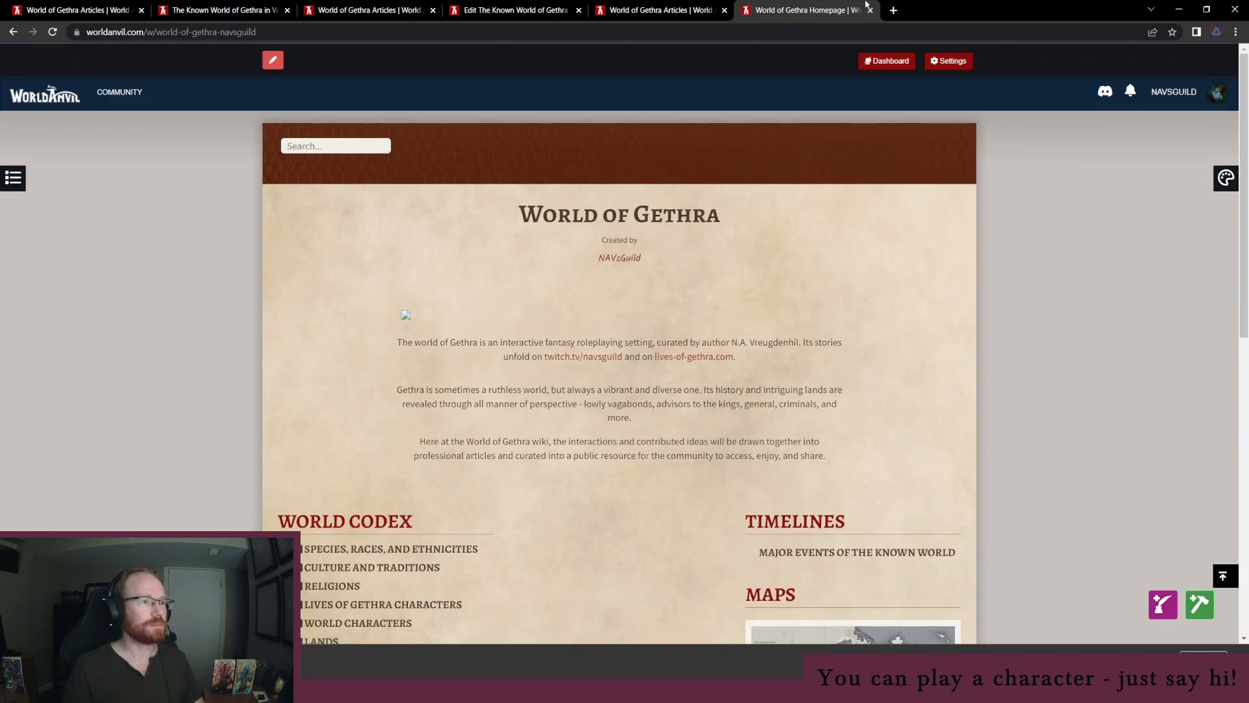
scroll(396, 436, down, 5)
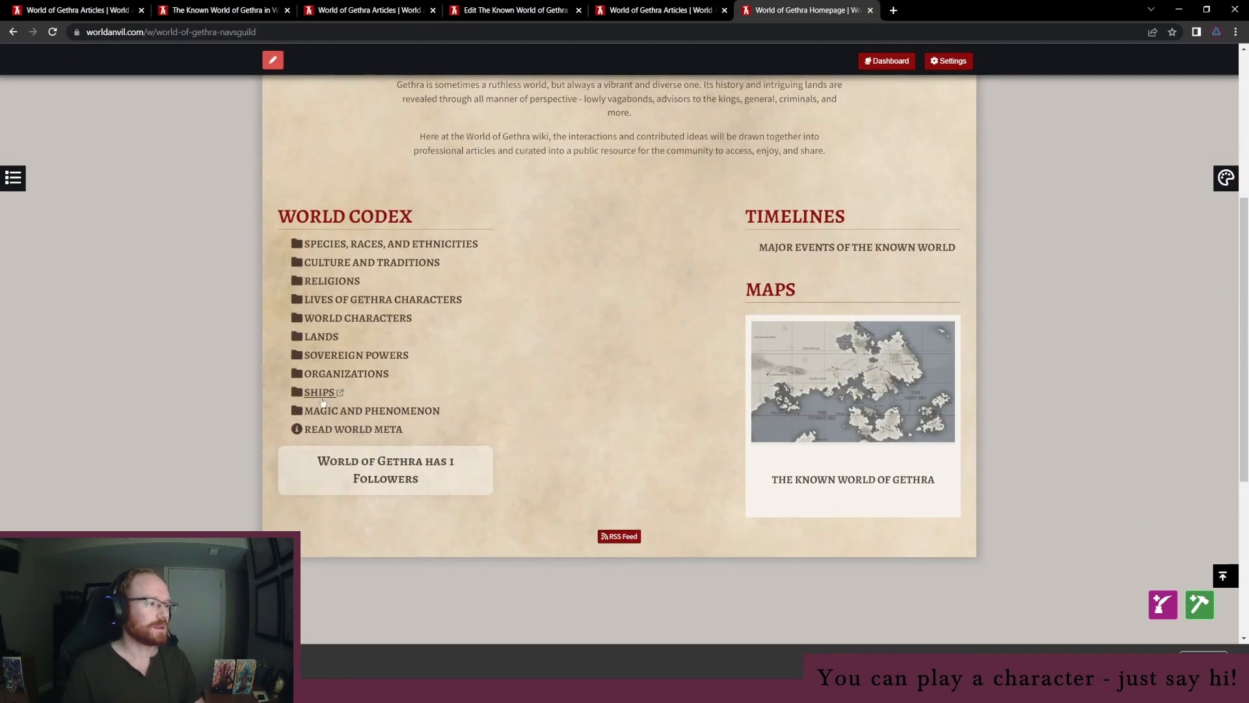
Reorder the world's categories alphabetically, from Culture and Traditions to World Characters, and view the codex order on the homepage
click(276, 7)
click(325, 7)
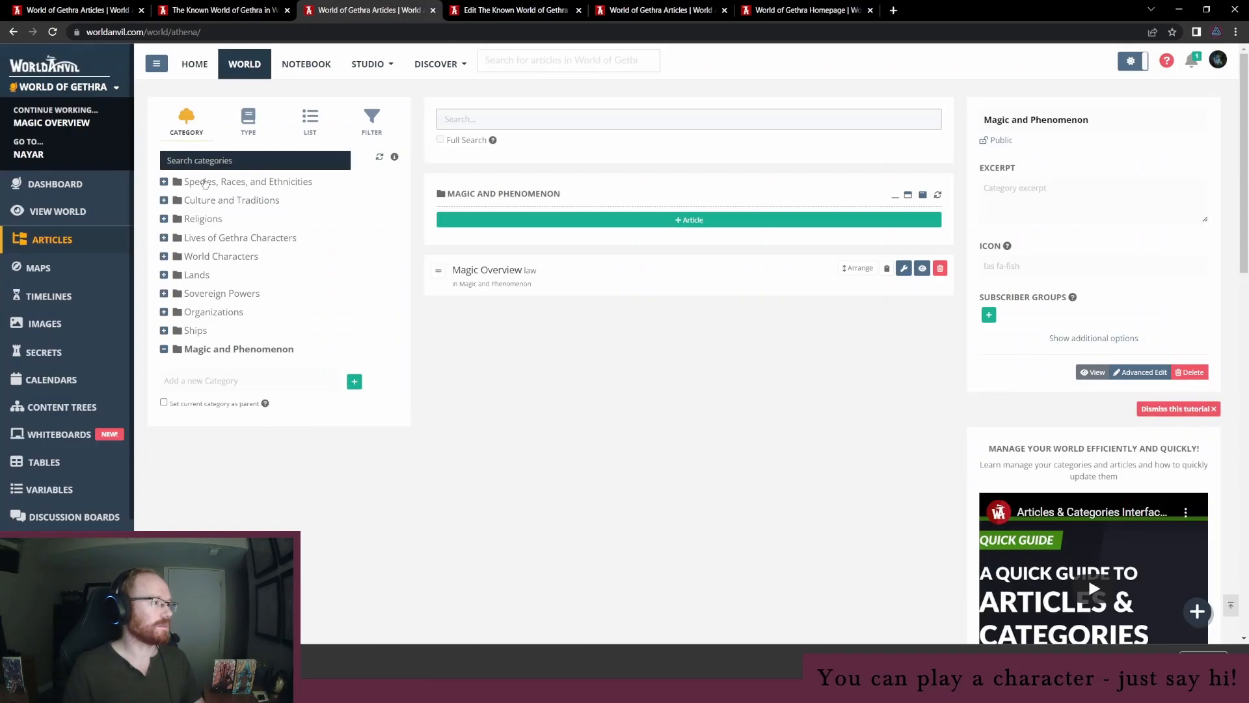
click(196, 182)
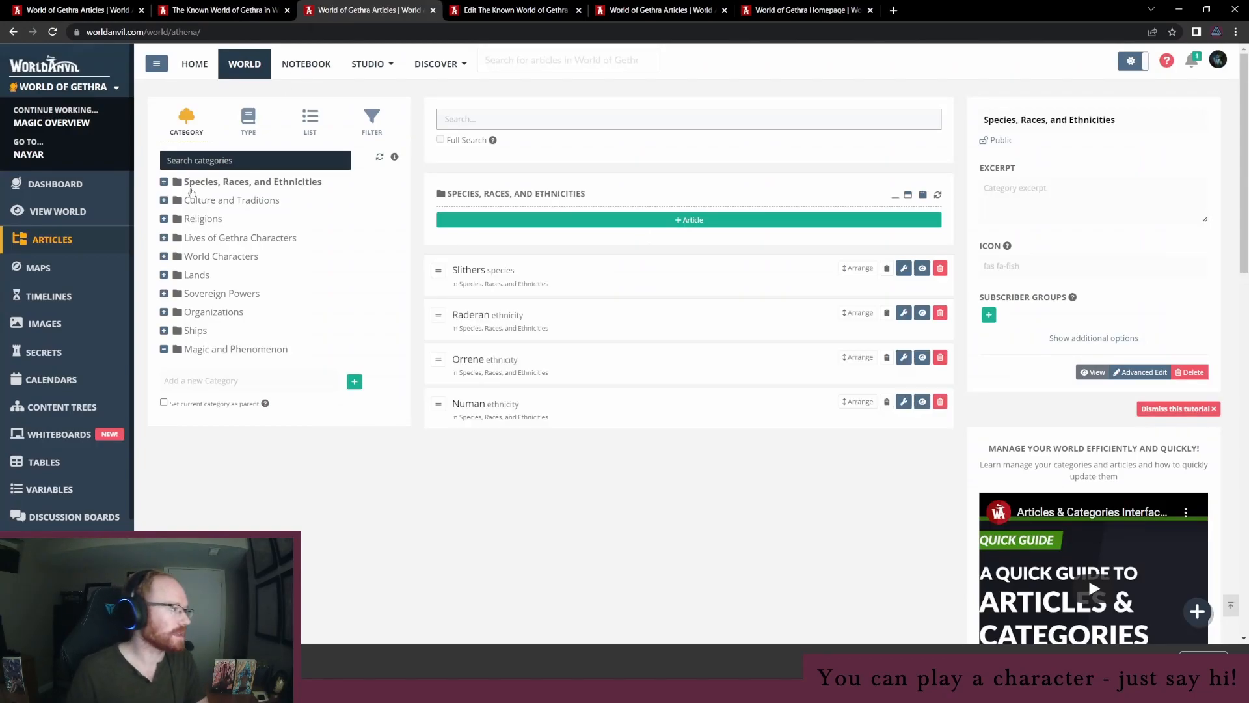
mouse_move(207, 202)
mouse_down()
mouse_move(205, 183)
mouse_move(213, 228)
mouse_move(215, 196)
mouse_up()
drag(202, 276, 190, 203)
drag(205, 298, 216, 260)
drag(215, 313, 216, 240)
drag(205, 330, 209, 279)
drag(198, 351, 202, 235)
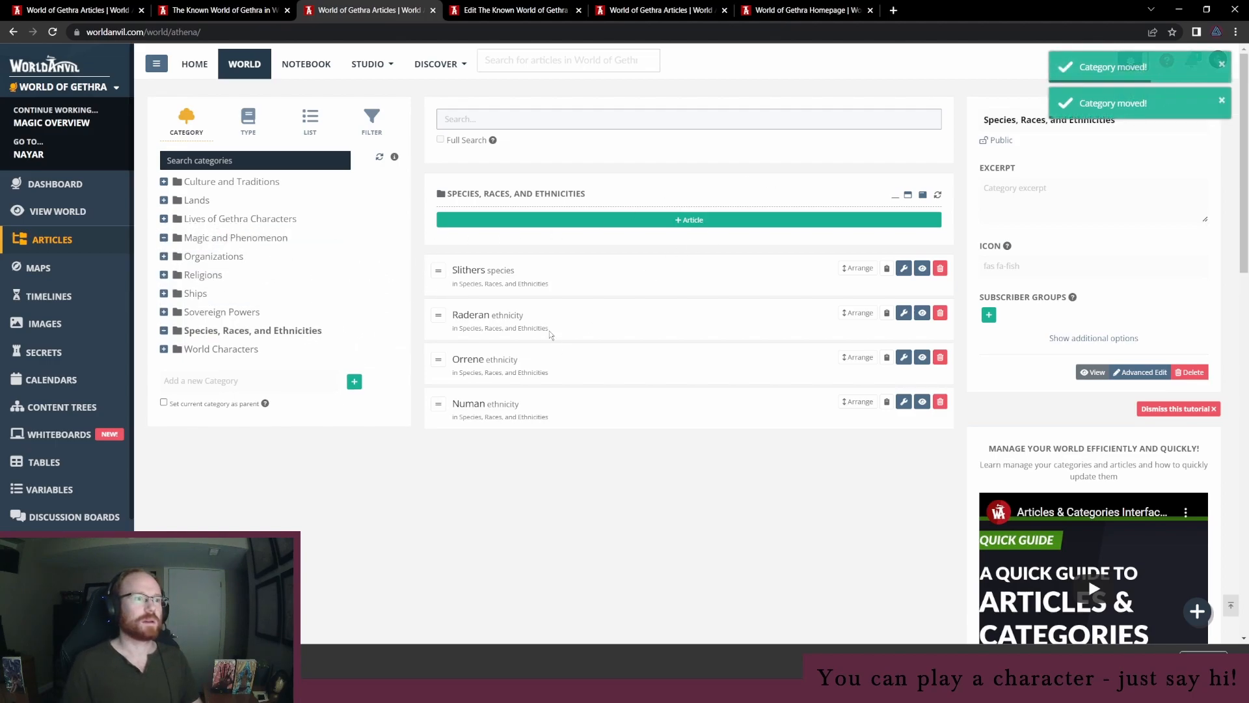
click(57, 211)
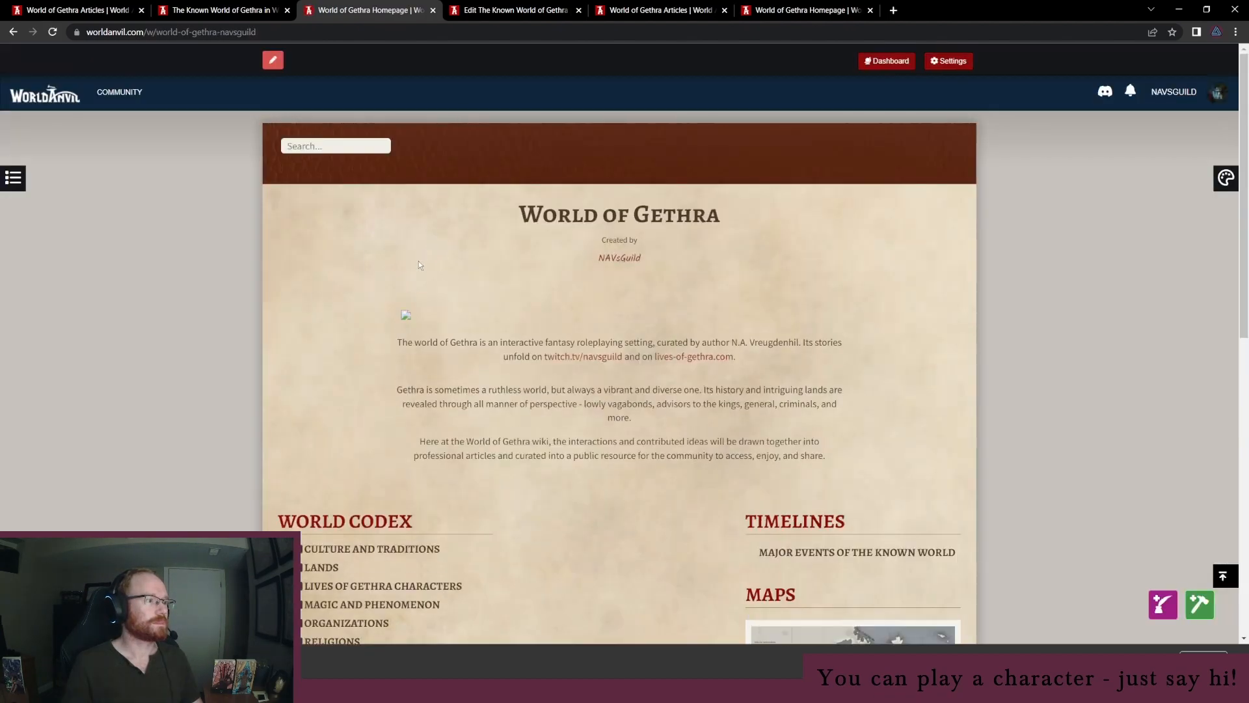
scroll(357, 313, down, 3)
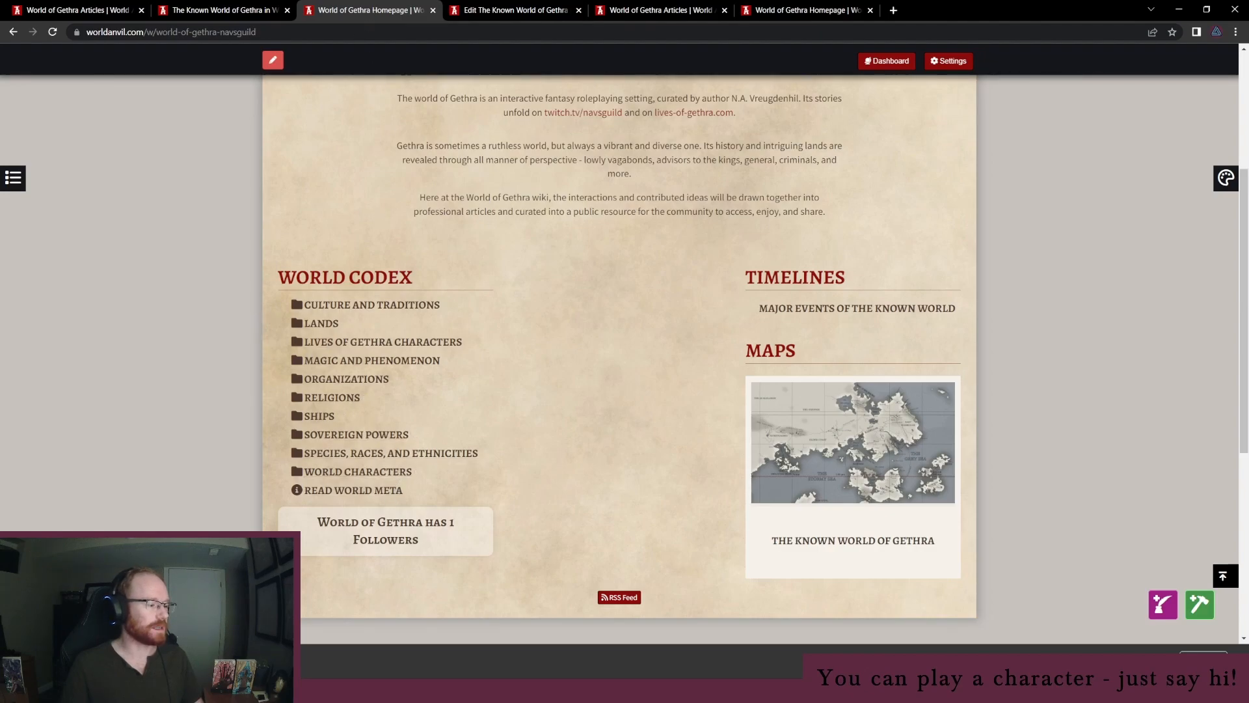
Switch to OneNote, open the Slithers section of the Gethra notes, and return to the browser
key(alt+Tab)
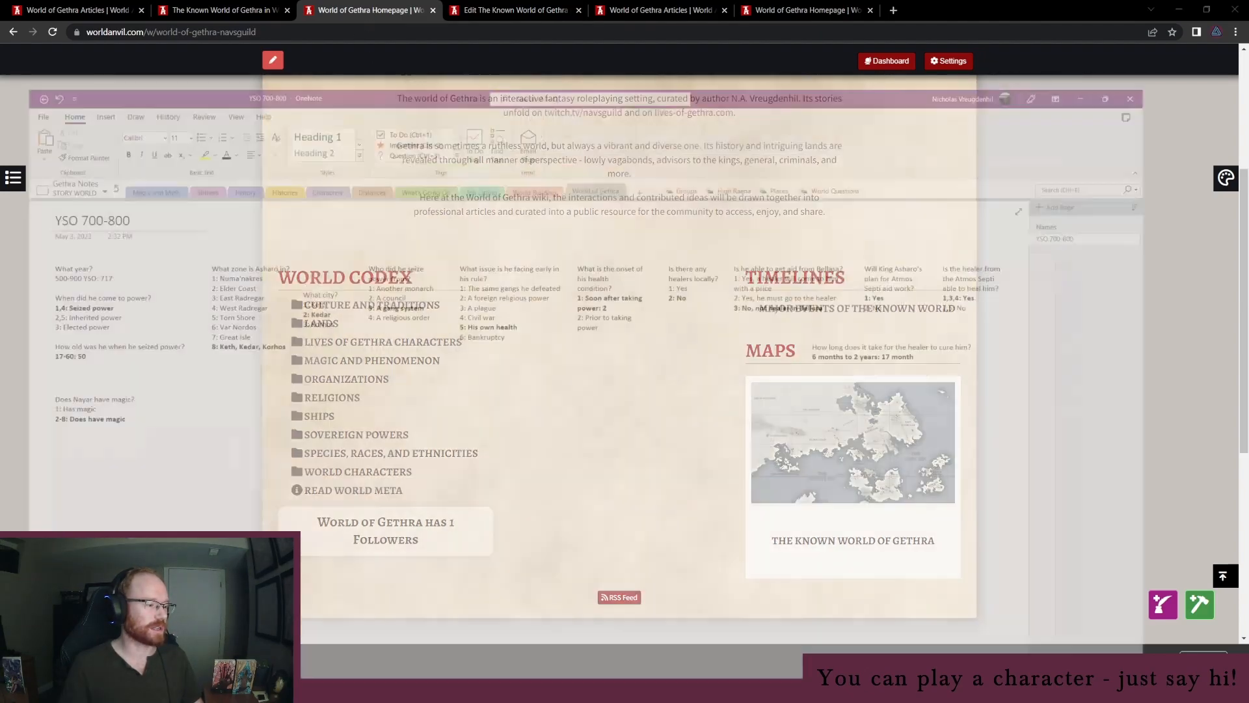
click(202, 115)
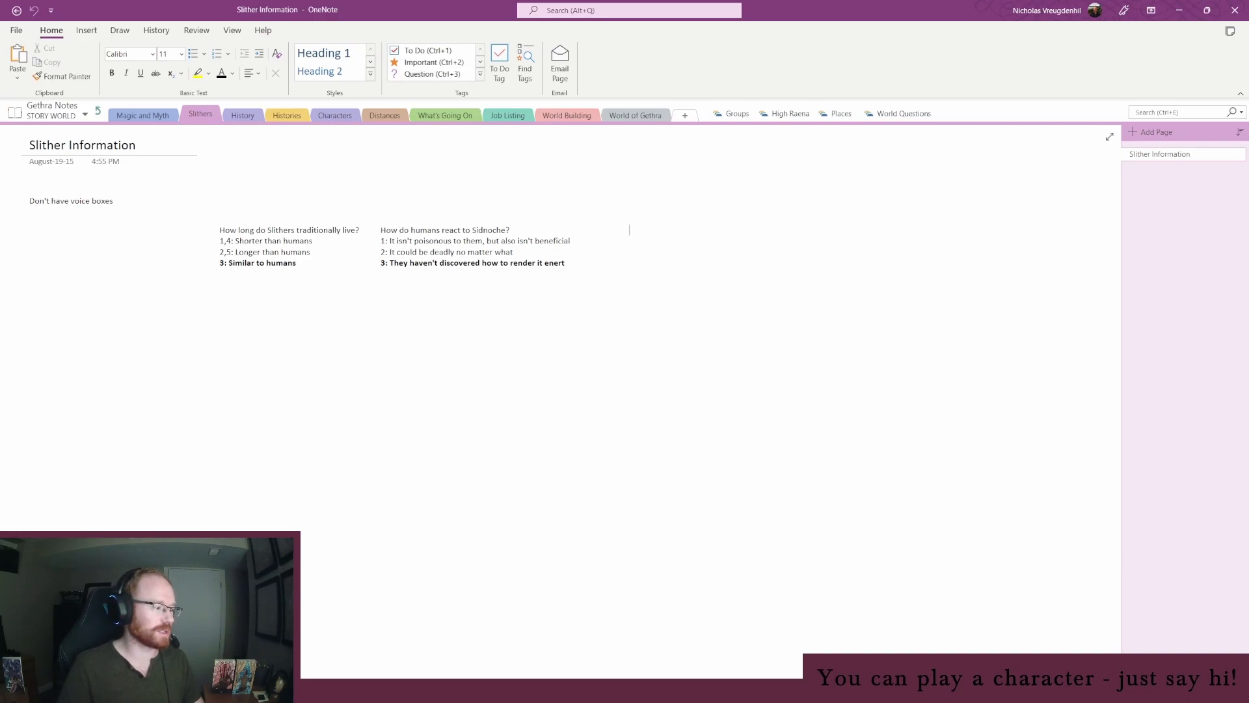
click(283, 690)
click(195, 641)
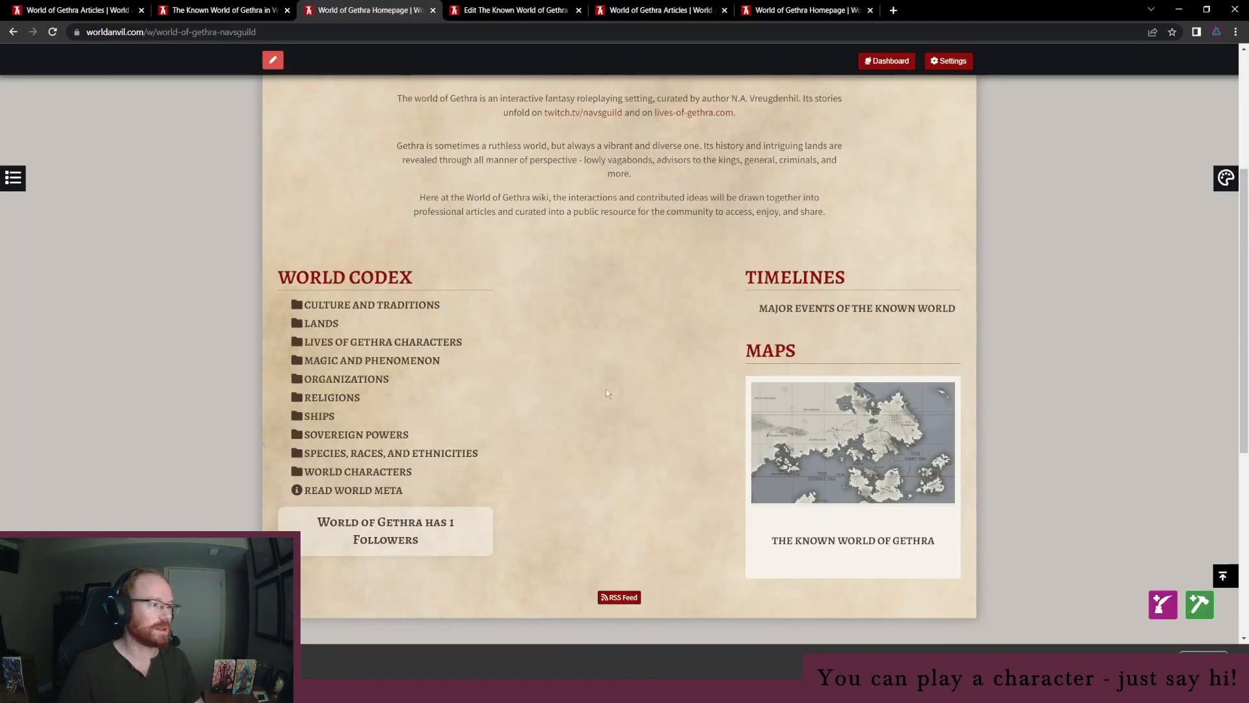
Look over the homepage's introduction and World Codex, the article manager showing Nayar, and the map editor
scroll(606, 390, up, 2)
scroll(585, 494, up, 2)
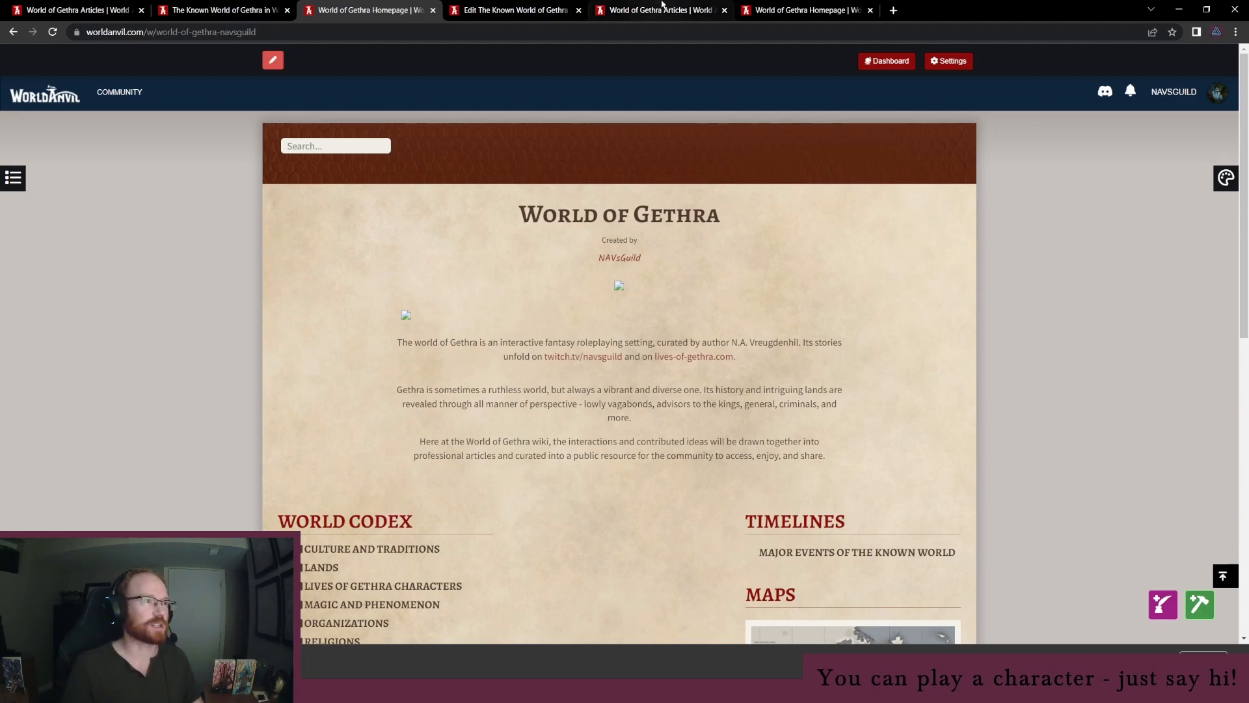
click(789, 3)
scroll(574, 343, up, 4)
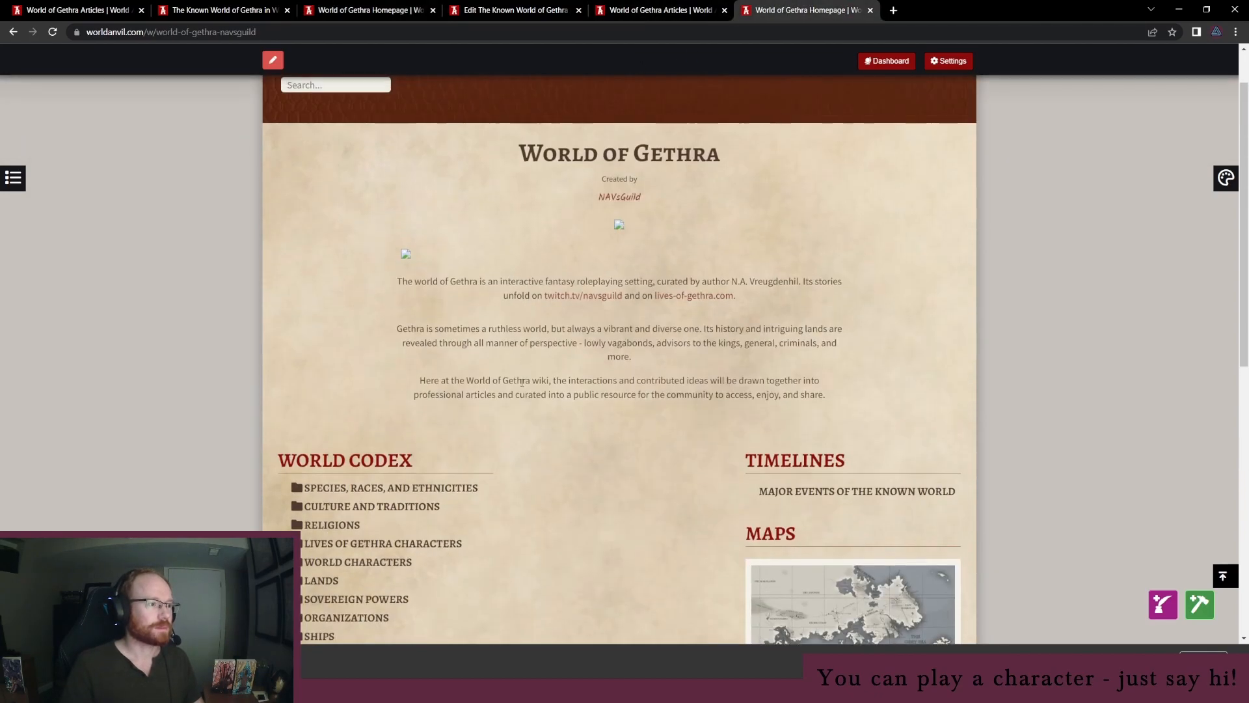
scroll(512, 414, up, 1)
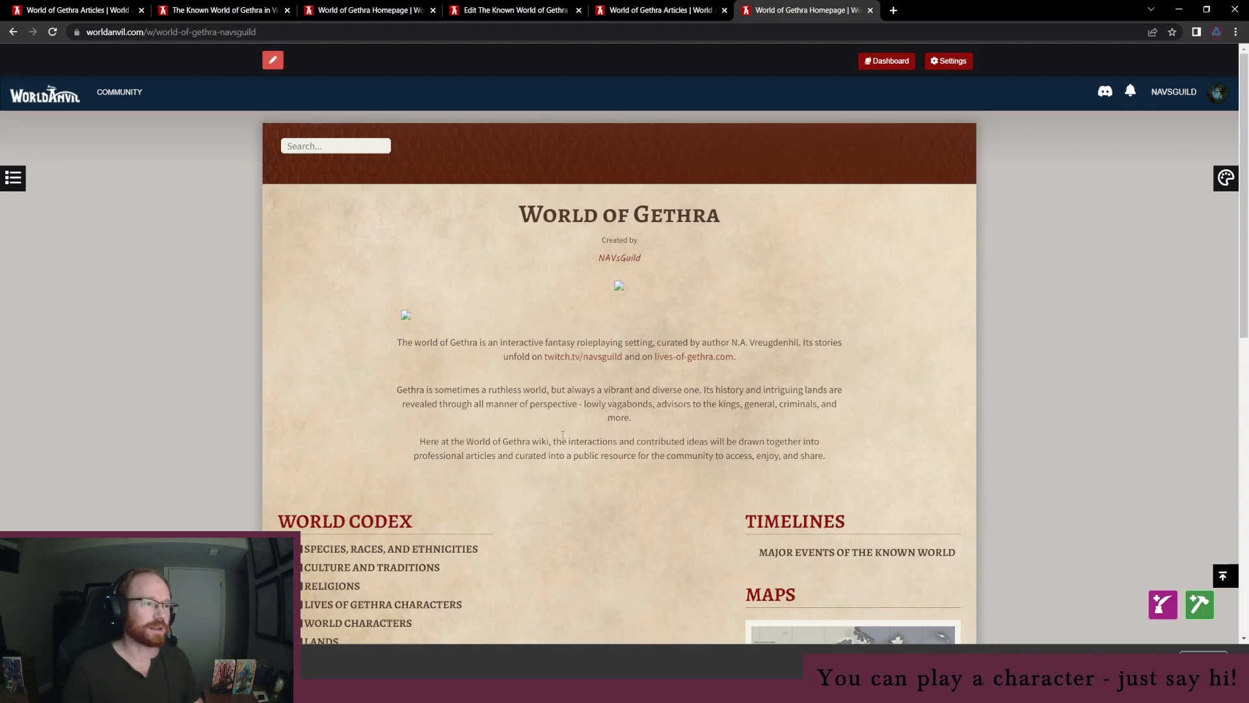
scroll(386, 436, down, 3)
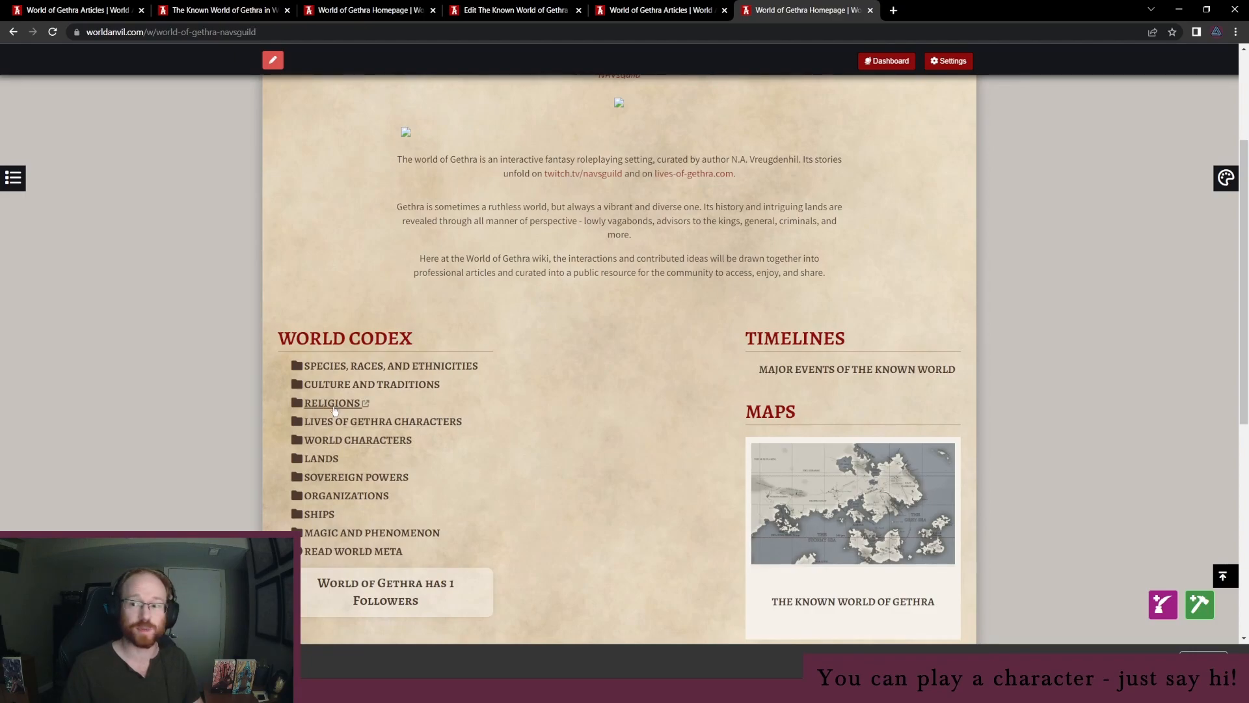
click(596, 8)
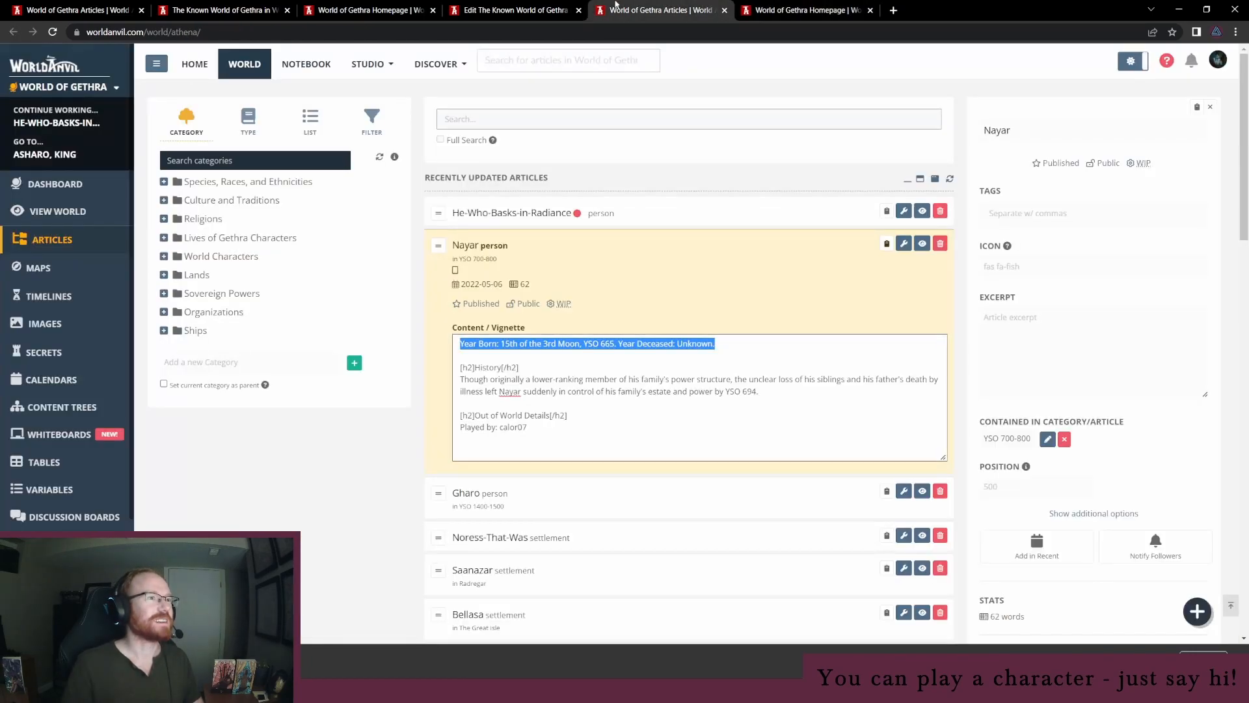
click(555, 8)
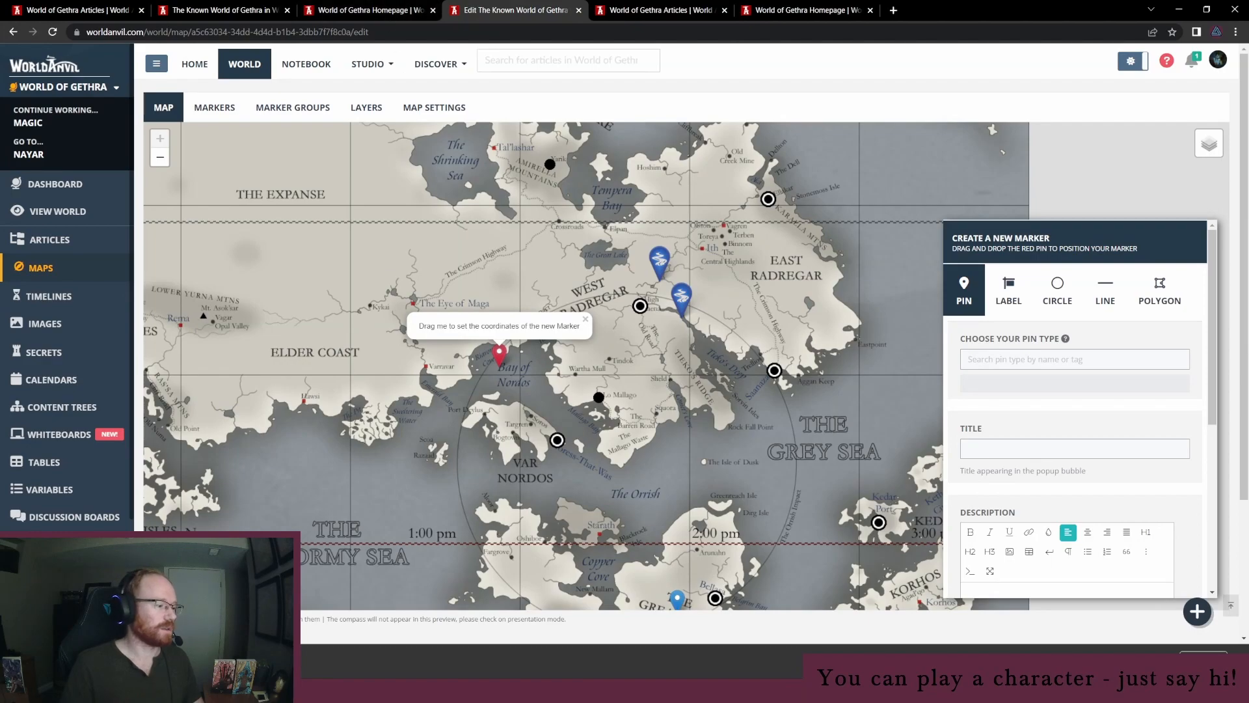
Switch to OneNote and start a new note on the Slither Information page with the question "Can Slithers perform magic?"
key(alt+Tab)
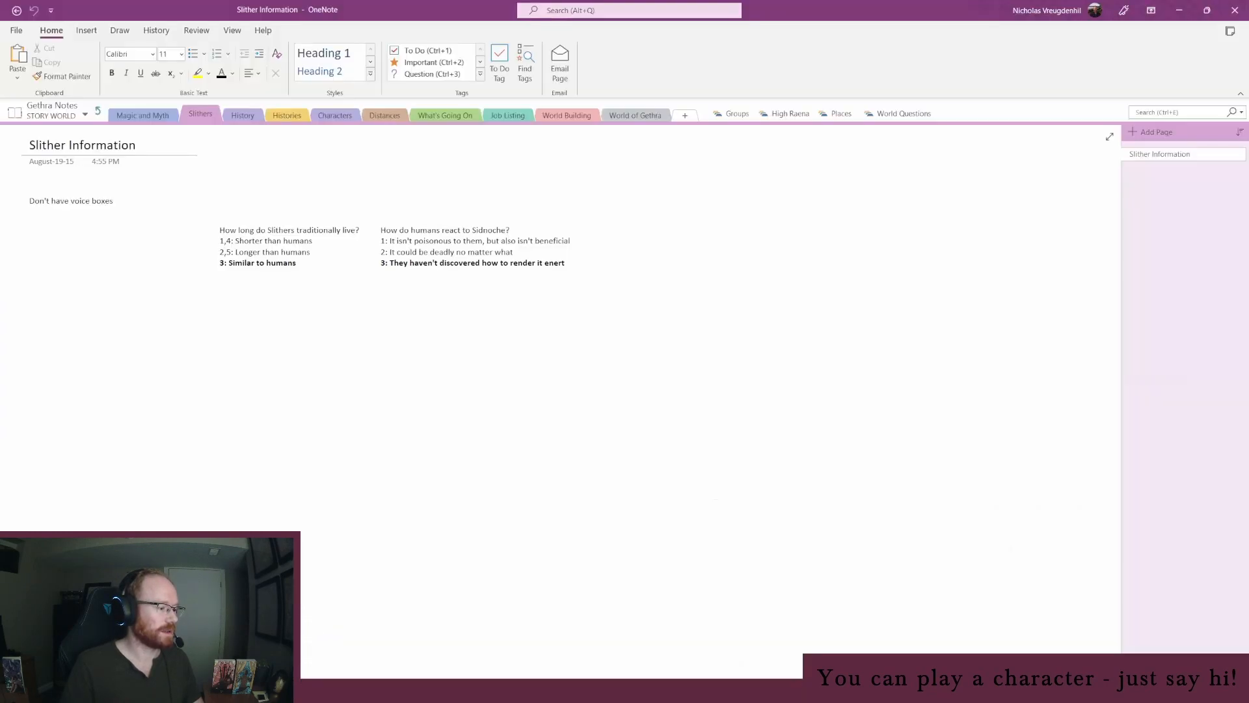
click(629, 230)
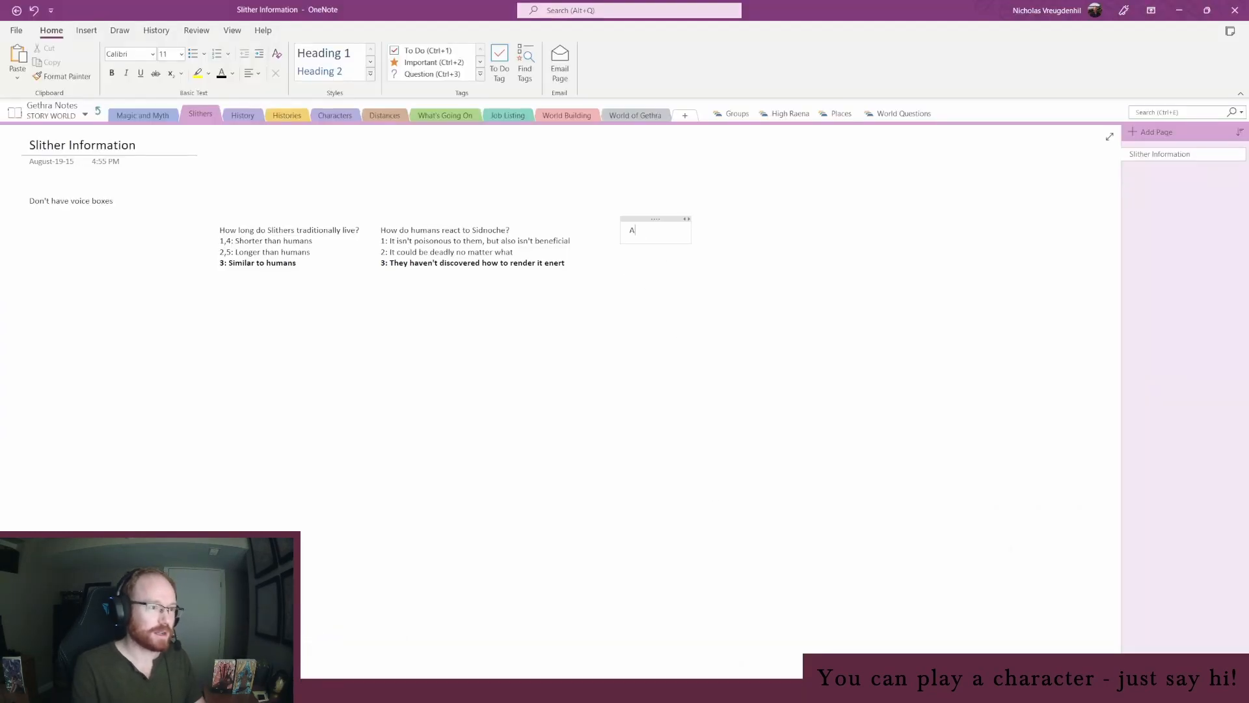
text(Can Slithe)
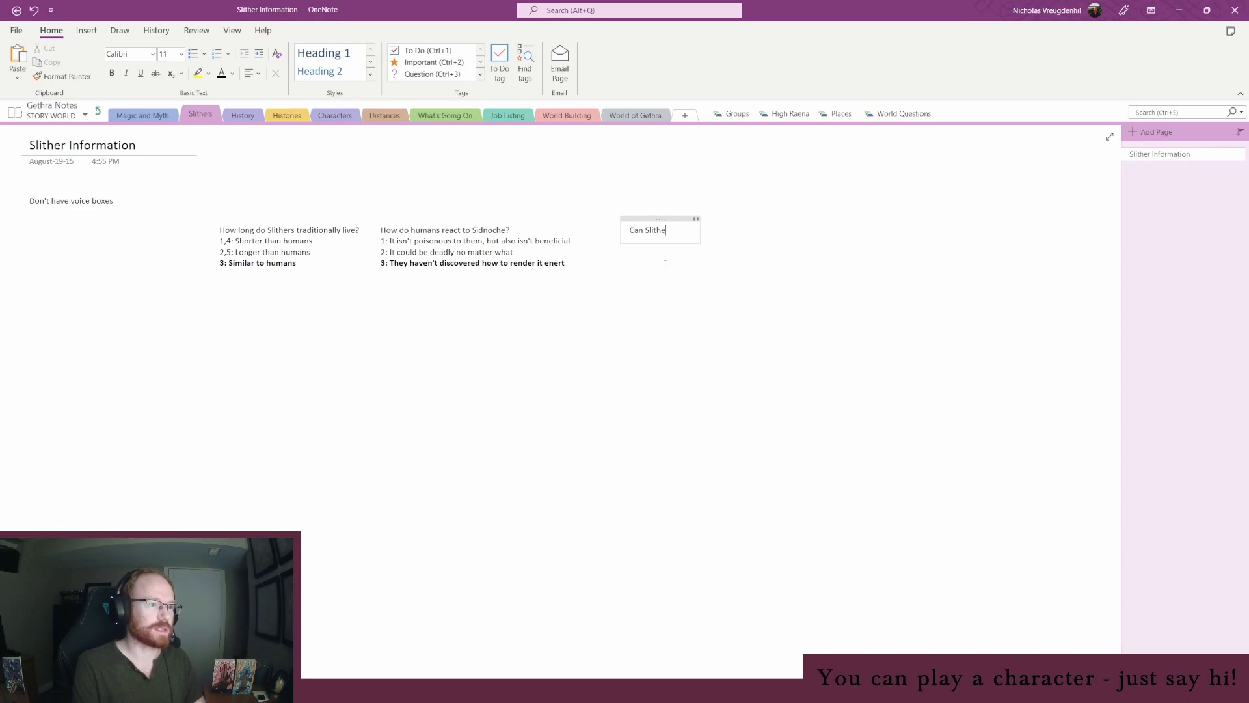
text(rs perform magic?)
key(Return)
Add answers "1: Yes, but they are less likely to be born with it" and "2: Yes, but they are more likely to be born with it"
text(1)
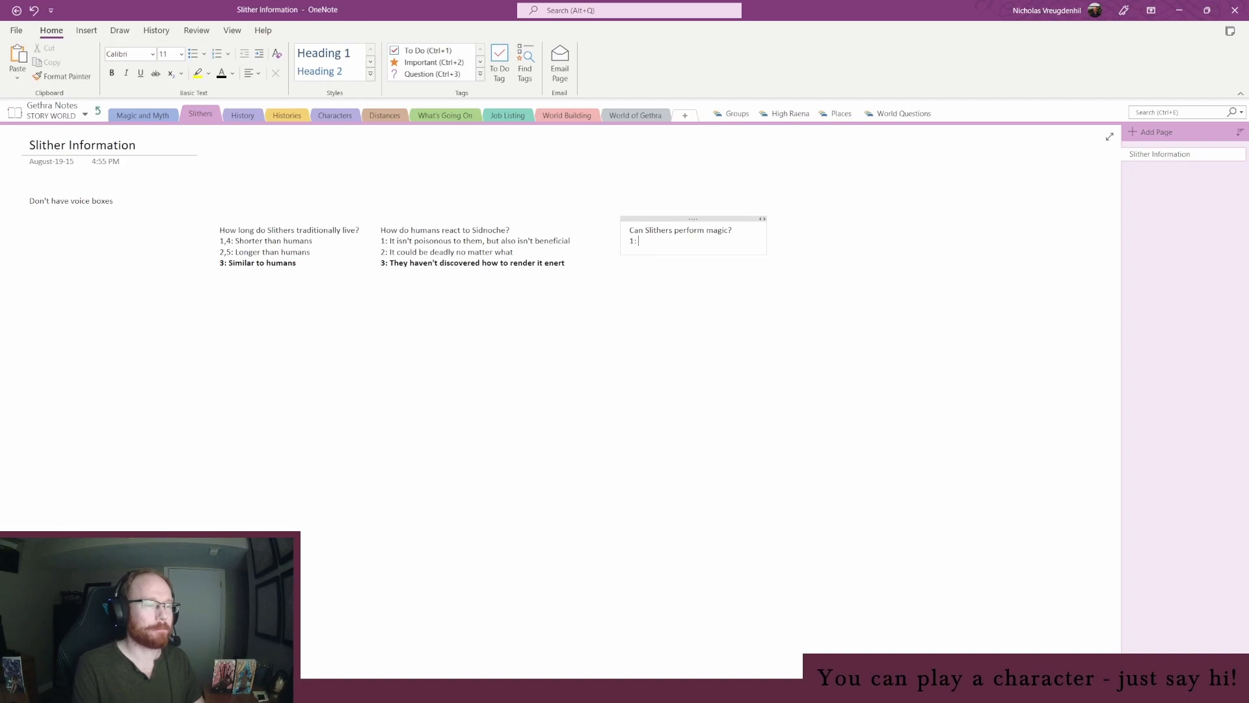
text(: Yes, but the)
key(BackSpace)
text(yy are less likely to be born with it)
key(Return)
text(2: Yes, but they are more likely to be born with it)
key(Return)
Add the answers "3: They have different magical gifts" and "4: No" to the Slither magic question
text(3: )
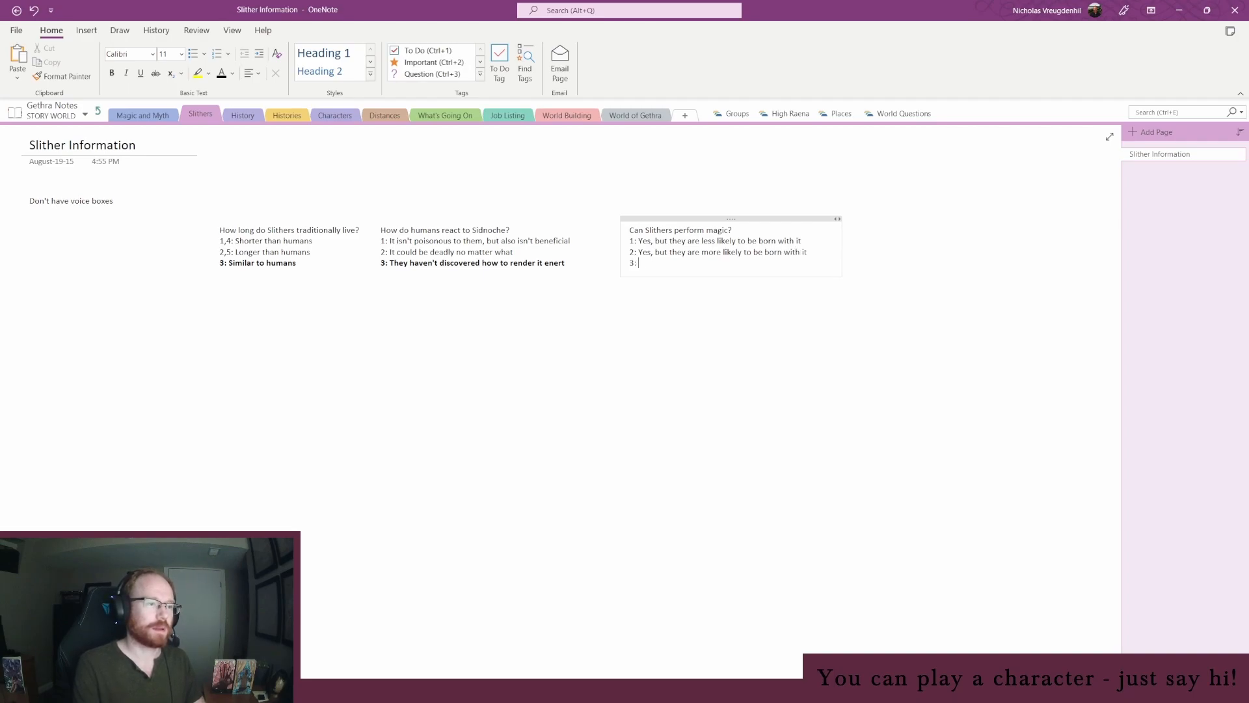
text(They have different)
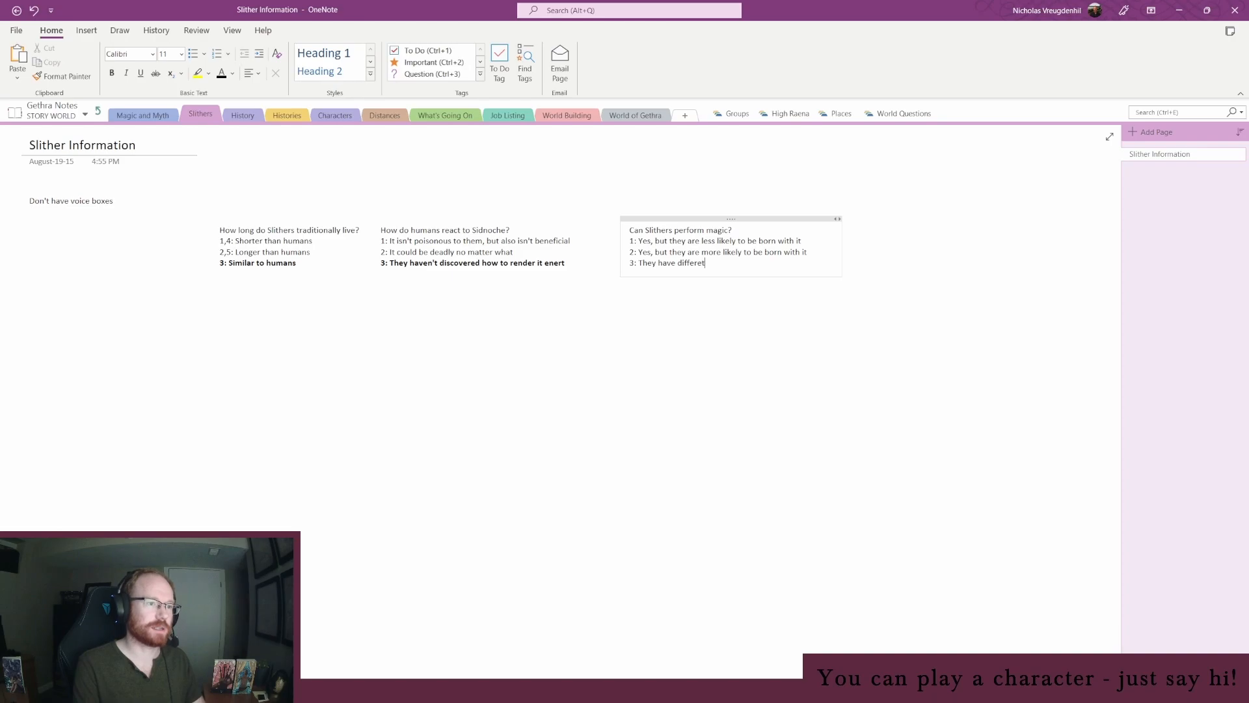
text( magical gifts)
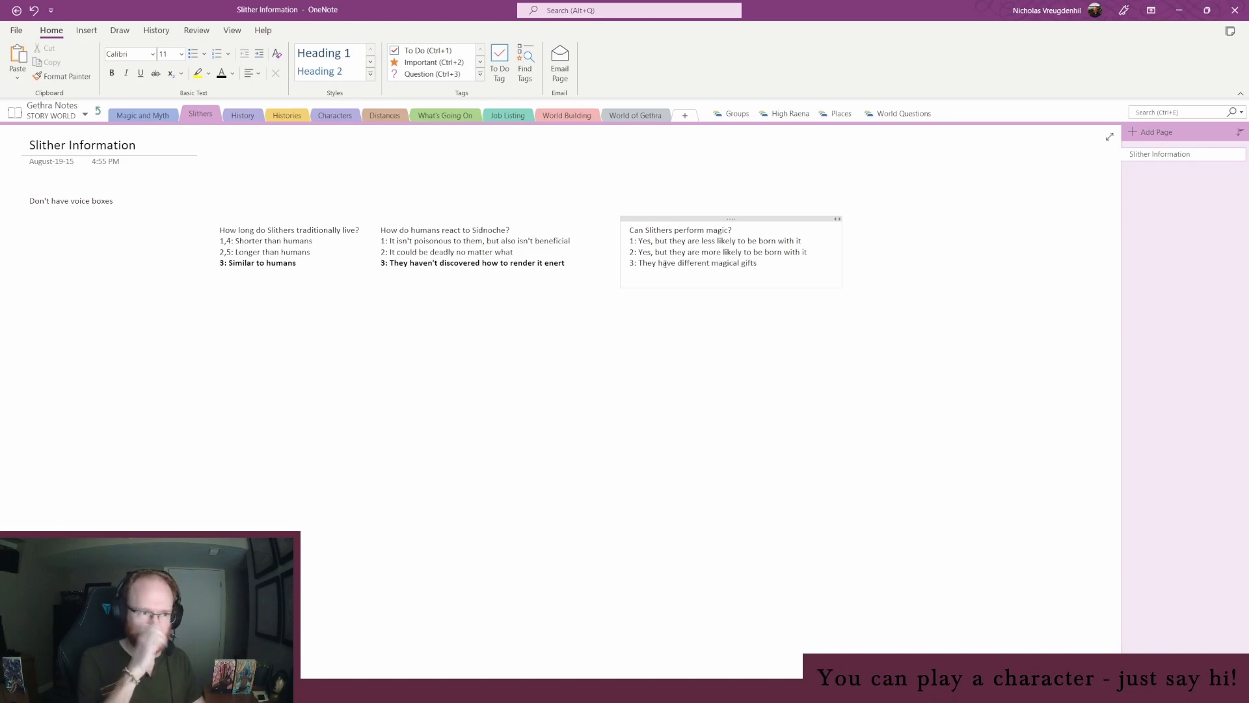
key(Return)
text(4: No)
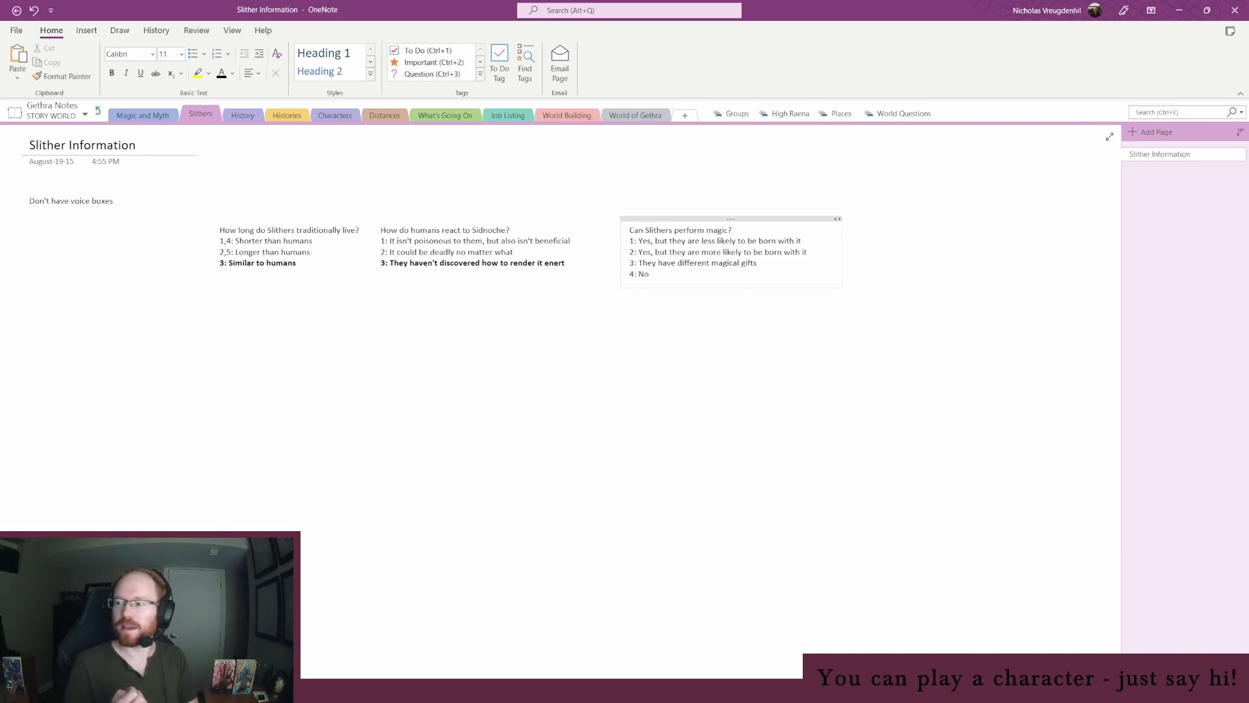
Assign the additional numbers 5 and 6 to the "less likely to be born with it" answer, making its prefix "1,5,6"
key(Left)
key(Left)
key(Left)
key(Left)
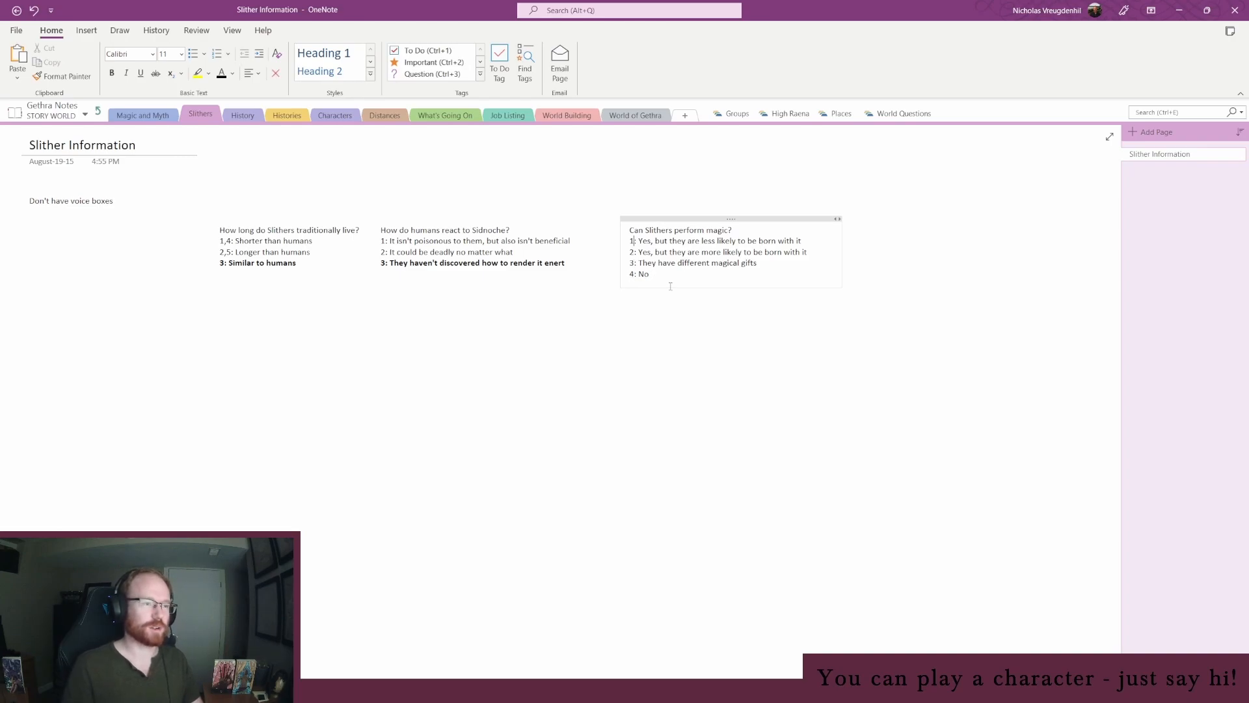
key(Up)
key(Up)
key(Up)
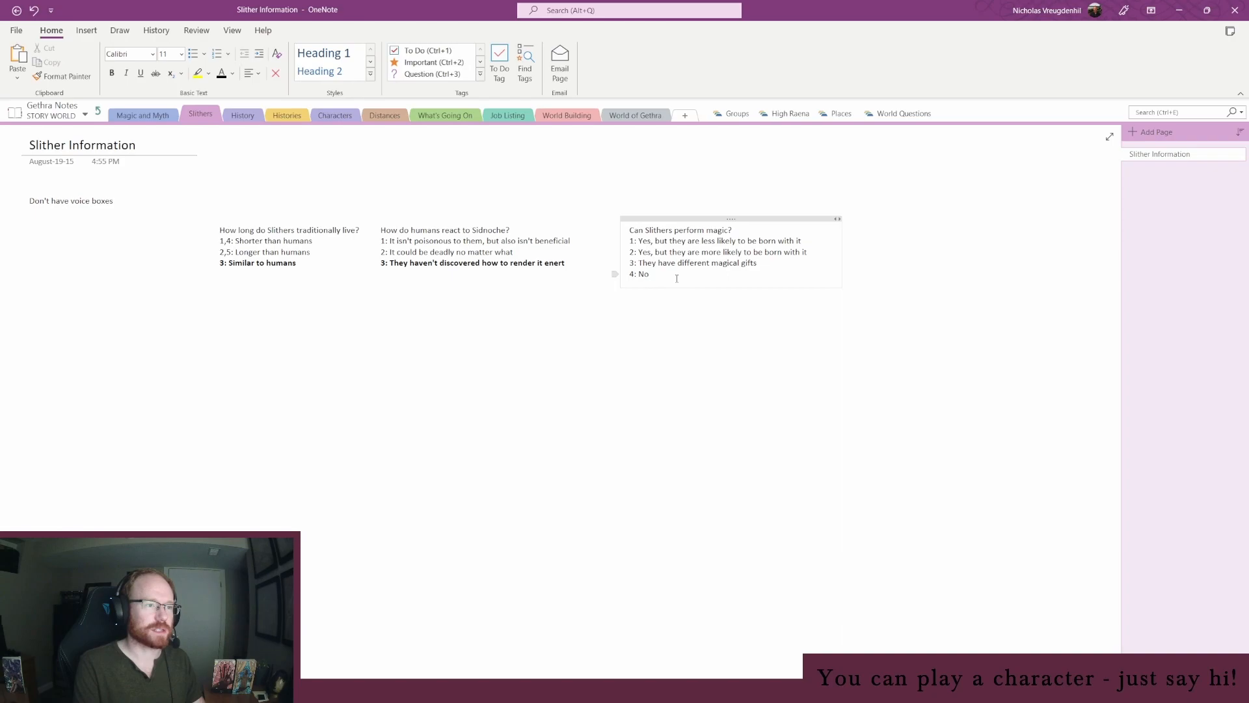
click(633, 241)
text(,5)
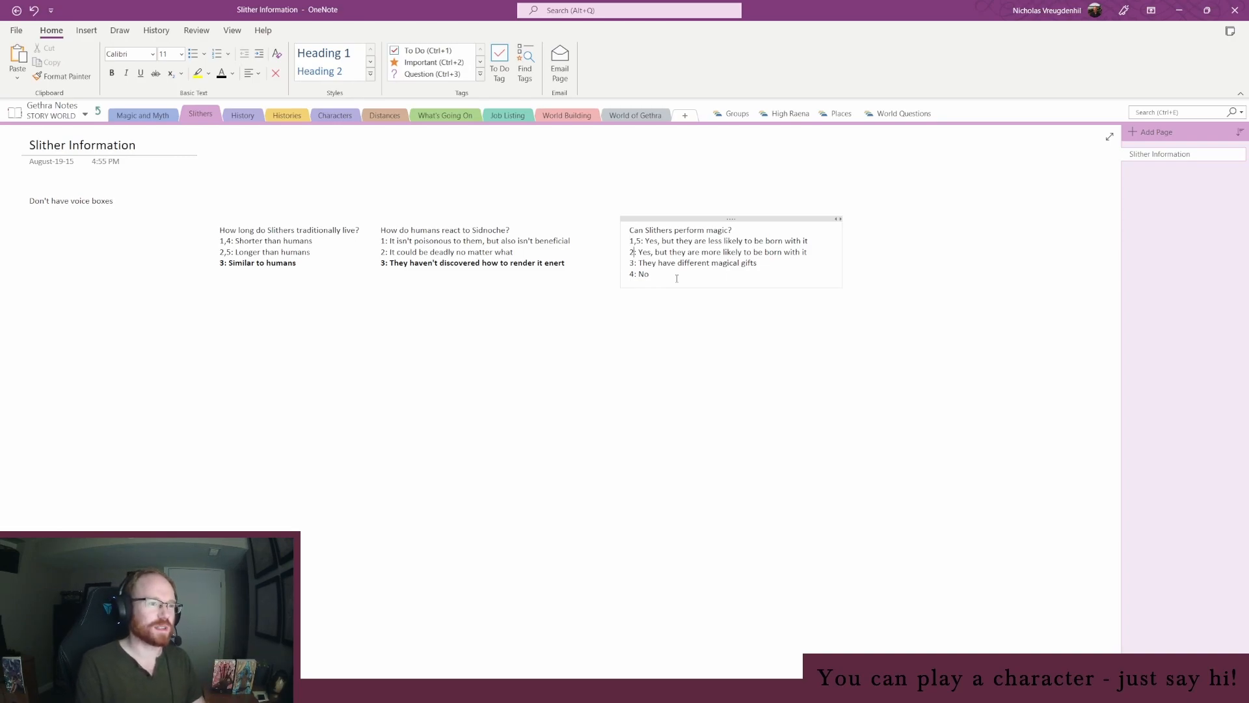
click(641, 242)
text(,6)
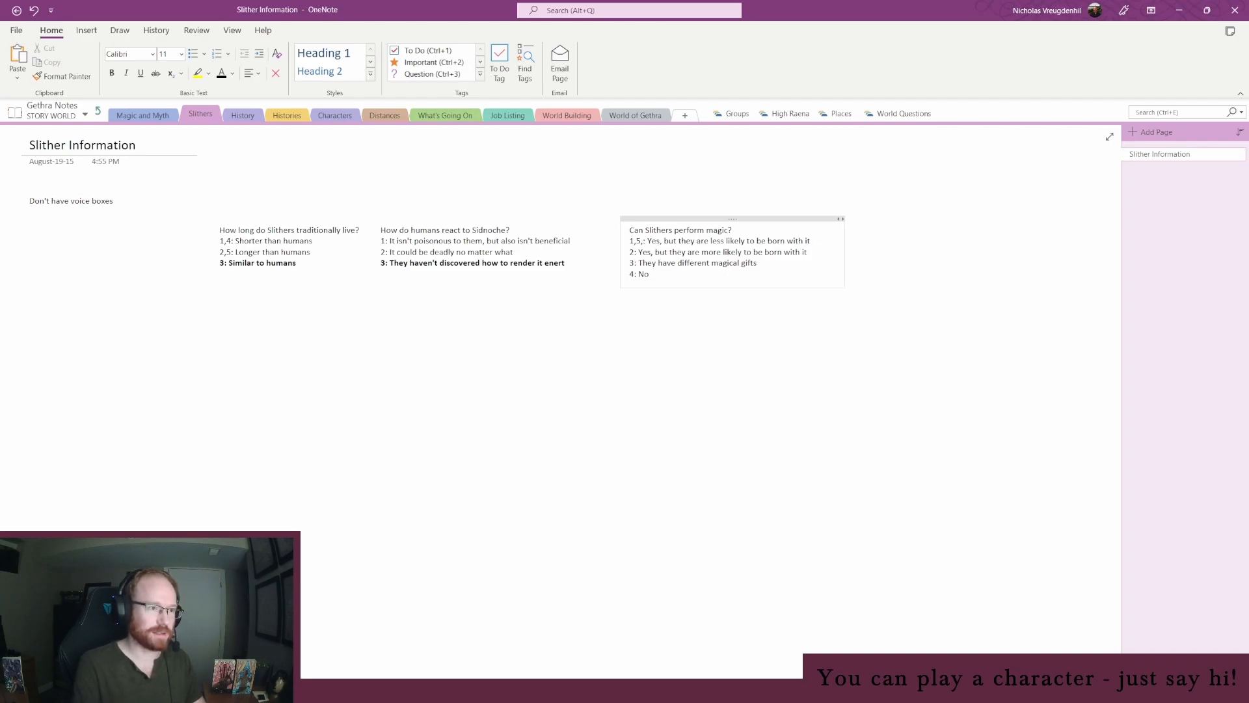
Assign the additional number 7 to the "They have different magical gifts" answer, making its prefix "3,7"
click(636, 252)
text(,8)
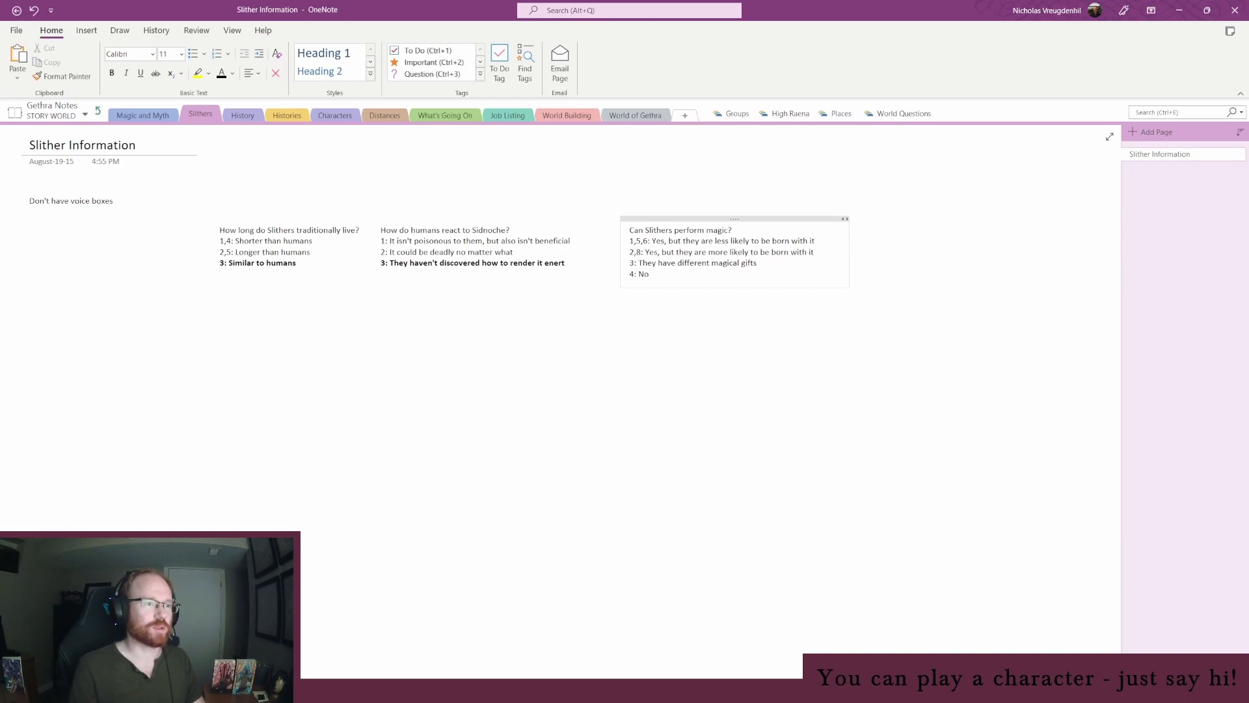
key(BackSpace)
key(BackSpace)
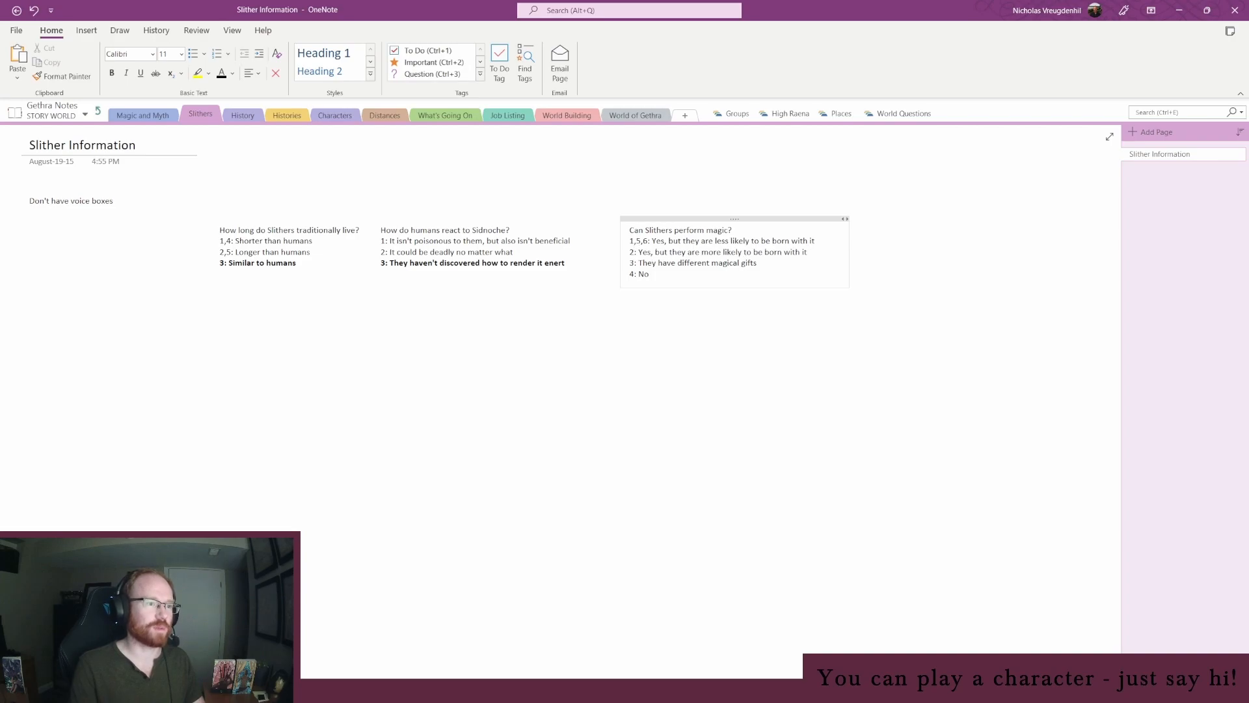
text(,7)
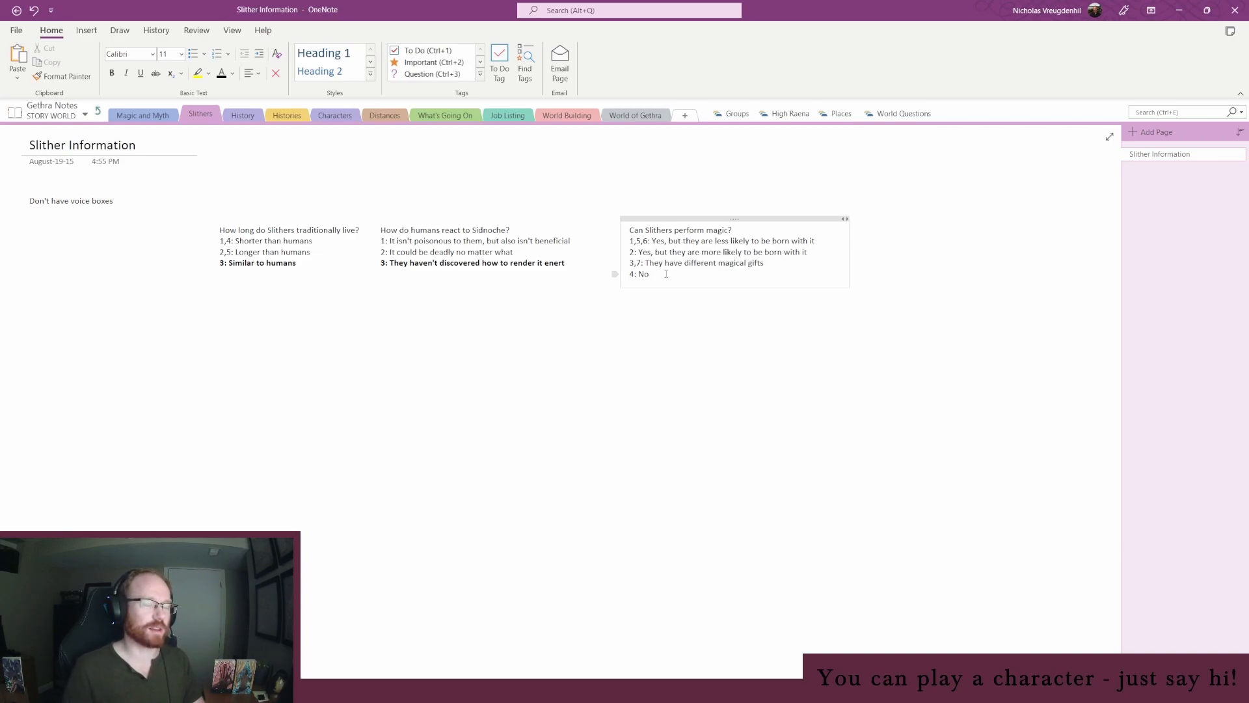
Switch to the RANDOM.ORG window and generate a random number with a maximum of 7
click(286, 691)
click(330, 644)
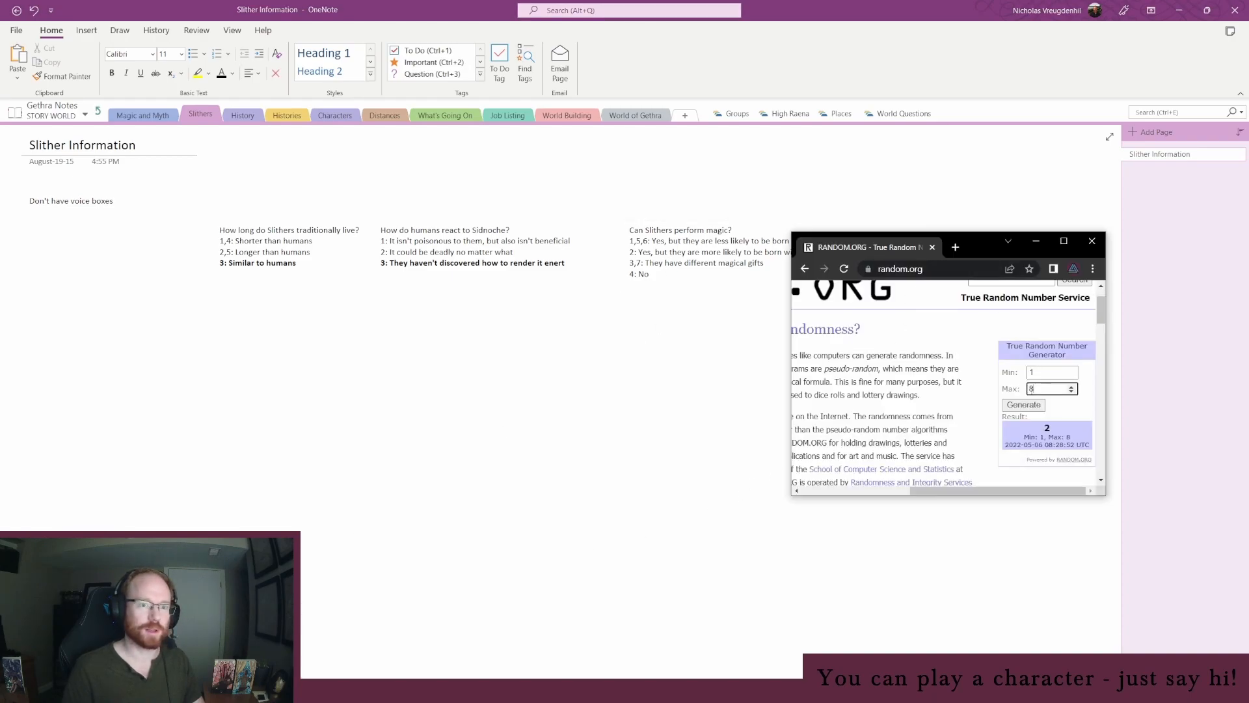
key(BackSpace)
text(7)
key(Return)
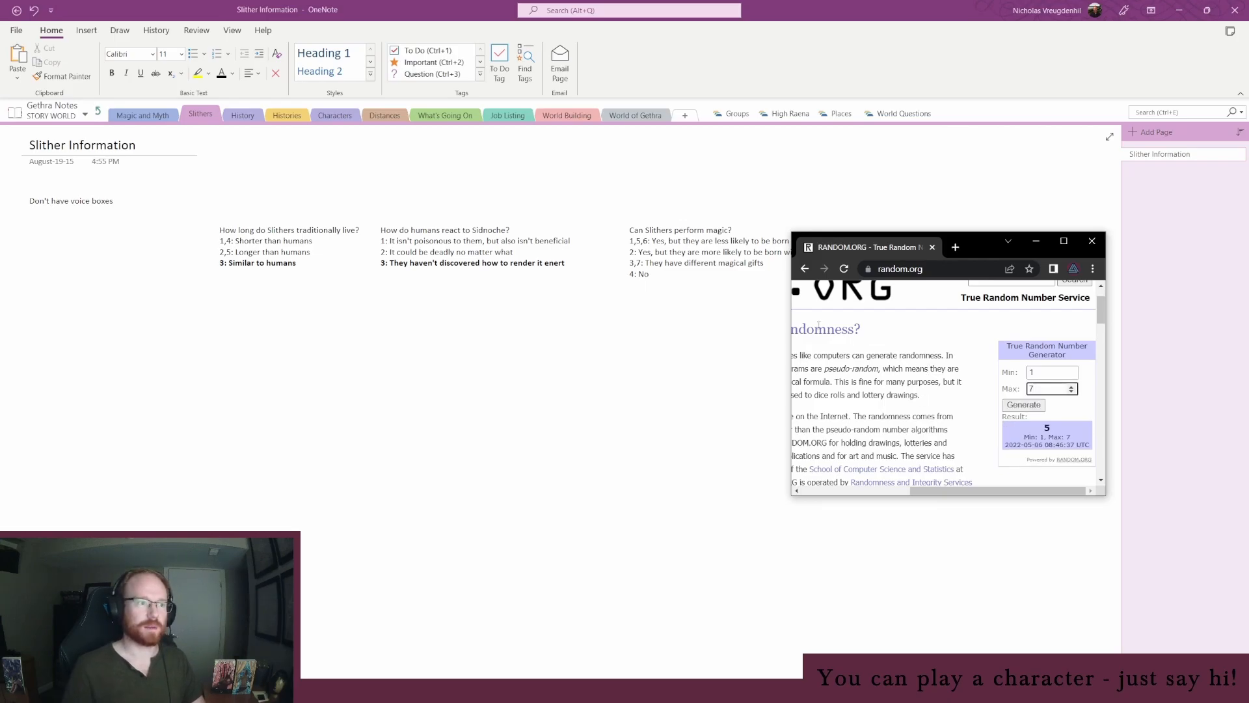
Bold the "1,5,6: Yes, but they are less likely to be born with it" answer and move the narrowed note closer to the Sidnoche question
click(684, 246)
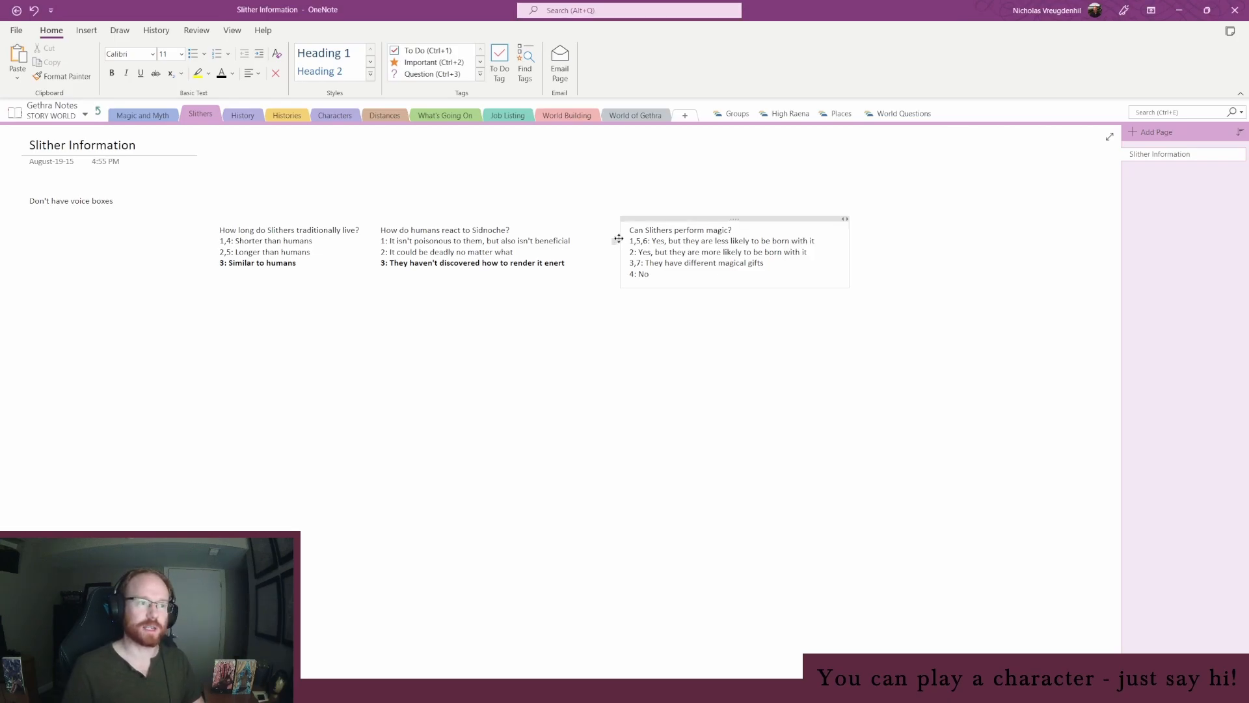
click(616, 240)
drag(855, 245, 824, 248)
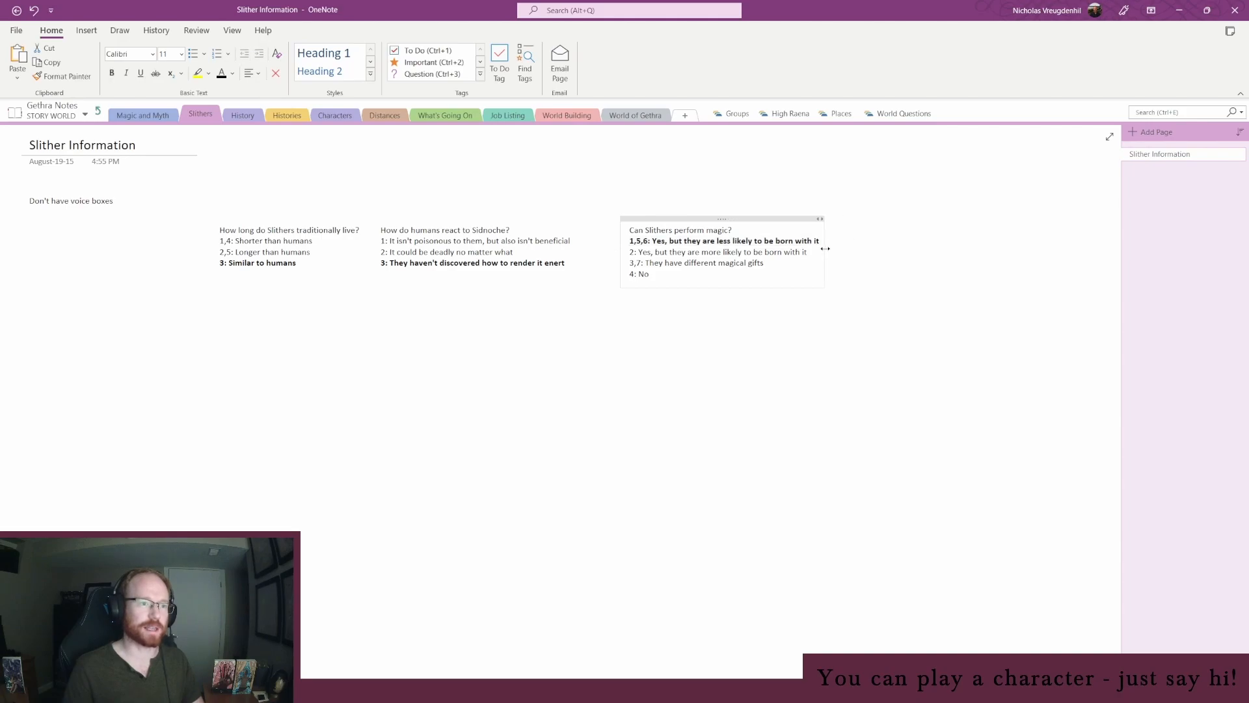
click(883, 372)
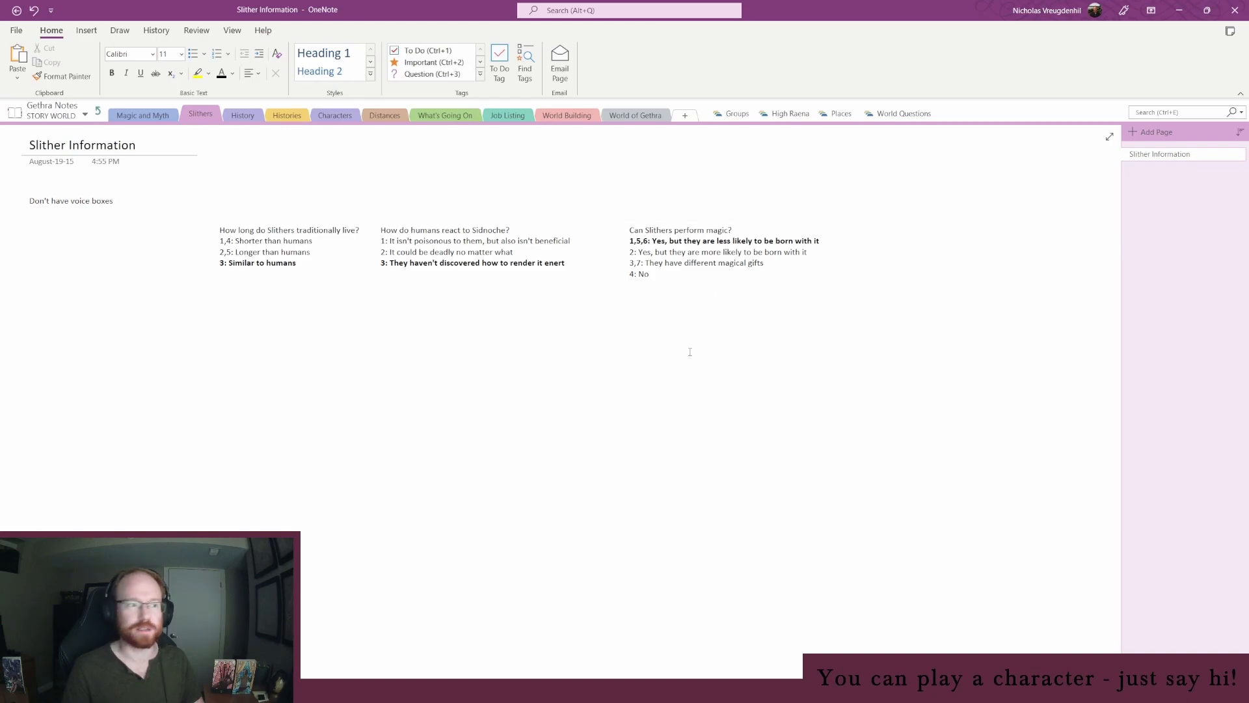
drag(692, 219, 663, 219)
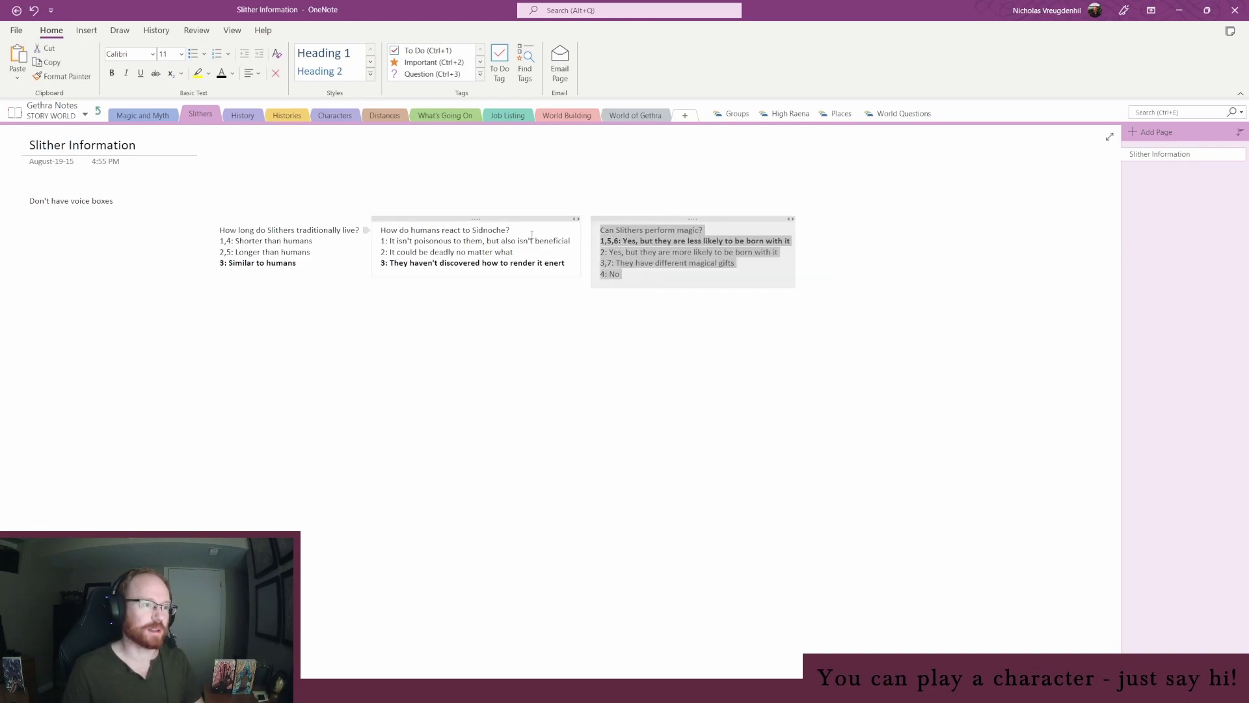
click(754, 275)
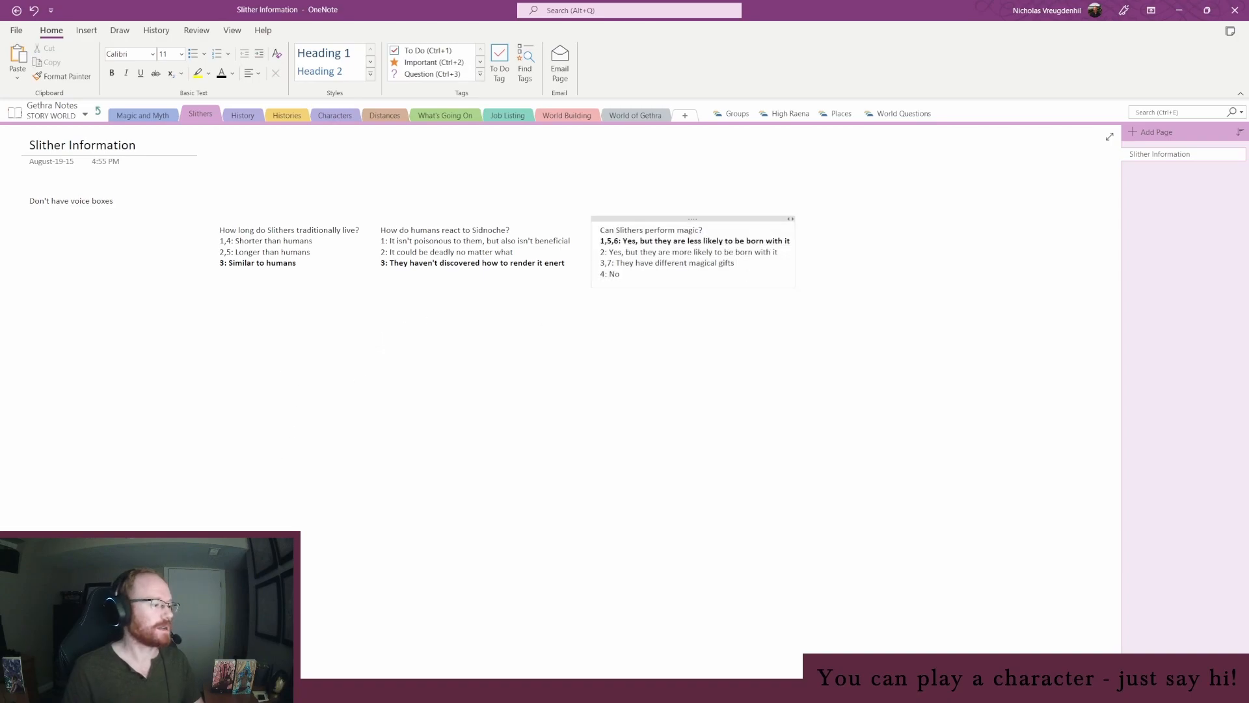
Switch to World Anvil in the browser and open the Slither Religion article for editing from the article manager
mouse_move(219, 691)
click(196, 640)
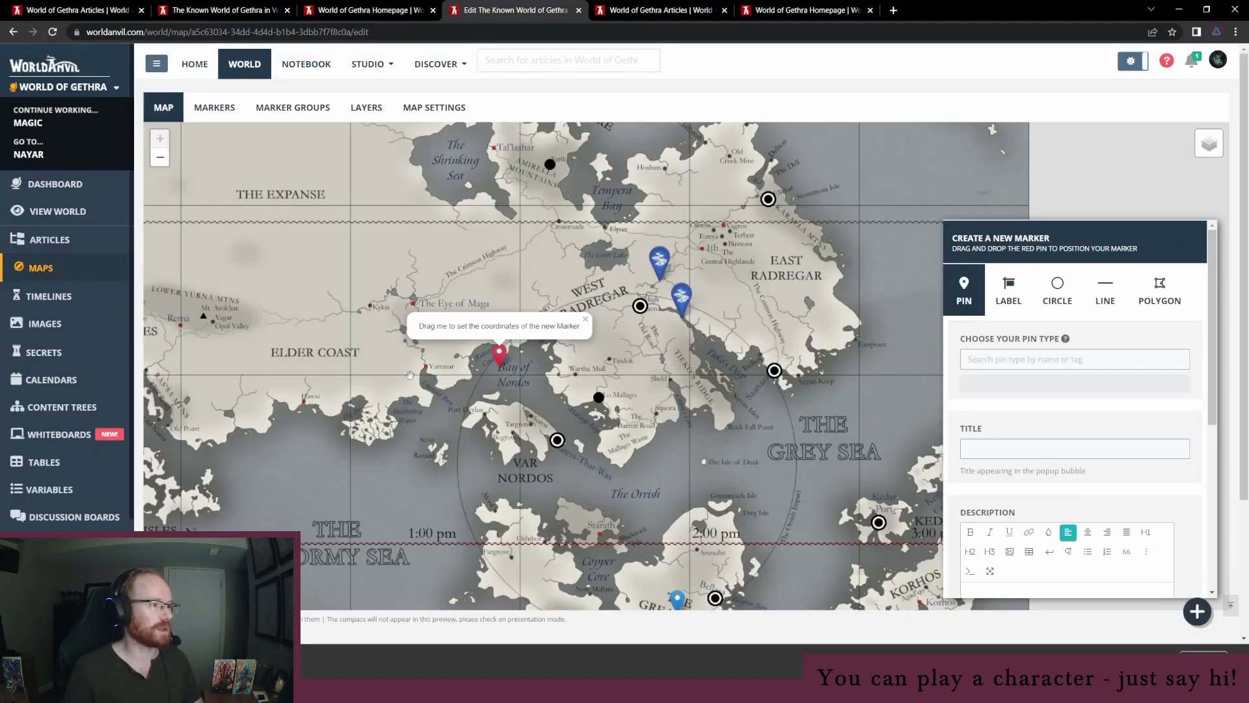
click(214, 10)
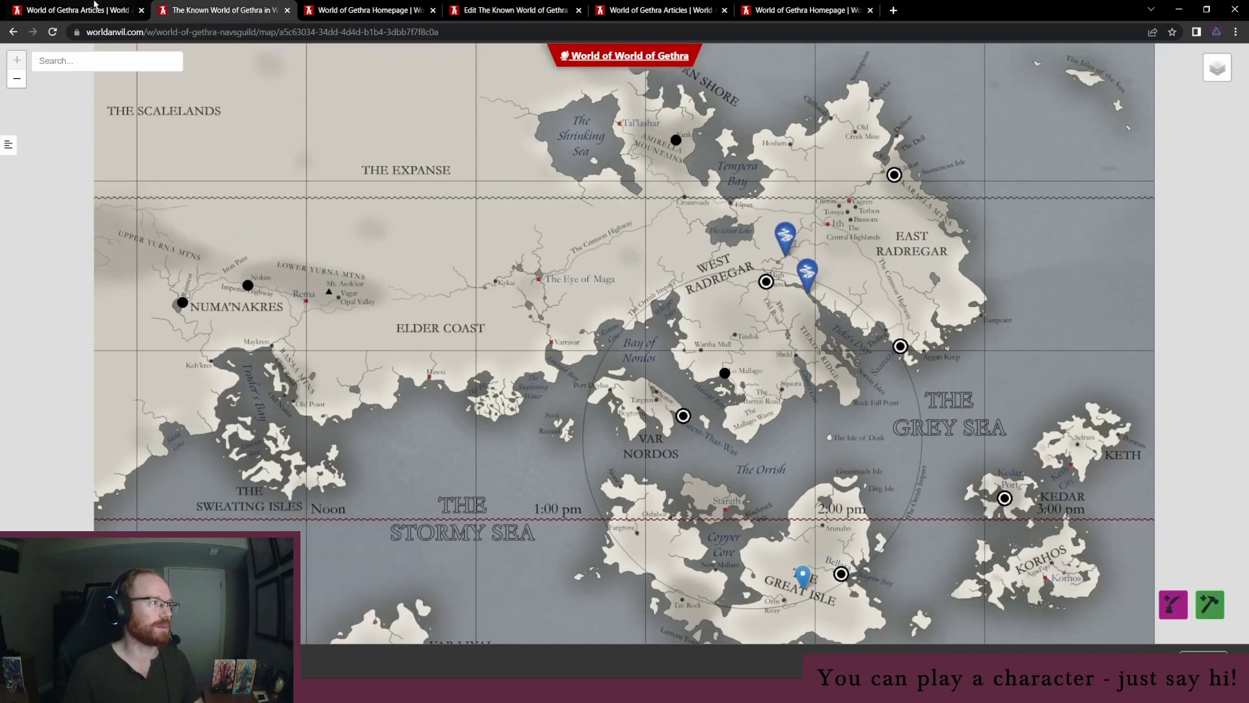
click(96, 8)
click(492, 221)
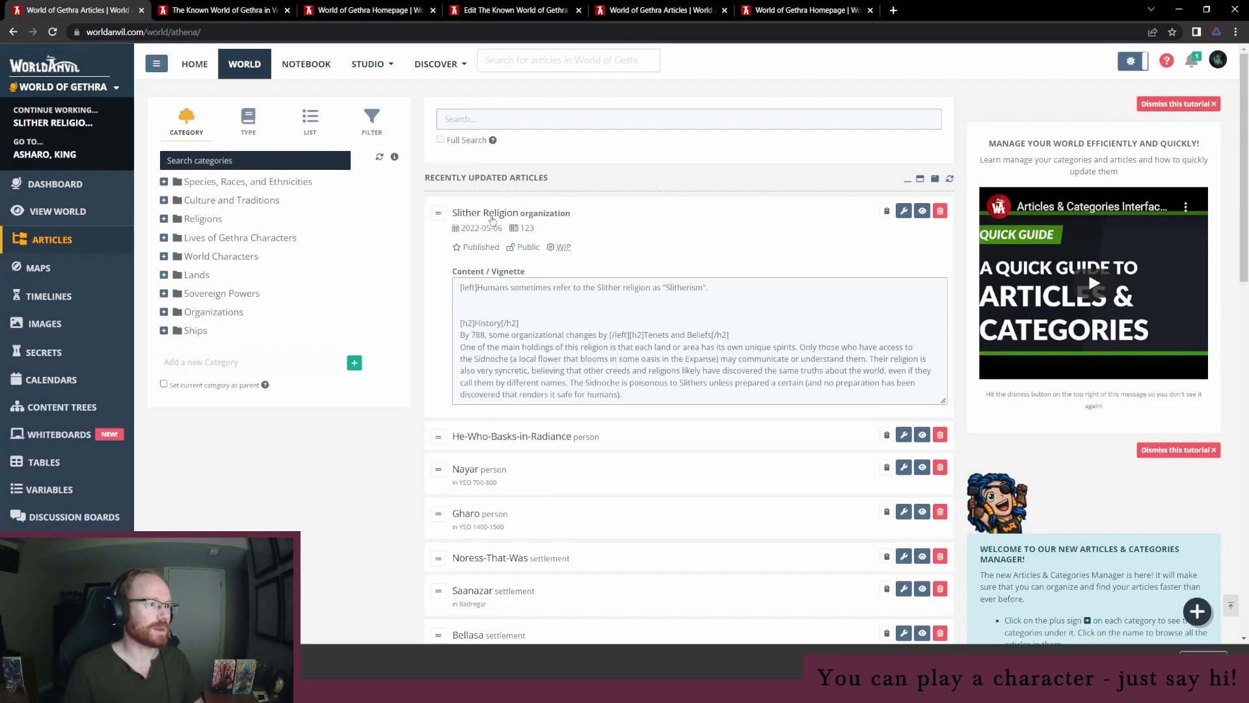
click(903, 211)
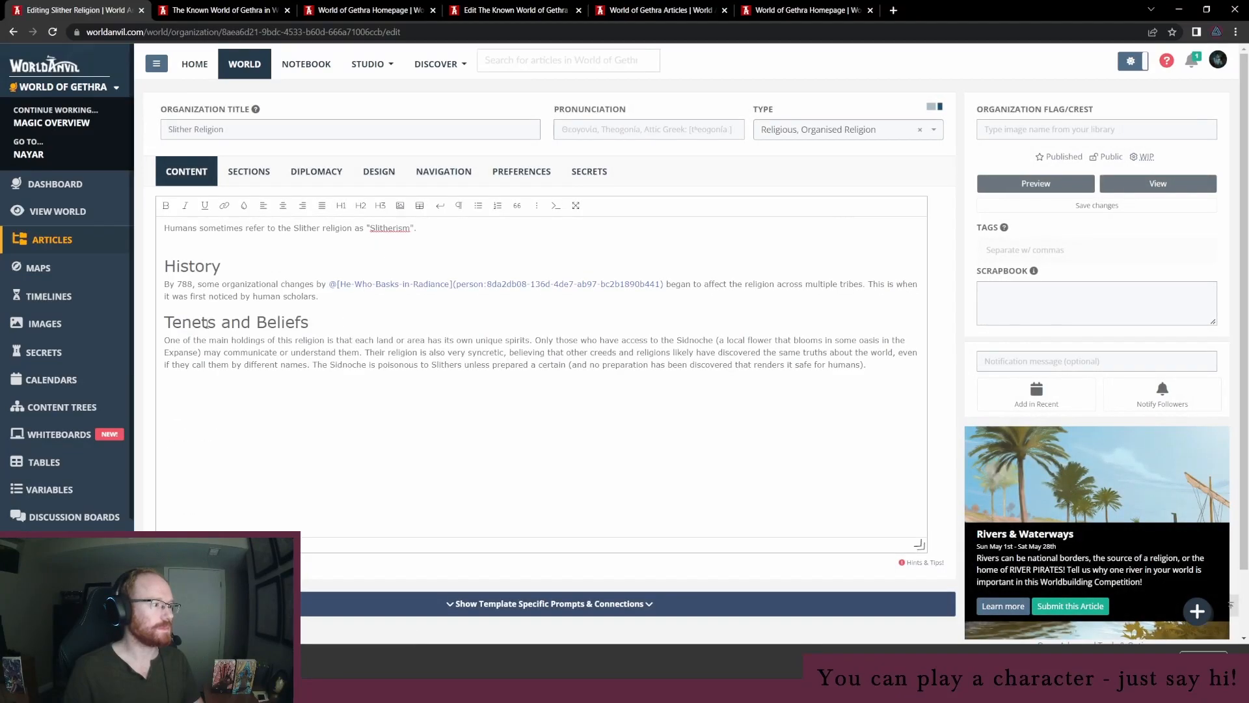
Start a new sentence at the end of the Tenets and Beliefs section with "When a Slither is rarely born with magic,"
click(872, 364)
text(When a Slither )
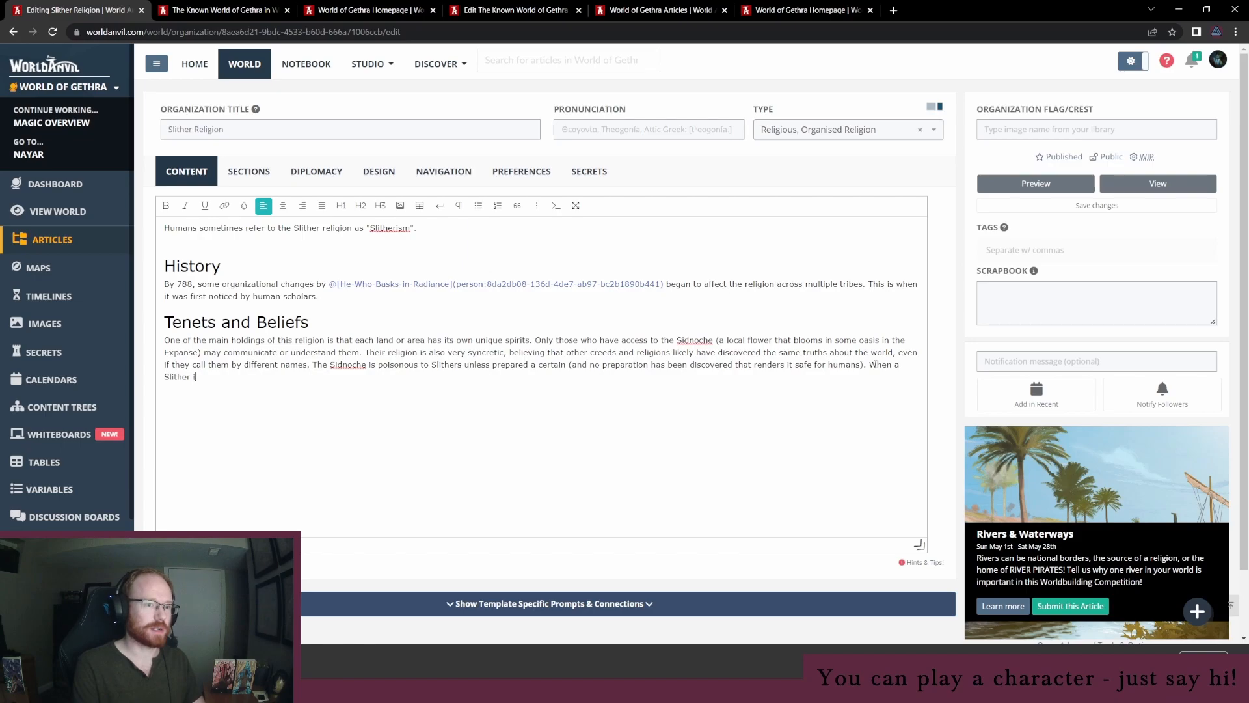
text(is rarely born with magic,)
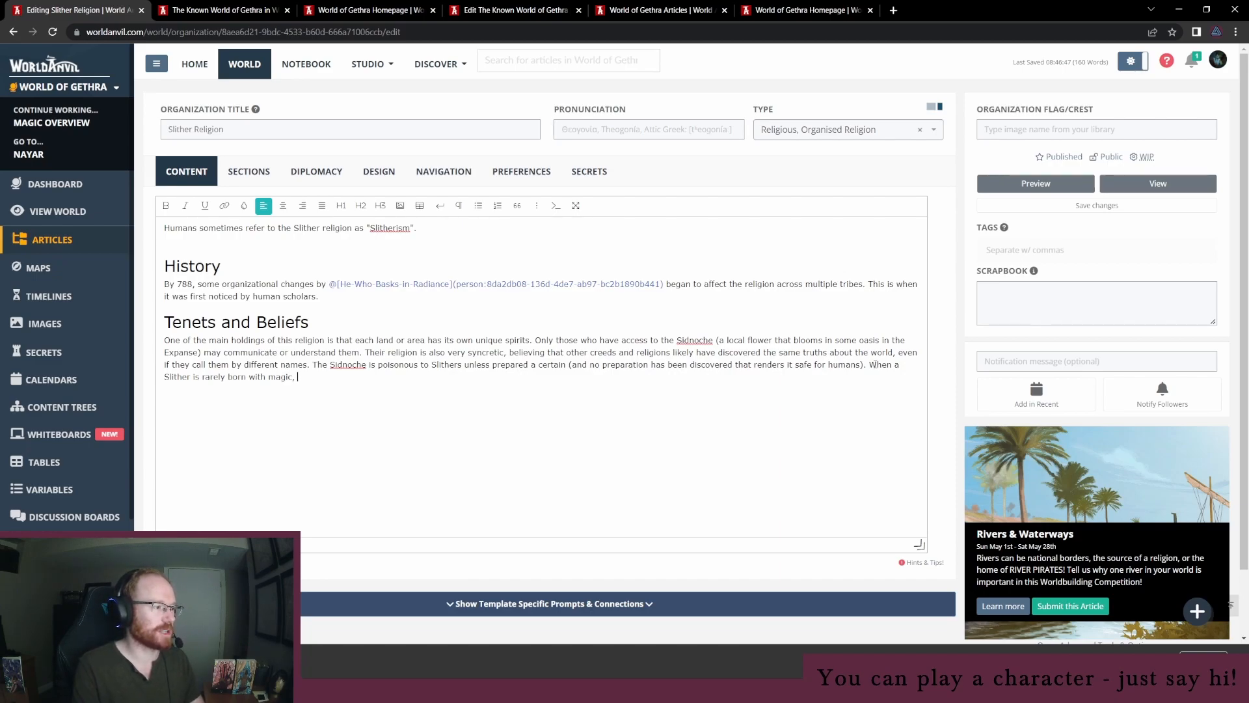
Complete the Tenets and Beliefs sentence with "the tribes believe that a great spirit from the land has been incarnated into the individual."
text(the)
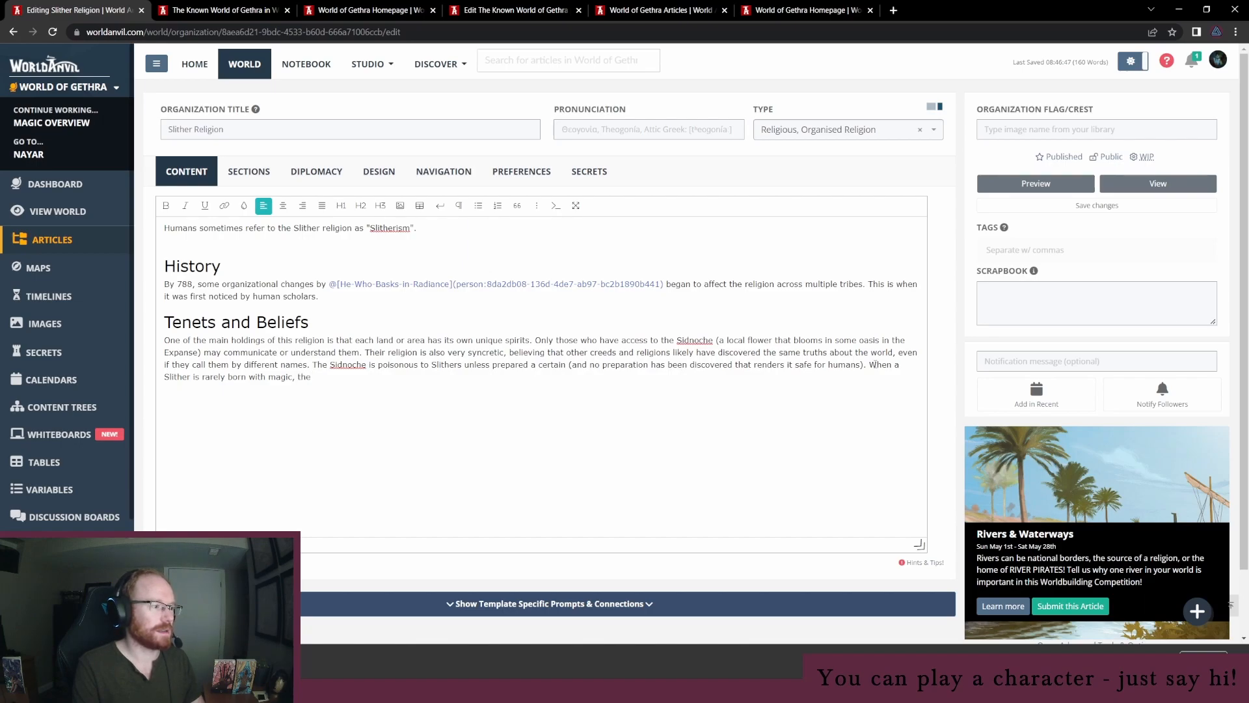
text( tribes believ)
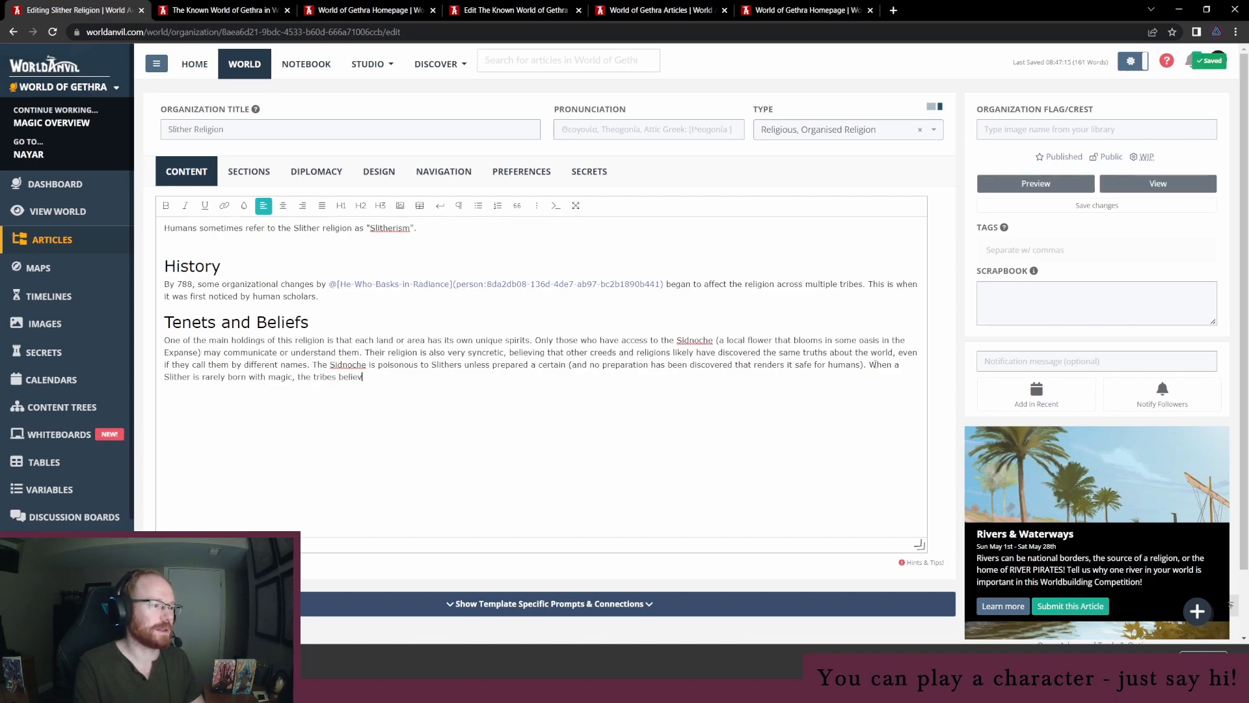
text(e that a great spirit from the land has been in)
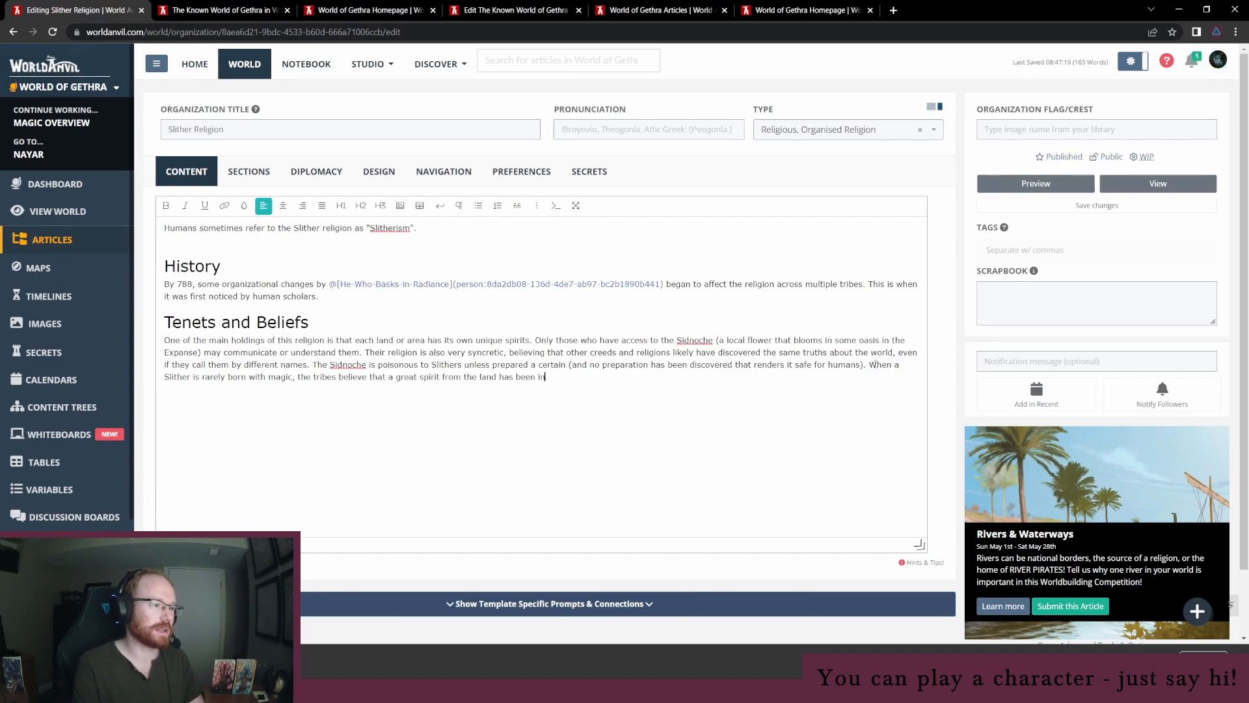
text(carnated into the)
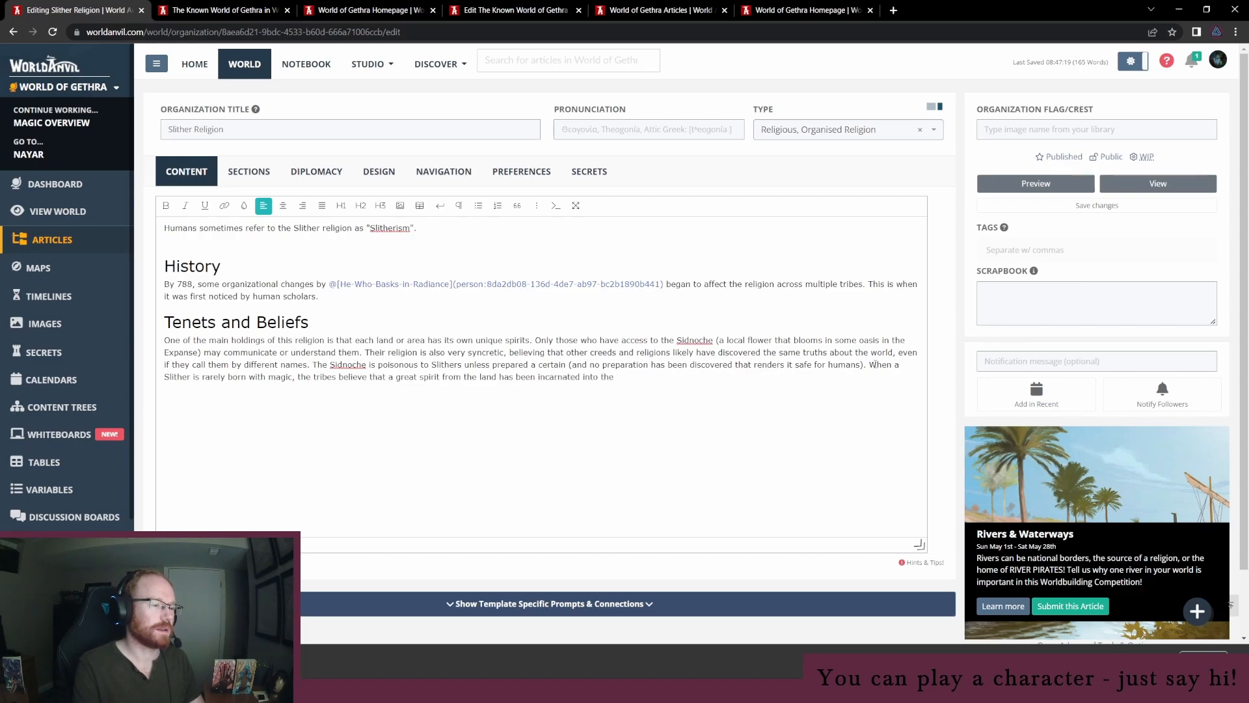
text( individual.)
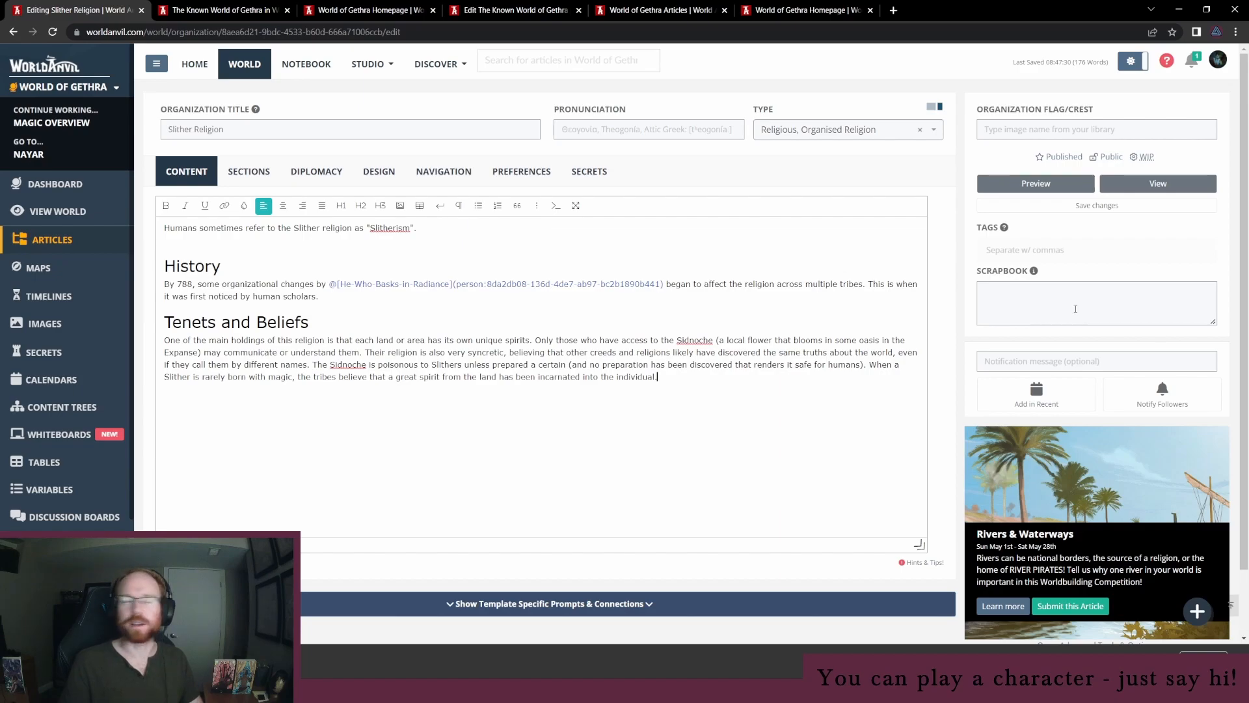
Remove the blank line above the History heading and save the Slither Religion article
click(229, 242)
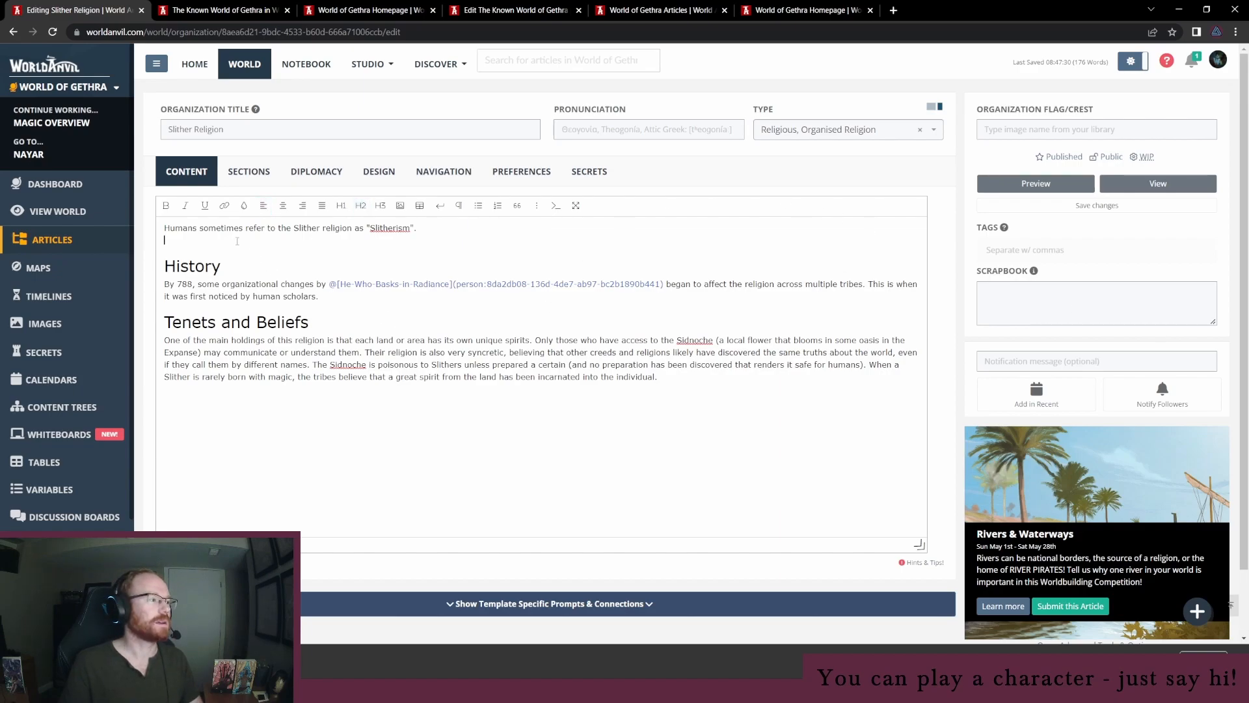
key(Delete)
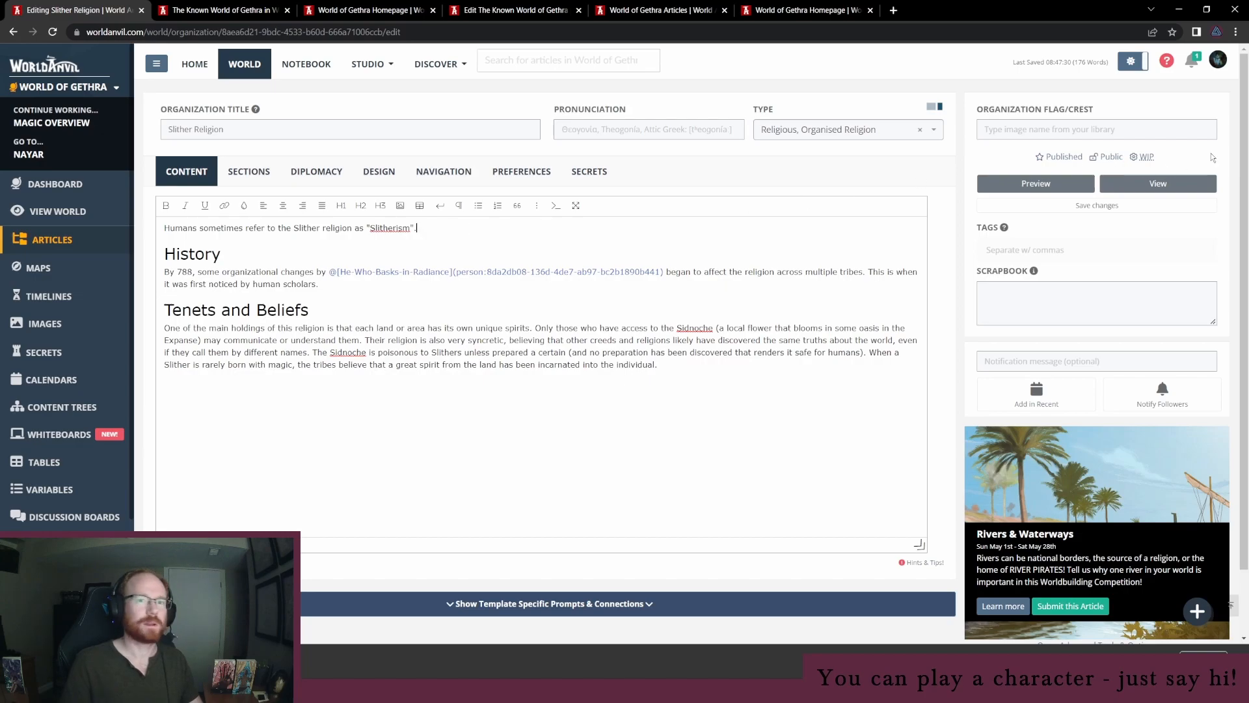
click(1095, 208)
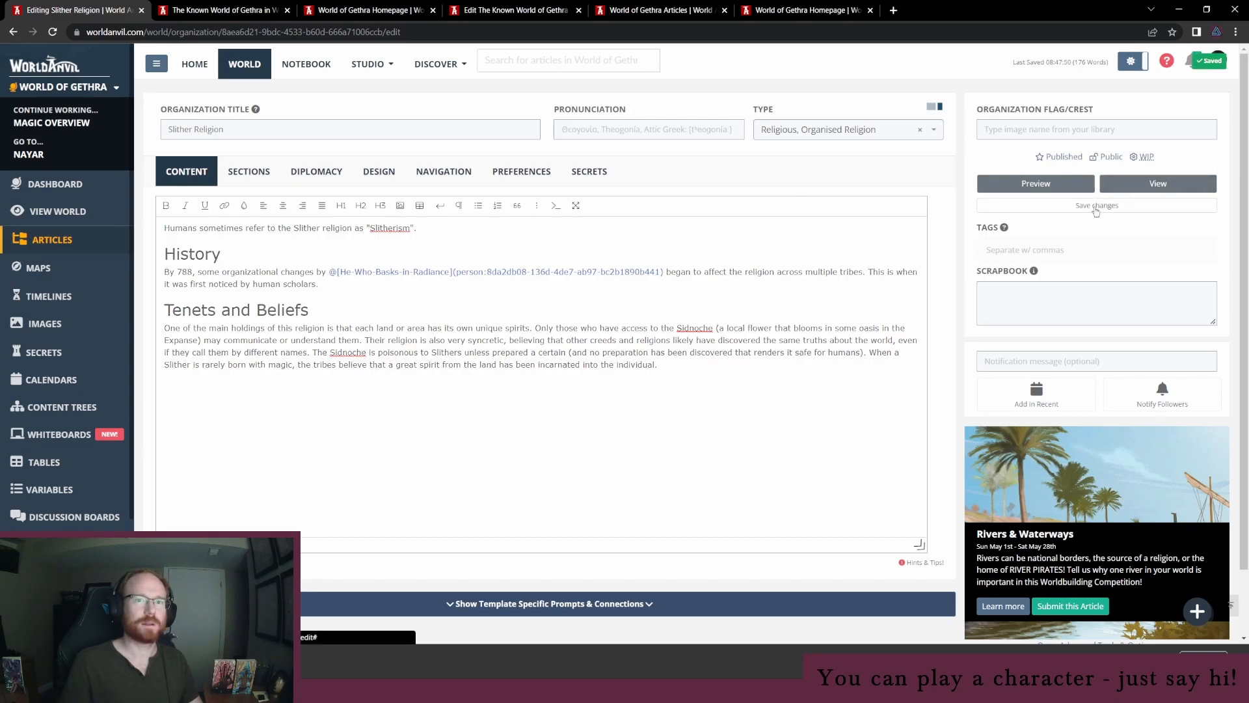
View the world homepage's World Codex categories and bring up the Known World of Gethra map
click(57, 210)
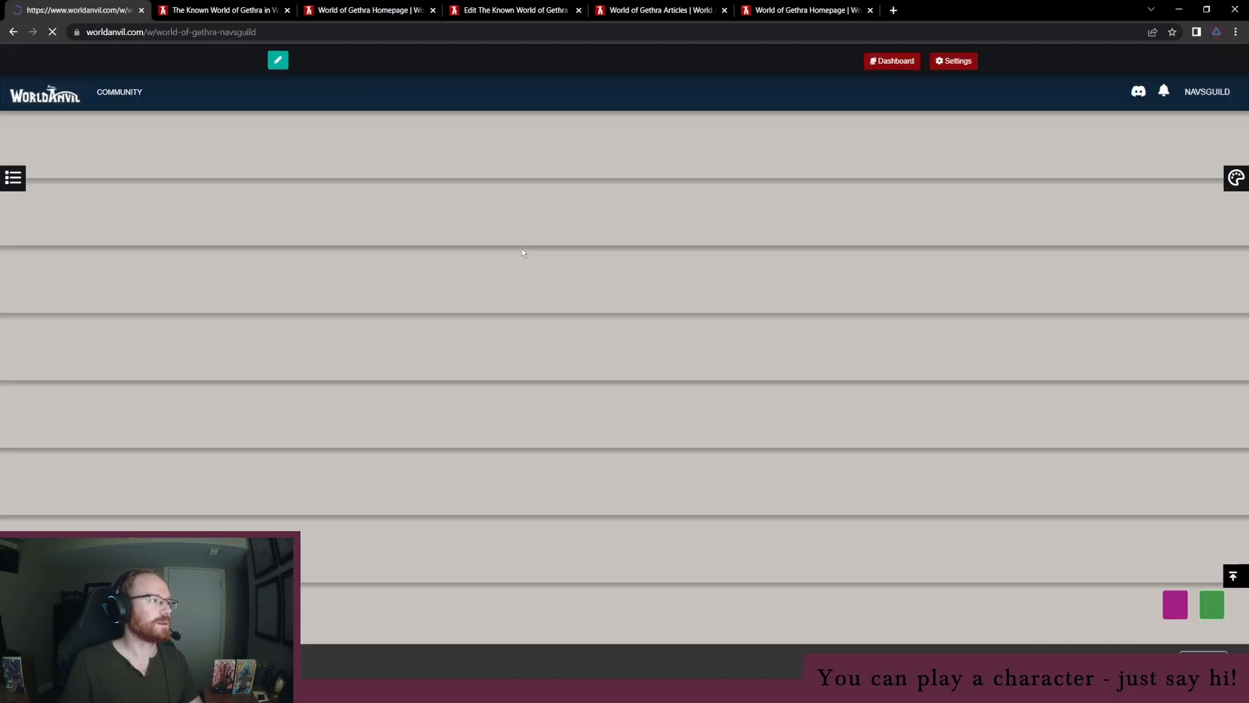
scroll(562, 371, down, 4)
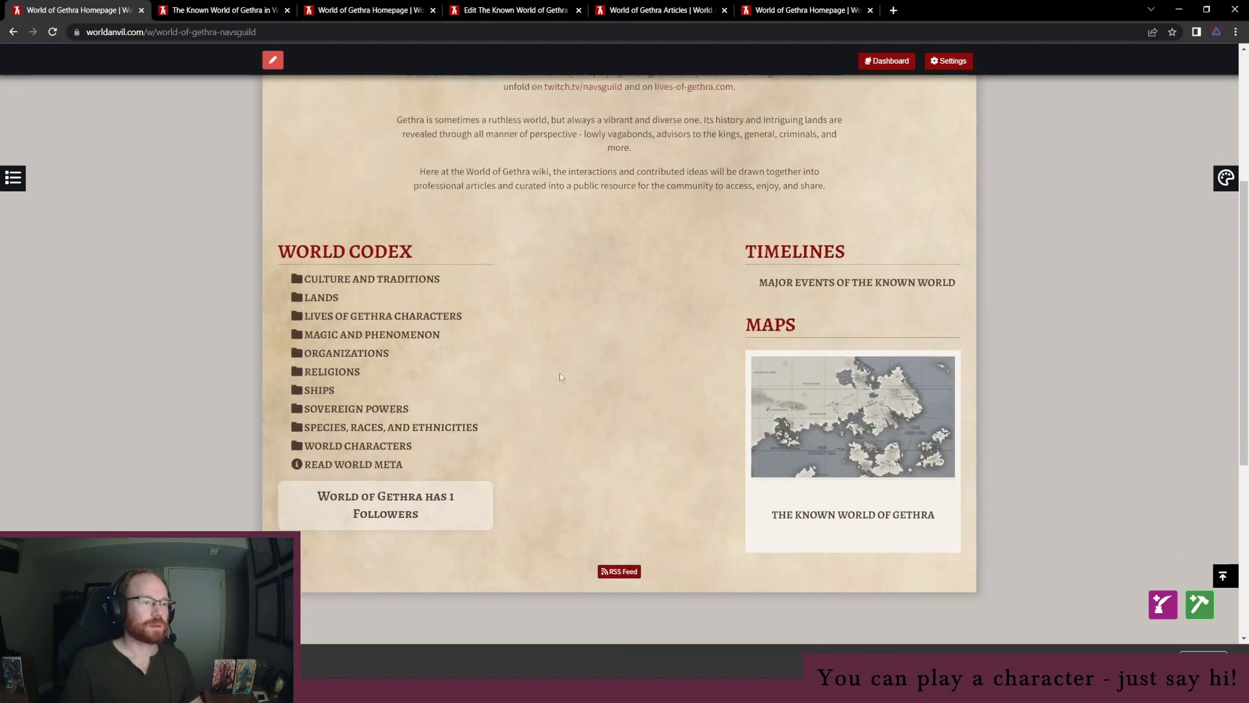
click(260, 12)
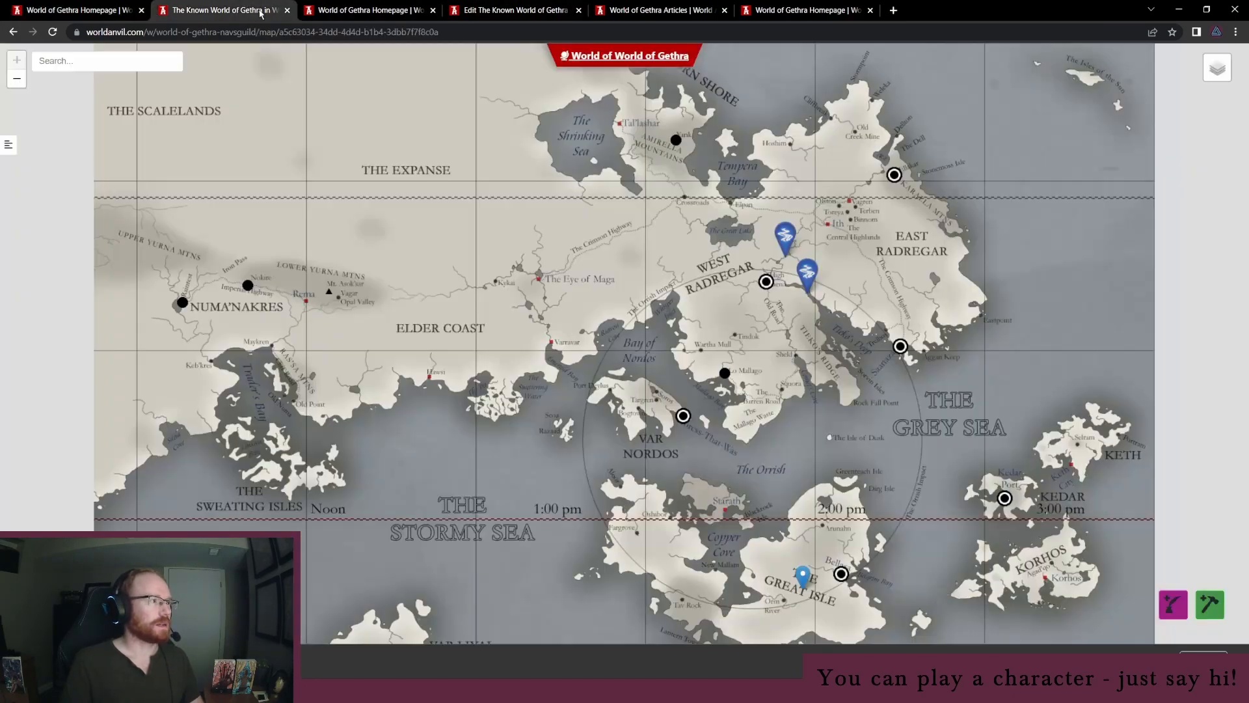
Close the surplus map, article and homepage browser tabs so that only one World of Gethra homepage stays open
click(287, 10)
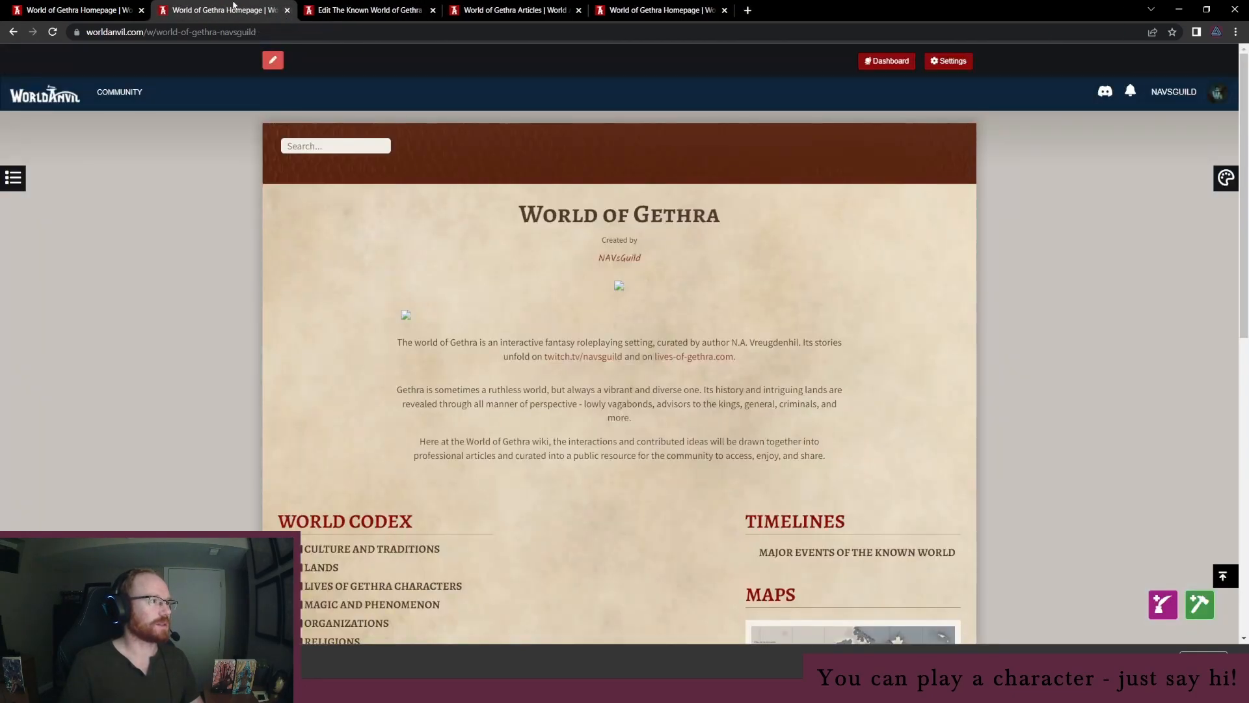
click(287, 10)
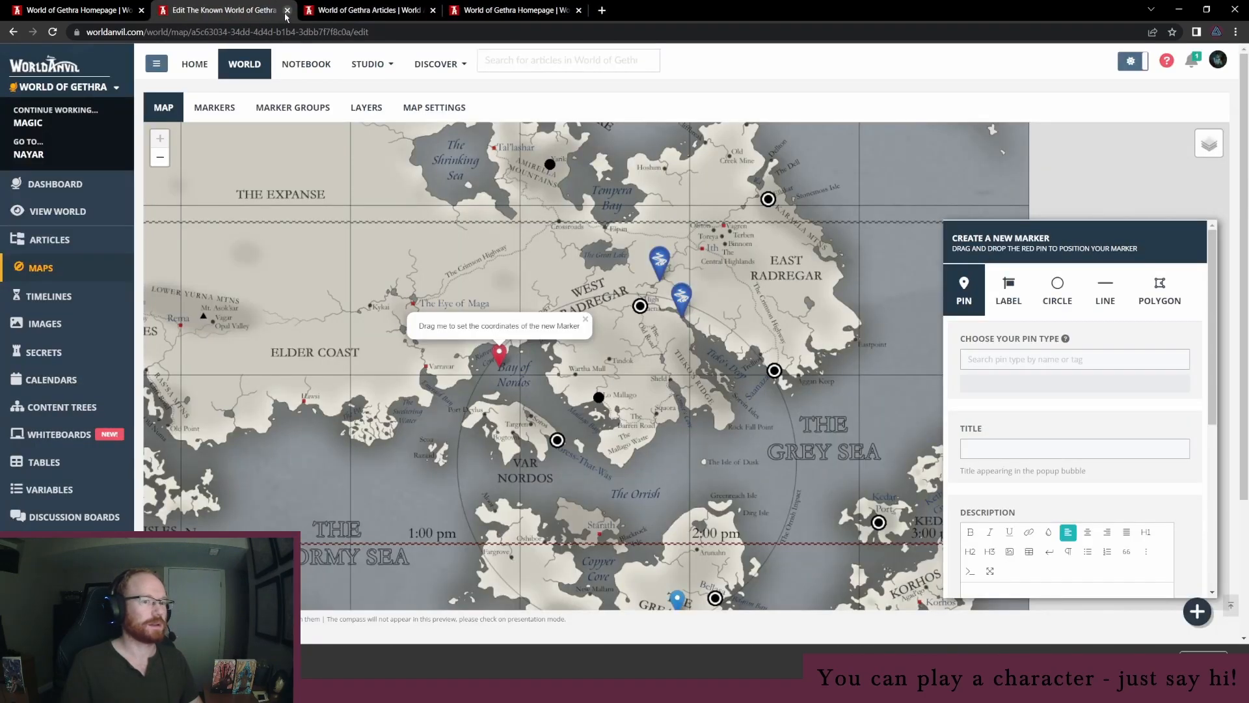
click(287, 11)
click(287, 11)
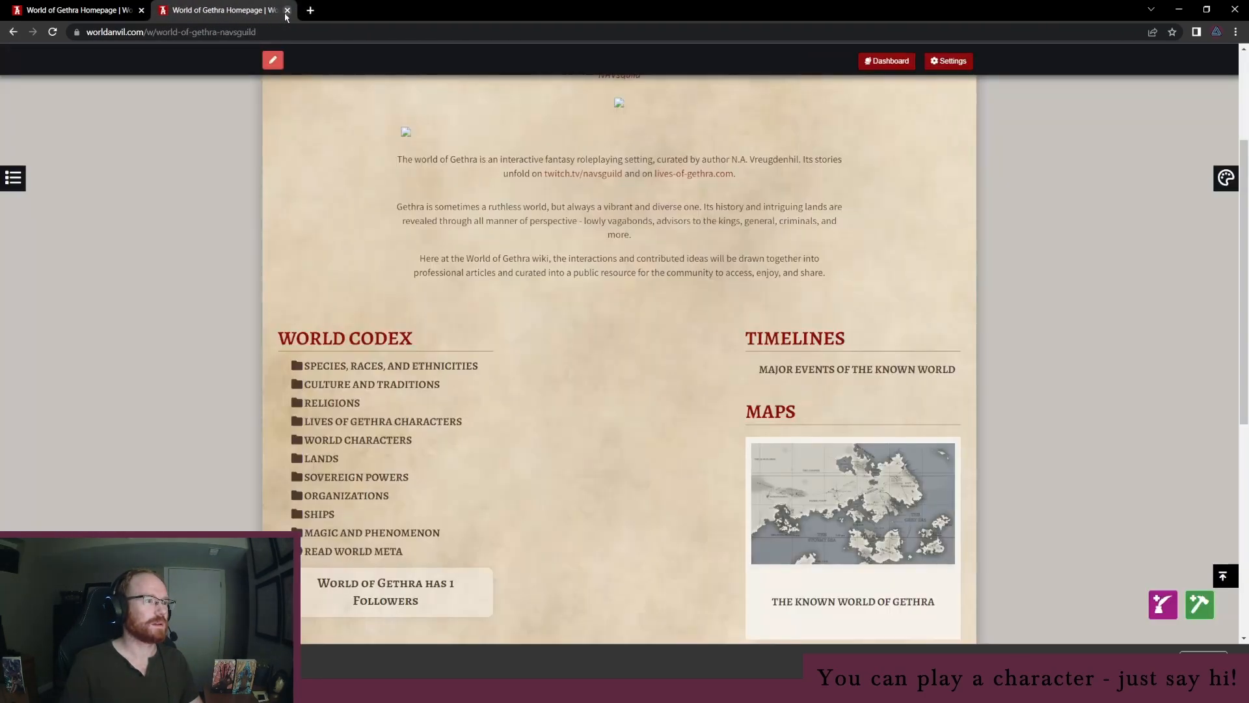
click(287, 10)
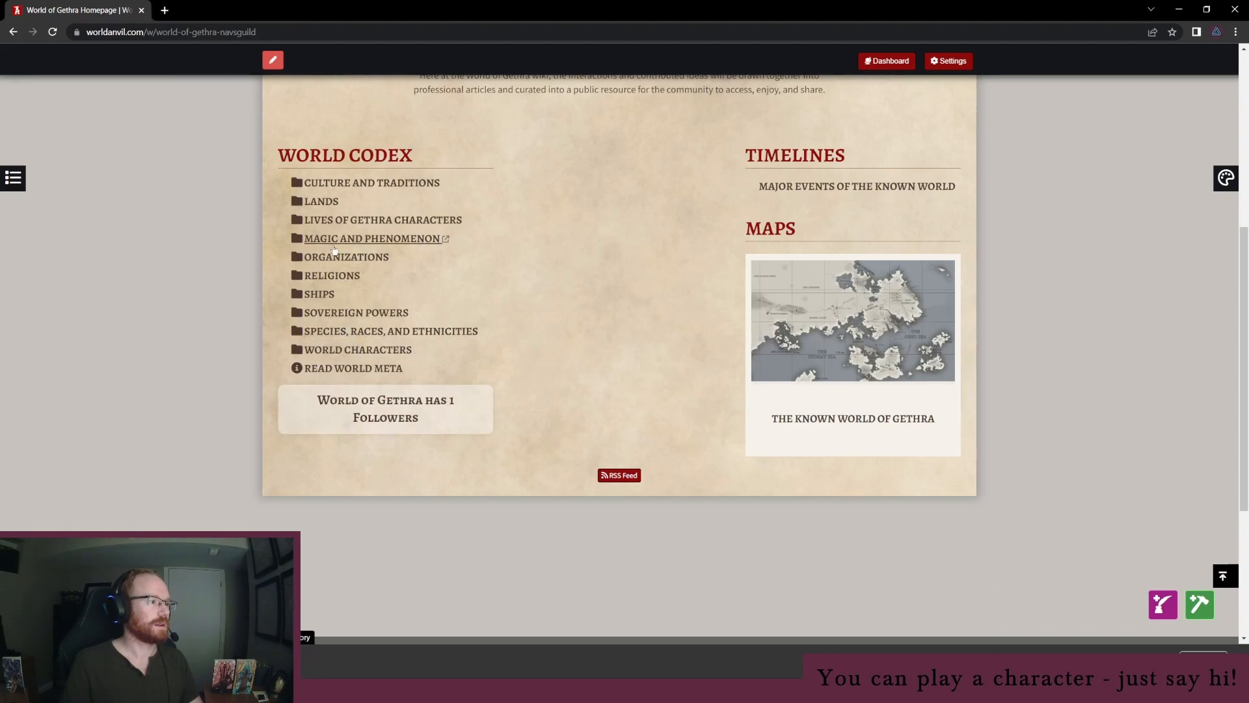
Find the Nayar article in the World Codex under World Characters, YSO 700-800, and open it for editing at the end of its History text
click(375, 221)
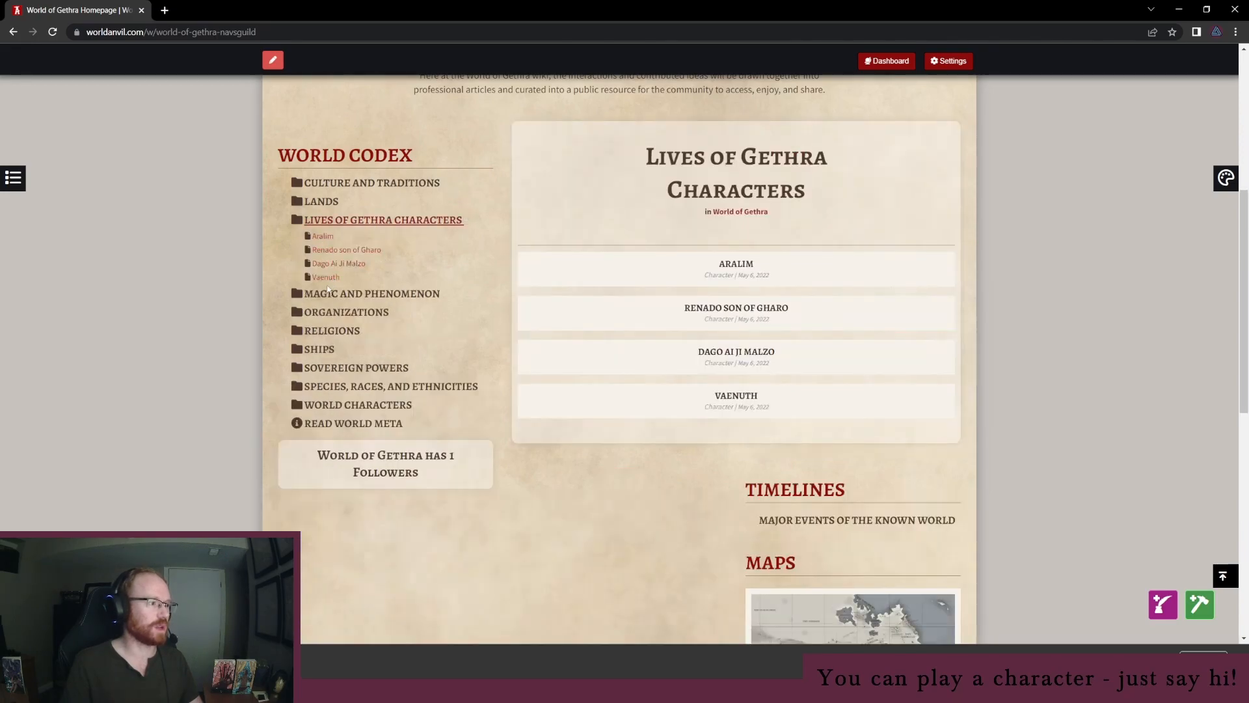
click(345, 405)
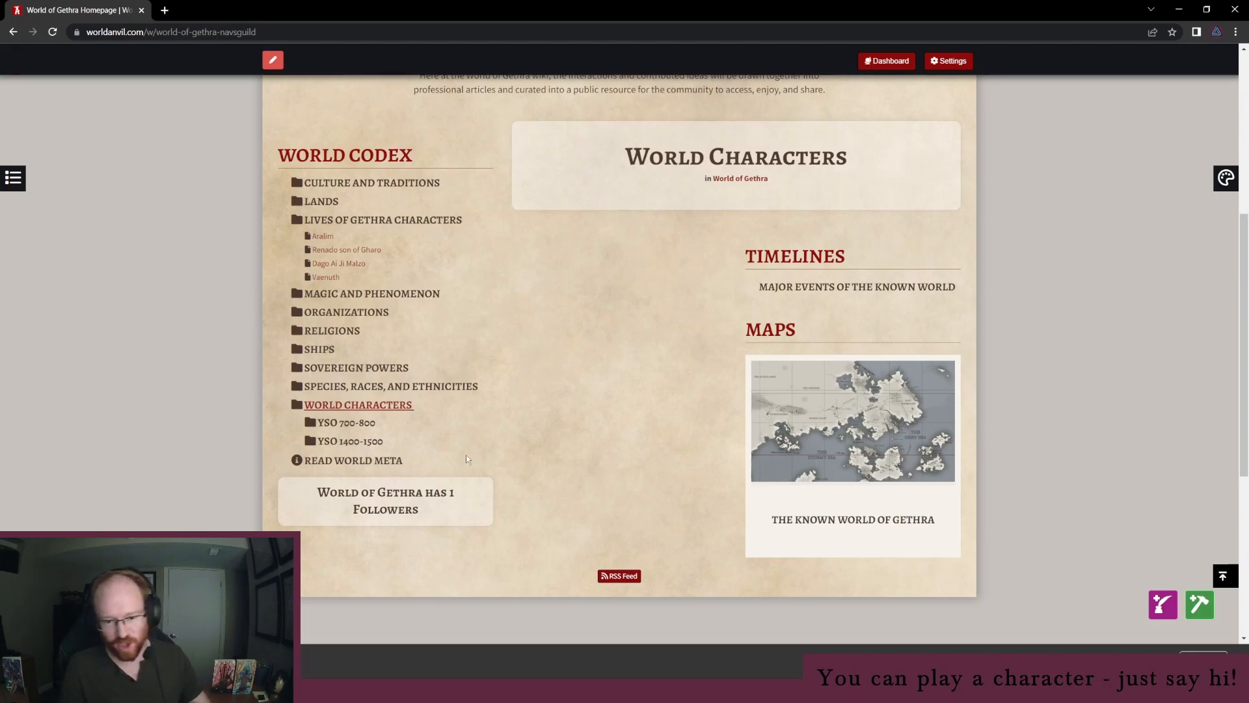
click(344, 424)
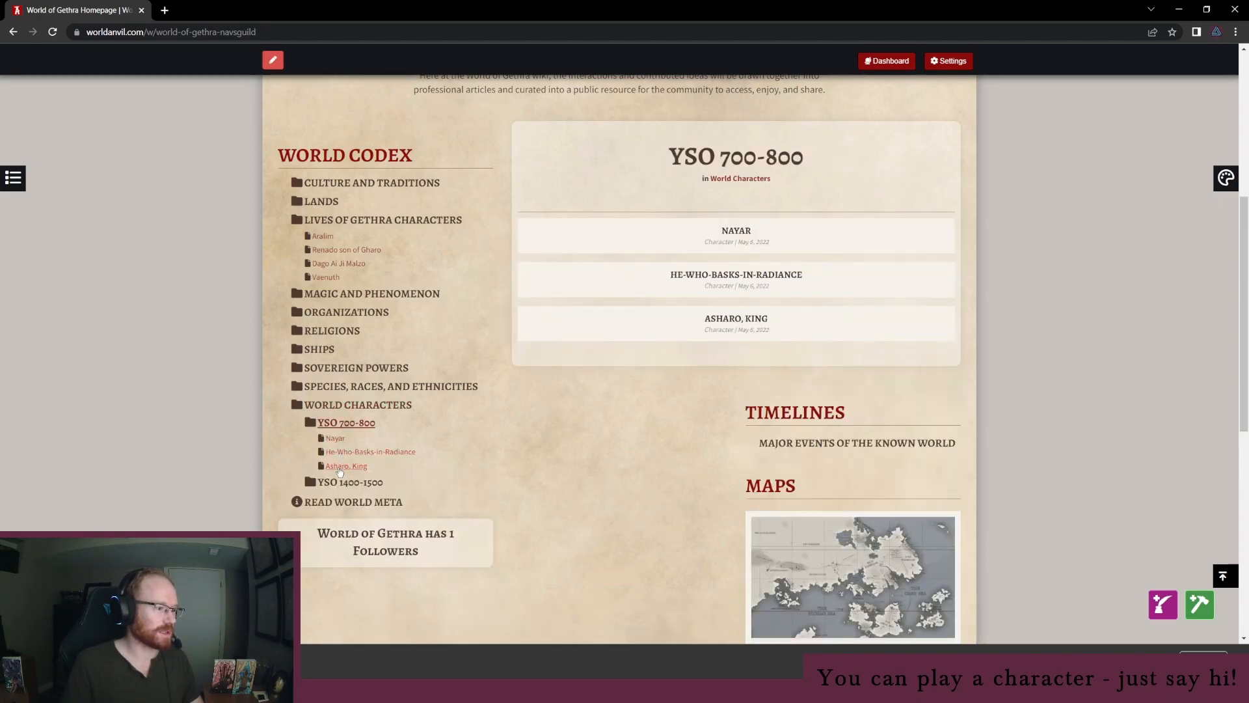
click(335, 439)
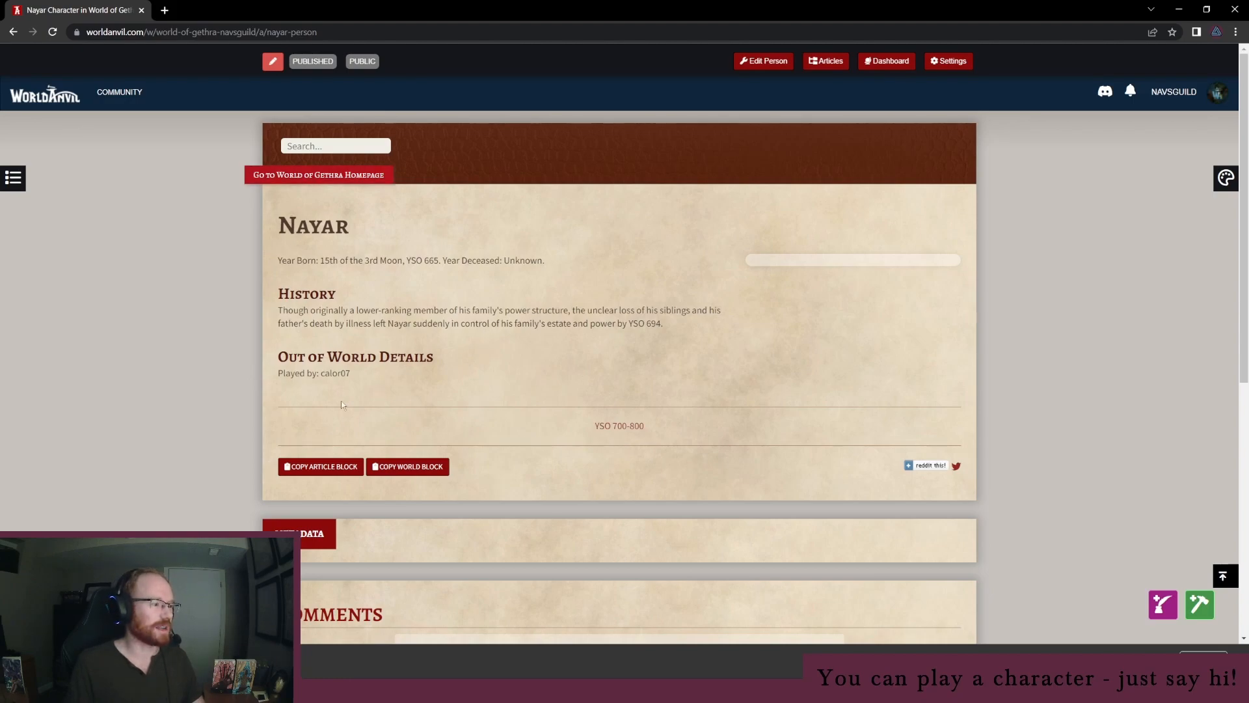
click(776, 66)
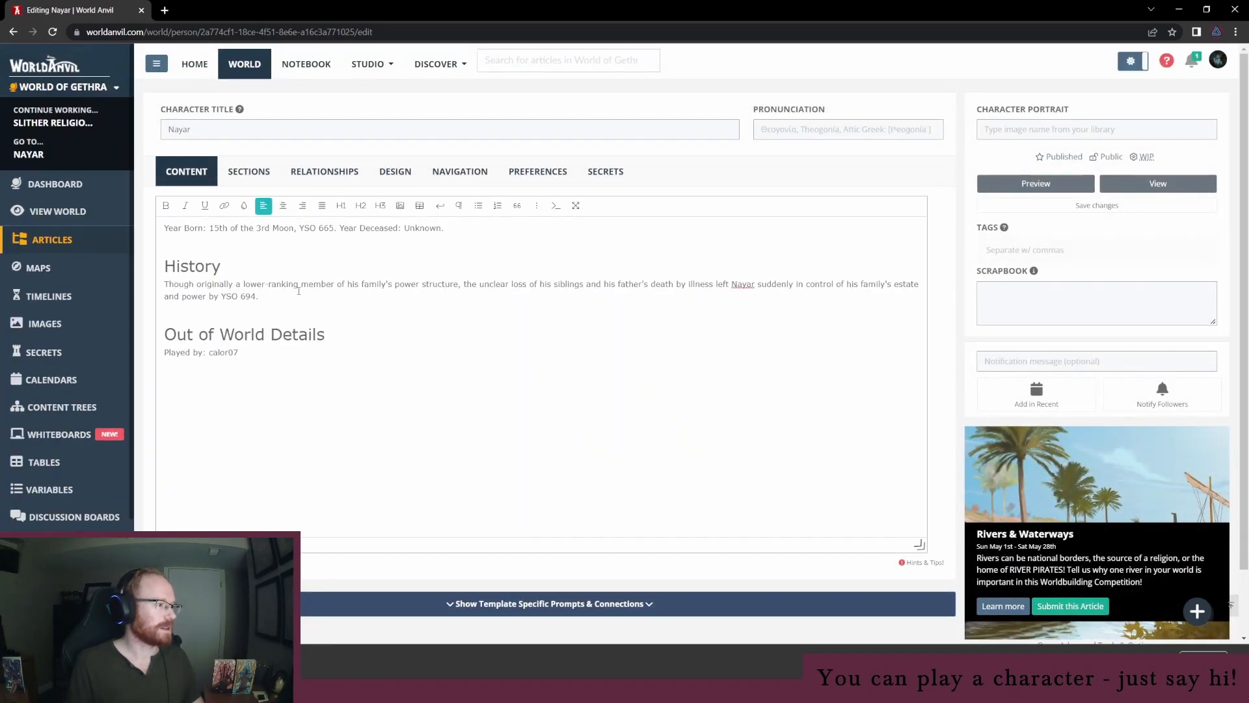
click(283, 293)
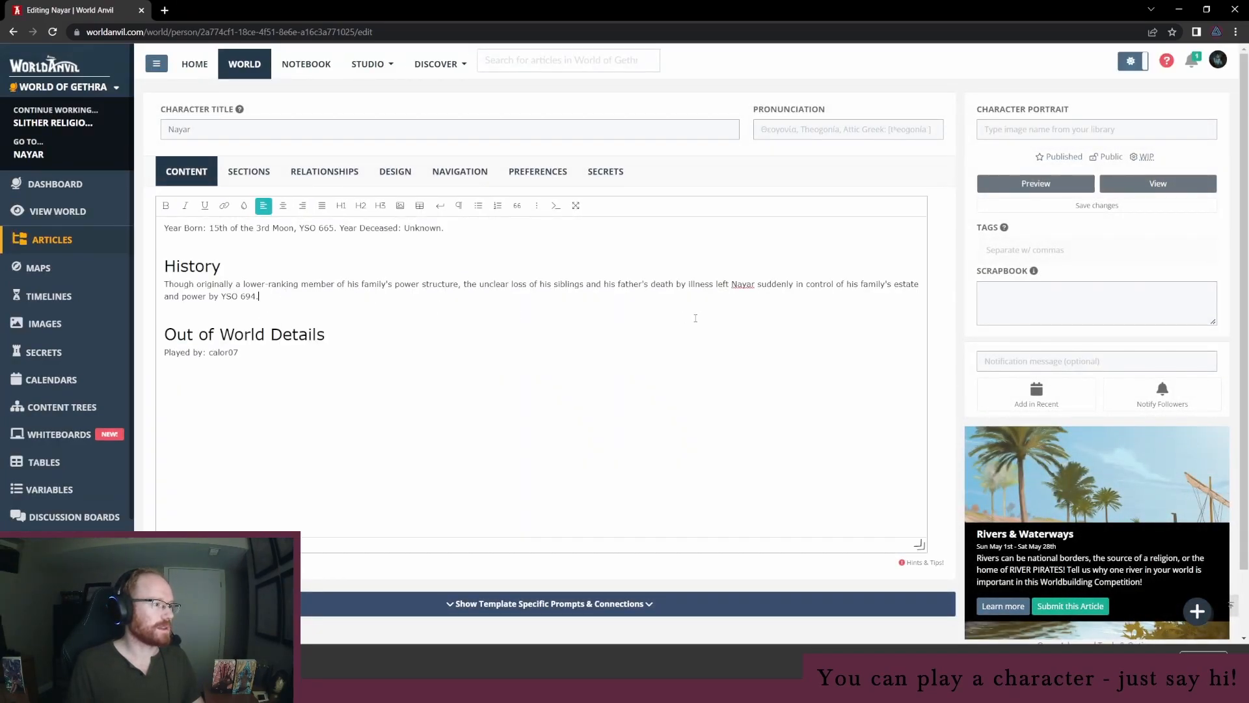
click(294, 301)
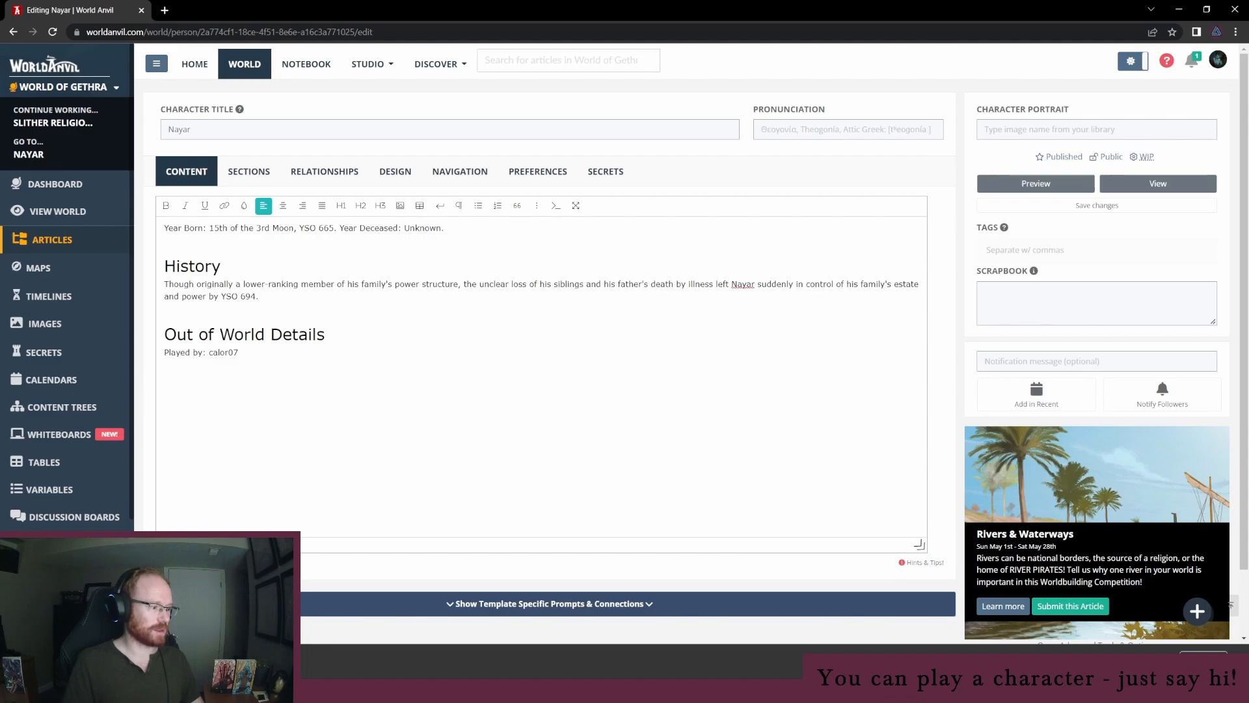
In OneNote's World of Gethra section, duplicate the "What zone is Asharo in?" question block and place the copy beside Nayar's magic question
key(alt+Tab)
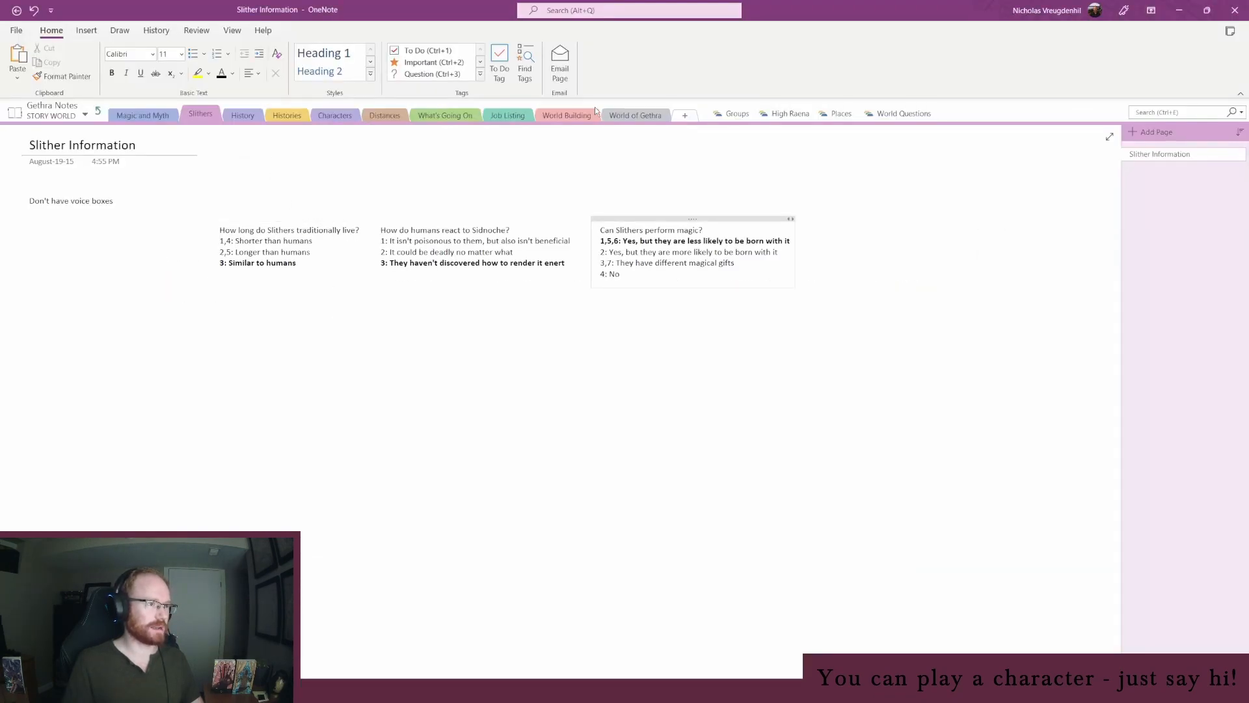
click(634, 115)
click(253, 189)
key(ctrl+c)
click(182, 359)
key(ctrl+v)
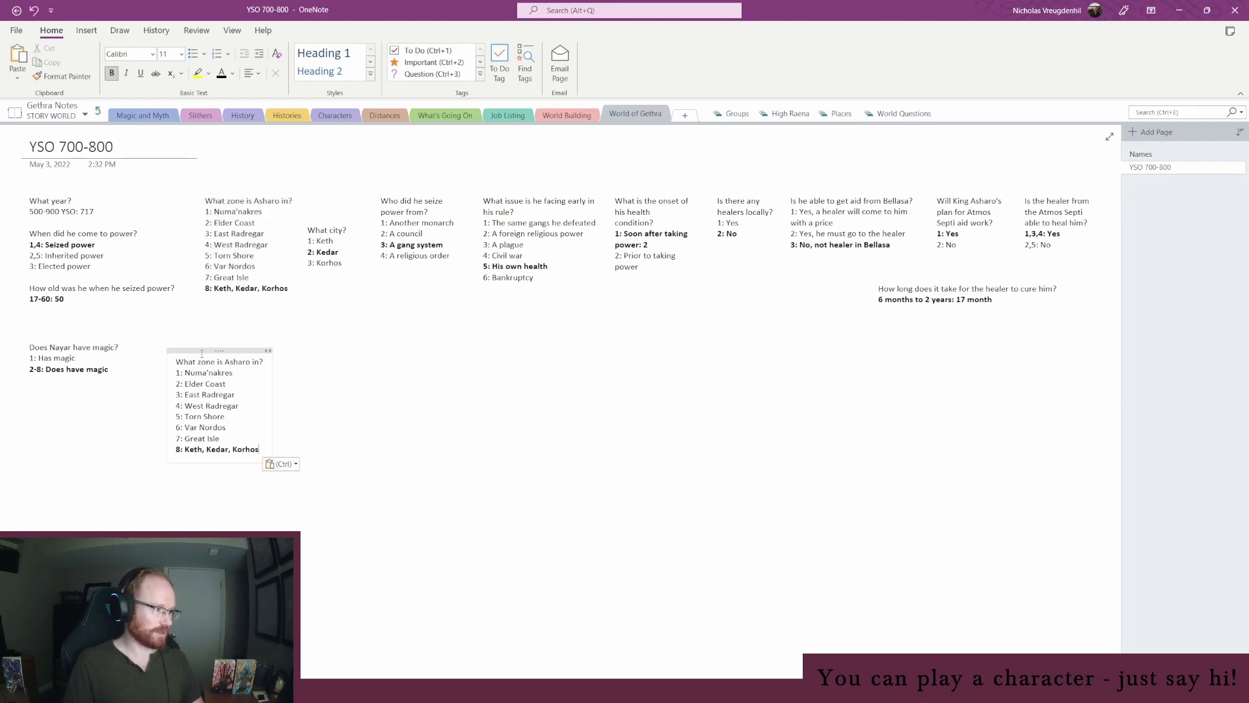
drag(202, 352, 187, 337)
Change the copied question to "What zone is Nayar in?" and remove the bold from its Keth, Kedar, Korhos option
click(223, 347)
double_click(223, 347)
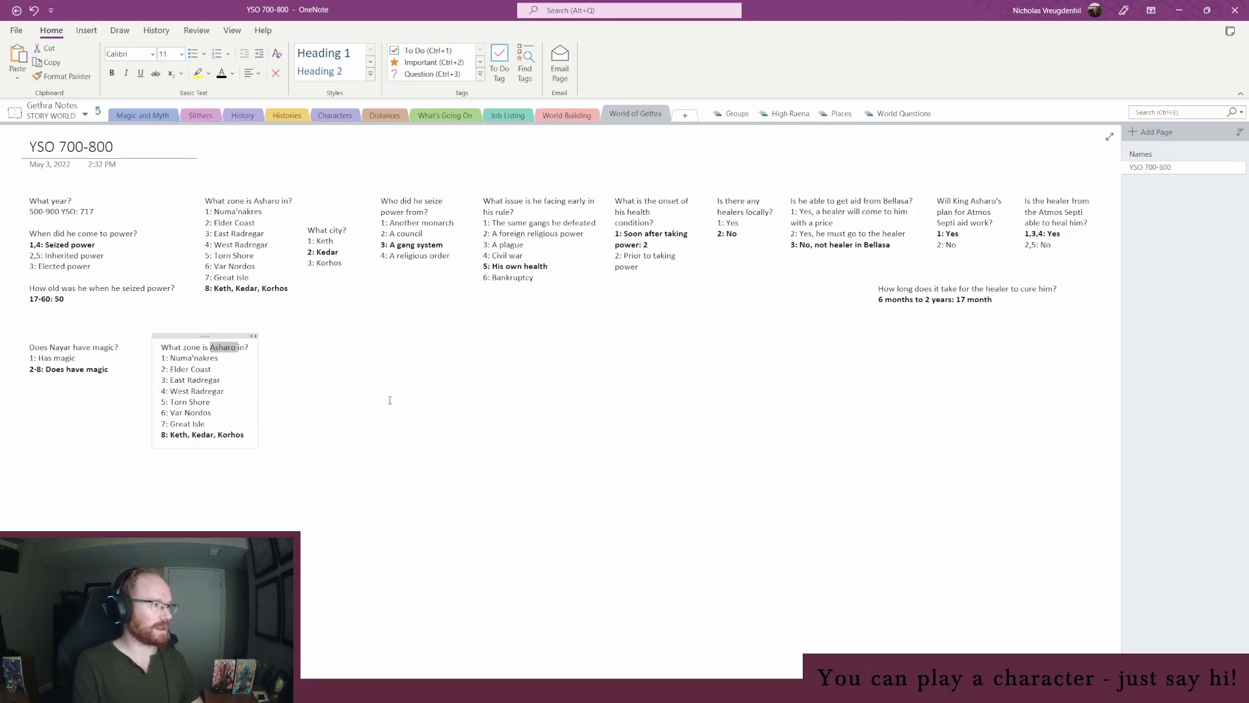
text(Nayar)
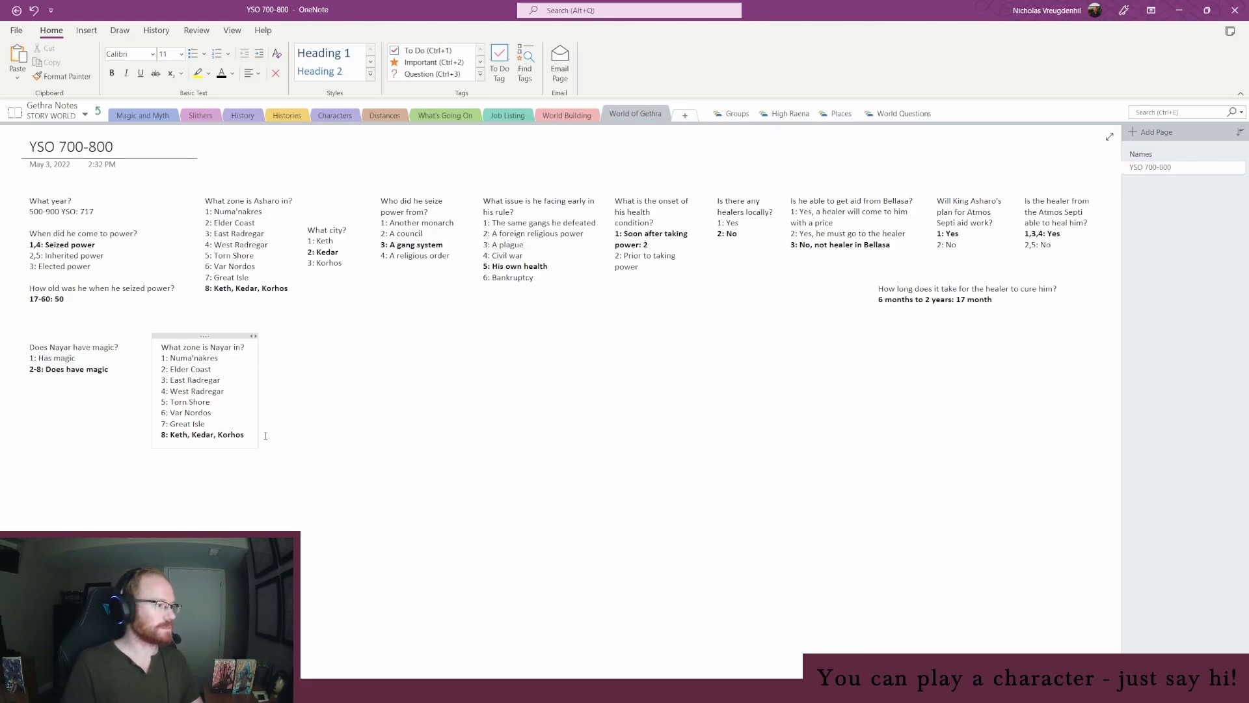
click(148, 435)
key(ctrl+b)
click(131, 512)
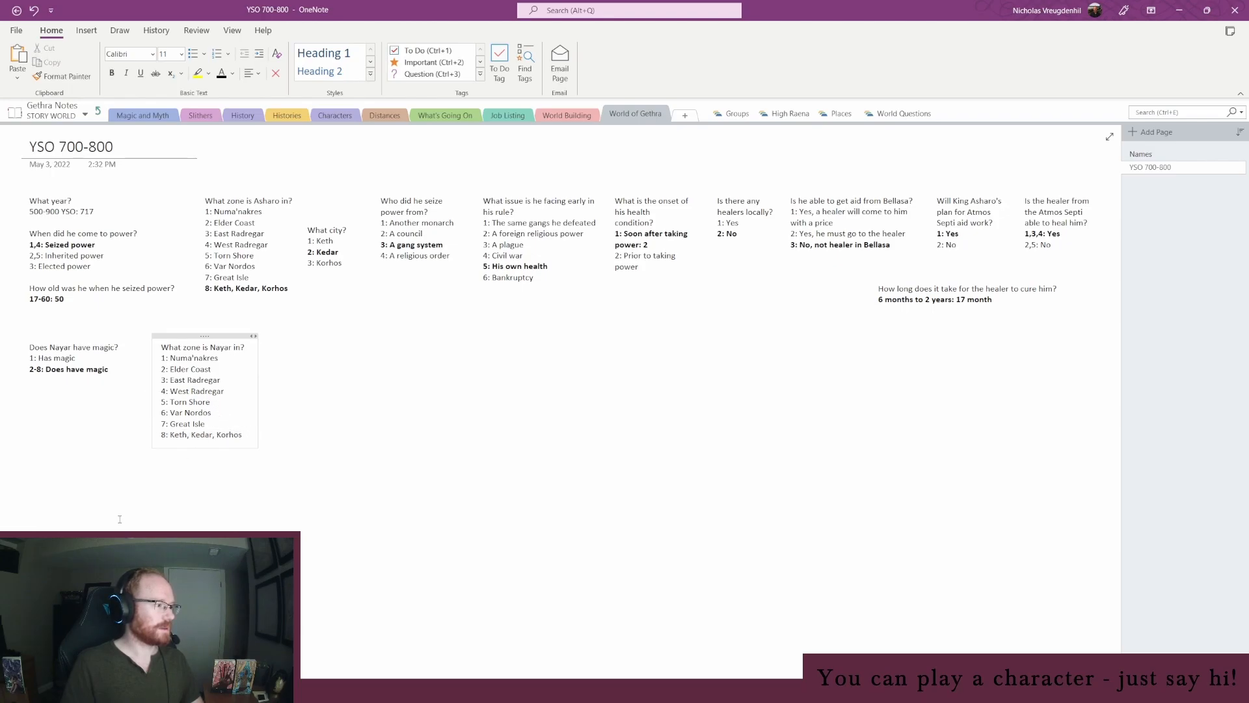
Add roll number 9 to East Radregar and 10 to West Radregar in Nayar's zone list
click(166, 357)
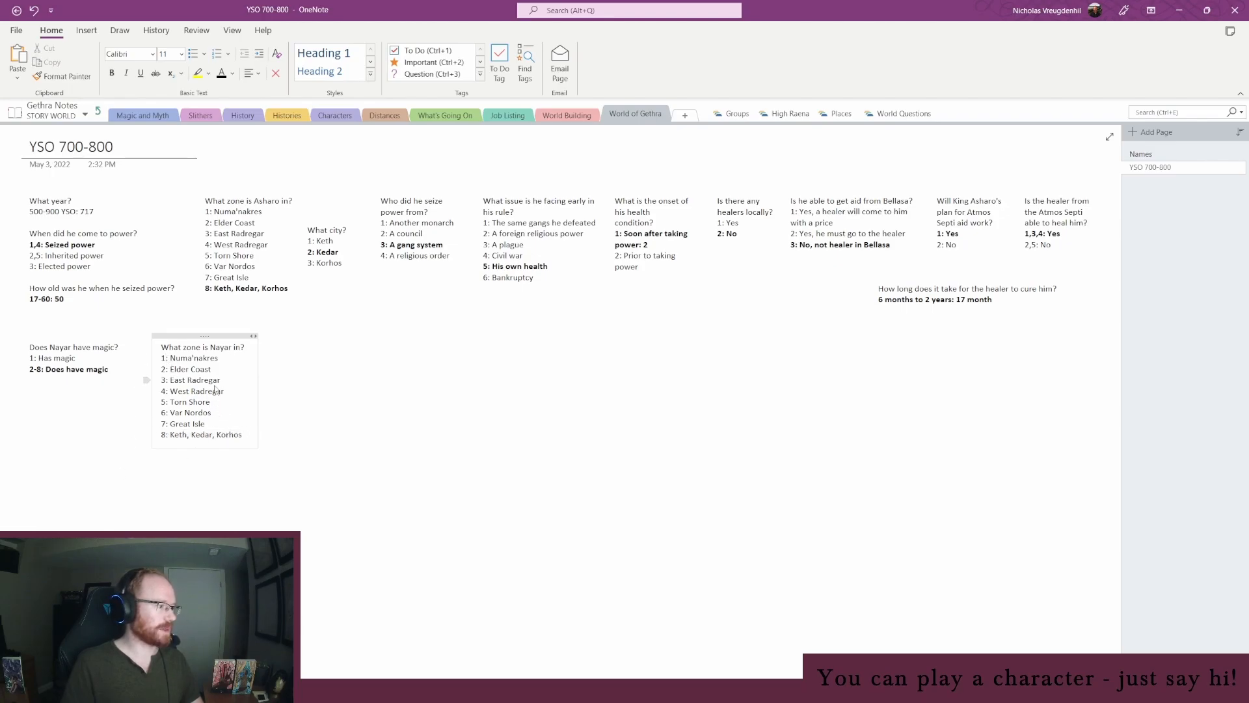
key(Down)
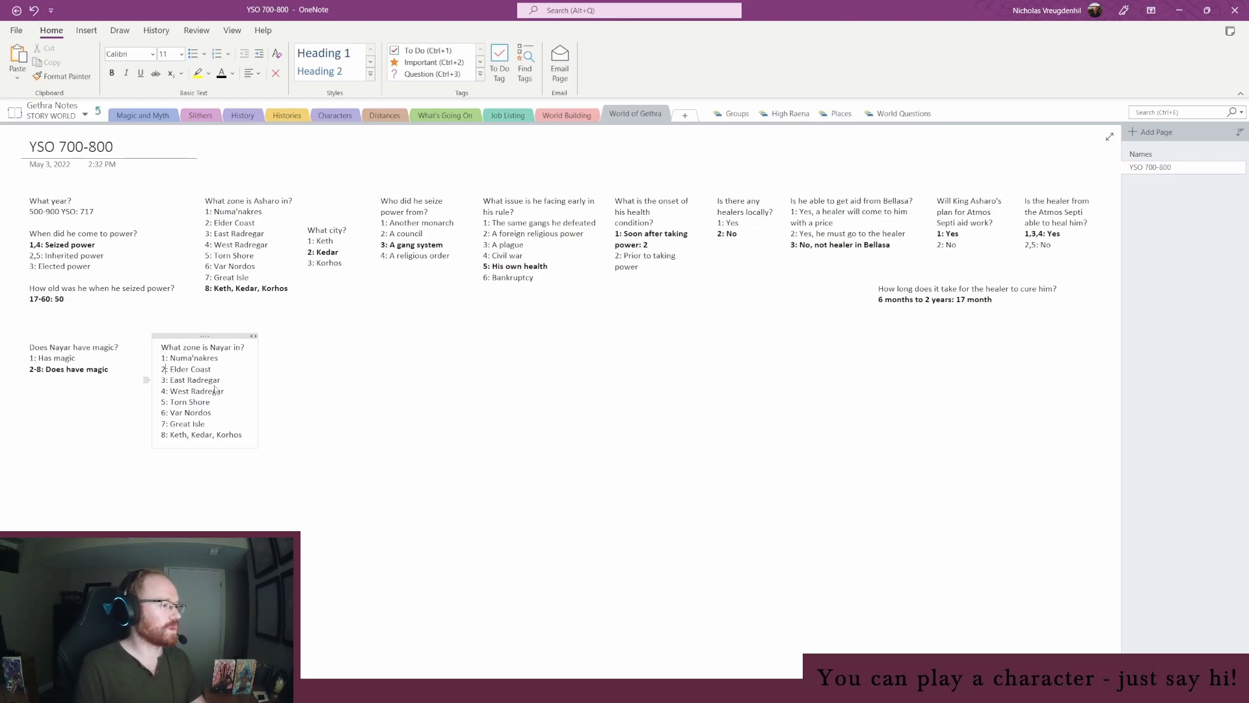
click(166, 380)
text(,9)
key(Down)
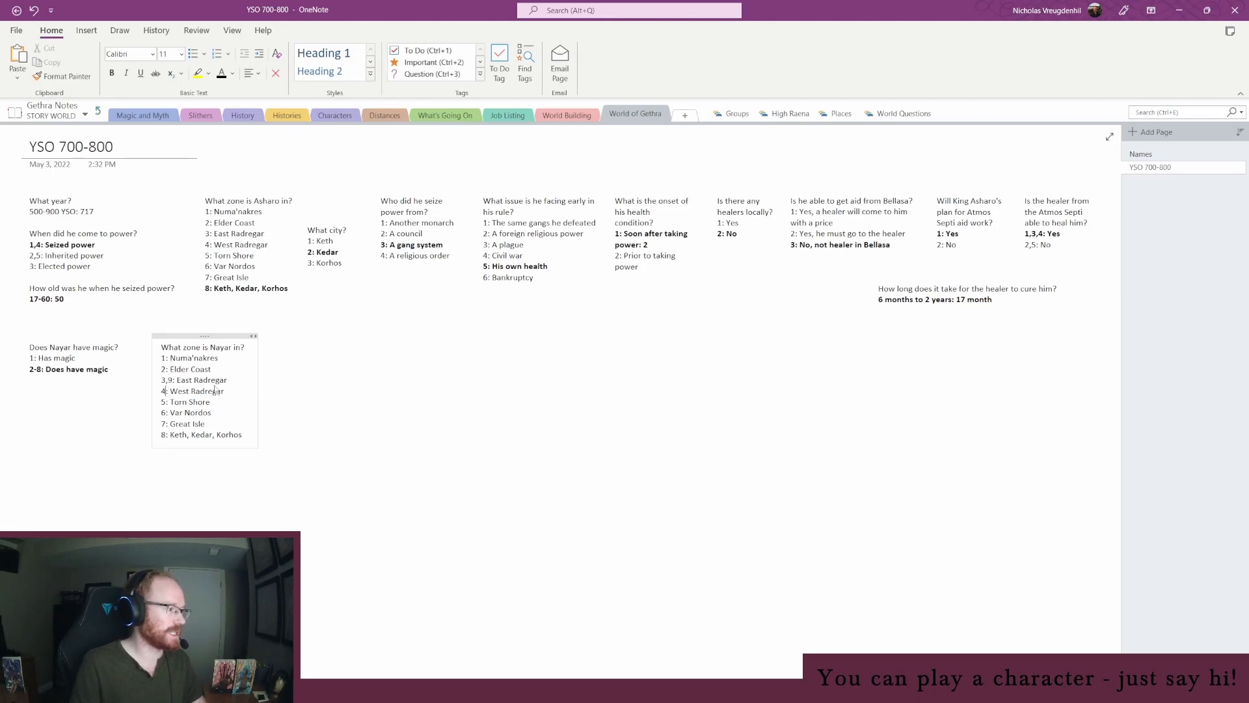
text(,10)
key(Down)
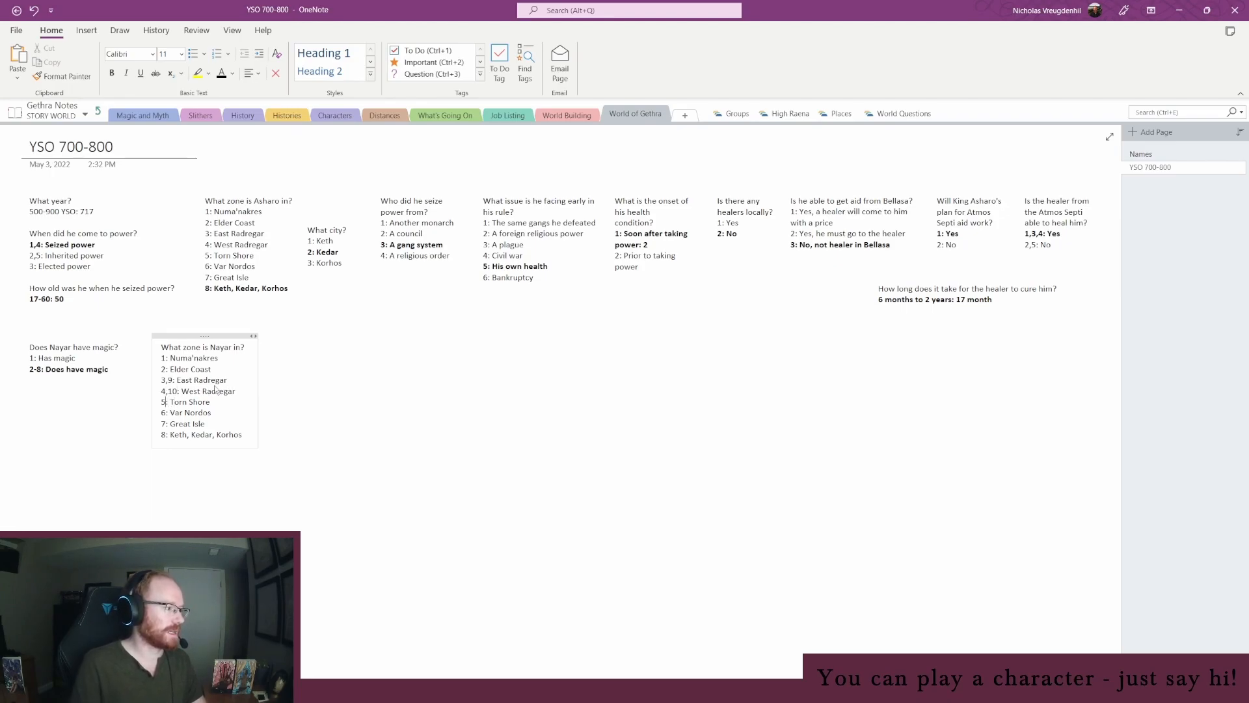
Add roll numbers 11 and 12 to Var Nordos and 13 to Great Isle in Nayar's zone list
key(Down)
text(,11)
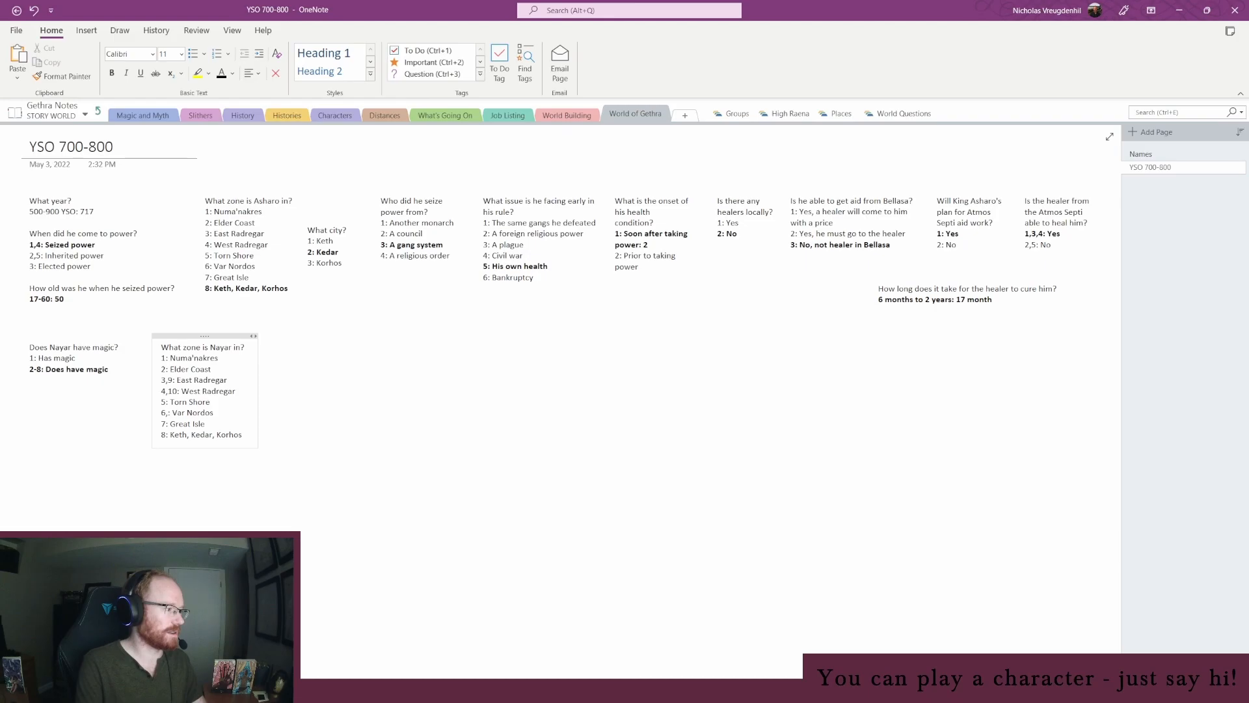
text(,12)
key(Down)
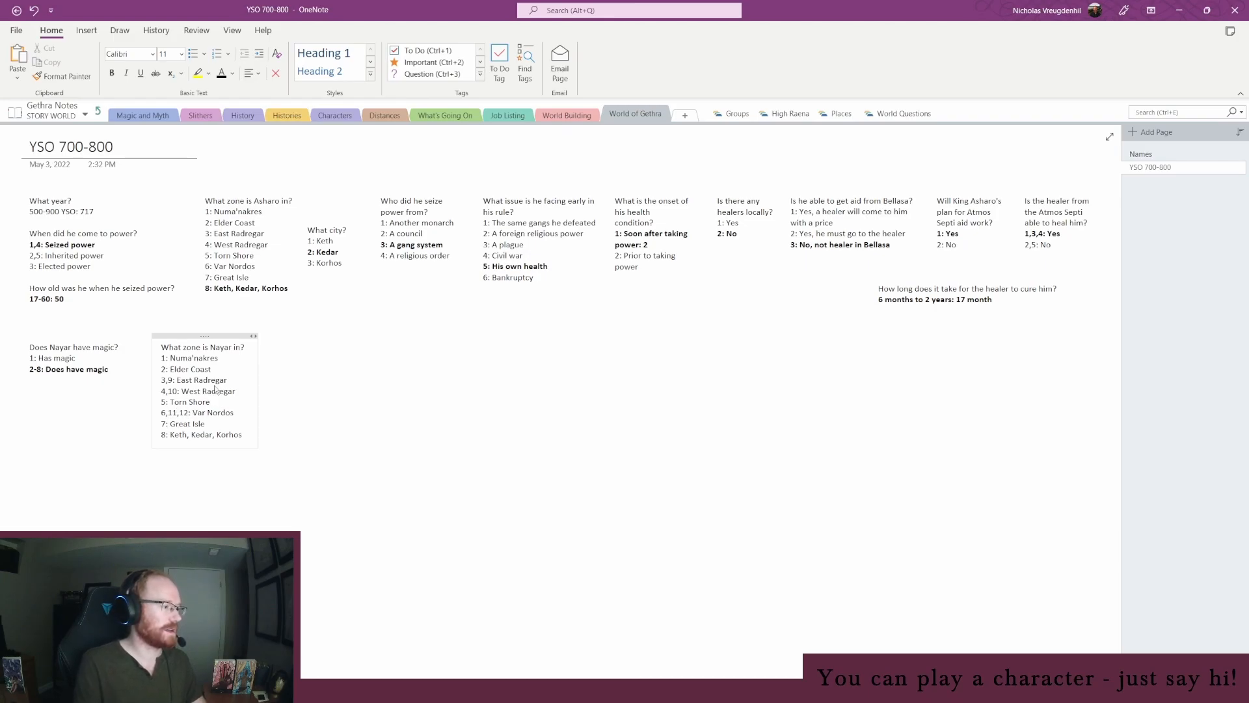
text(,13)
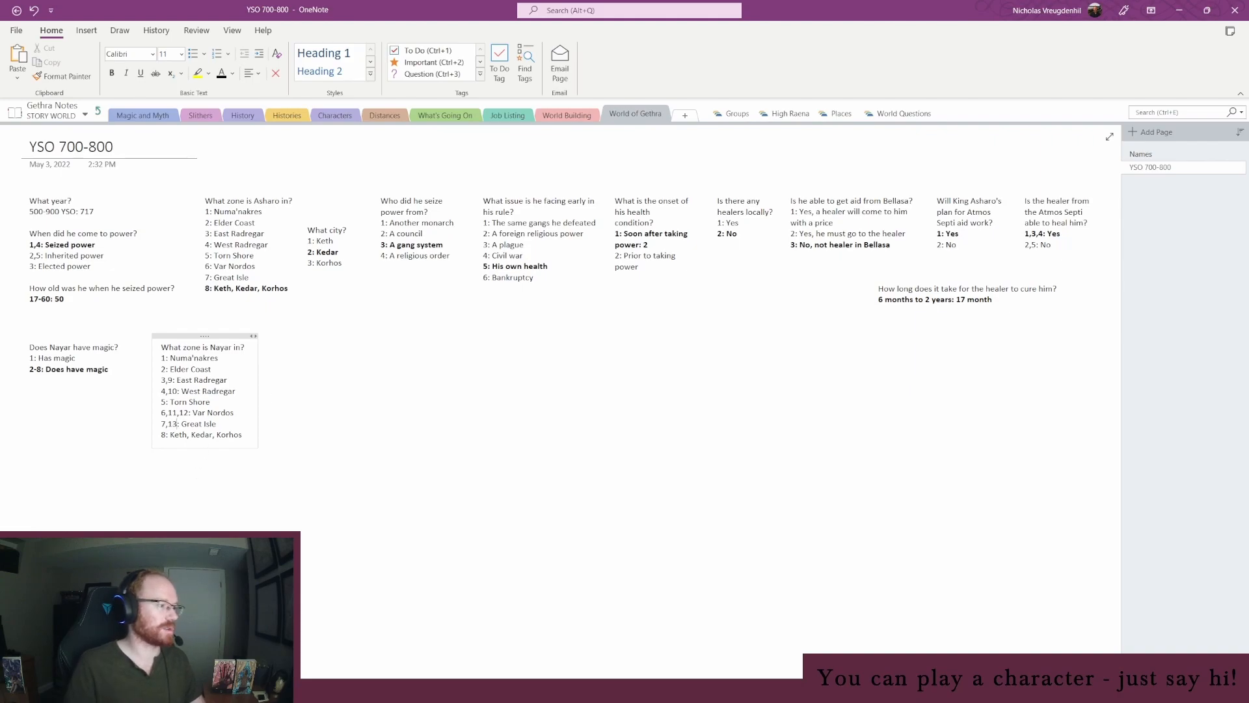
Generate a random number from 1 to 13 on RANDOM.ORG and bold the Var Nordos option in Nayar's zone list
key(alt+Tab)
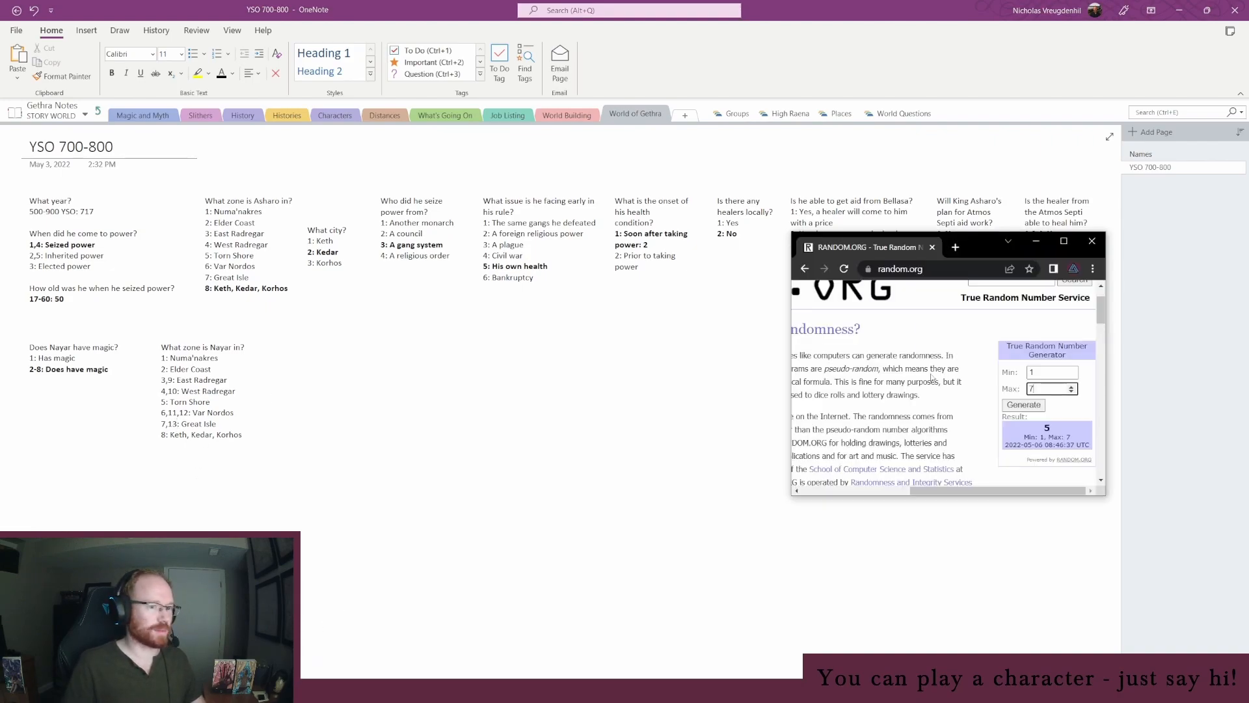
key(BackSpace)
text(13)
key(Return)
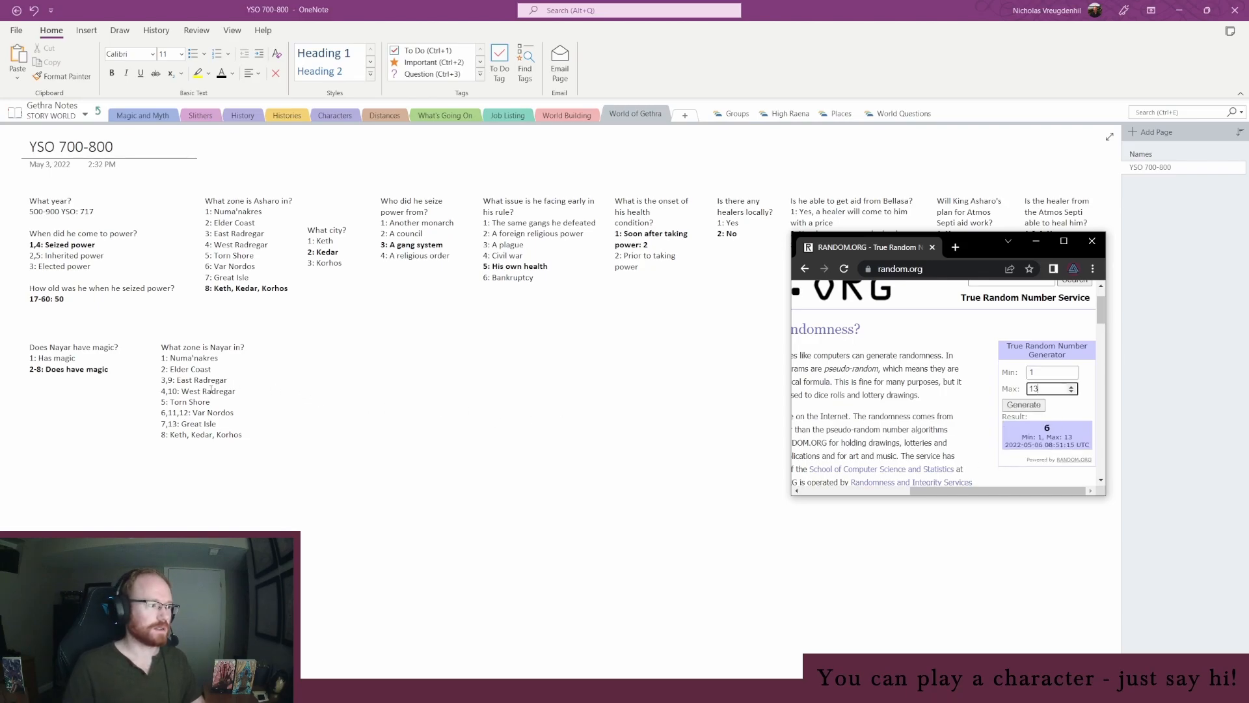
click(185, 412)
click(150, 412)
key(ctrl+b)
click(325, 448)
Switch back to World Anvil and add a second-level "Bio" heading above History in the Nayar article
mouse_move(288, 691)
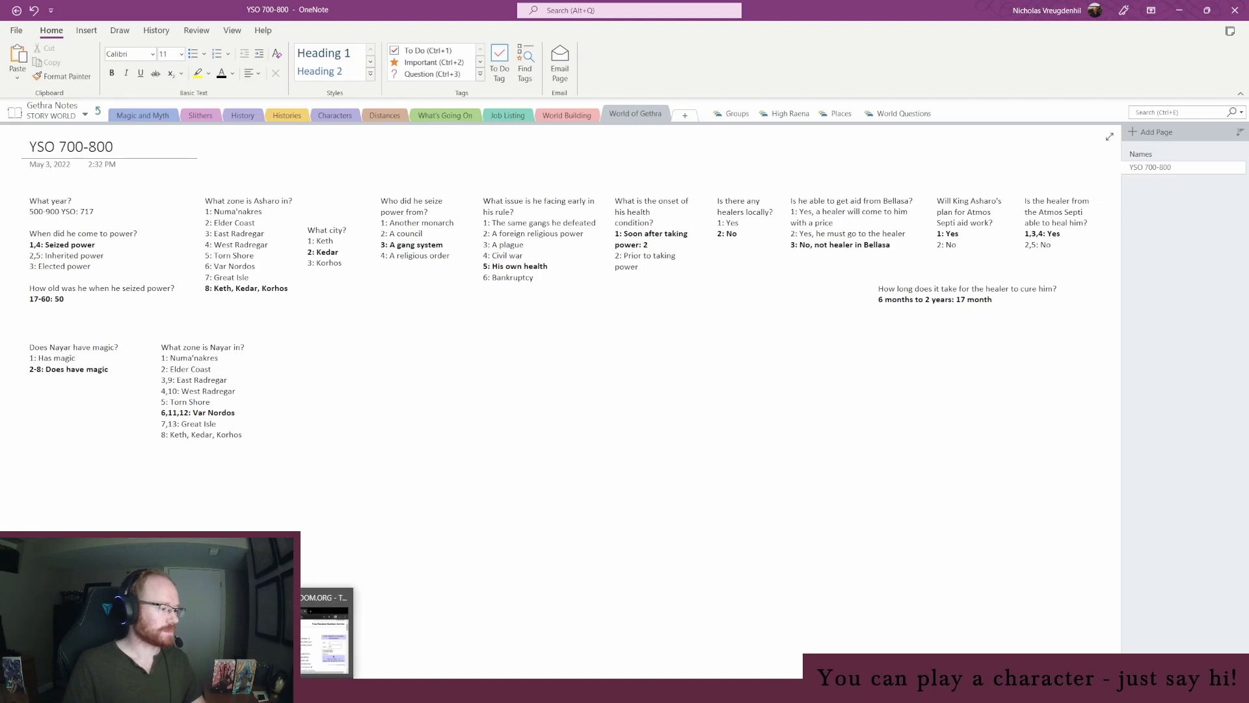
click(163, 641)
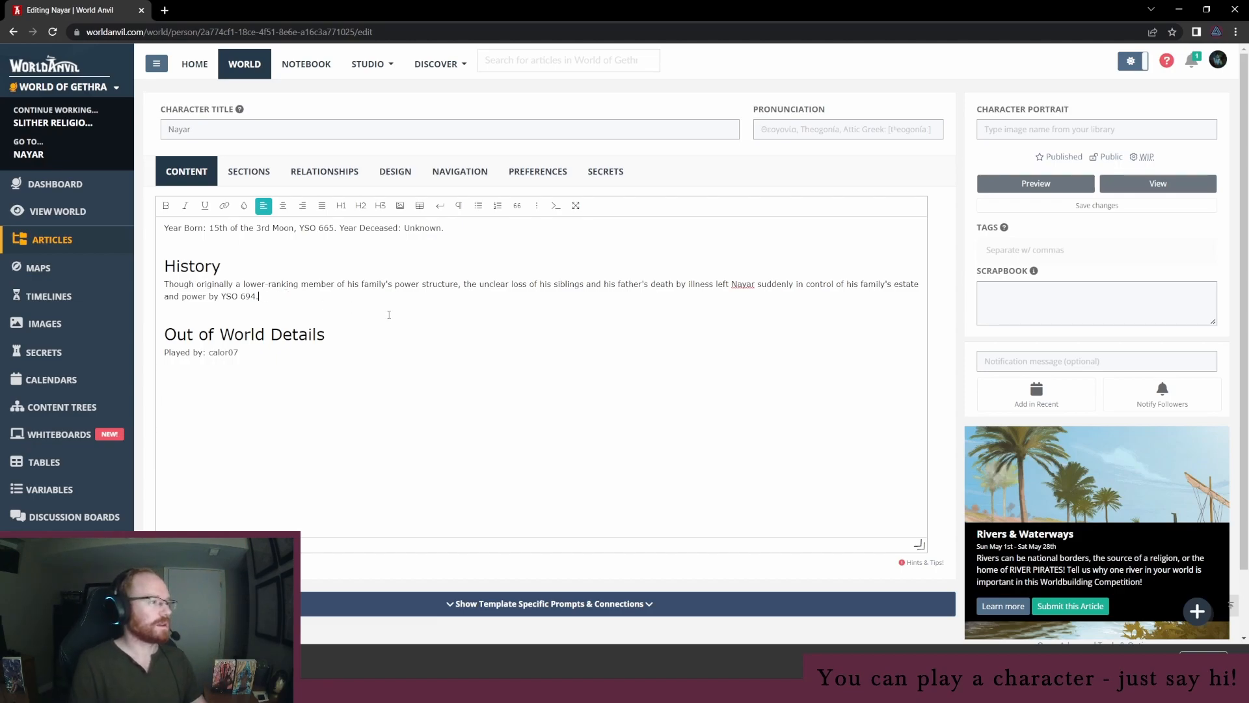
key(Return)
key(Return)
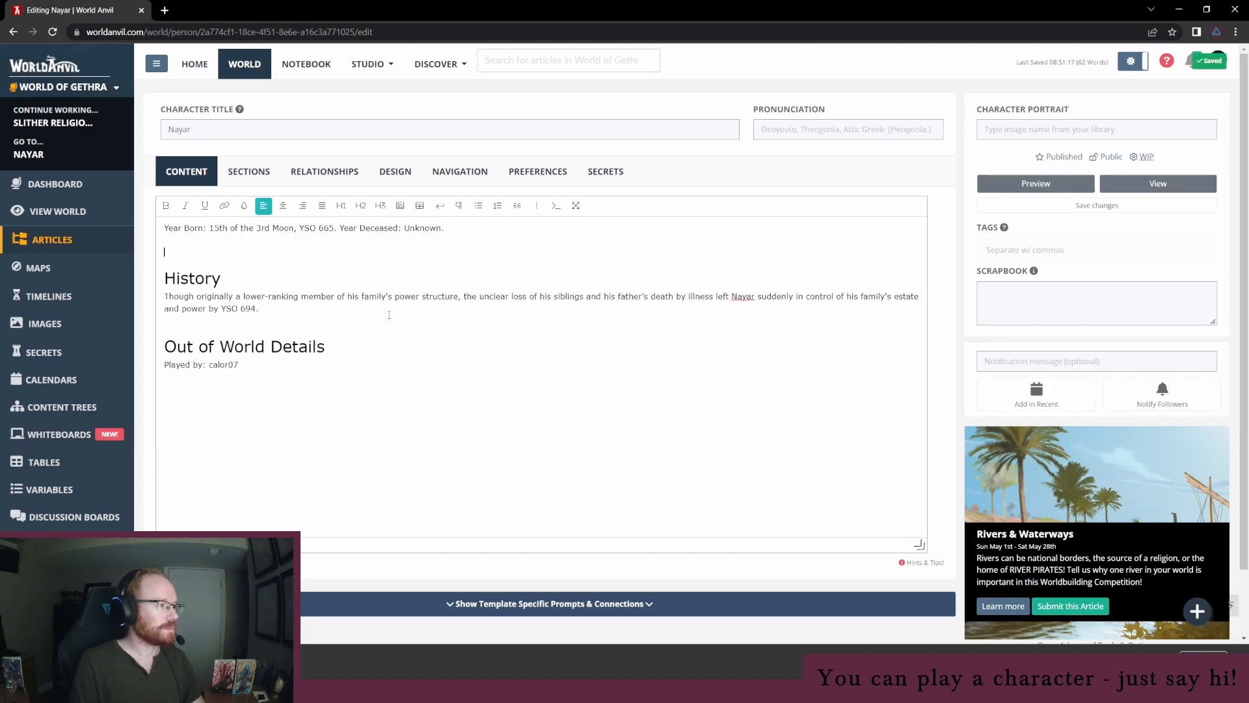
text(Bio)
key(shift+Home)
click(365, 205)
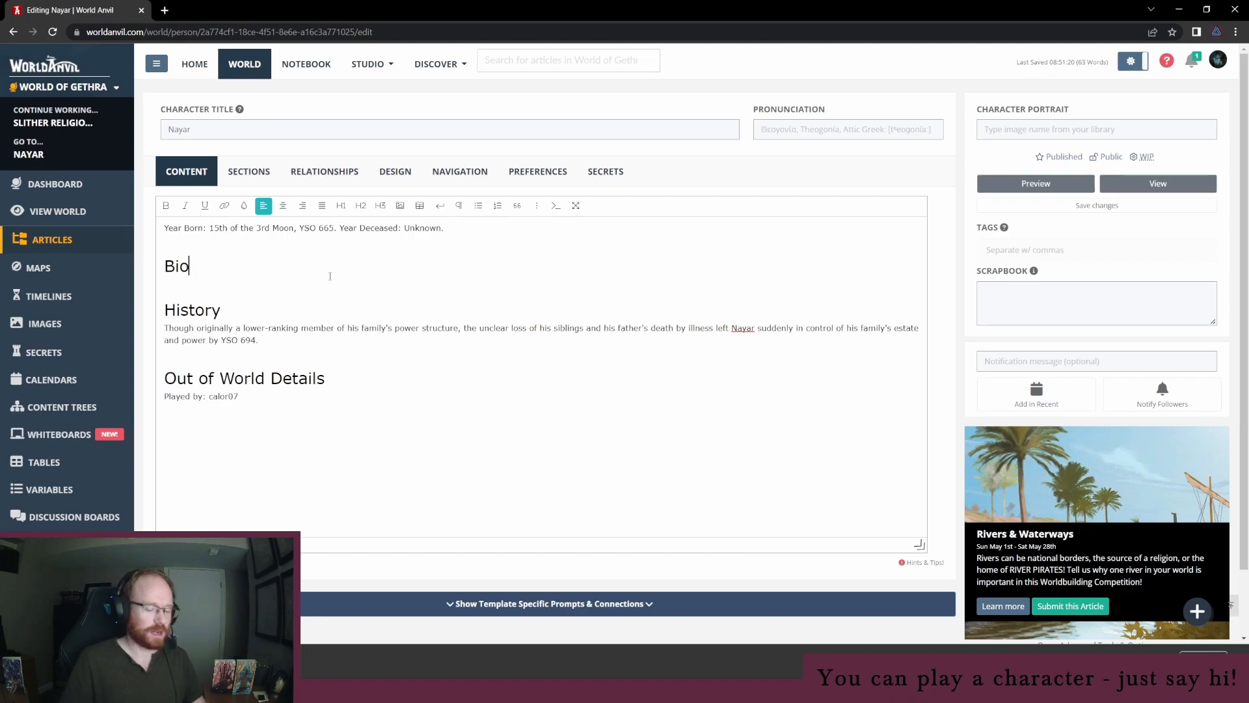
Adjust the blank lines below the Bio heading and above the Out of World Details heading
key(Return)
key(Delete)
key(Down)
key(Down)
key(Down)
key(Down)
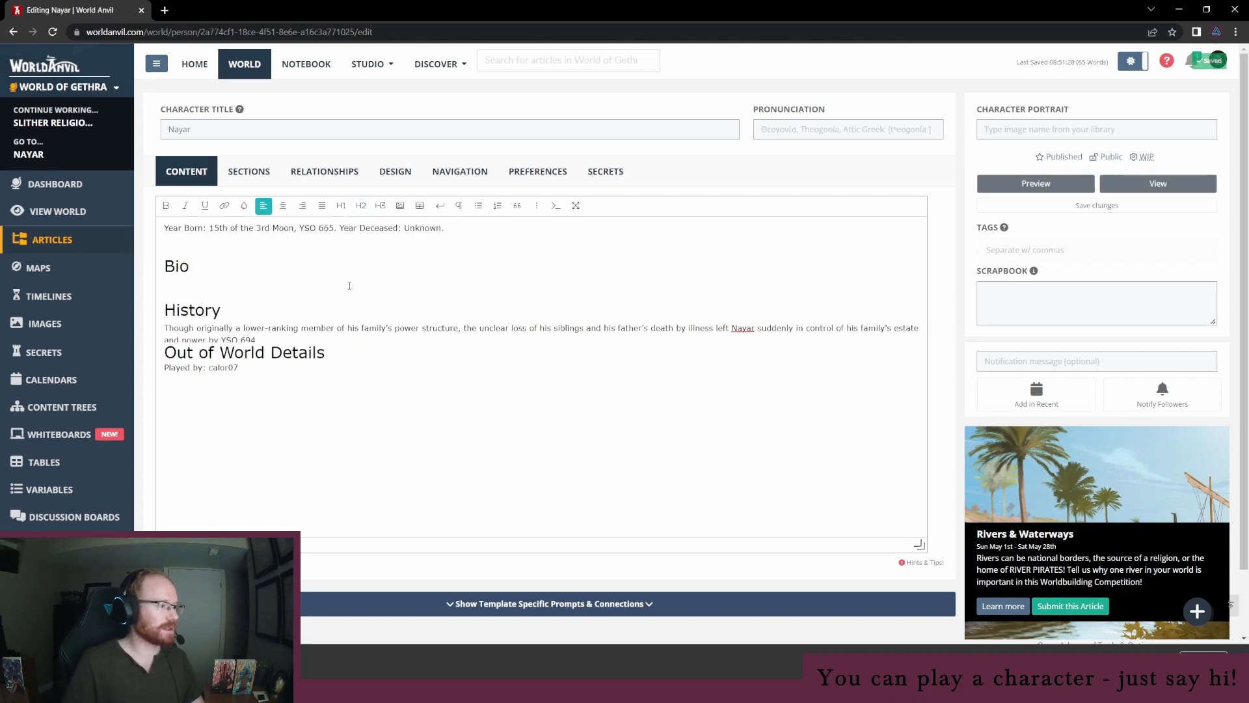
key(Return)
key(Delete)
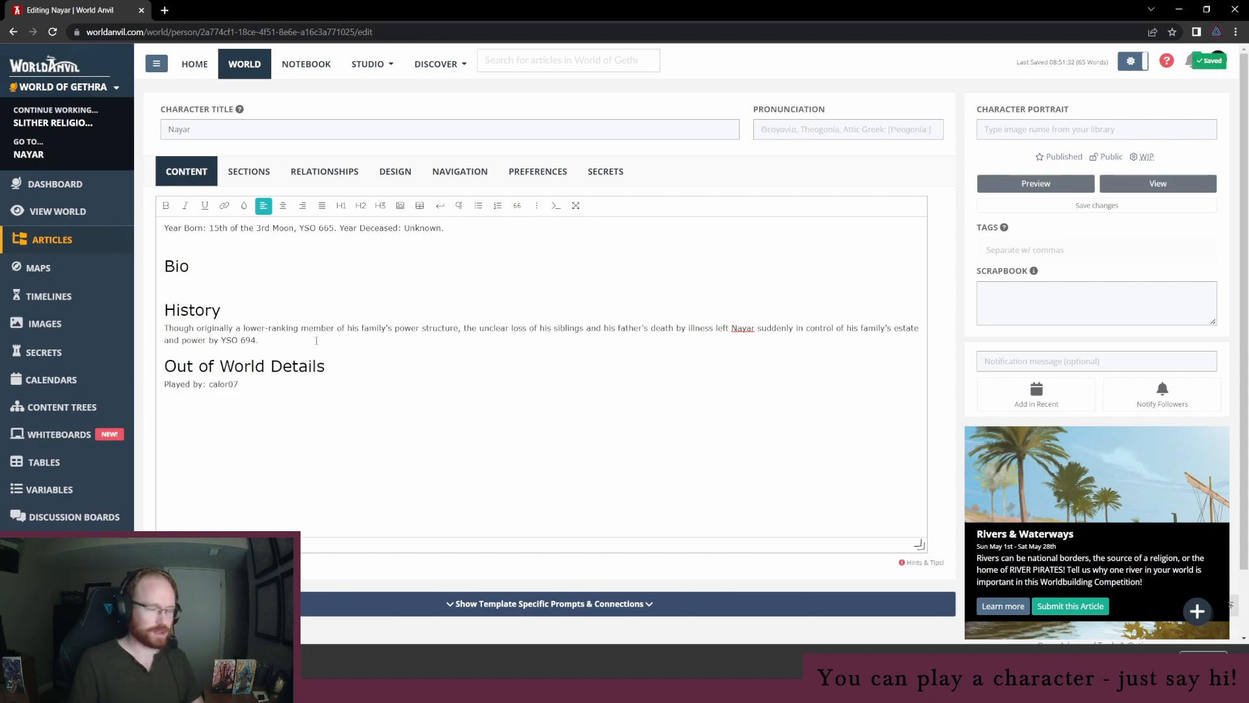
Begin the Bio section of the Nayar article with the text "Nayar hails from Var Nordos,"
click(229, 285)
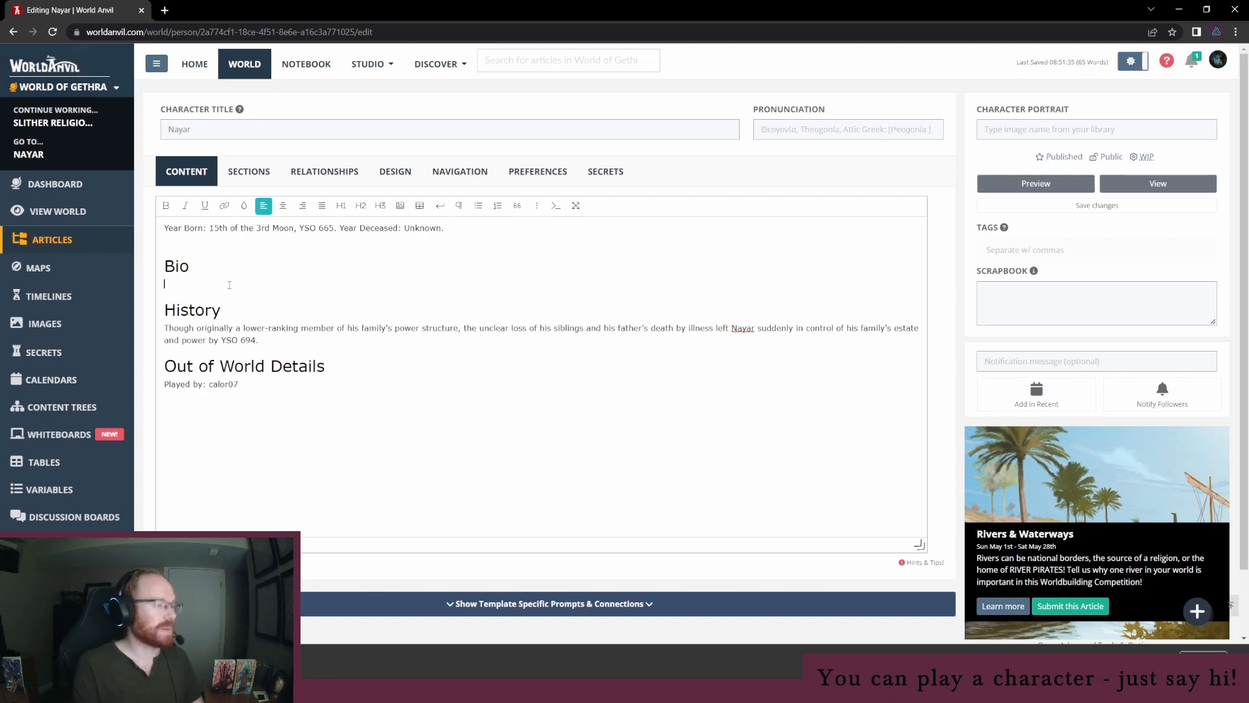
text(ayar hails from)
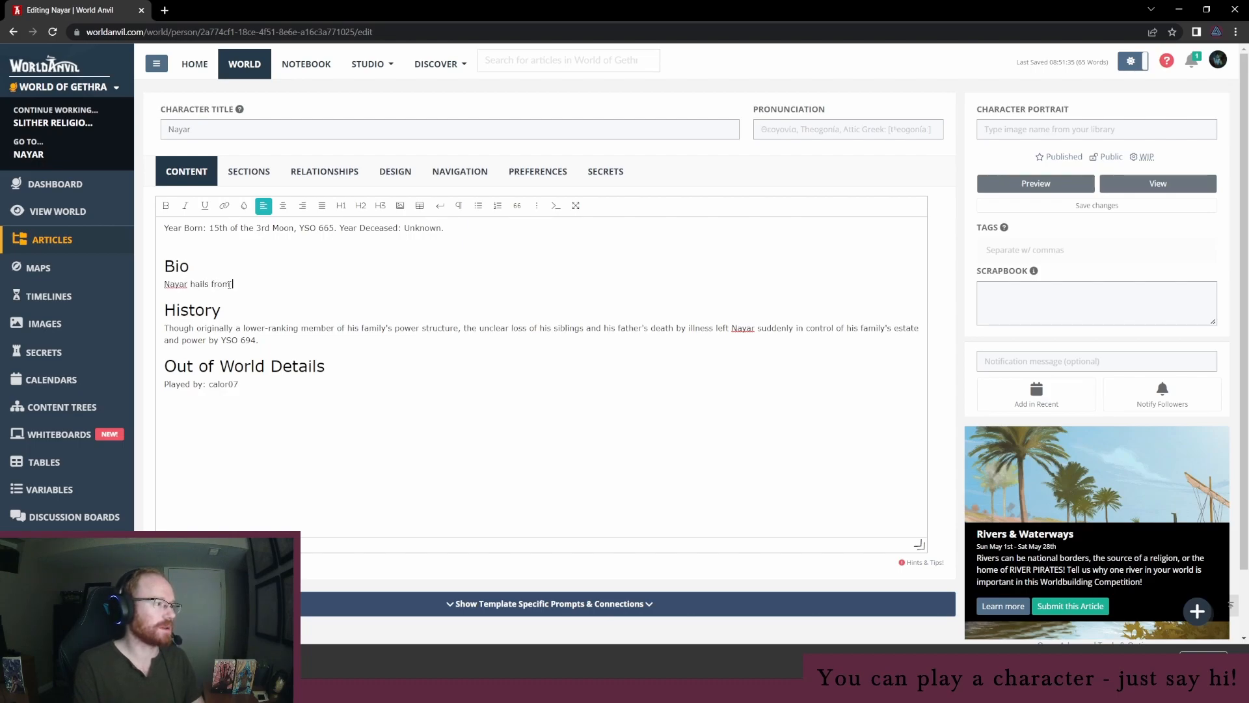
text( Var Nordos,)
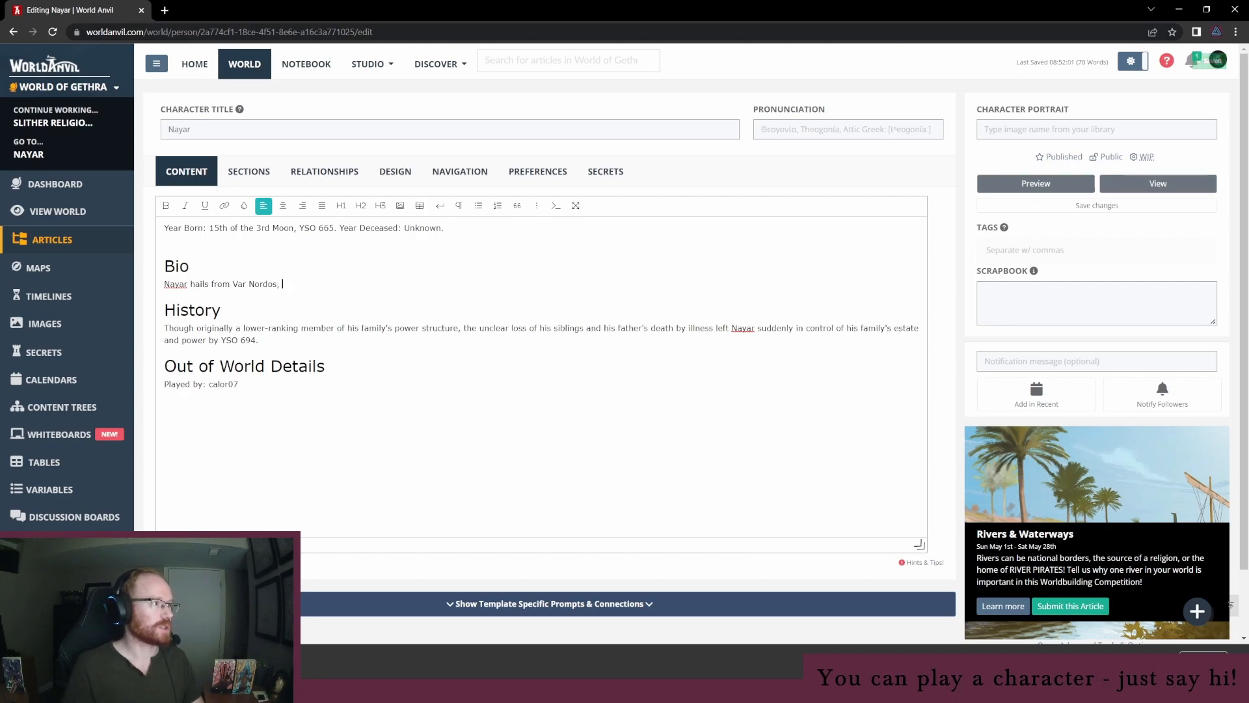
Open the world's maps list in a new browser tab and open The Known World of Gethra map
mouse_move(198, 690)
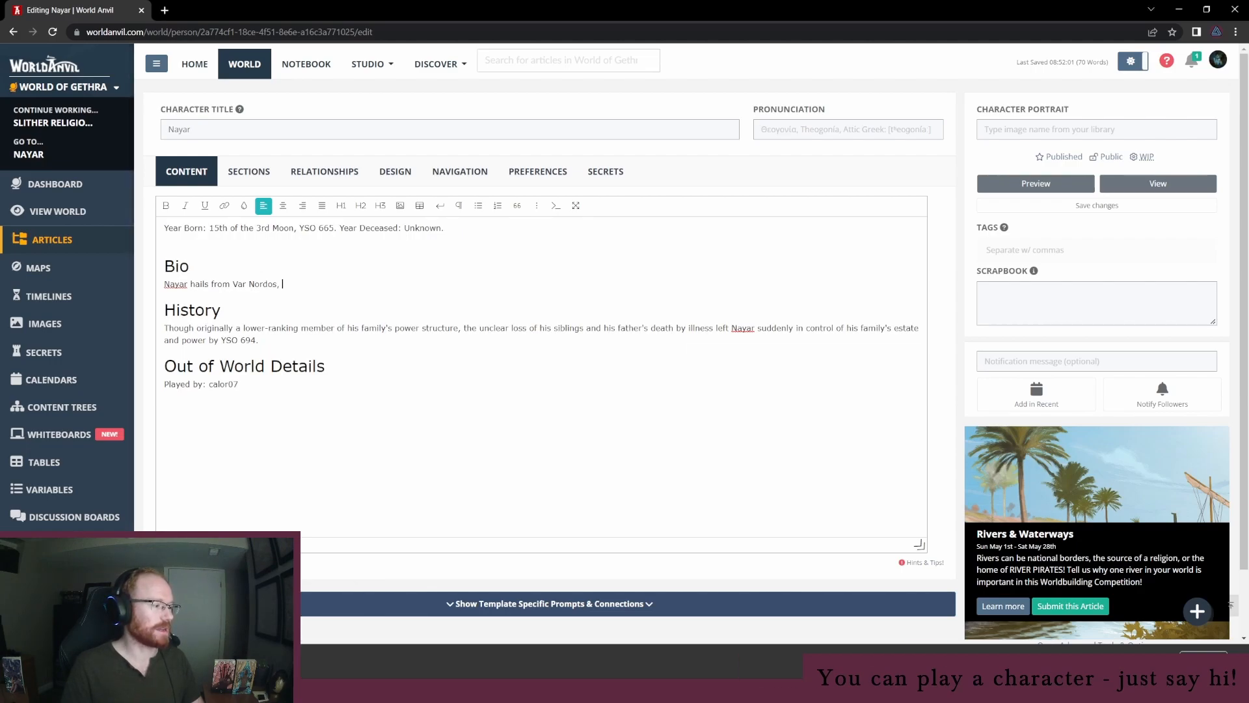
middle_click(53, 290)
key(ctrl+Tab)
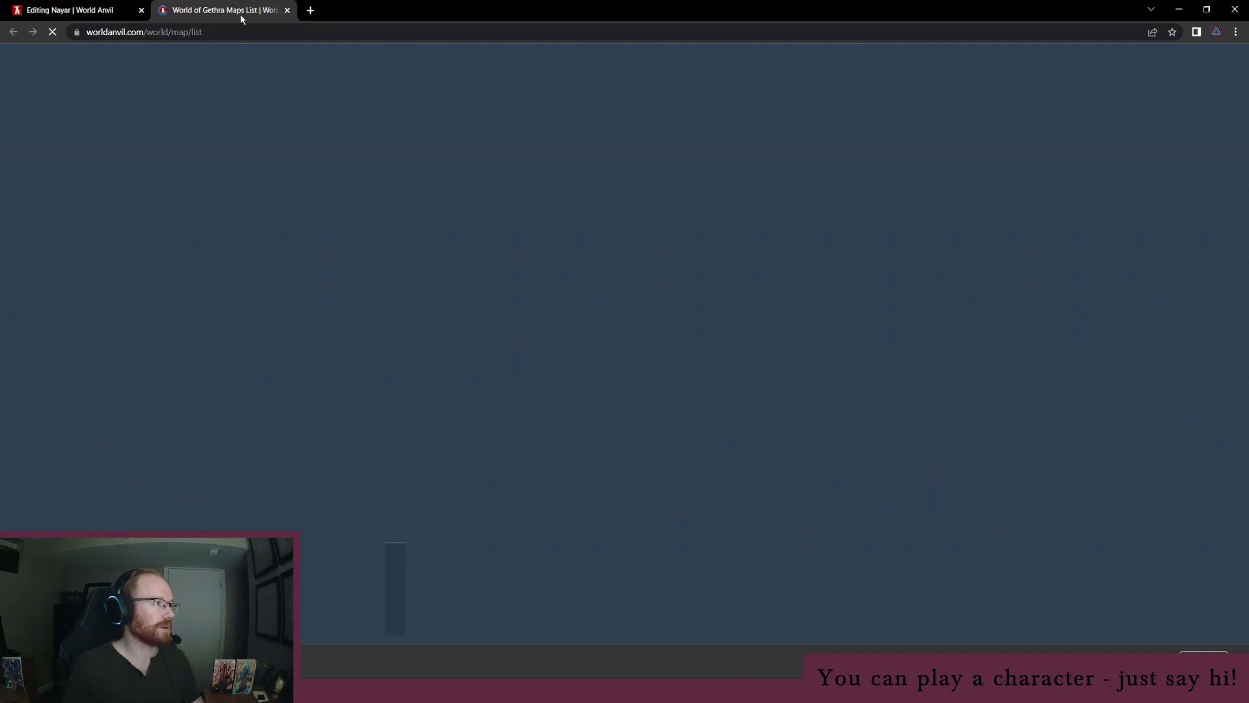
click(770, 252)
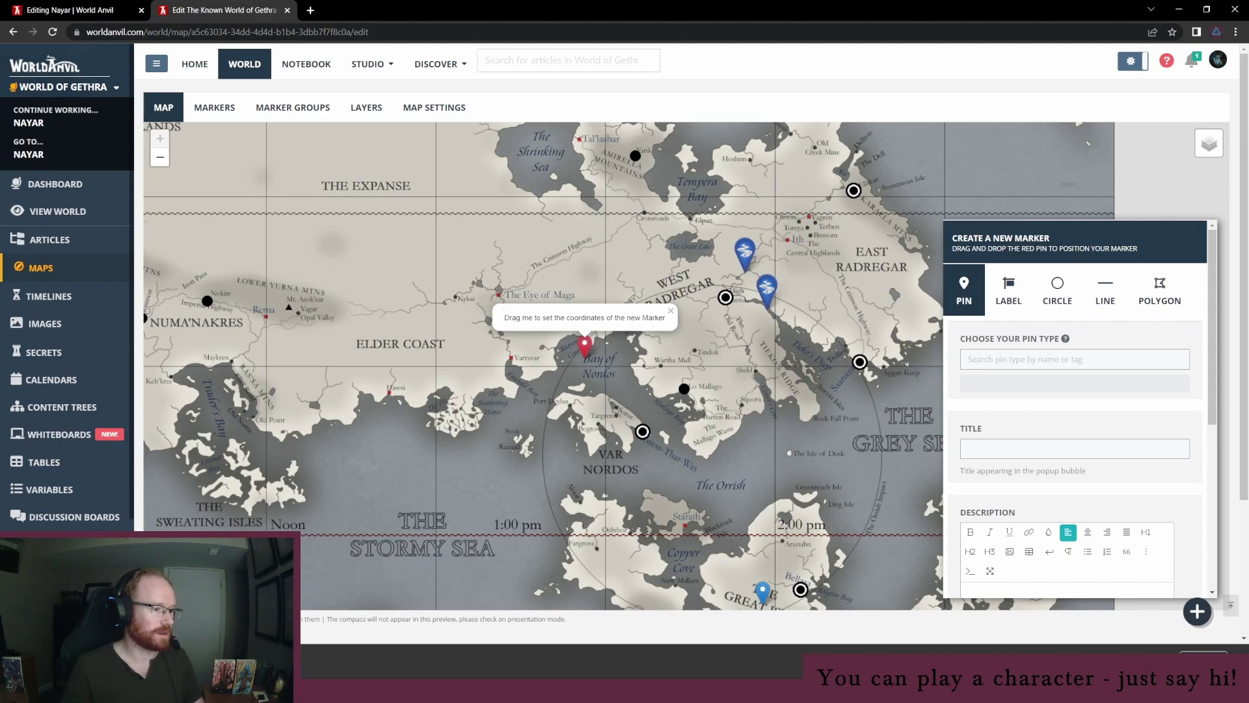
Check Nayar's zone list in OneNote and examine Var Nordos and its surrounding regions on the World Anvil map
key(alt+Tab)
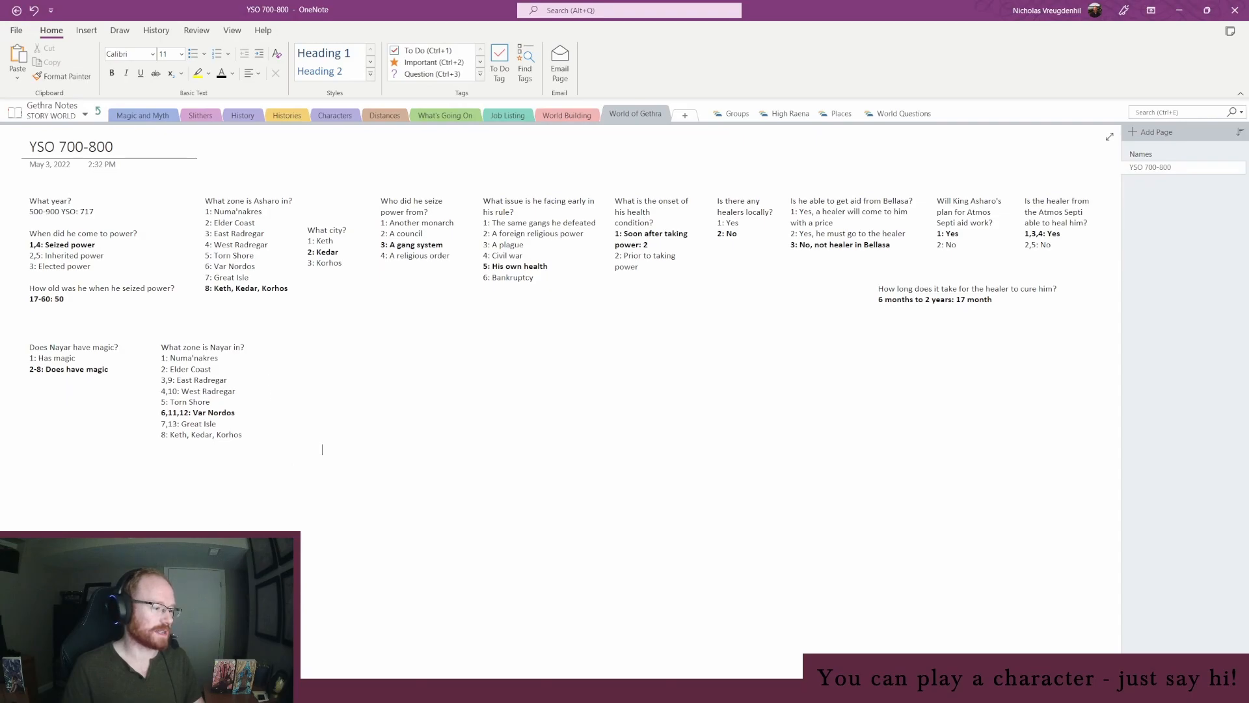
key(alt+Tab)
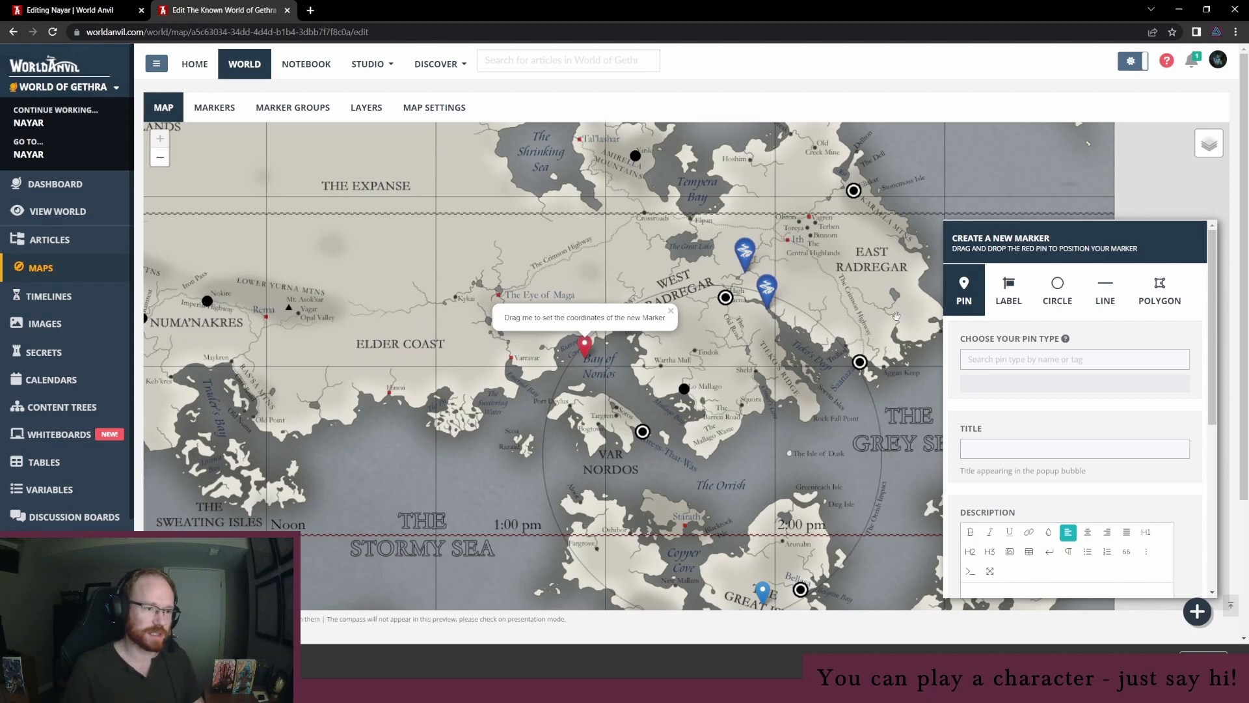
drag(669, 278, 665, 365)
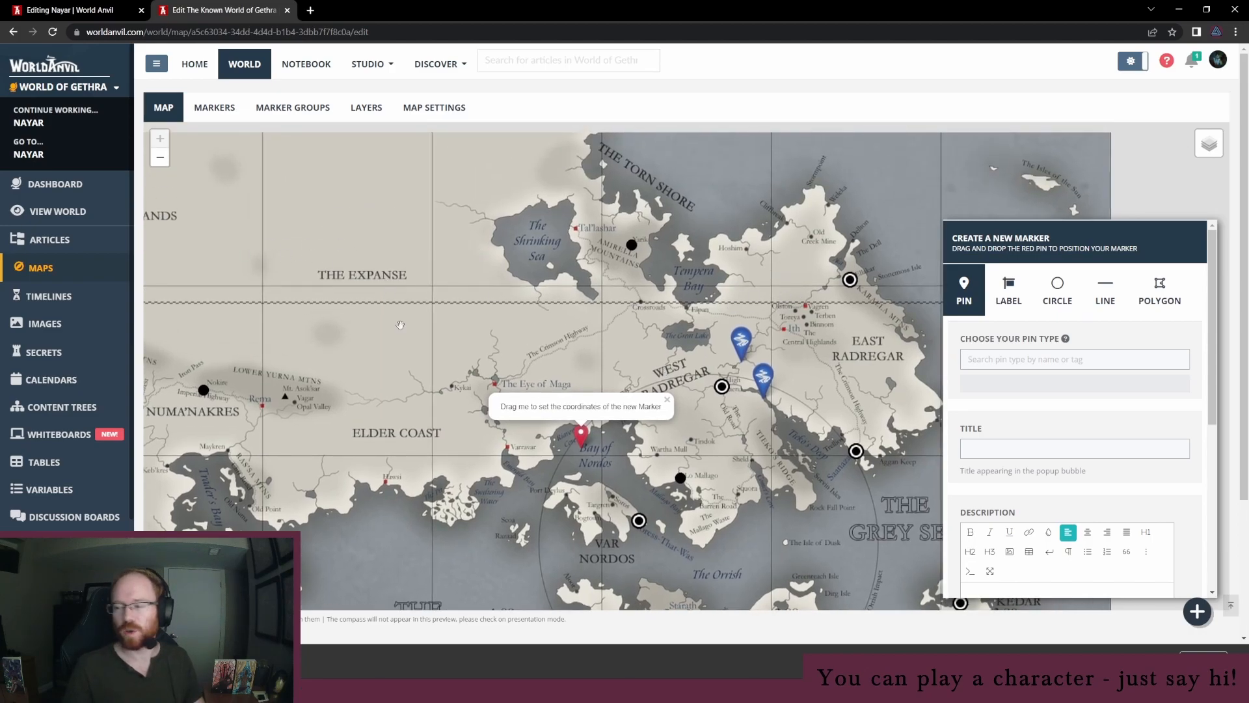
mouse_move(521, 506)
mouse_down()
mouse_move(522, 412)
mouse_move(534, 418)
mouse_move(517, 444)
mouse_move(488, 434)
mouse_up()
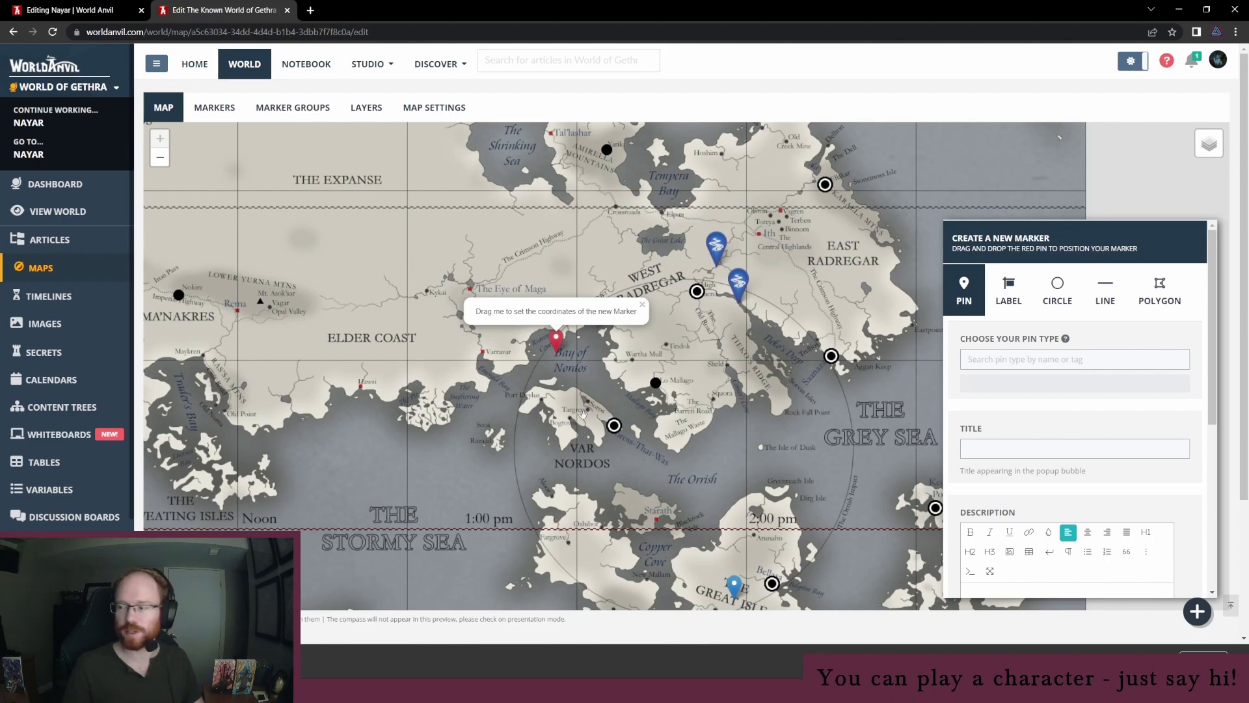
drag(484, 404, 505, 428)
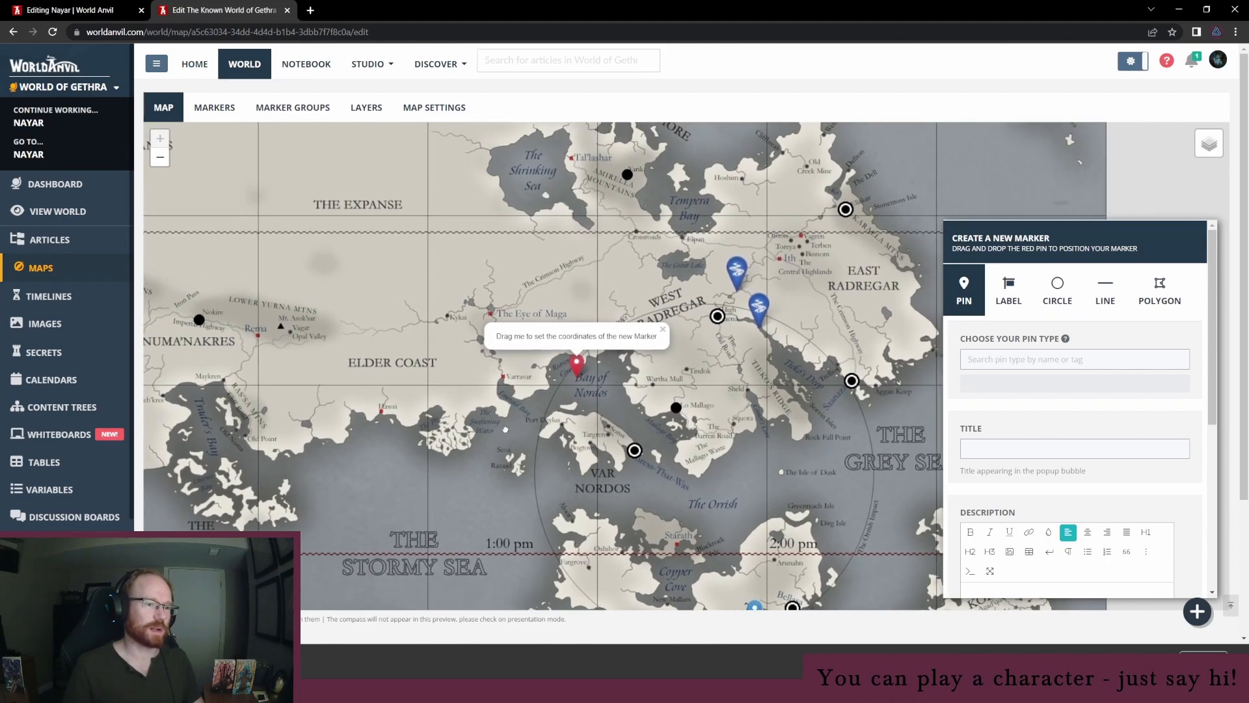